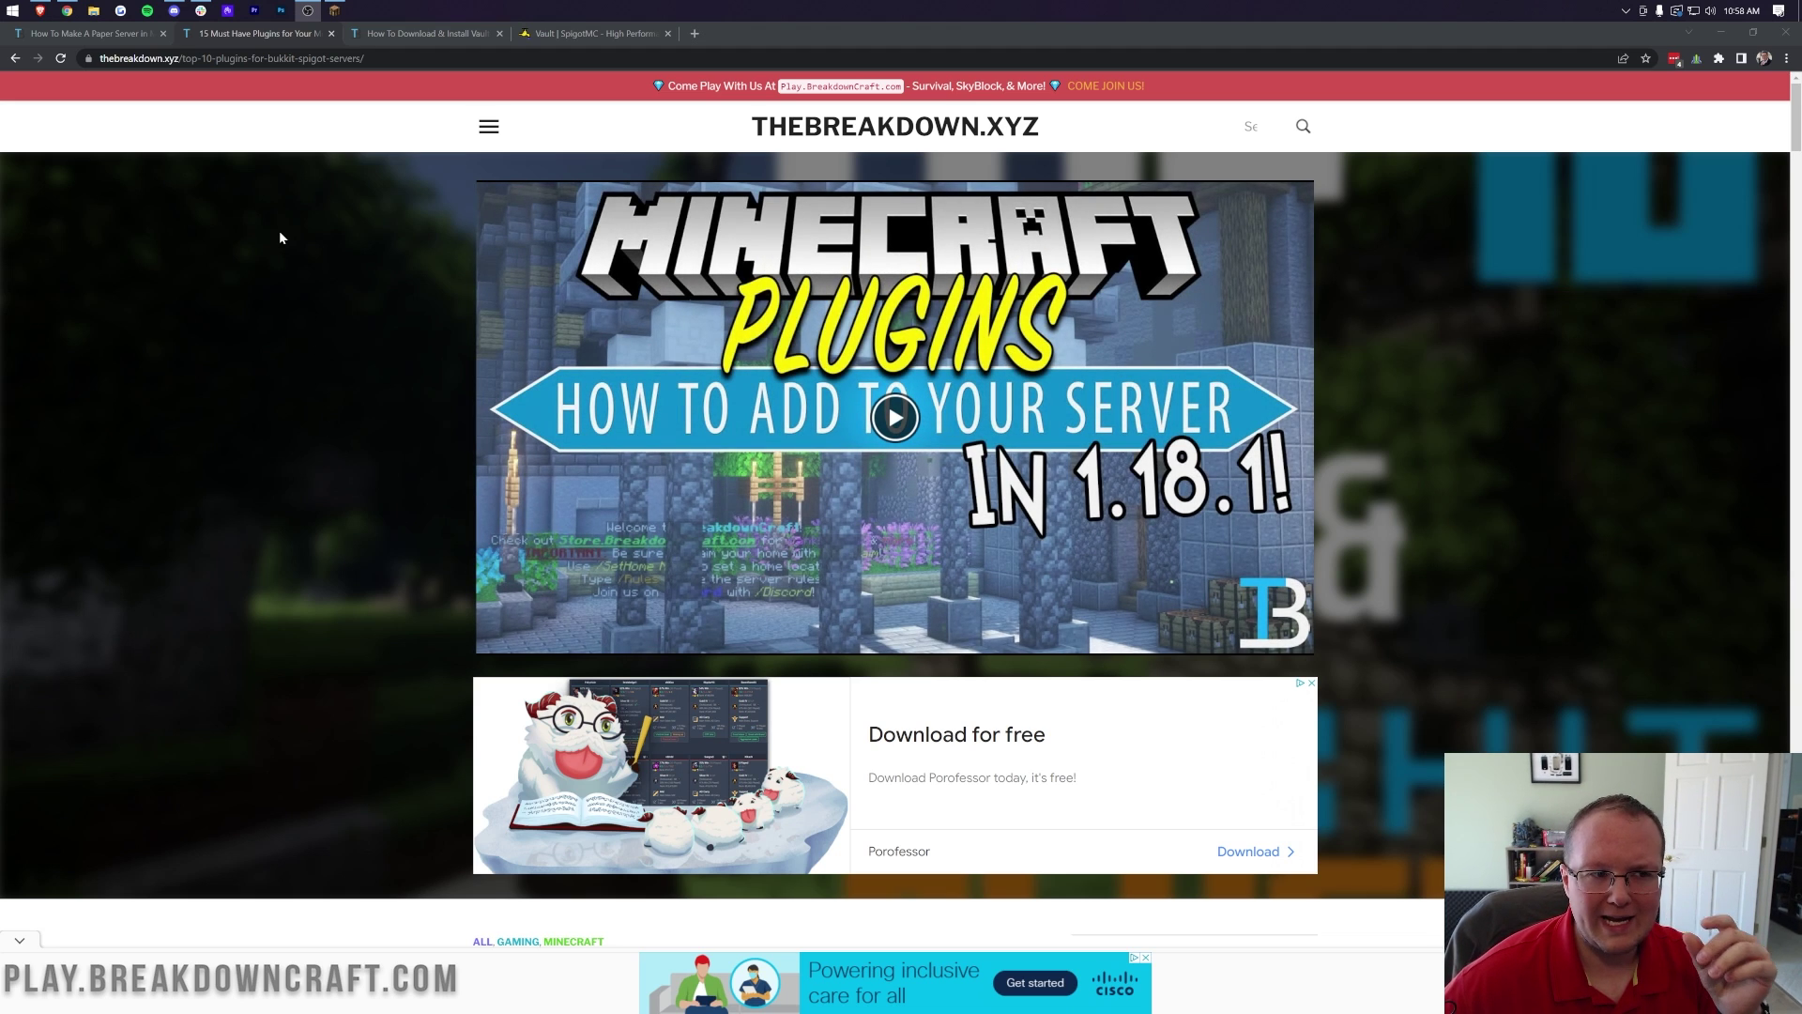
Bring up the How To Make A Paper Server article and skim through it, returning to the top.
{"action": "left_click", "coordinate": [94, 36]}
{"action": "scroll", "coordinate": [204, 575], "scroll_direction": "down", "scroll_amount": 1}
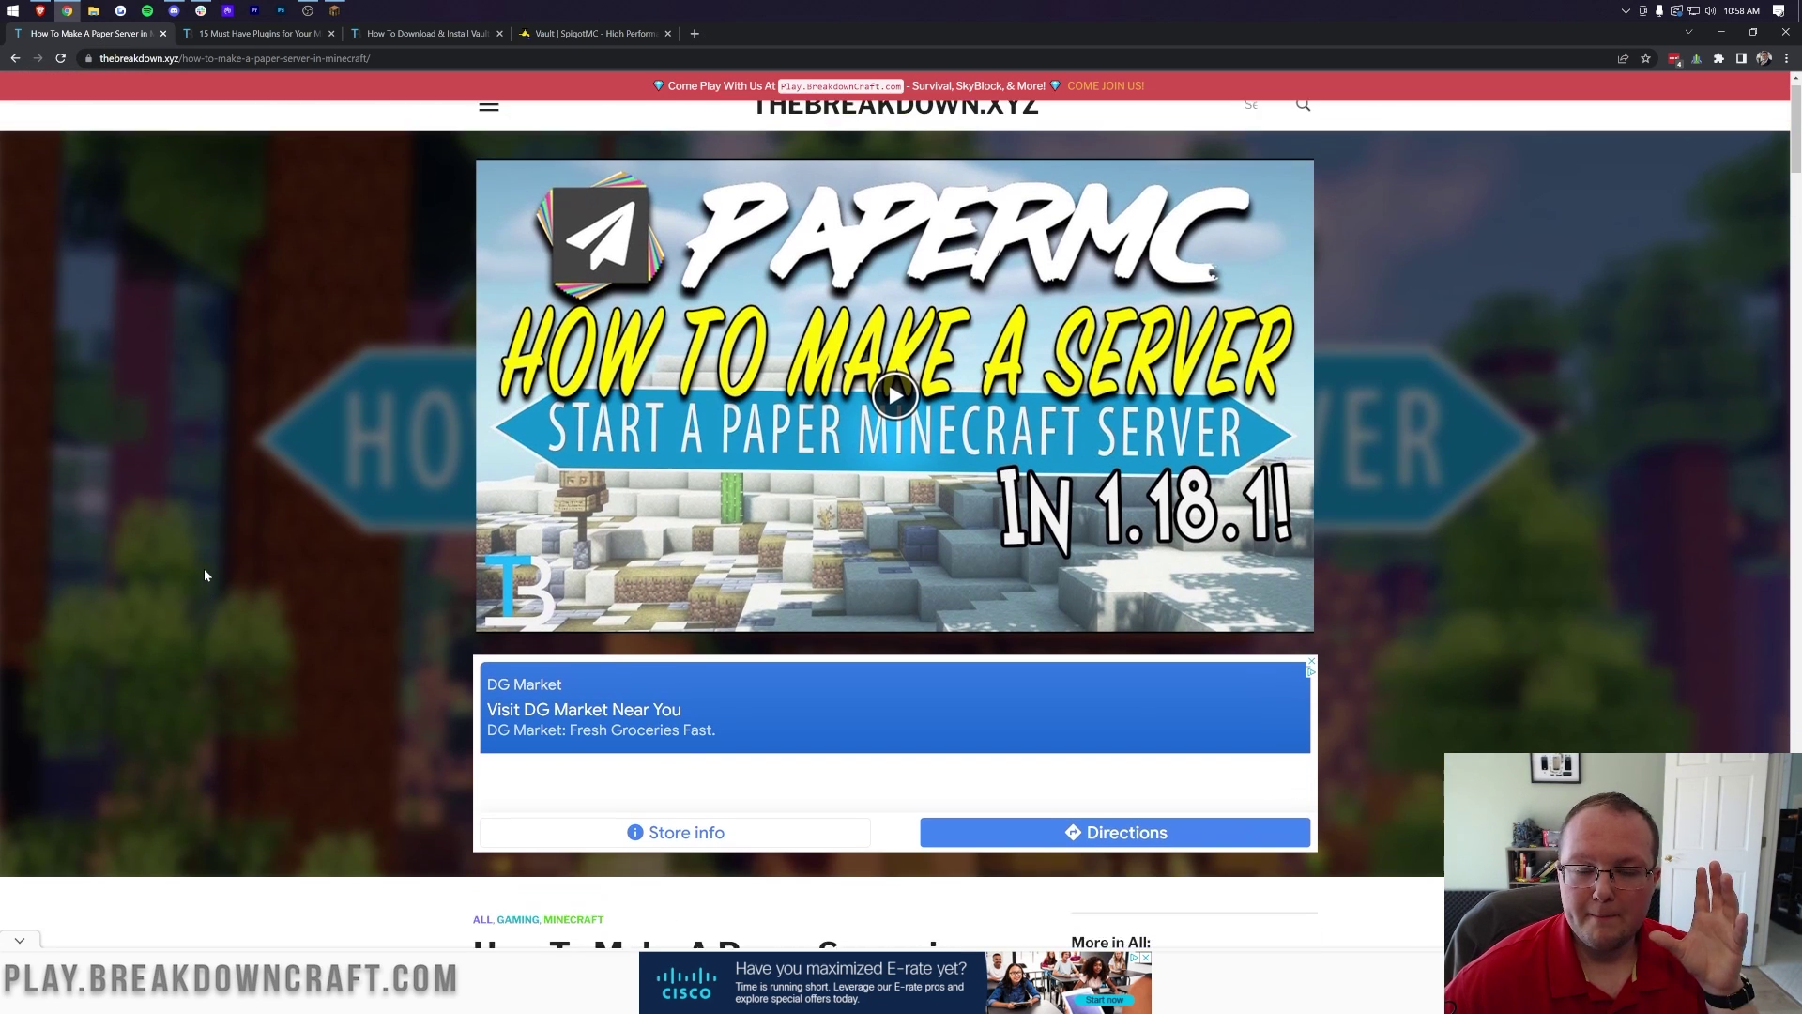
{"action": "scroll", "coordinate": [205, 576], "scroll_direction": "up", "scroll_amount": 1}
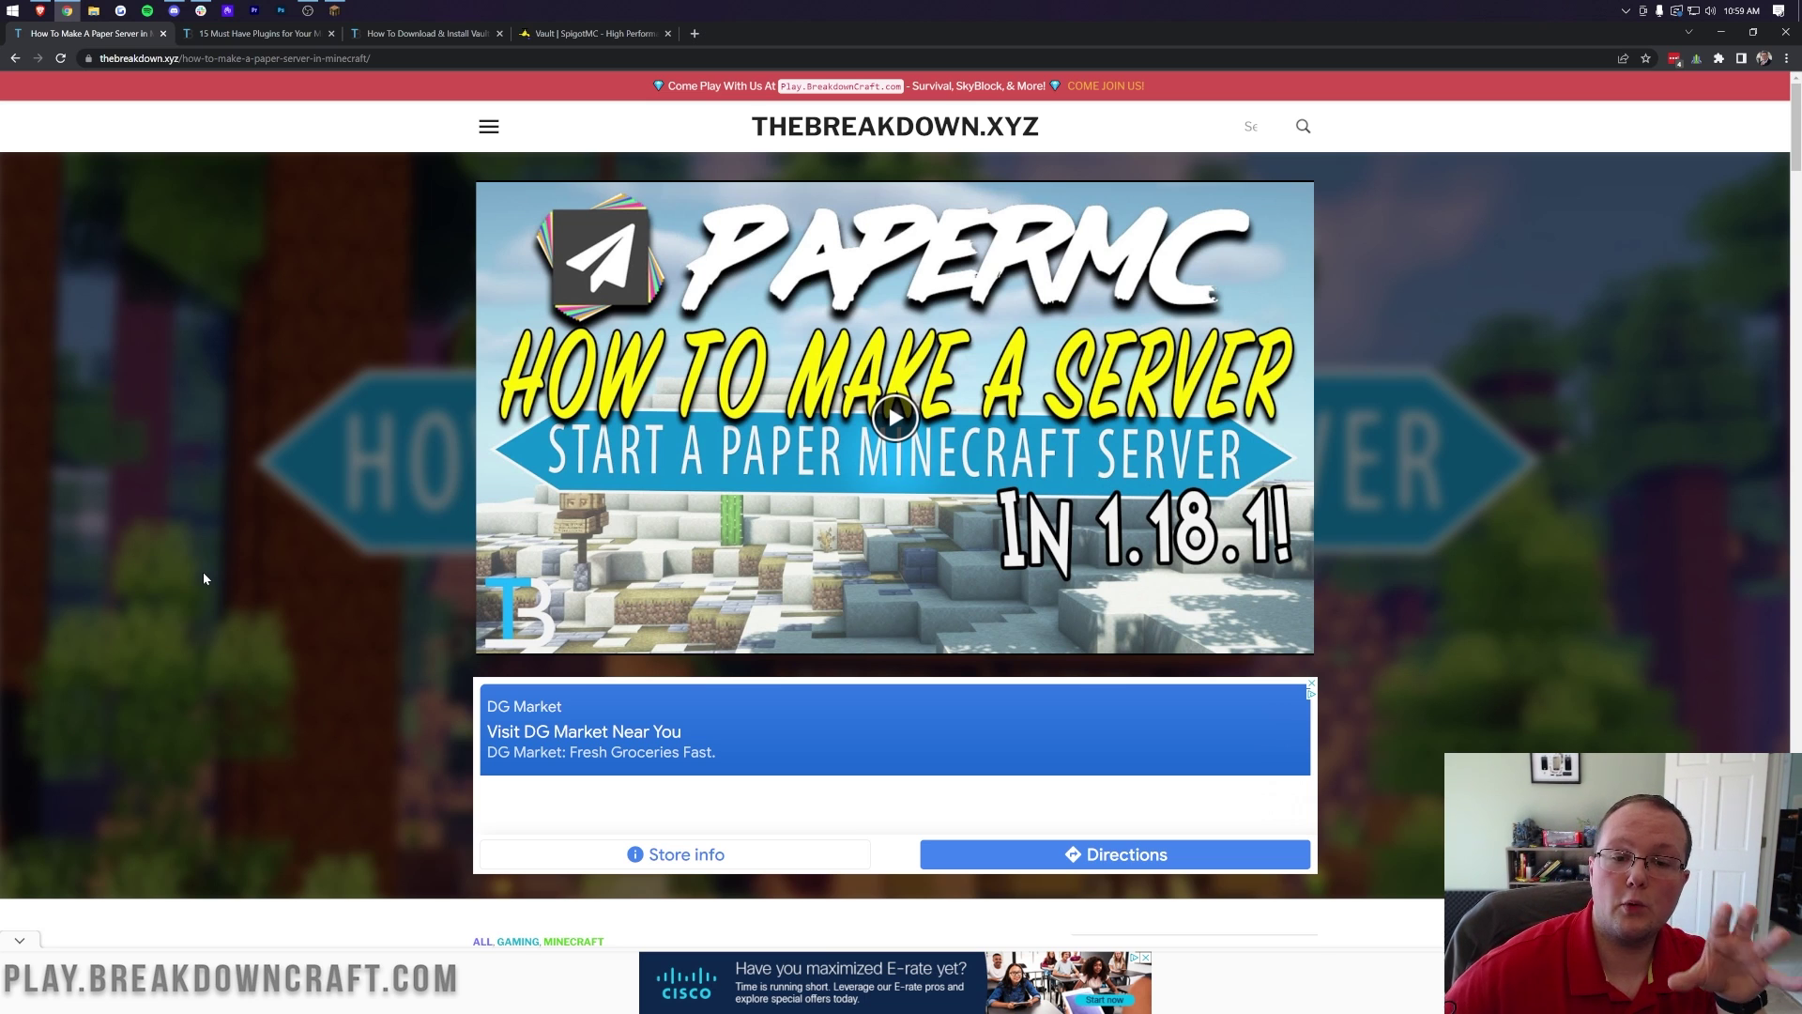
{"action": "scroll", "coordinate": [1049, 697], "scroll_direction": "down", "scroll_amount": 4}
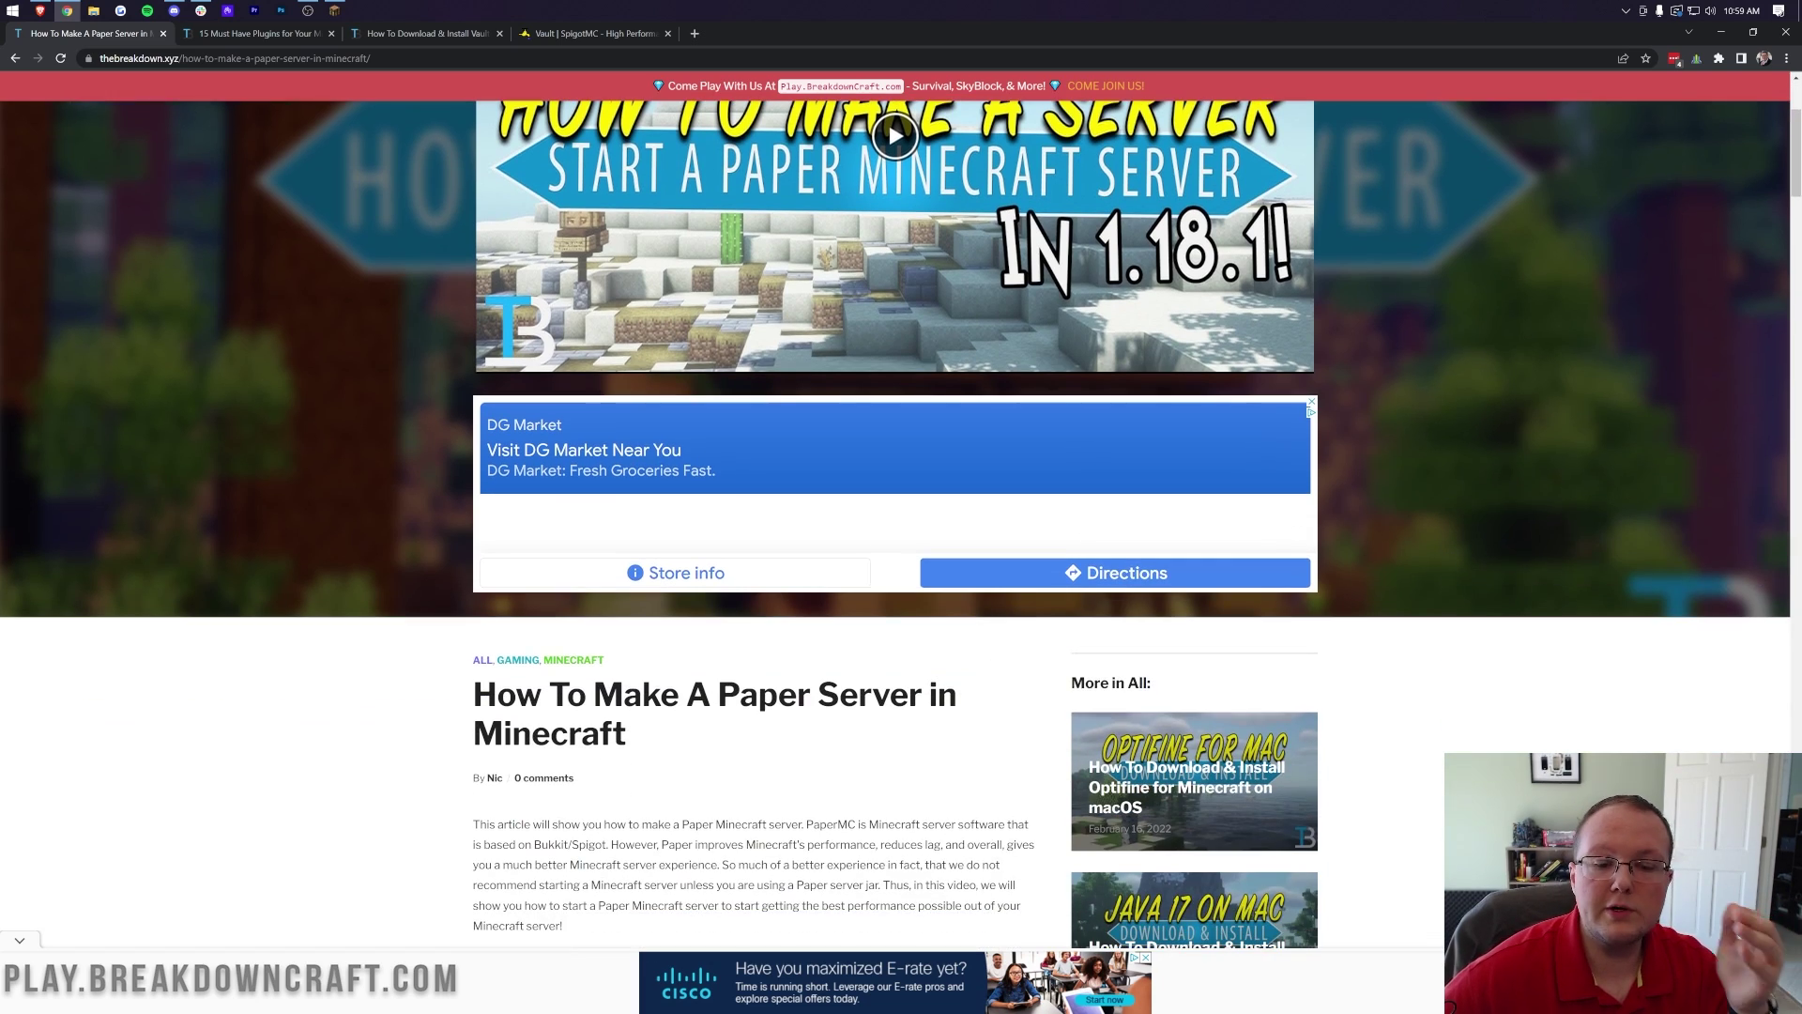
{"action": "scroll", "coordinate": [809, 668], "scroll_direction": "down", "scroll_amount": 7}
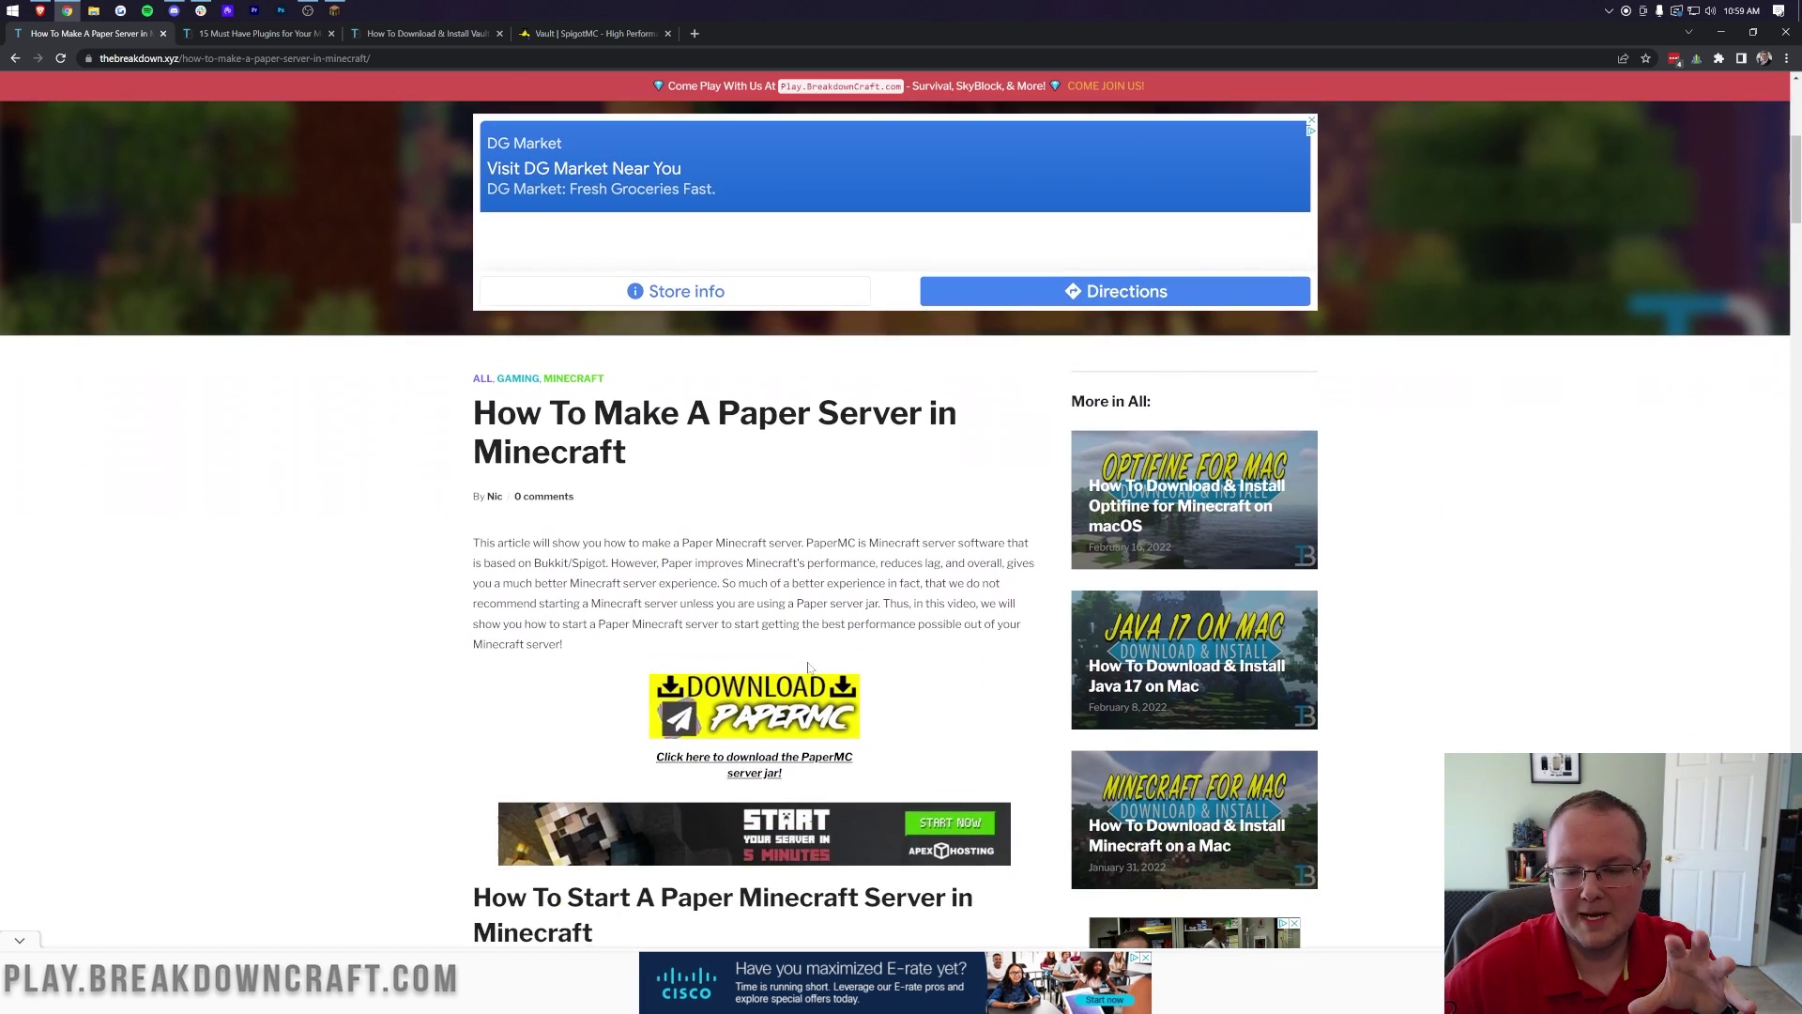
{"action": "scroll", "coordinate": [847, 652], "scroll_direction": "down", "scroll_amount": 2}
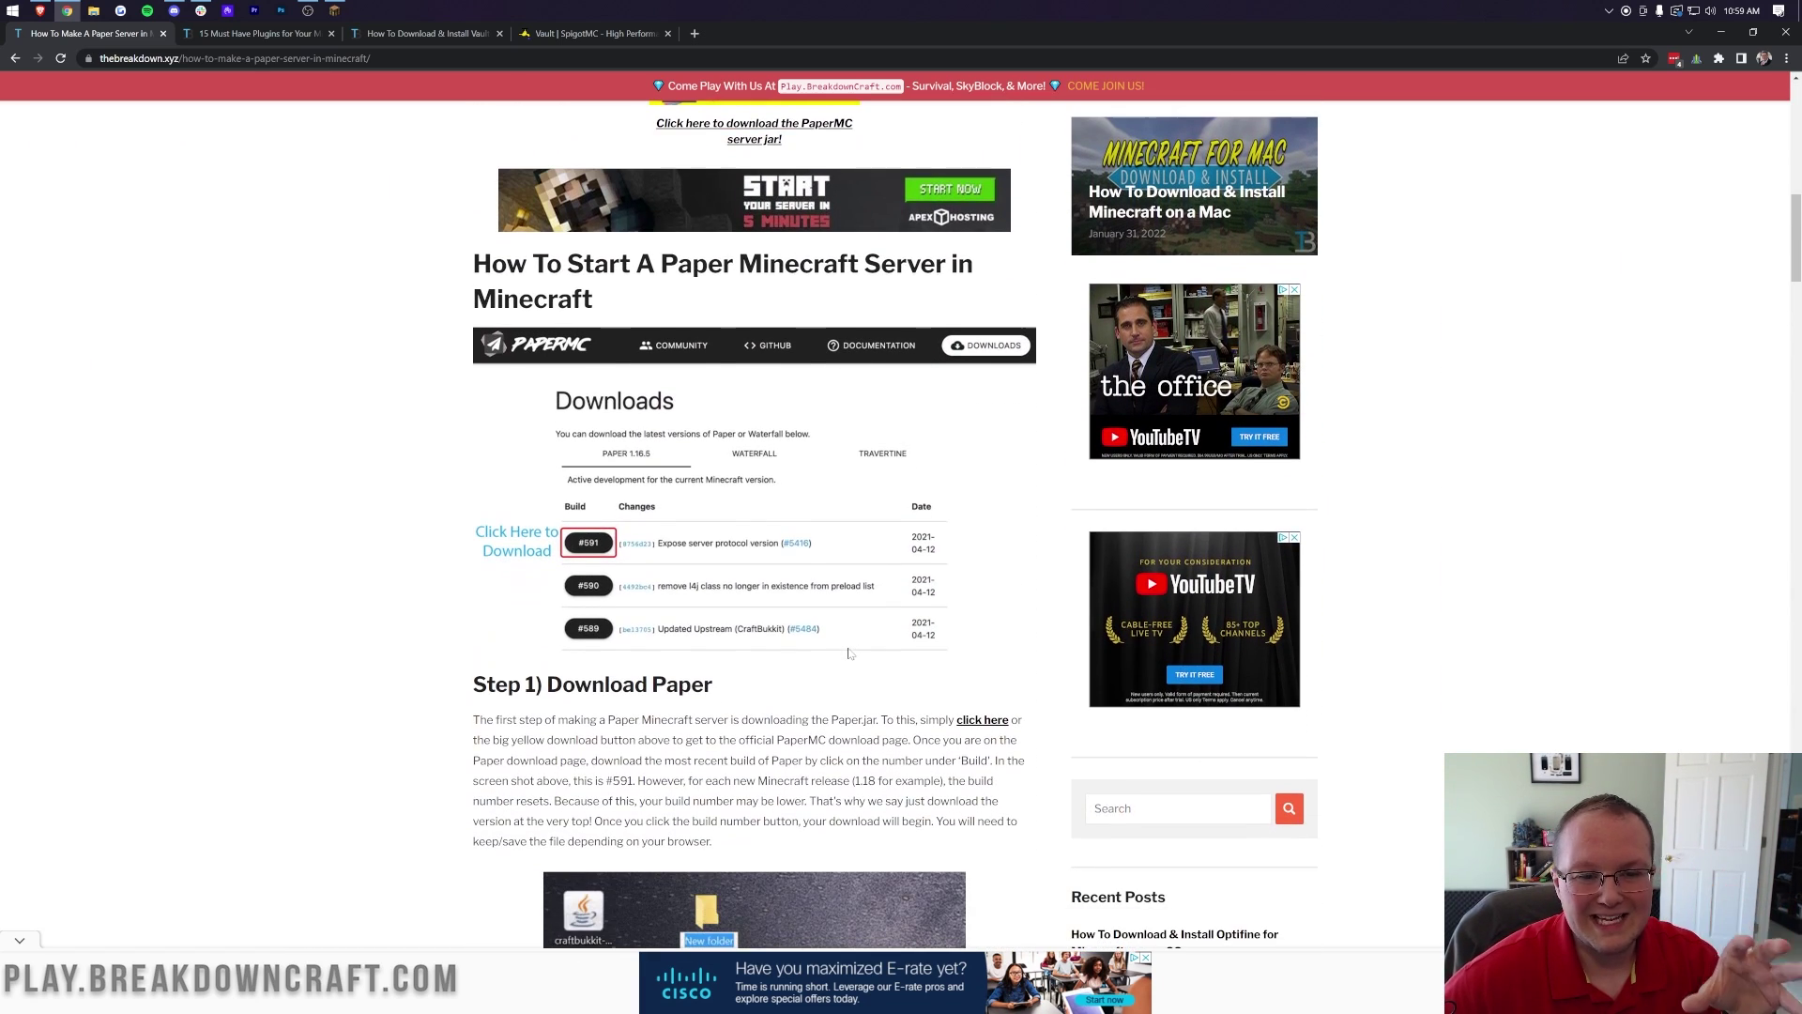
{"action": "scroll", "coordinate": [829, 722], "scroll_direction": "up", "scroll_amount": 5}
{"action": "scroll", "coordinate": [829, 722], "scroll_direction": "up", "scroll_amount": 7}
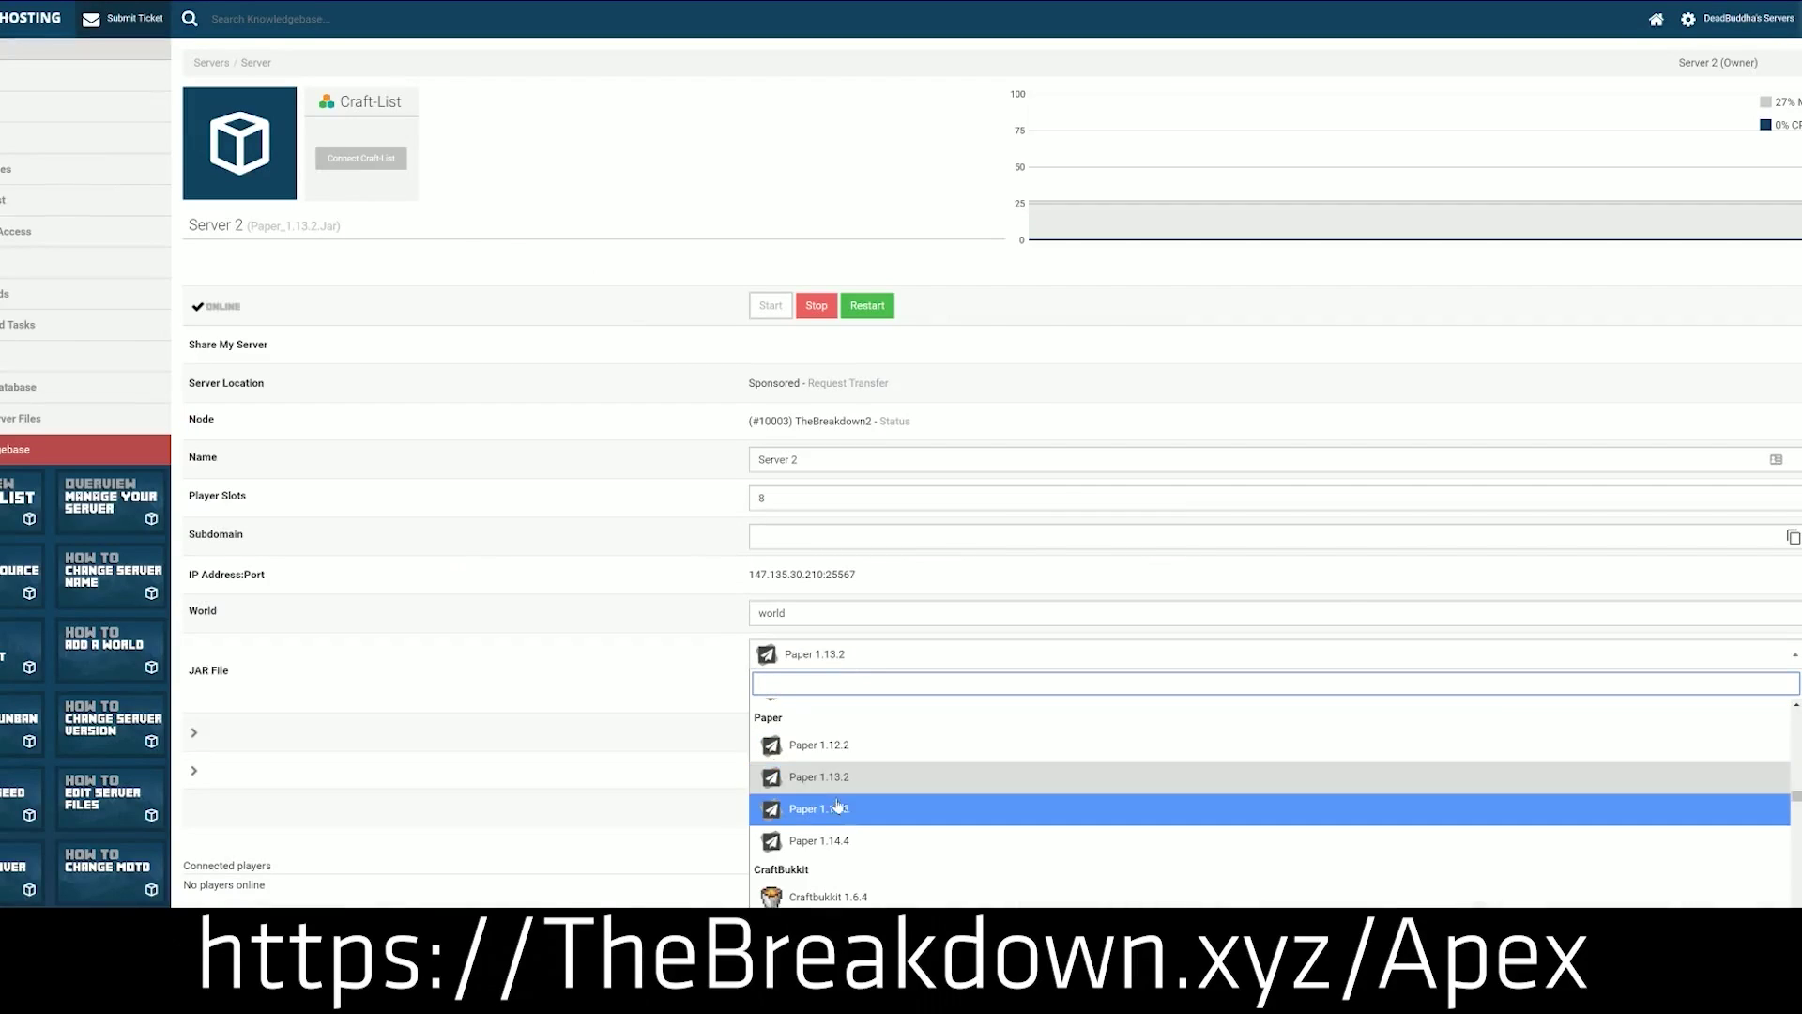
Pick Minecraft 1.15 as the JAR file, change the version, and keep the existing world.
{"action": "scroll", "coordinate": [838, 806], "scroll_direction": "down", "scroll_amount": 4}
{"action": "scroll", "coordinate": [839, 798], "scroll_direction": "up", "scroll_amount": 8}
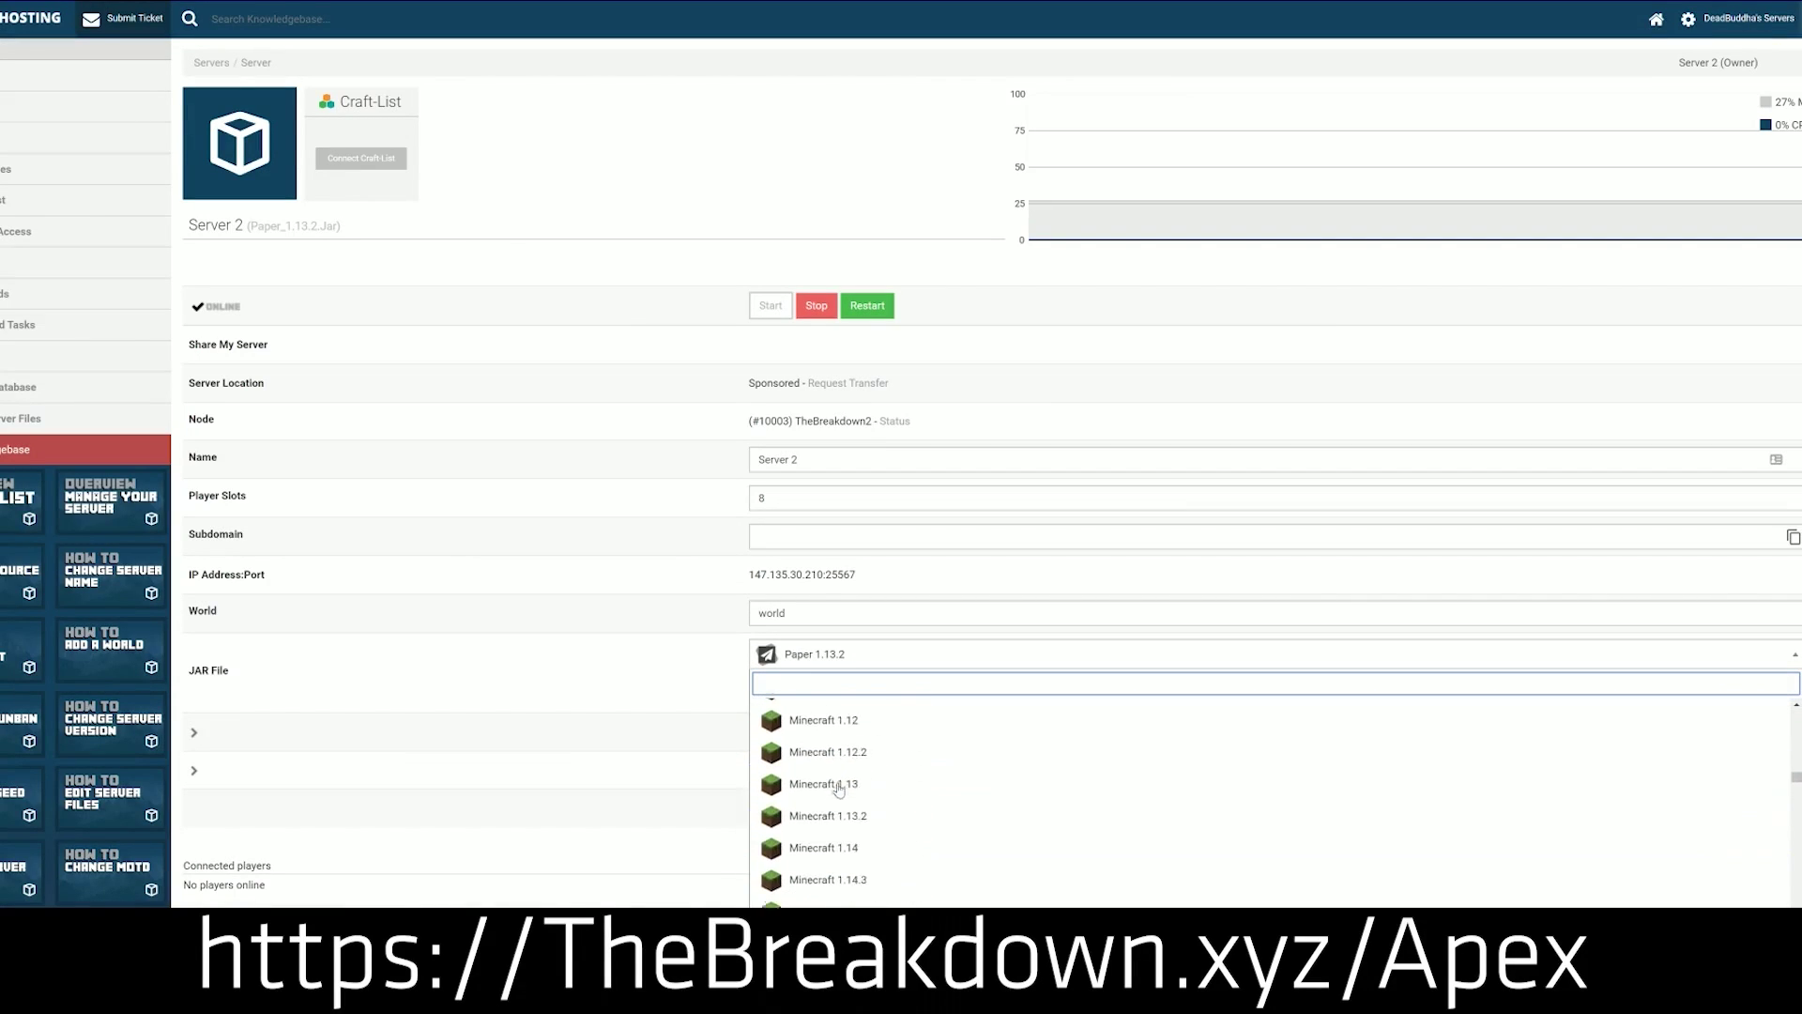
{"action": "scroll", "coordinate": [838, 793], "scroll_direction": "down", "scroll_amount": 5}
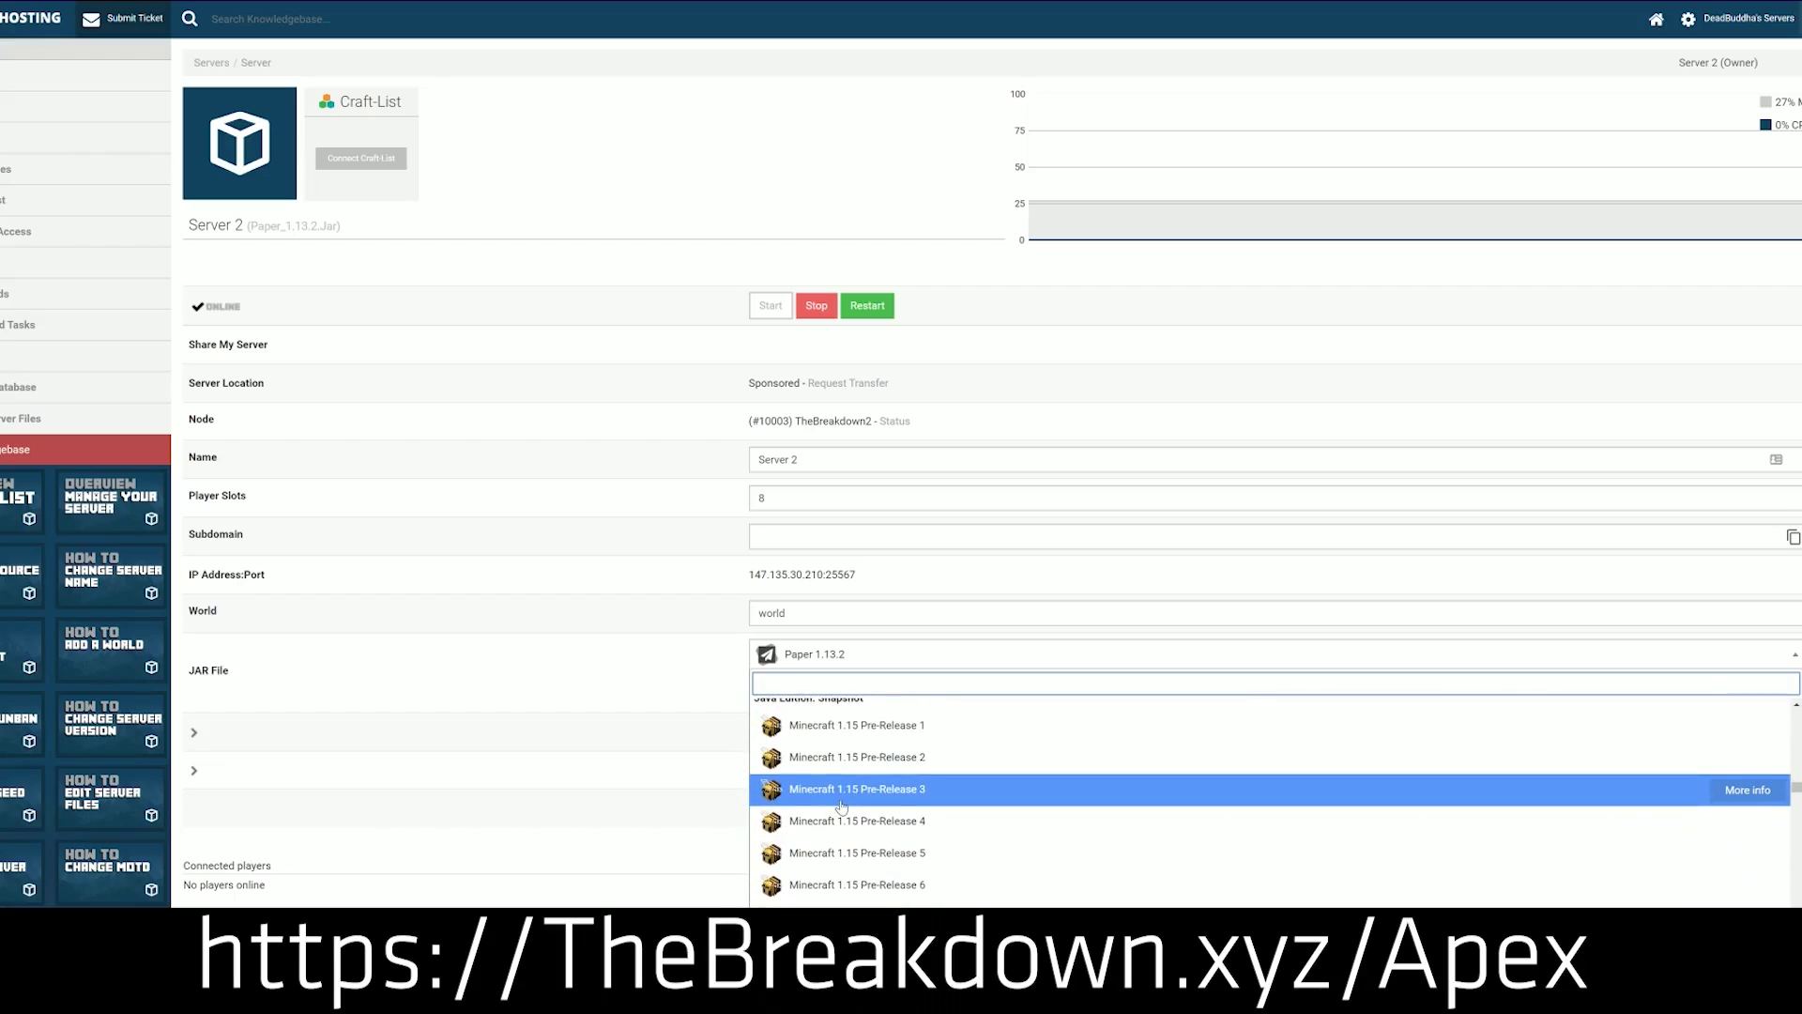
{"action": "scroll", "coordinate": [839, 807], "scroll_direction": "up", "scroll_amount": 6}
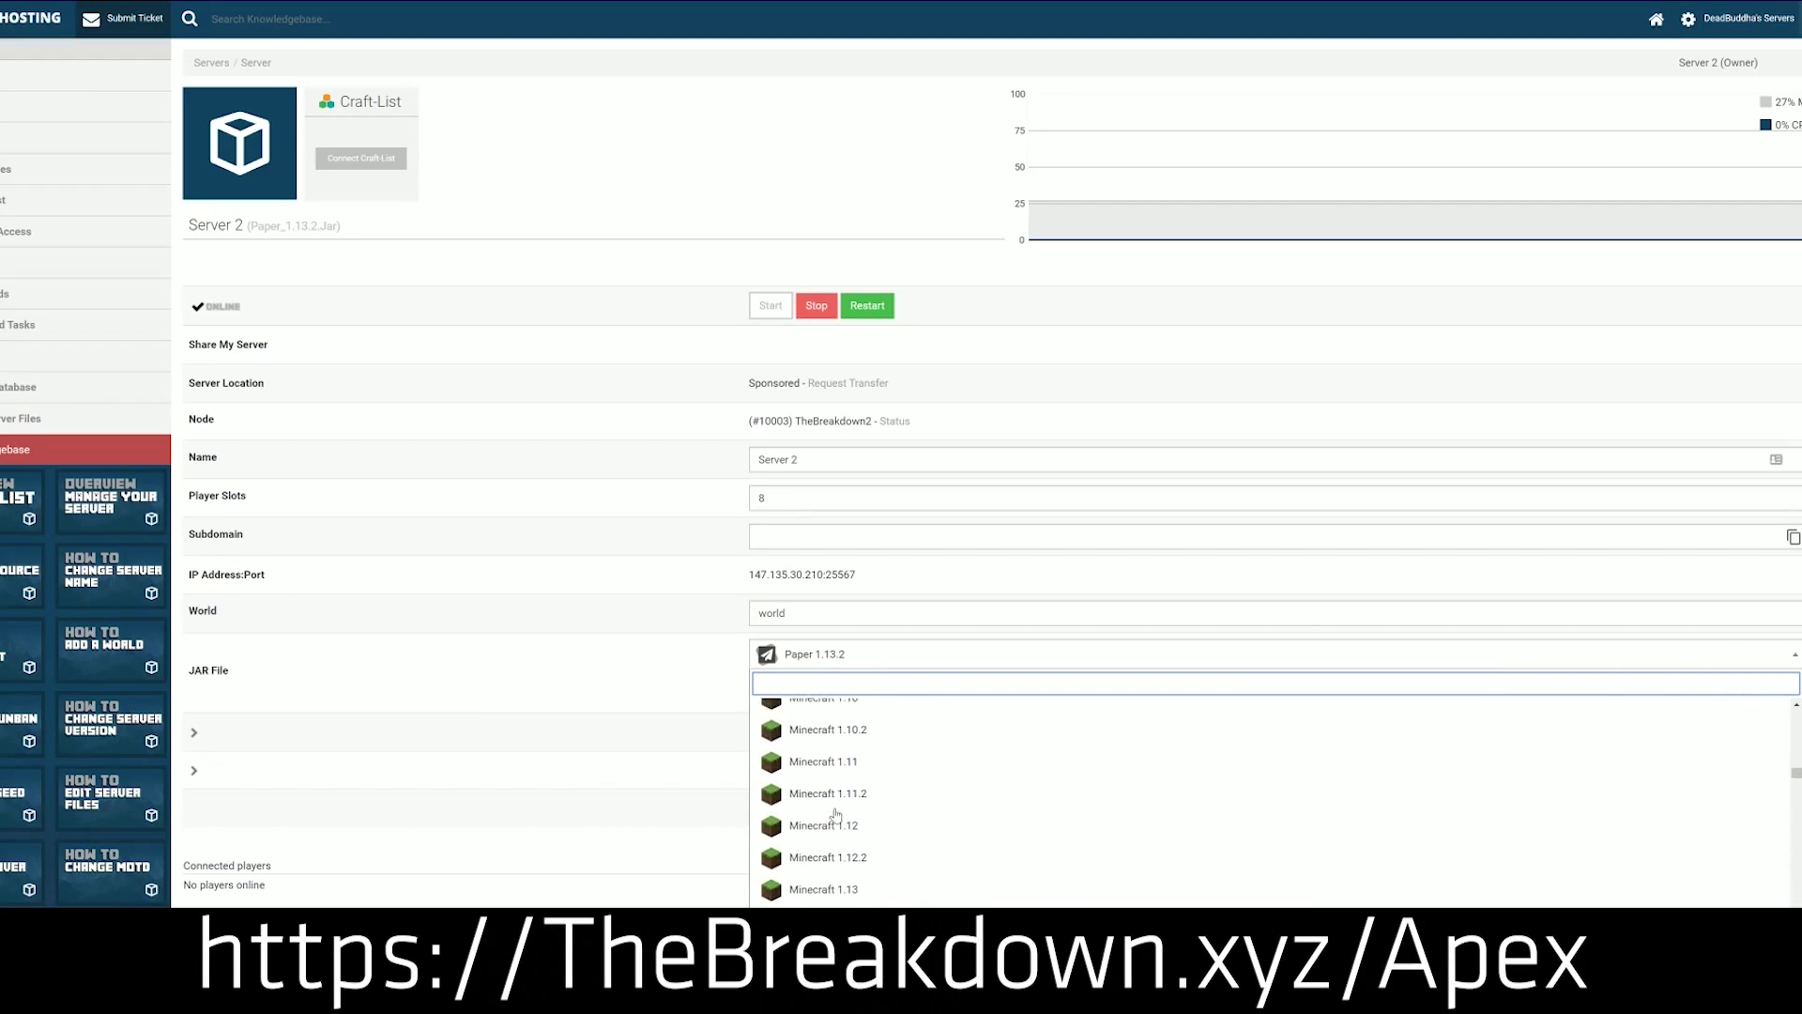
{"action": "scroll", "coordinate": [836, 814], "scroll_direction": "down", "scroll_amount": 3}
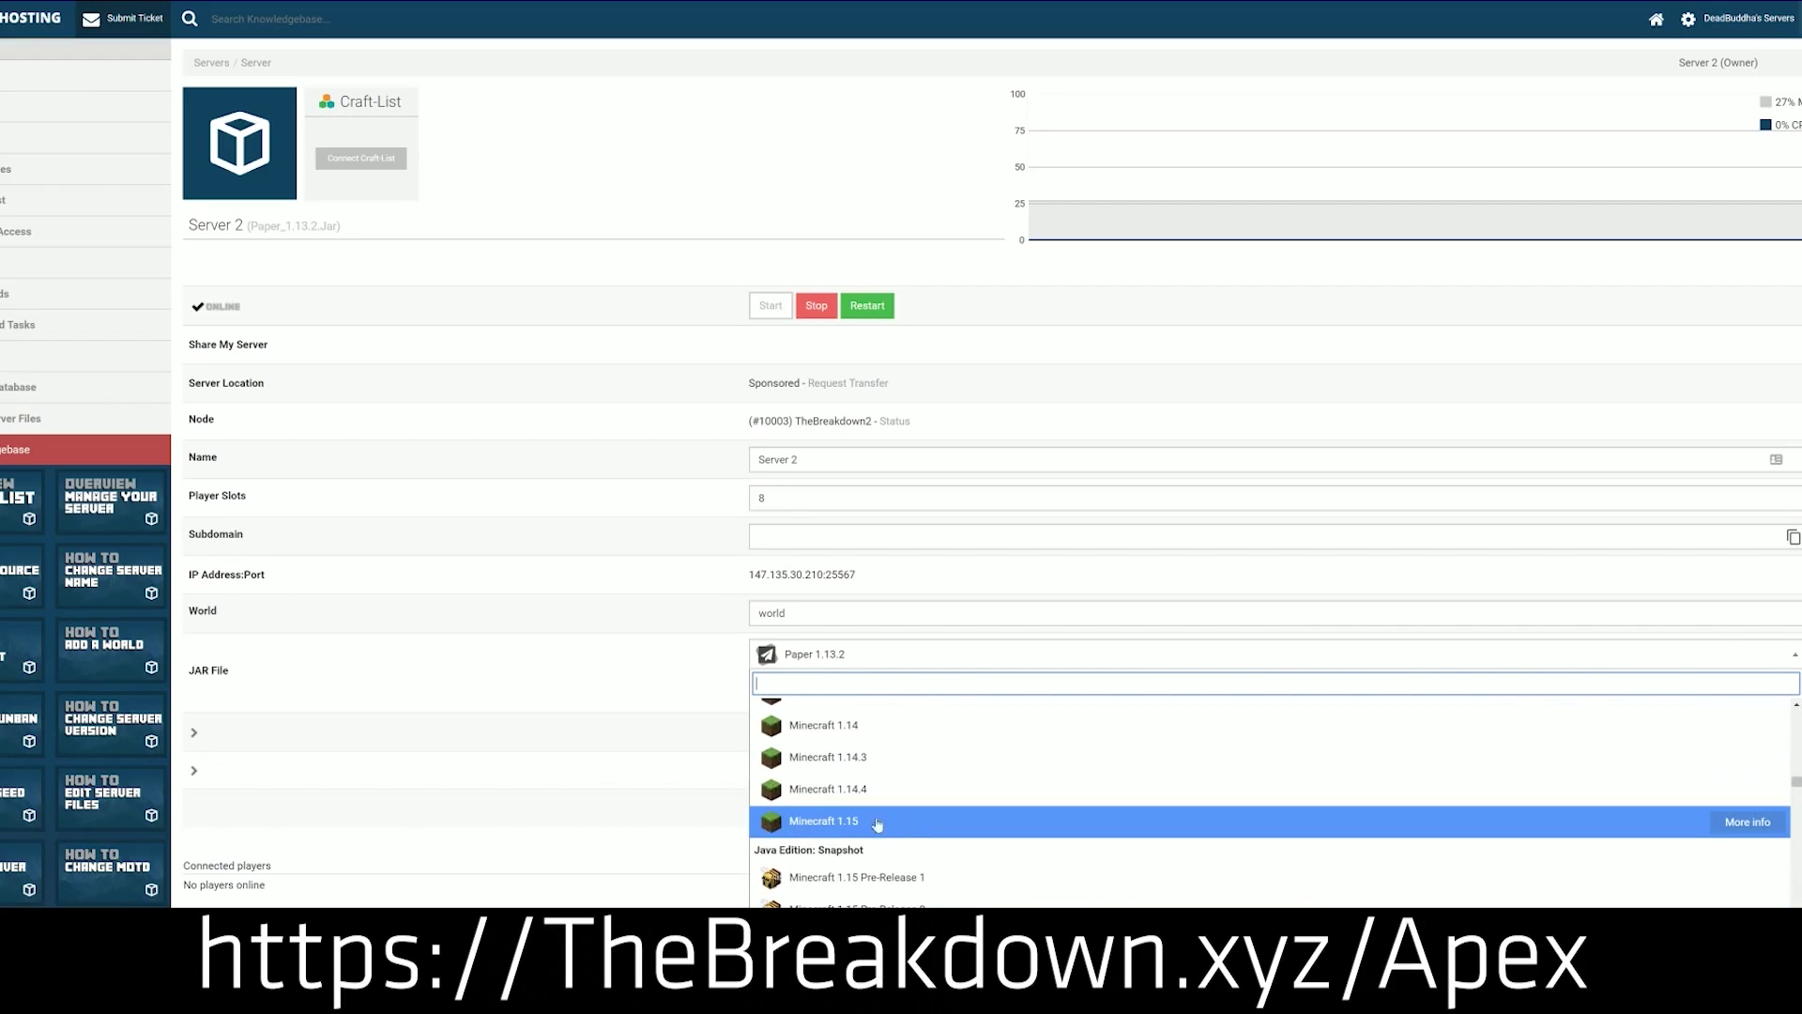
{"action": "left_click", "coordinate": [869, 823]}
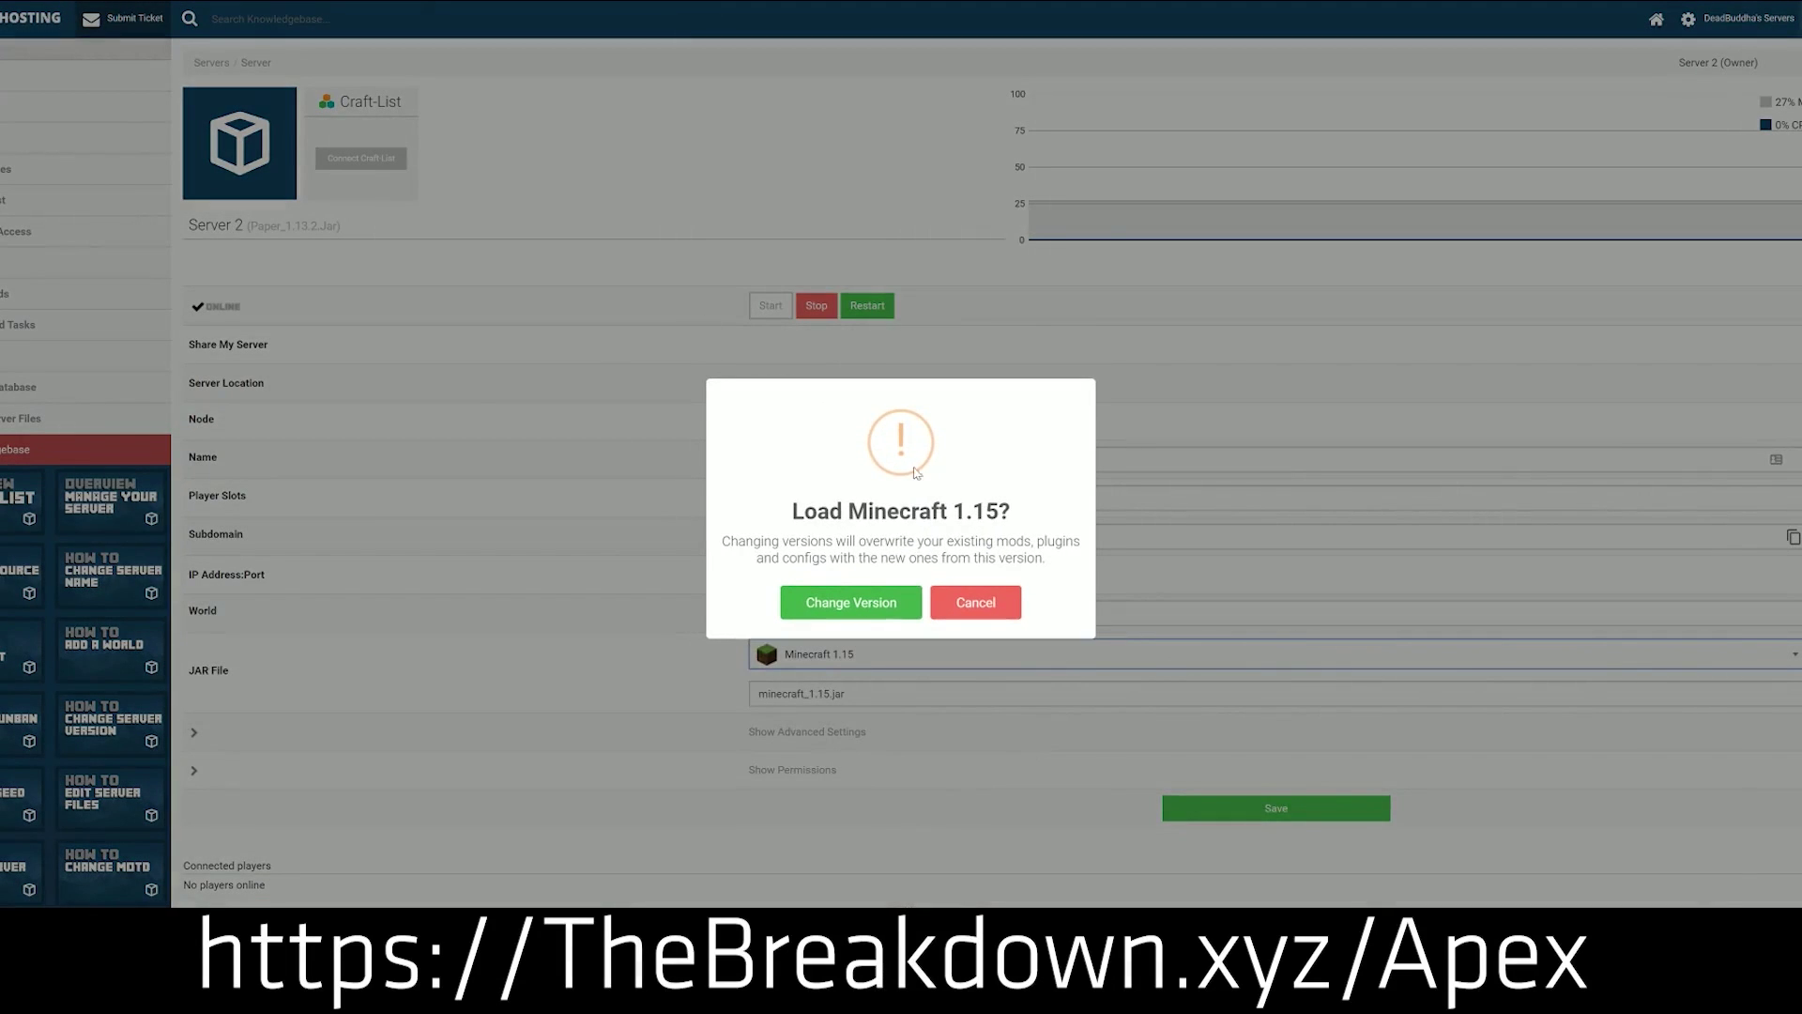
{"action": "left_click", "coordinate": [897, 612]}
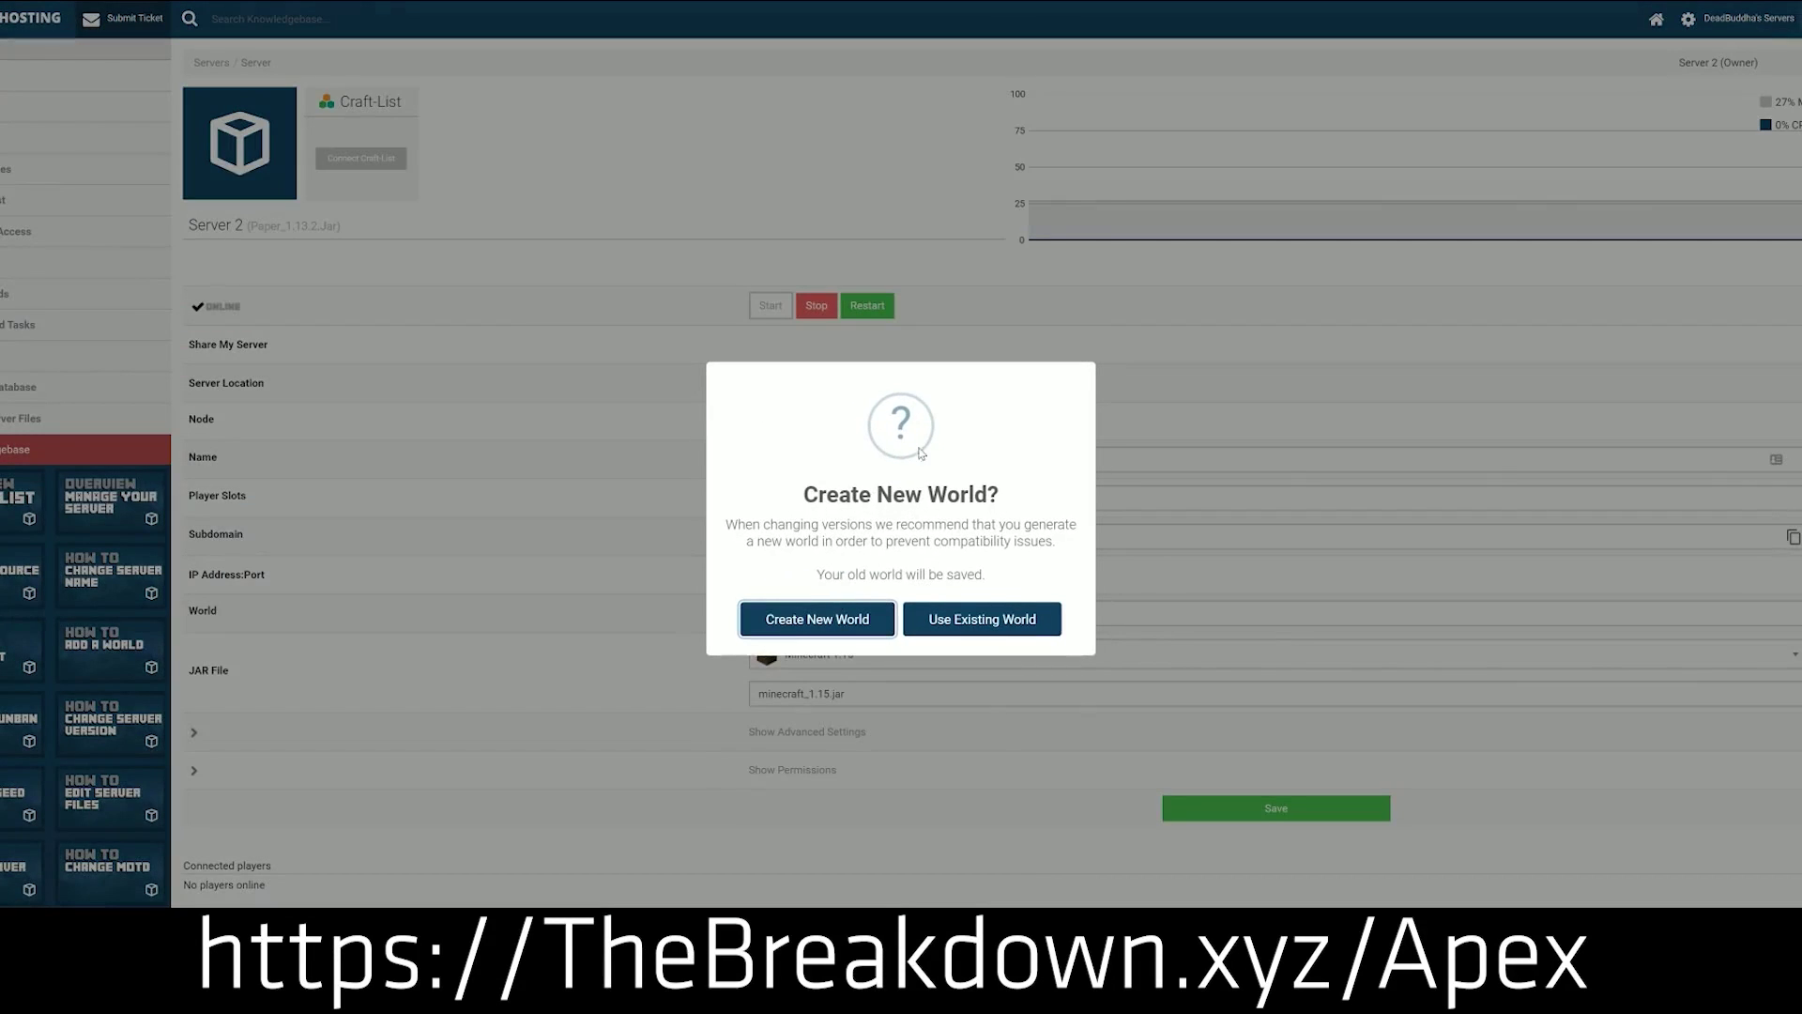
{"action": "left_click", "coordinate": [982, 622]}
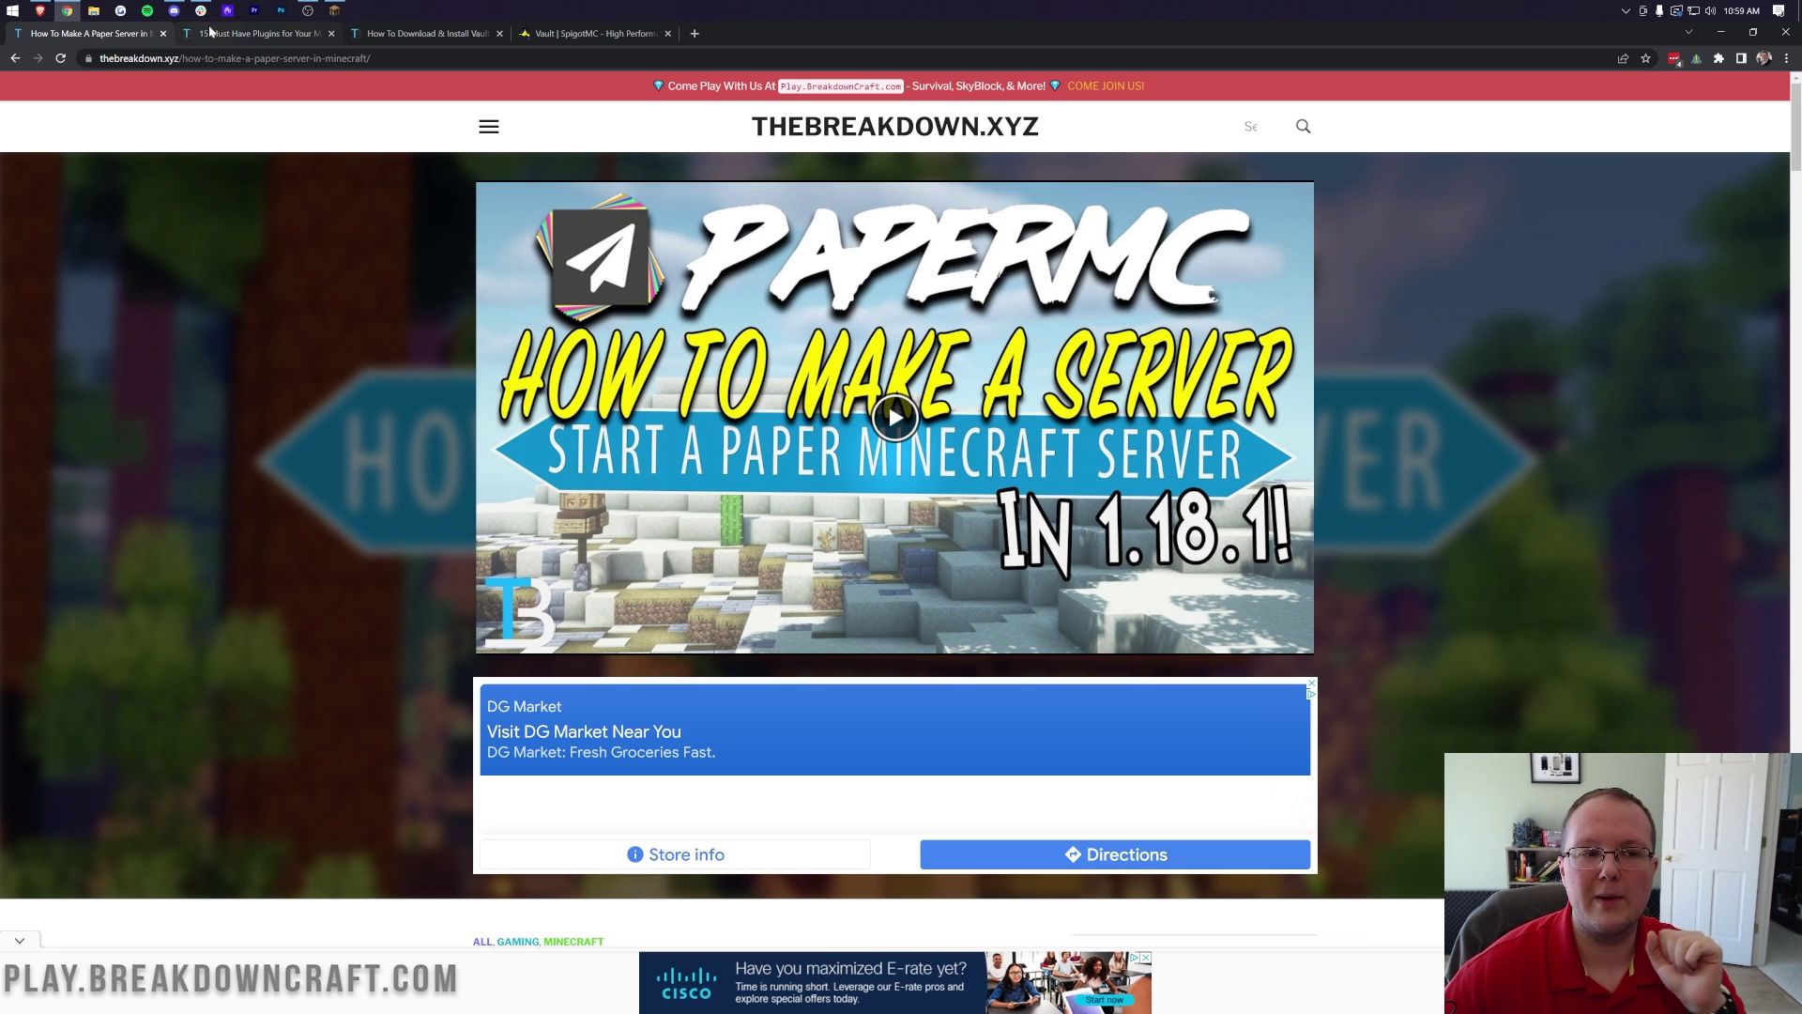
In the 15 Must Have Plugins article, open the EssentialsX link in a new tab.
{"action": "left_click", "coordinate": [223, 36]}
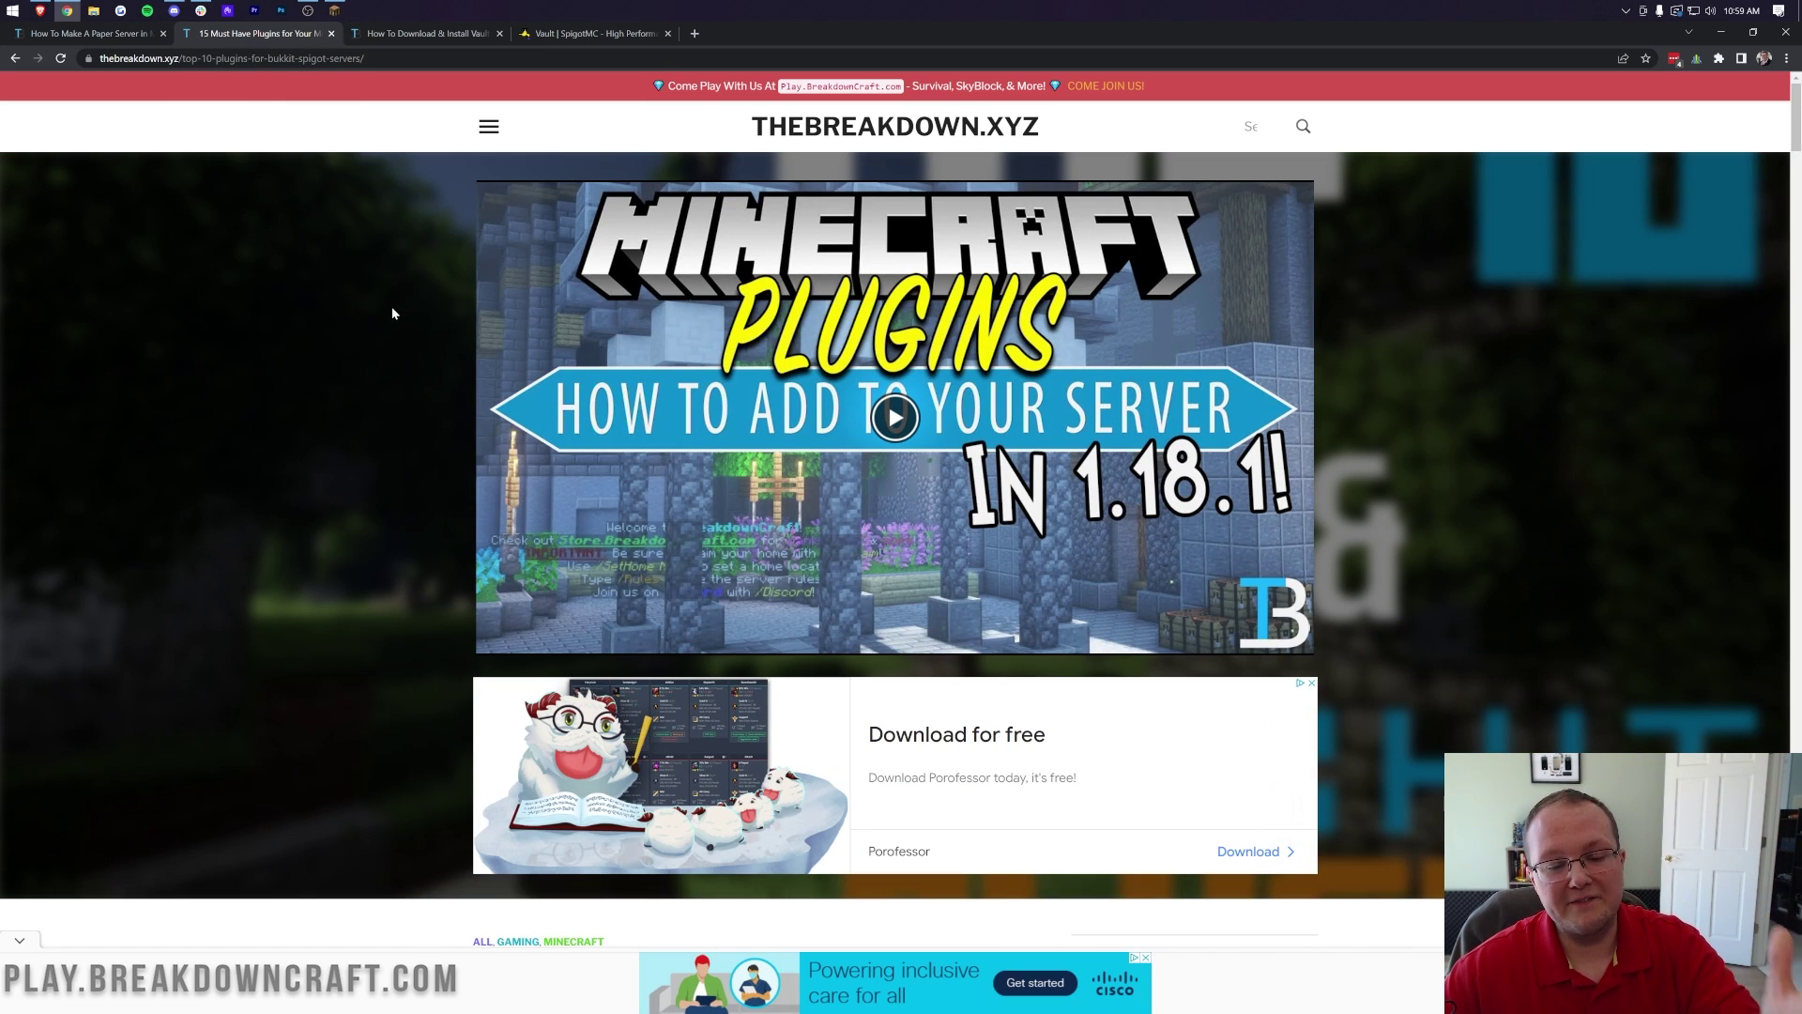
{"action": "scroll", "coordinate": [391, 315], "scroll_direction": "down", "scroll_amount": 4}
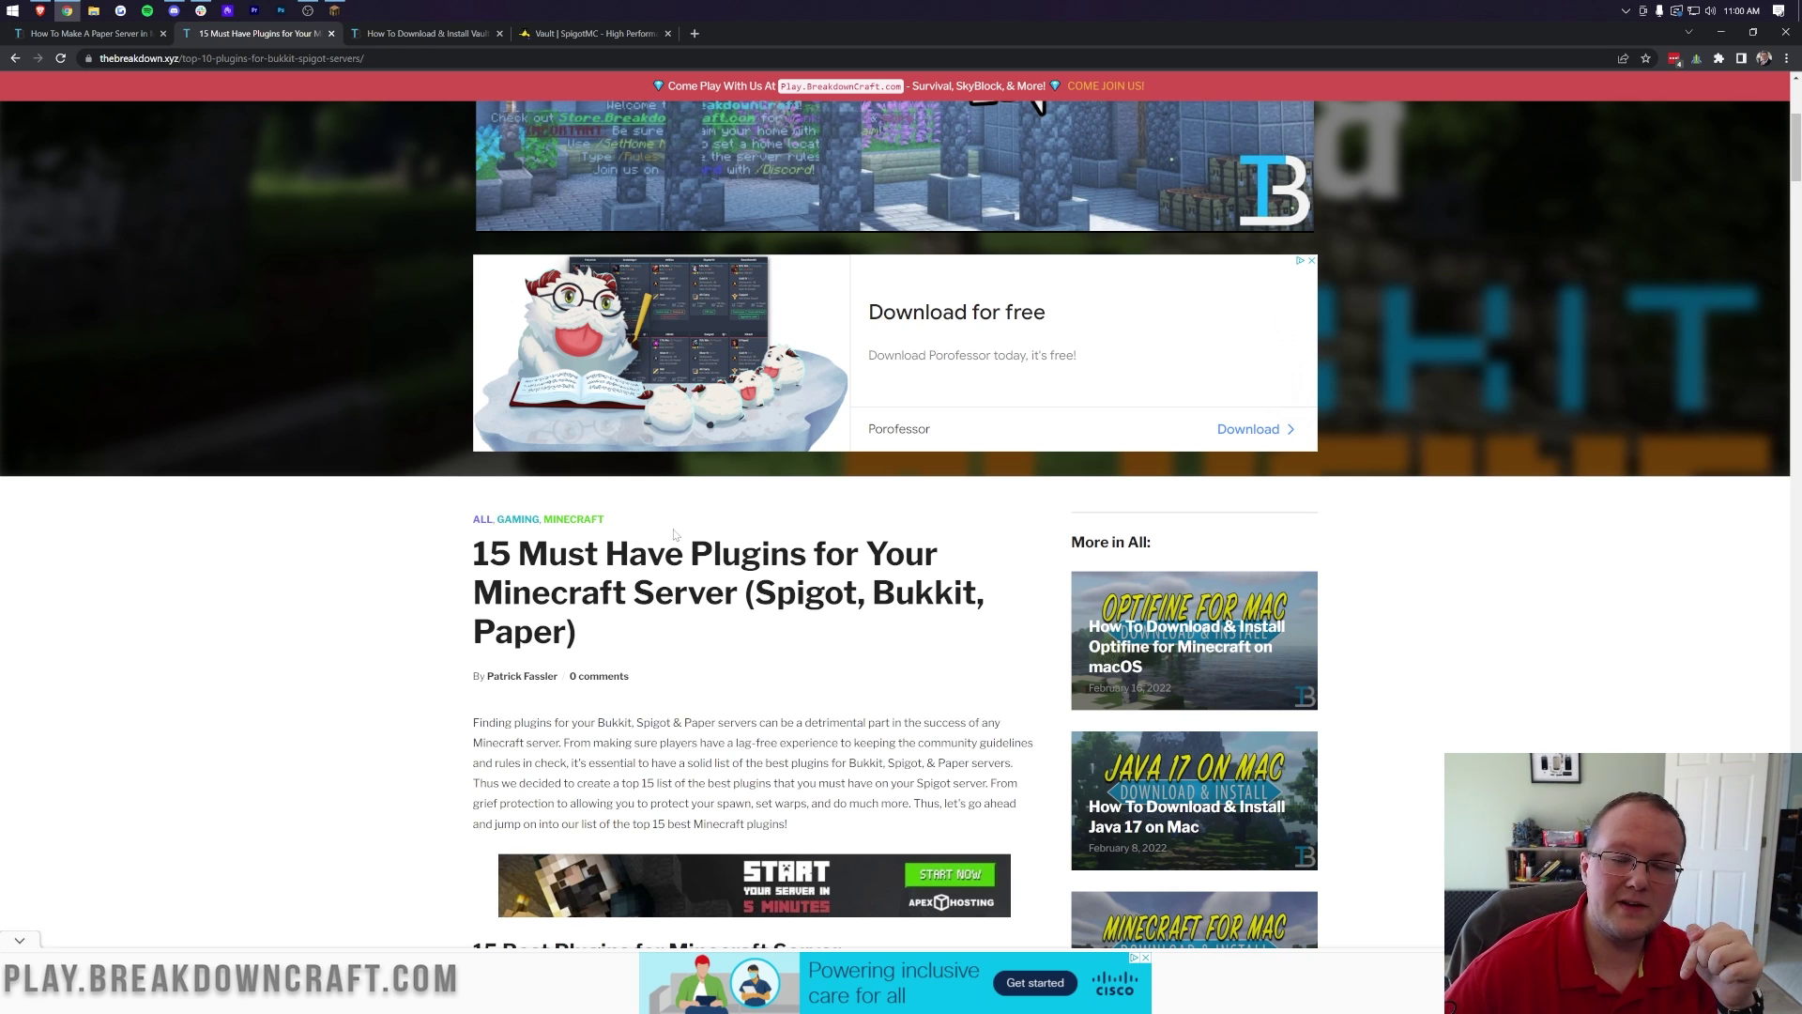
{"action": "scroll", "coordinate": [674, 534], "scroll_direction": "down", "scroll_amount": 14}
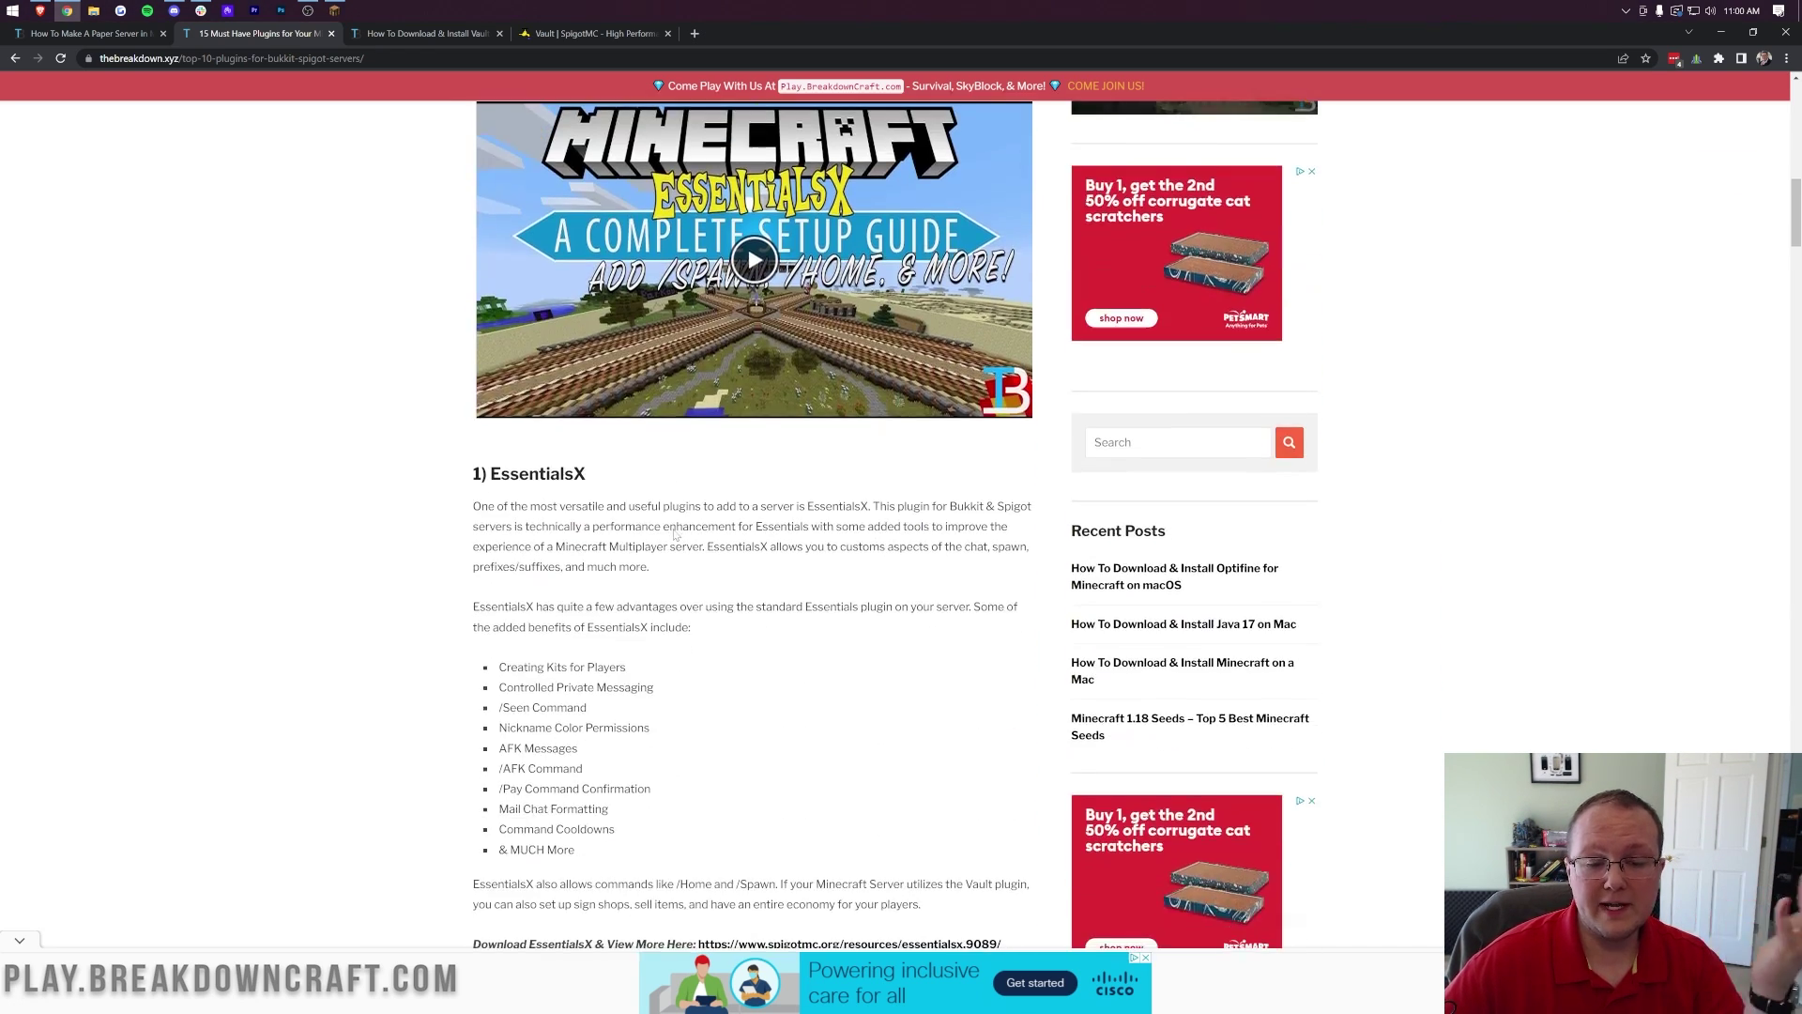
{"action": "right_click", "coordinate": [798, 453]}
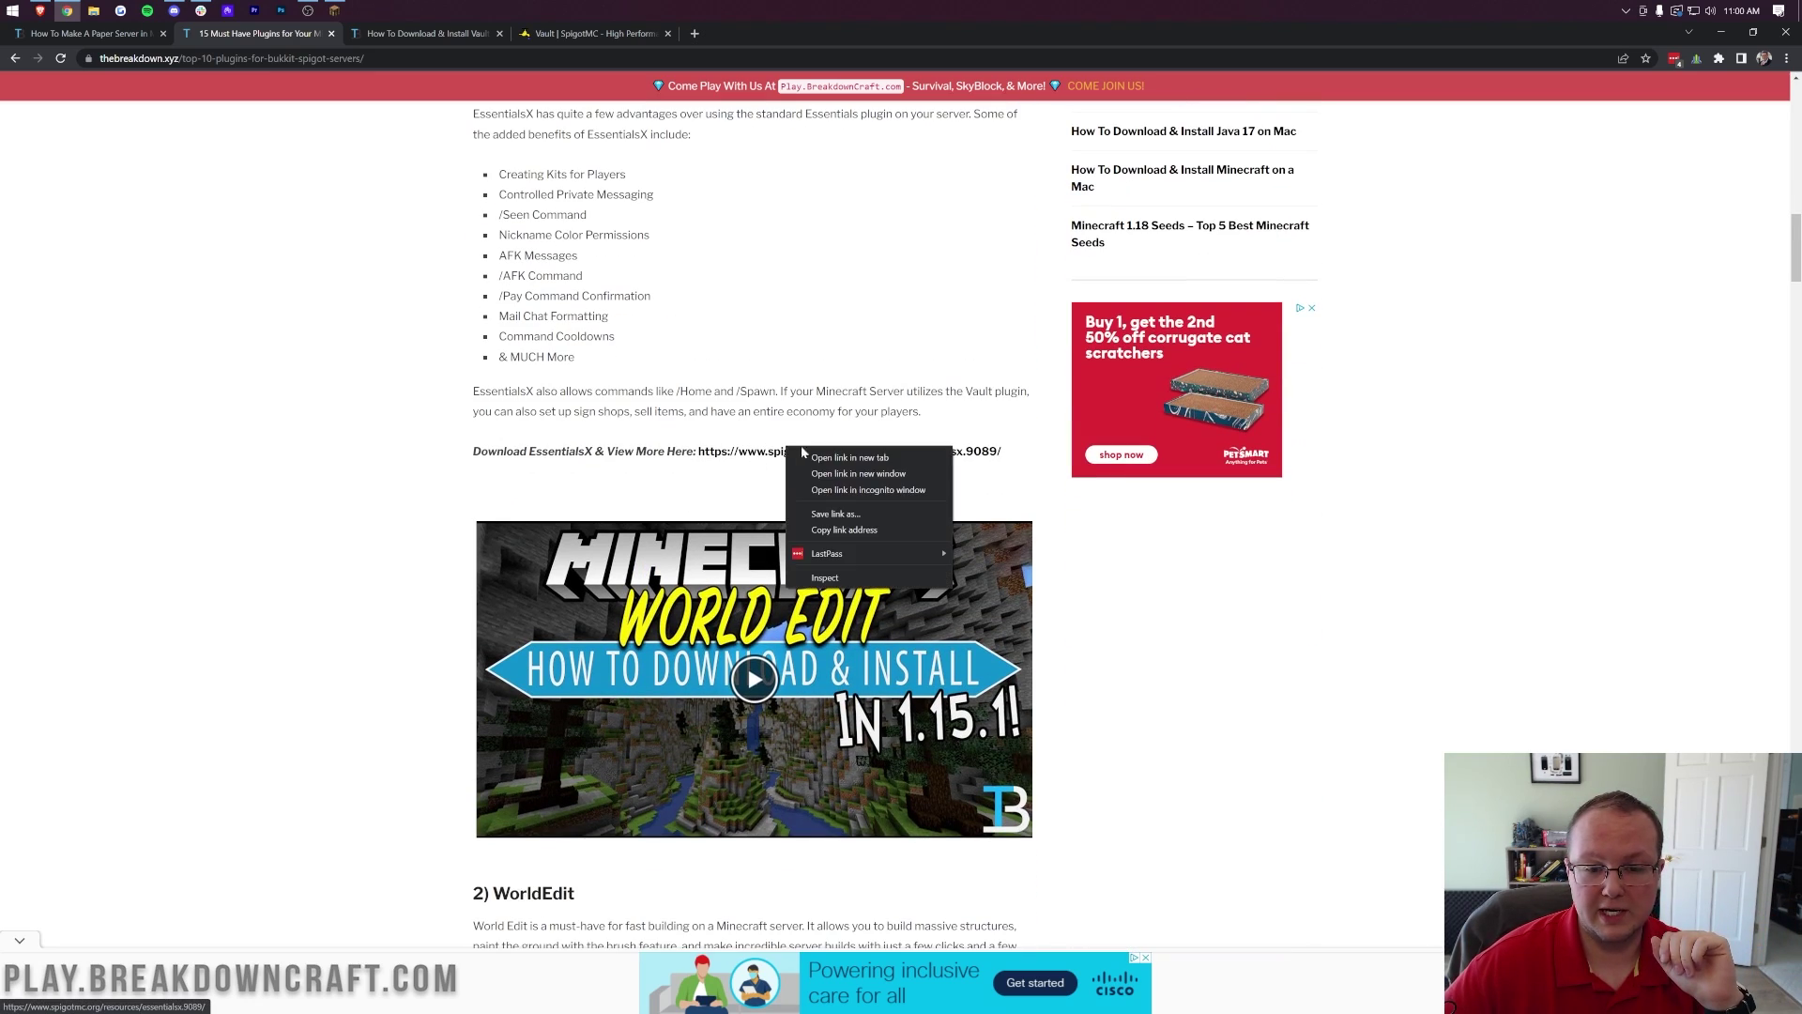
{"action": "left_click", "coordinate": [826, 465]}
Open the Player Warps and CoreProtect pages in background tabs, then close the plugins article.
{"action": "scroll", "coordinate": [806, 444], "scroll_direction": "down", "scroll_amount": 4}
{"action": "scroll", "coordinate": [806, 445], "scroll_direction": "down", "scroll_amount": 18}
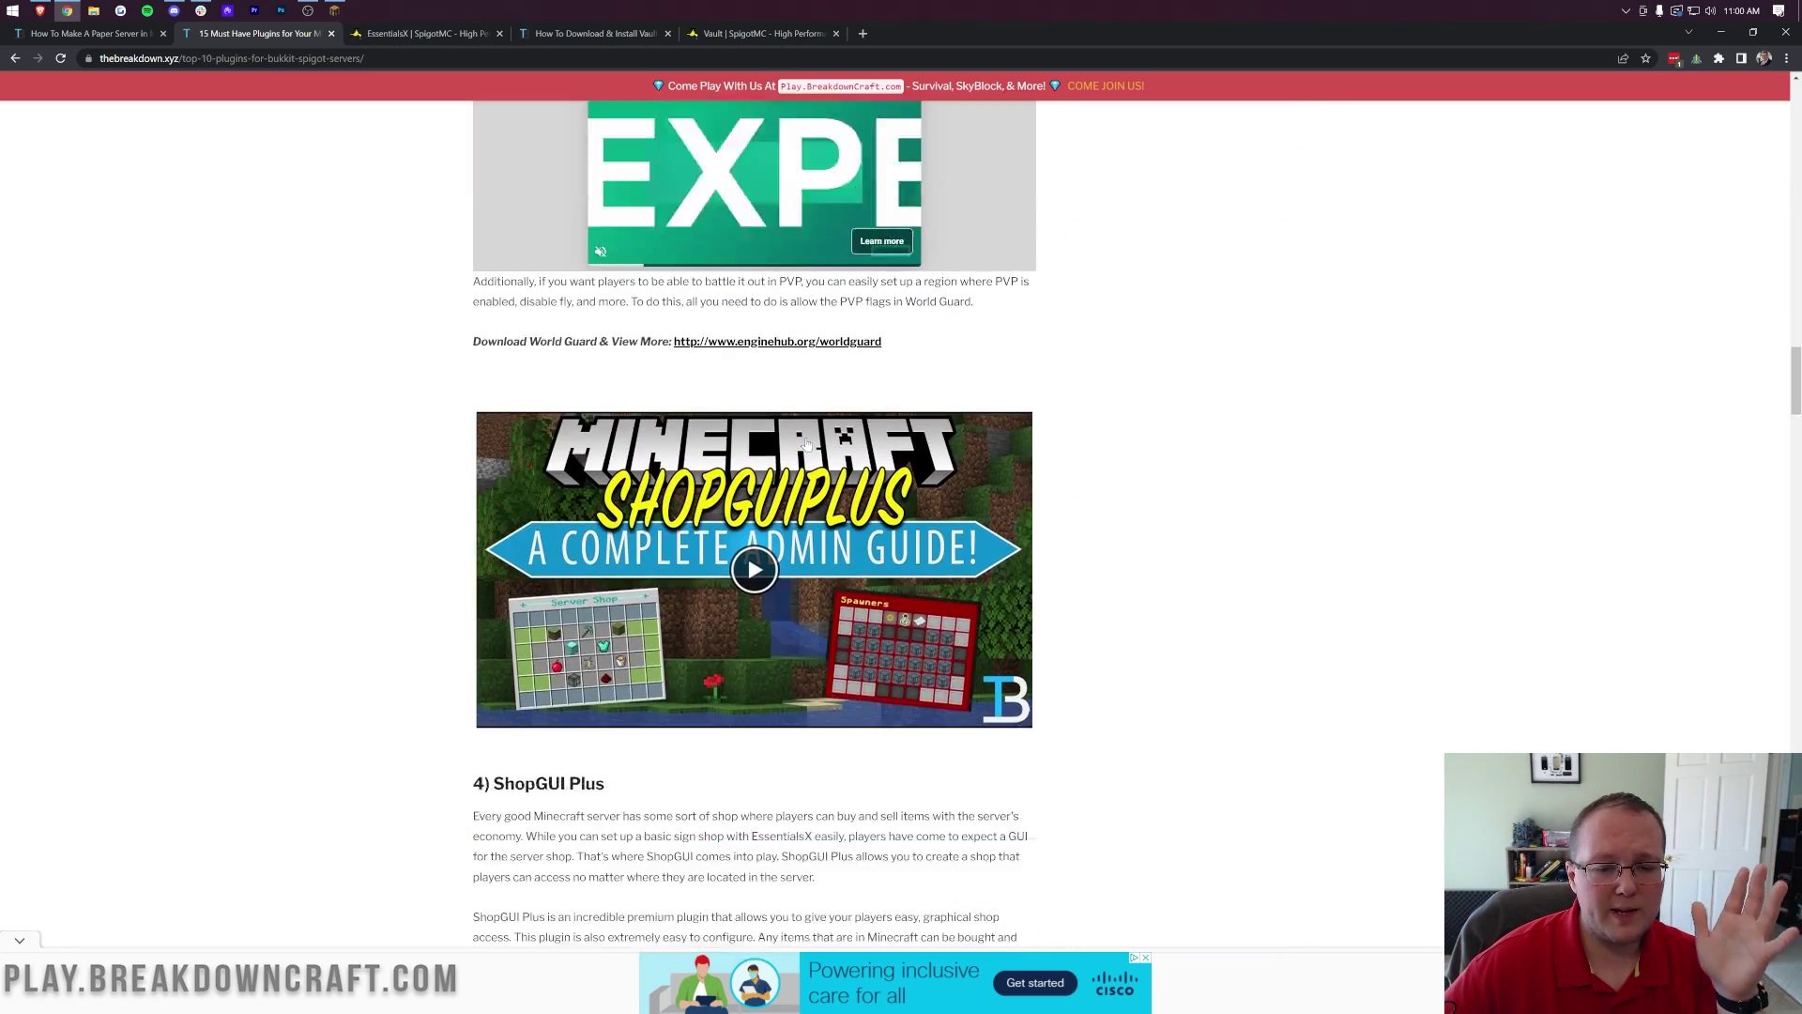
{"action": "scroll", "coordinate": [803, 432], "scroll_direction": "down", "scroll_amount": 8}
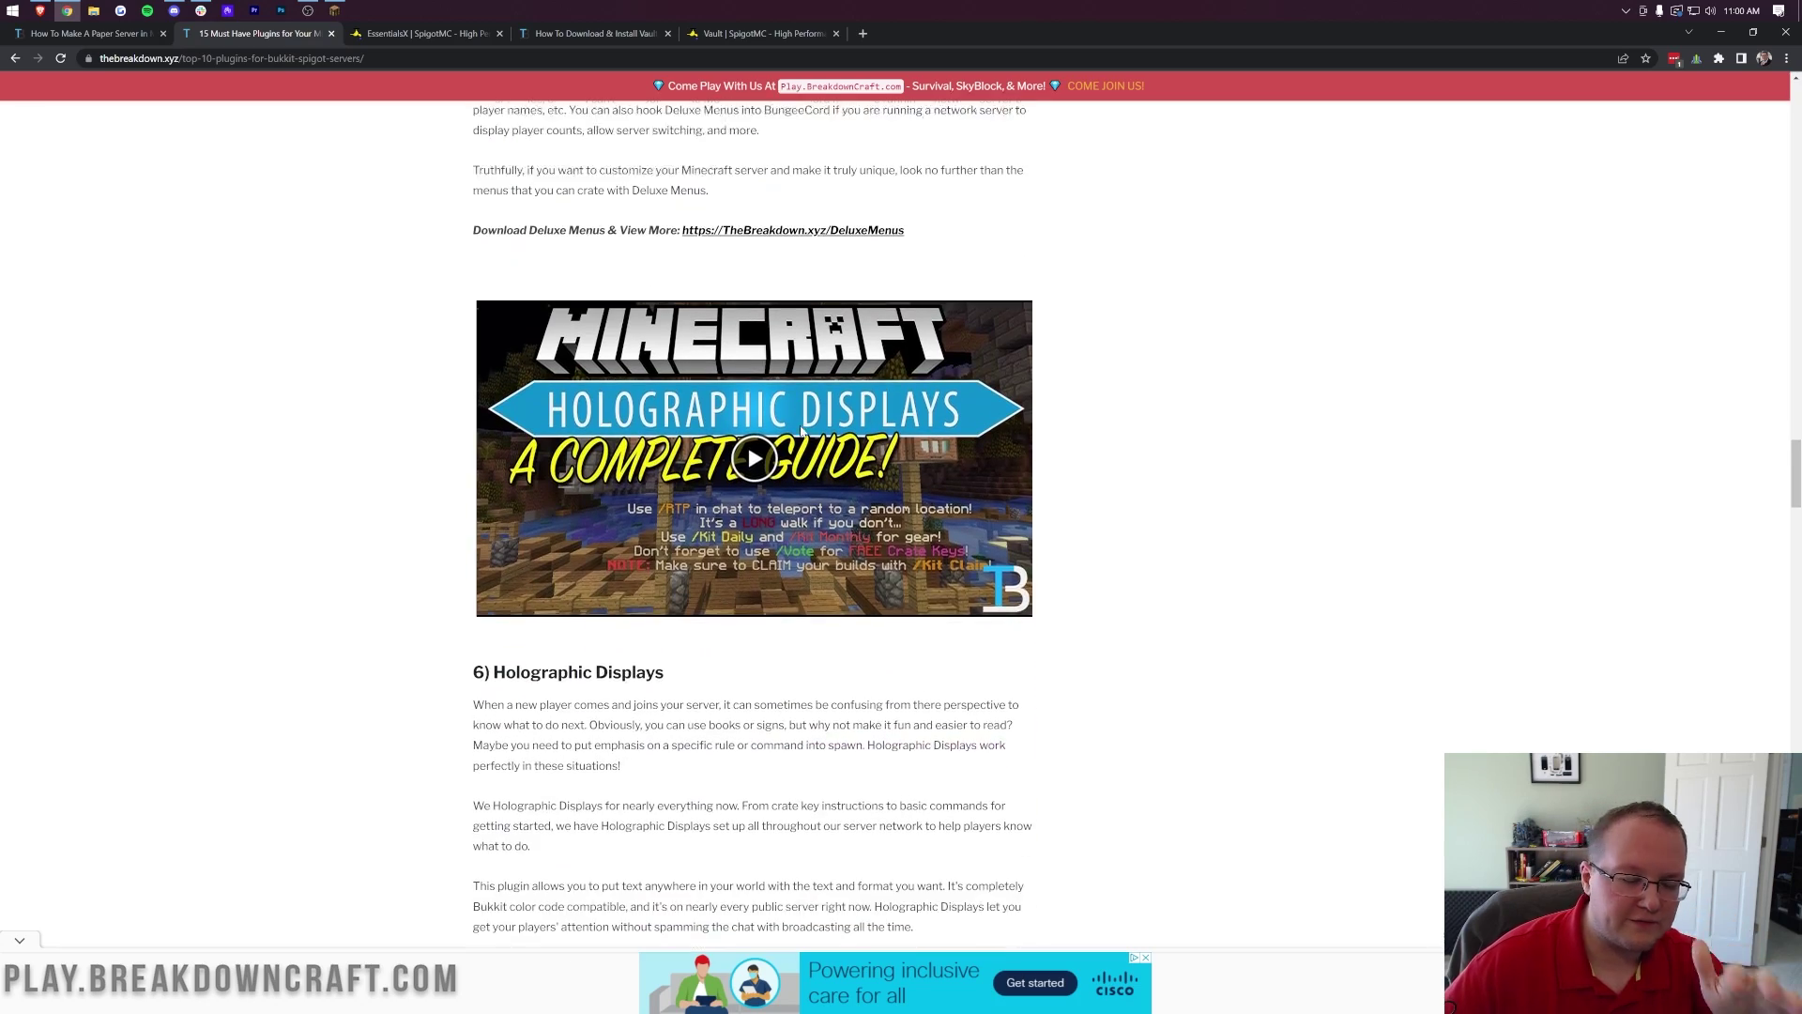
{"action": "scroll", "coordinate": [801, 432], "scroll_direction": "down", "scroll_amount": 12}
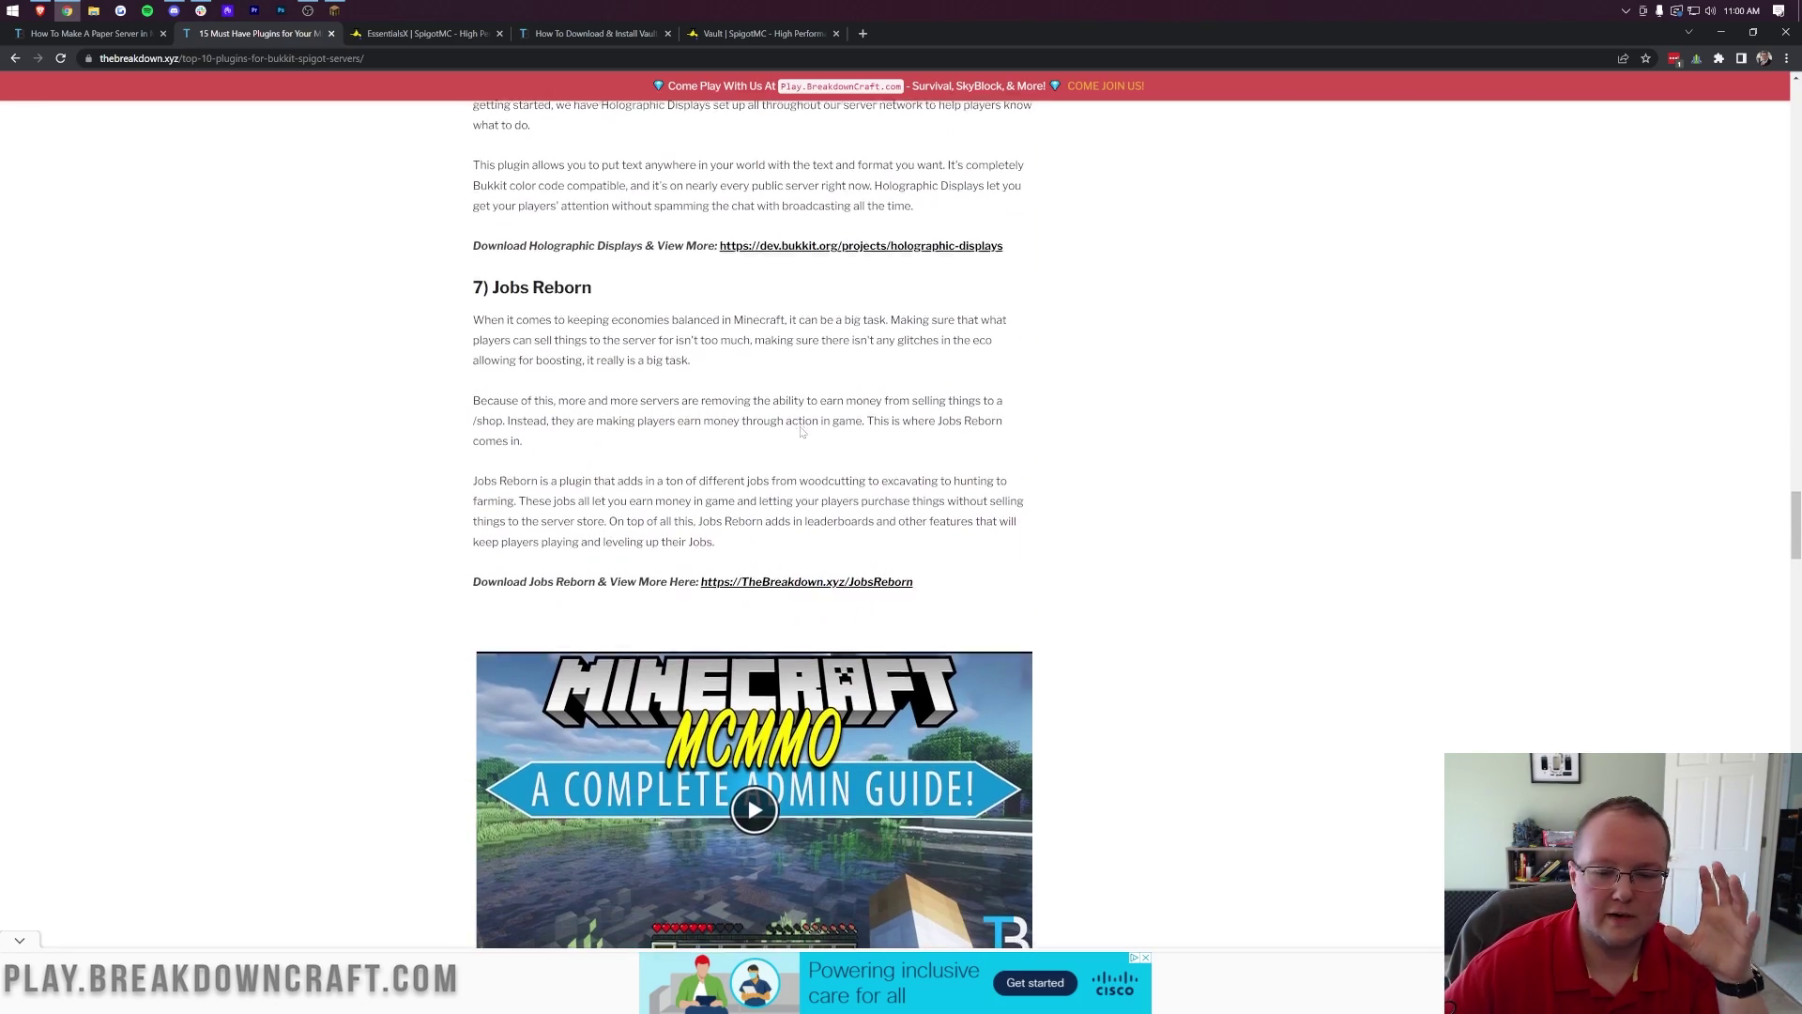
{"action": "scroll", "coordinate": [801, 438], "scroll_direction": "down", "scroll_amount": 8}
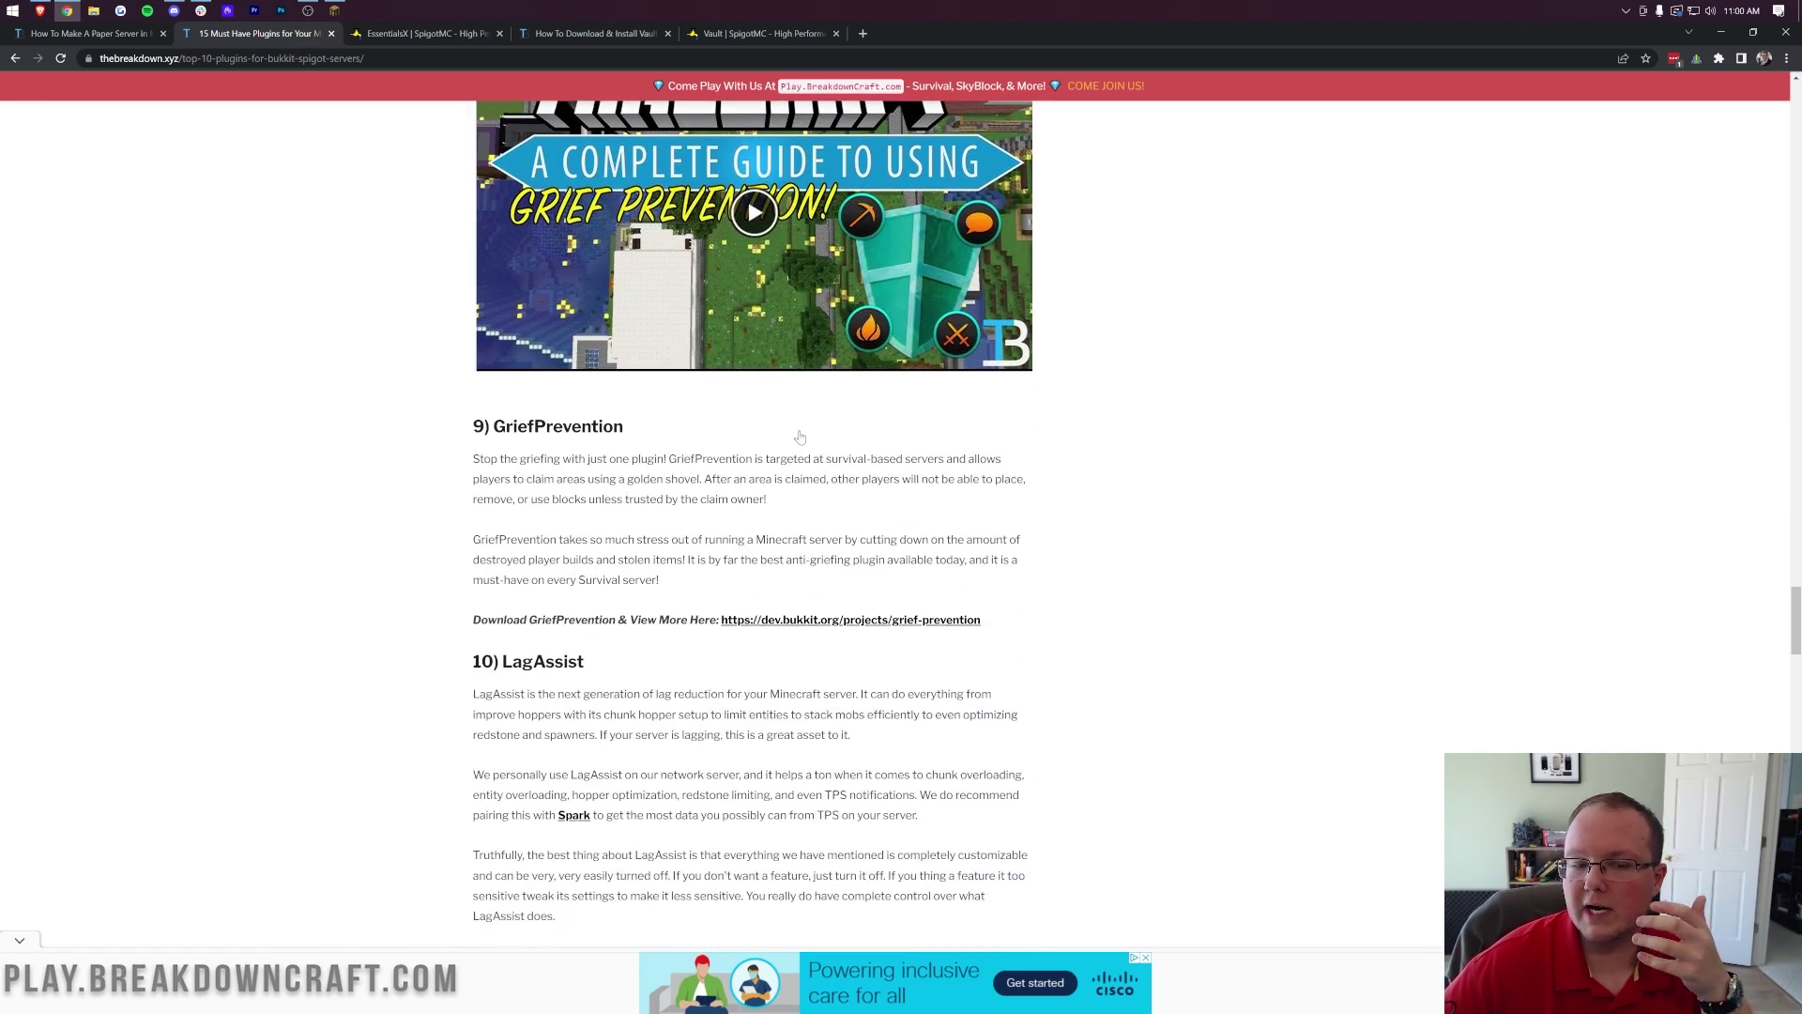
{"action": "scroll", "coordinate": [801, 435], "scroll_direction": "down", "scroll_amount": 9}
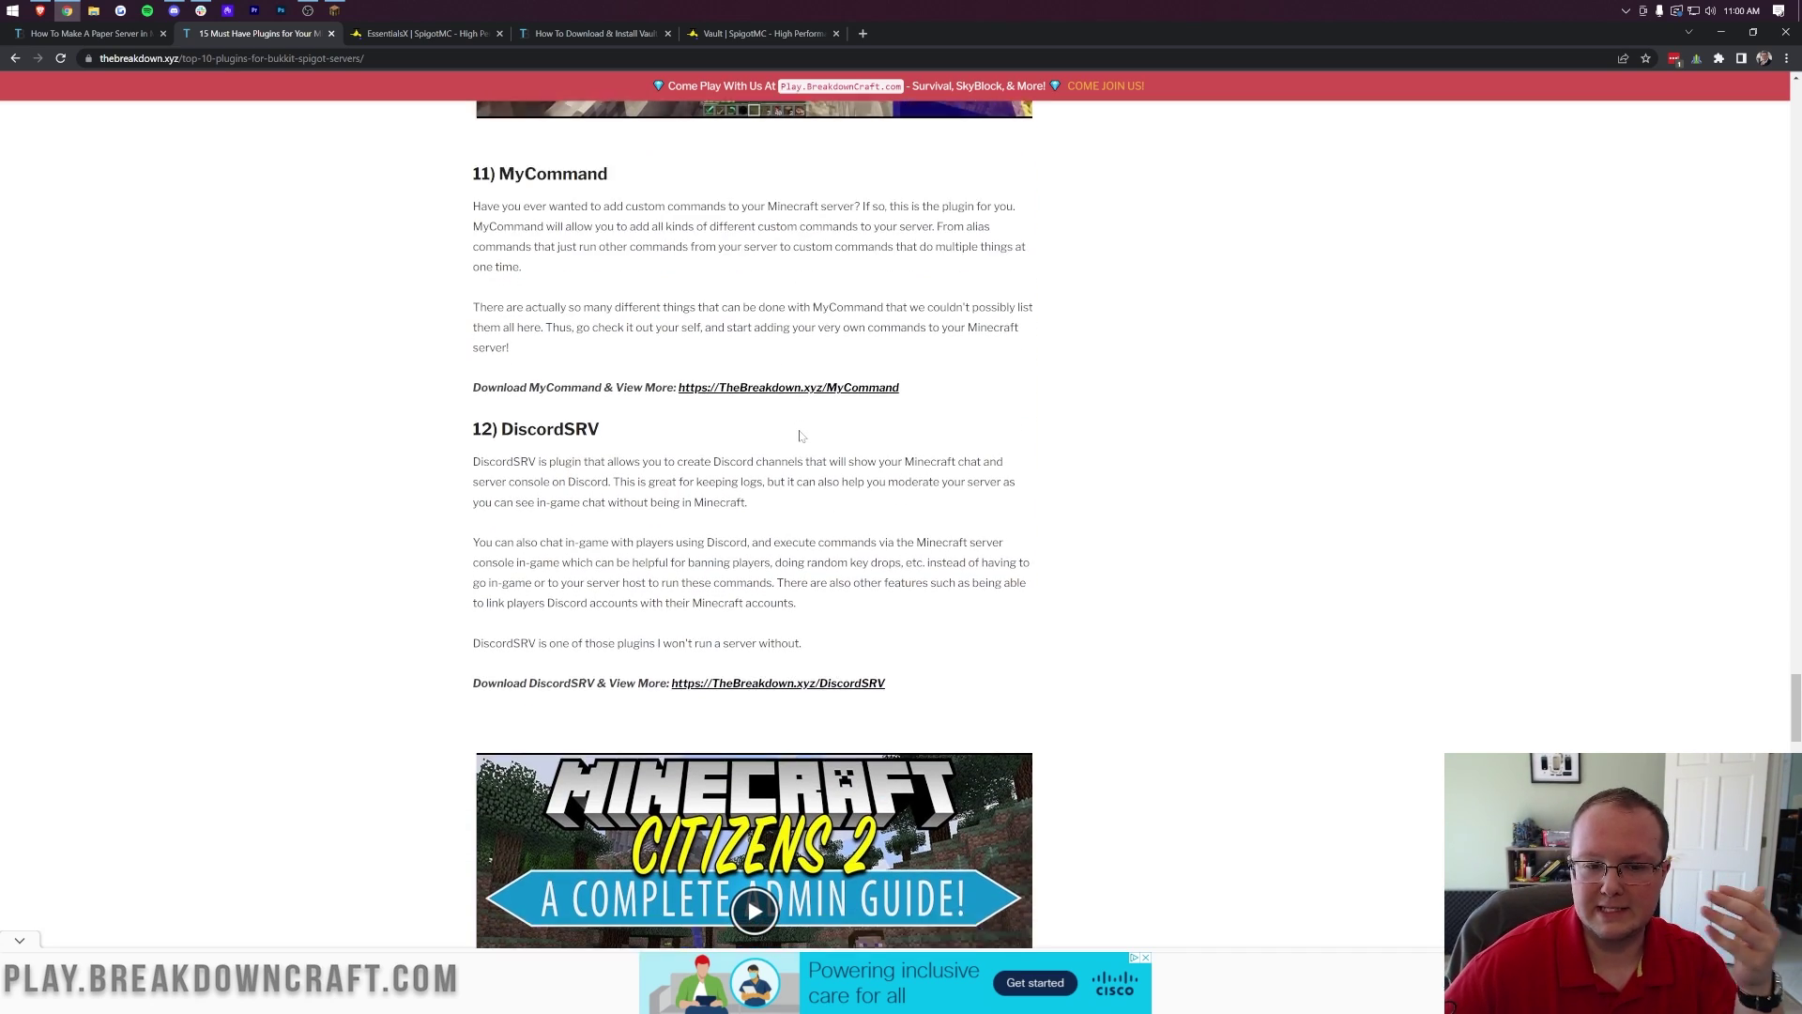
{"action": "scroll", "coordinate": [801, 435], "scroll_direction": "down", "scroll_amount": 10}
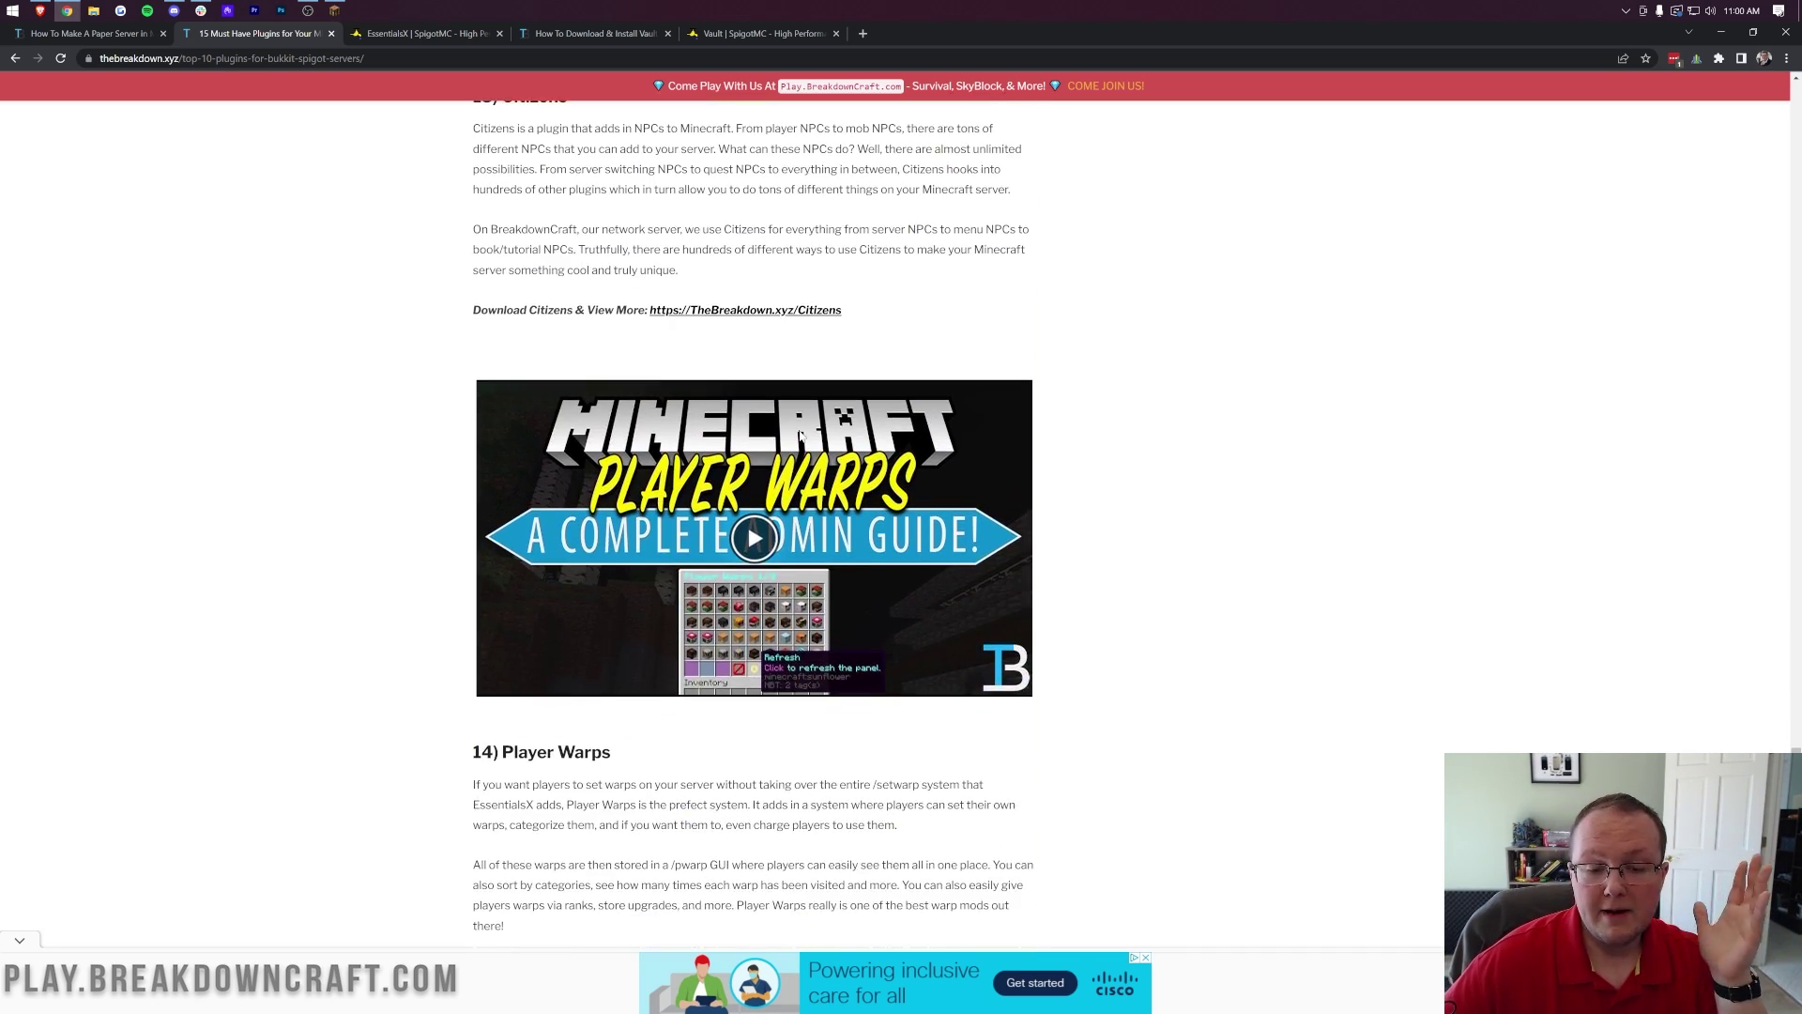
{"action": "scroll", "coordinate": [800, 435], "scroll_direction": "down", "scroll_amount": 5}
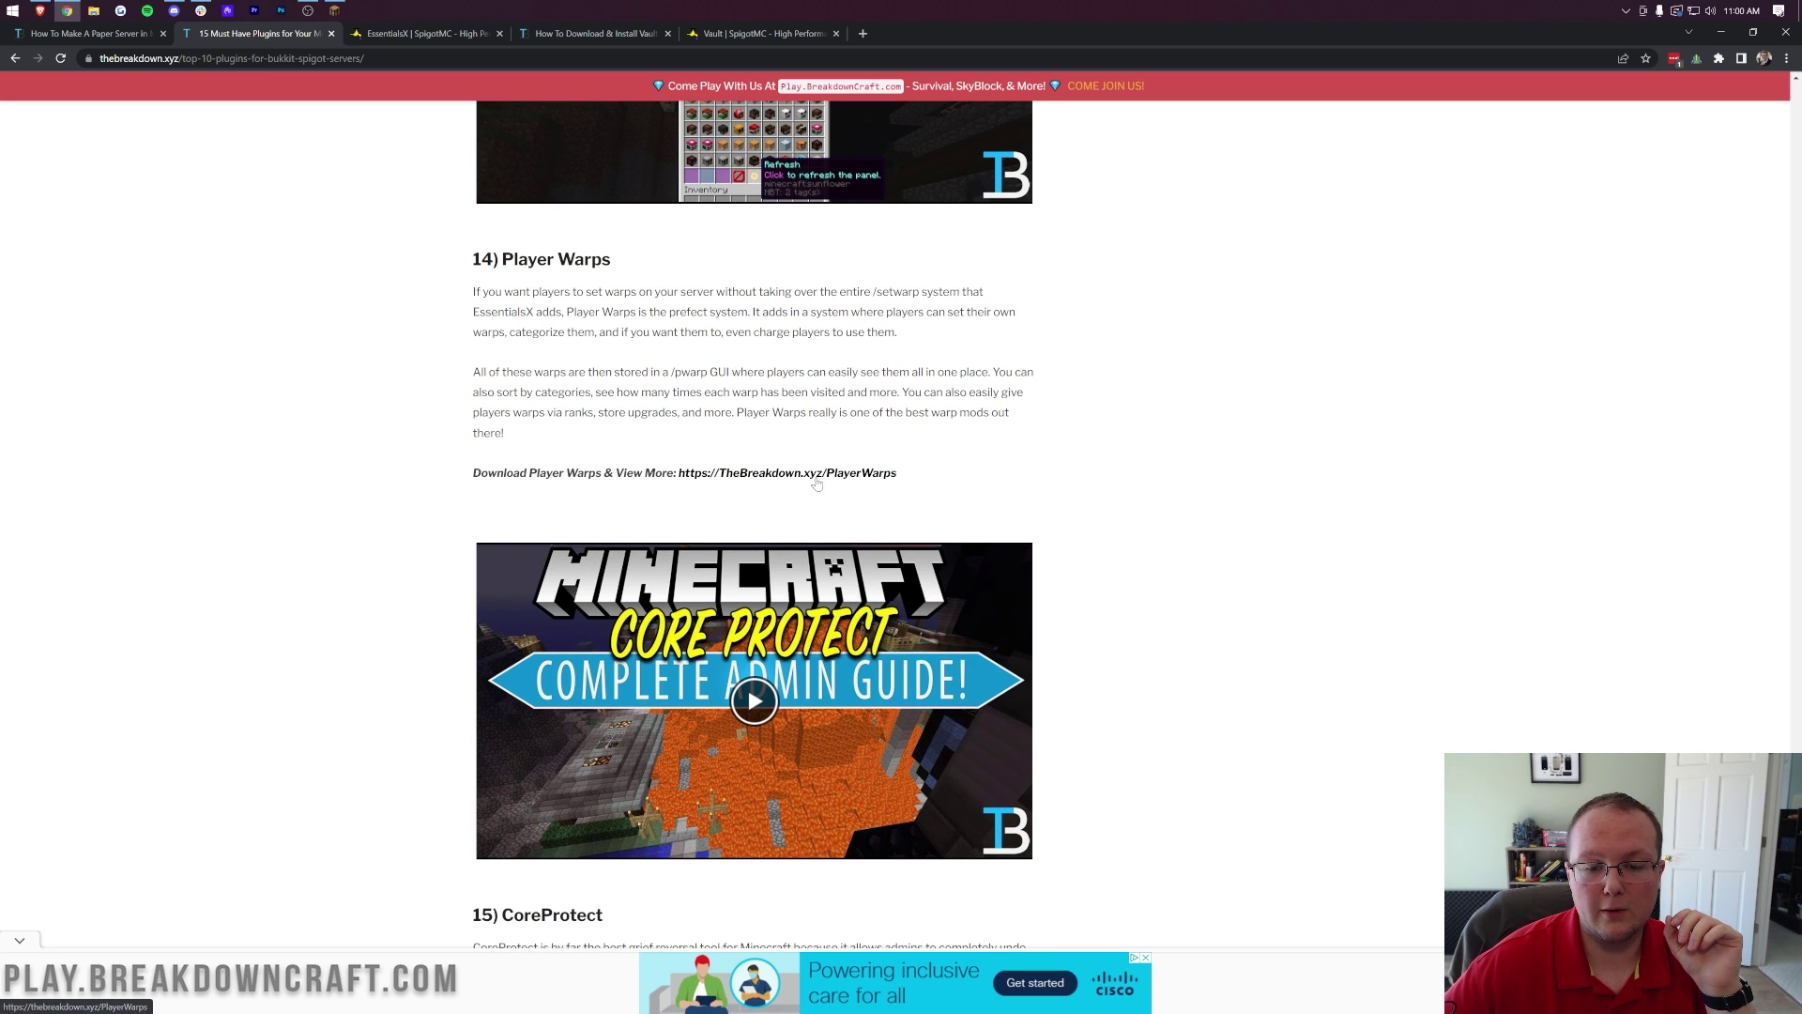
{"action": "middle_click", "coordinate": [816, 475]}
{"action": "scroll", "coordinate": [815, 477], "scroll_direction": "down", "scroll_amount": 5}
{"action": "middle_click", "coordinate": [803, 687]}
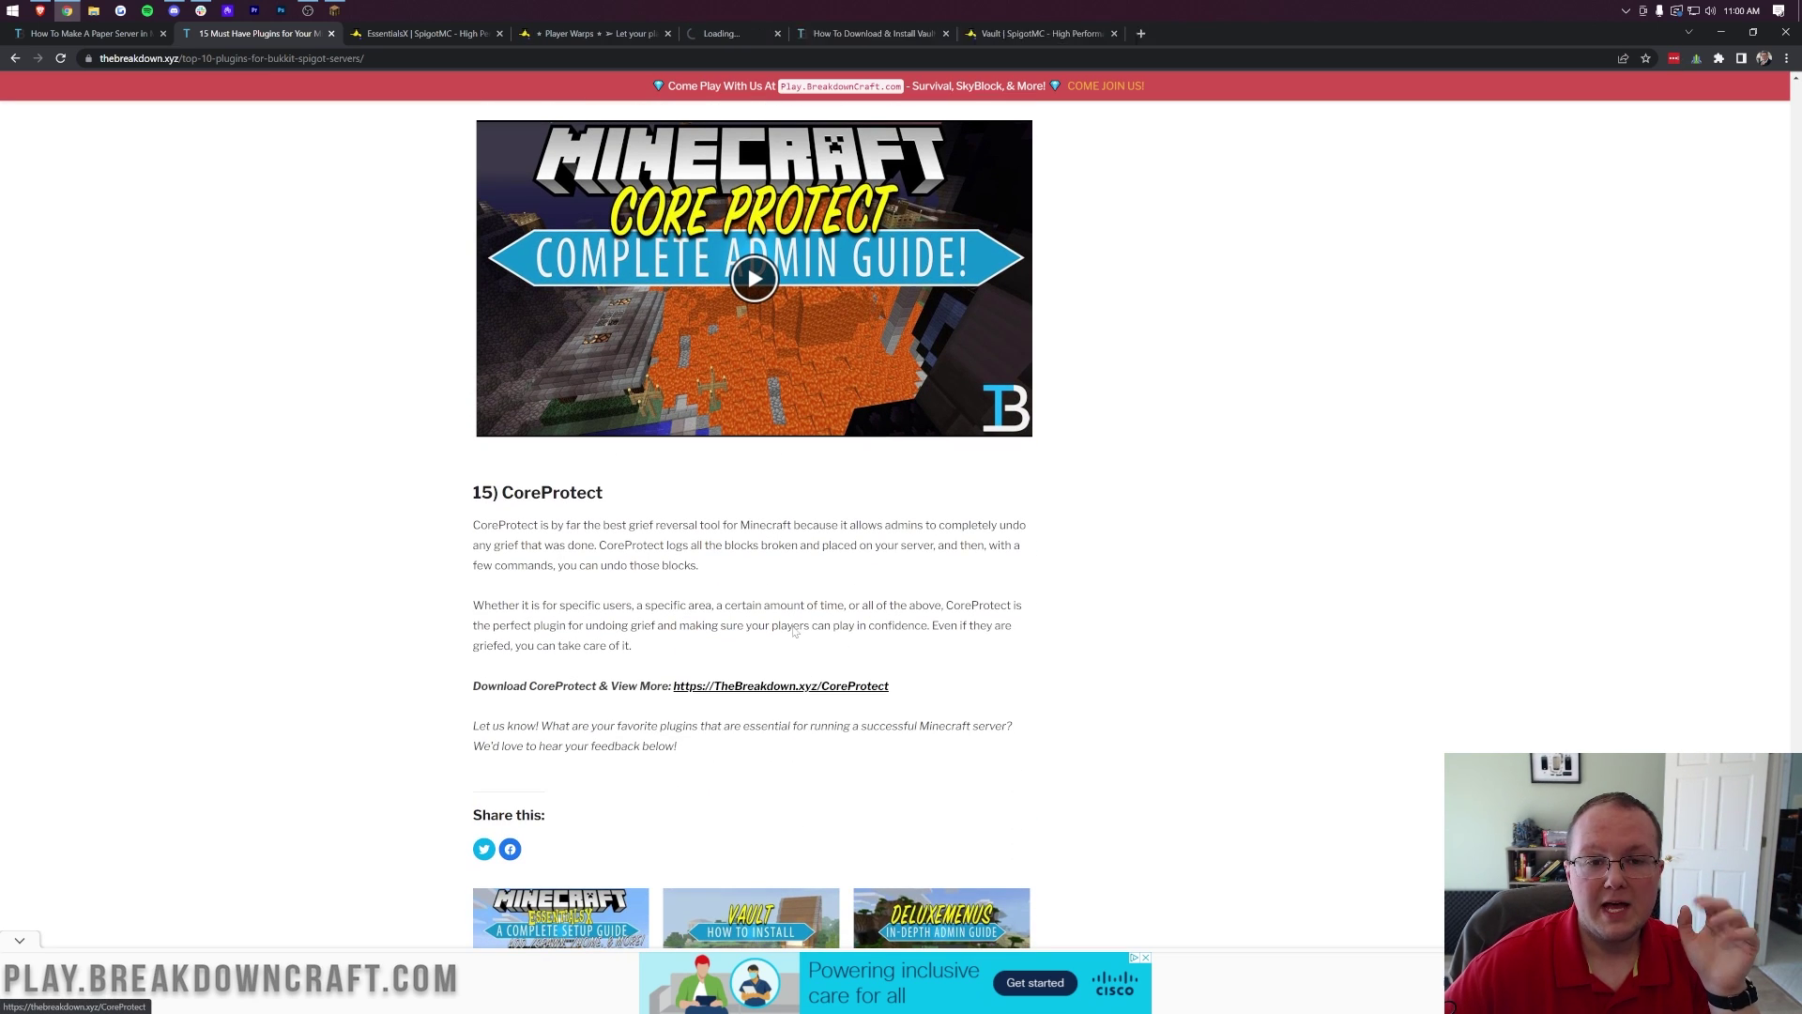
{"action": "left_click", "coordinate": [331, 34]}
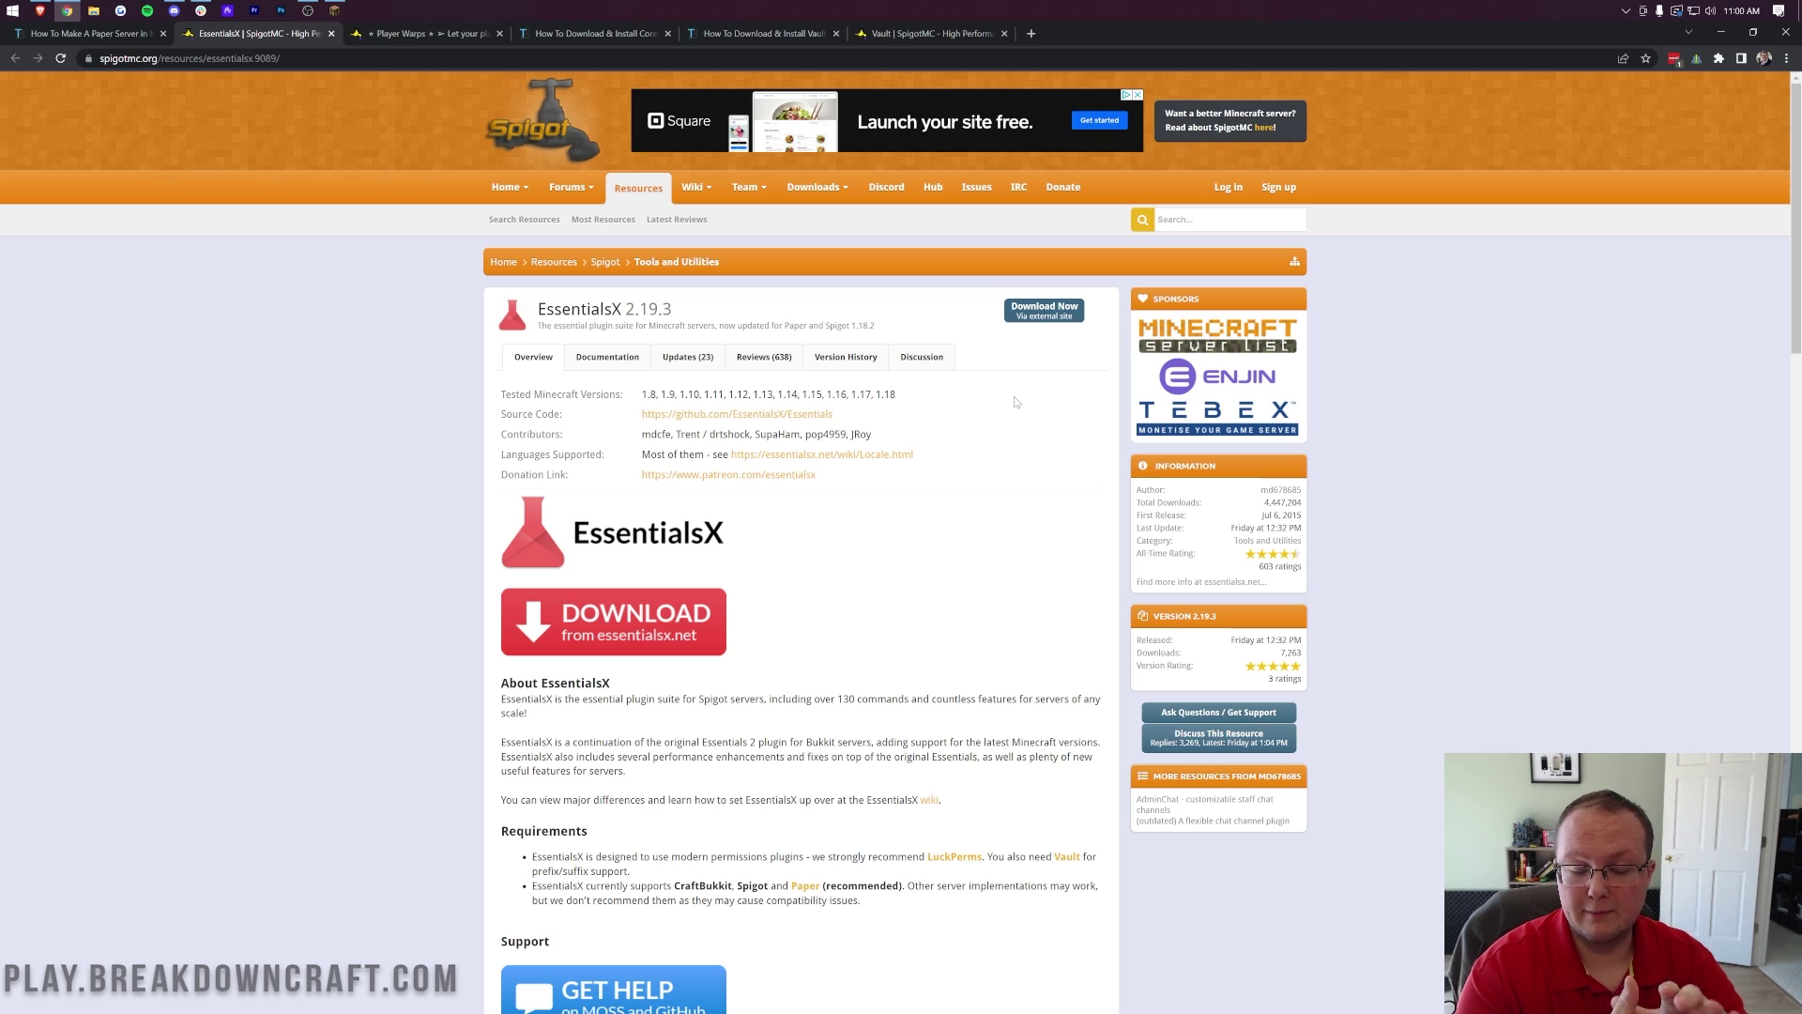
Download EssentialsX 2.19.3 plus the EssentialsX Chat and EssentialsX Spawn jars from essentialsx.net.
{"action": "left_click", "coordinate": [1042, 315]}
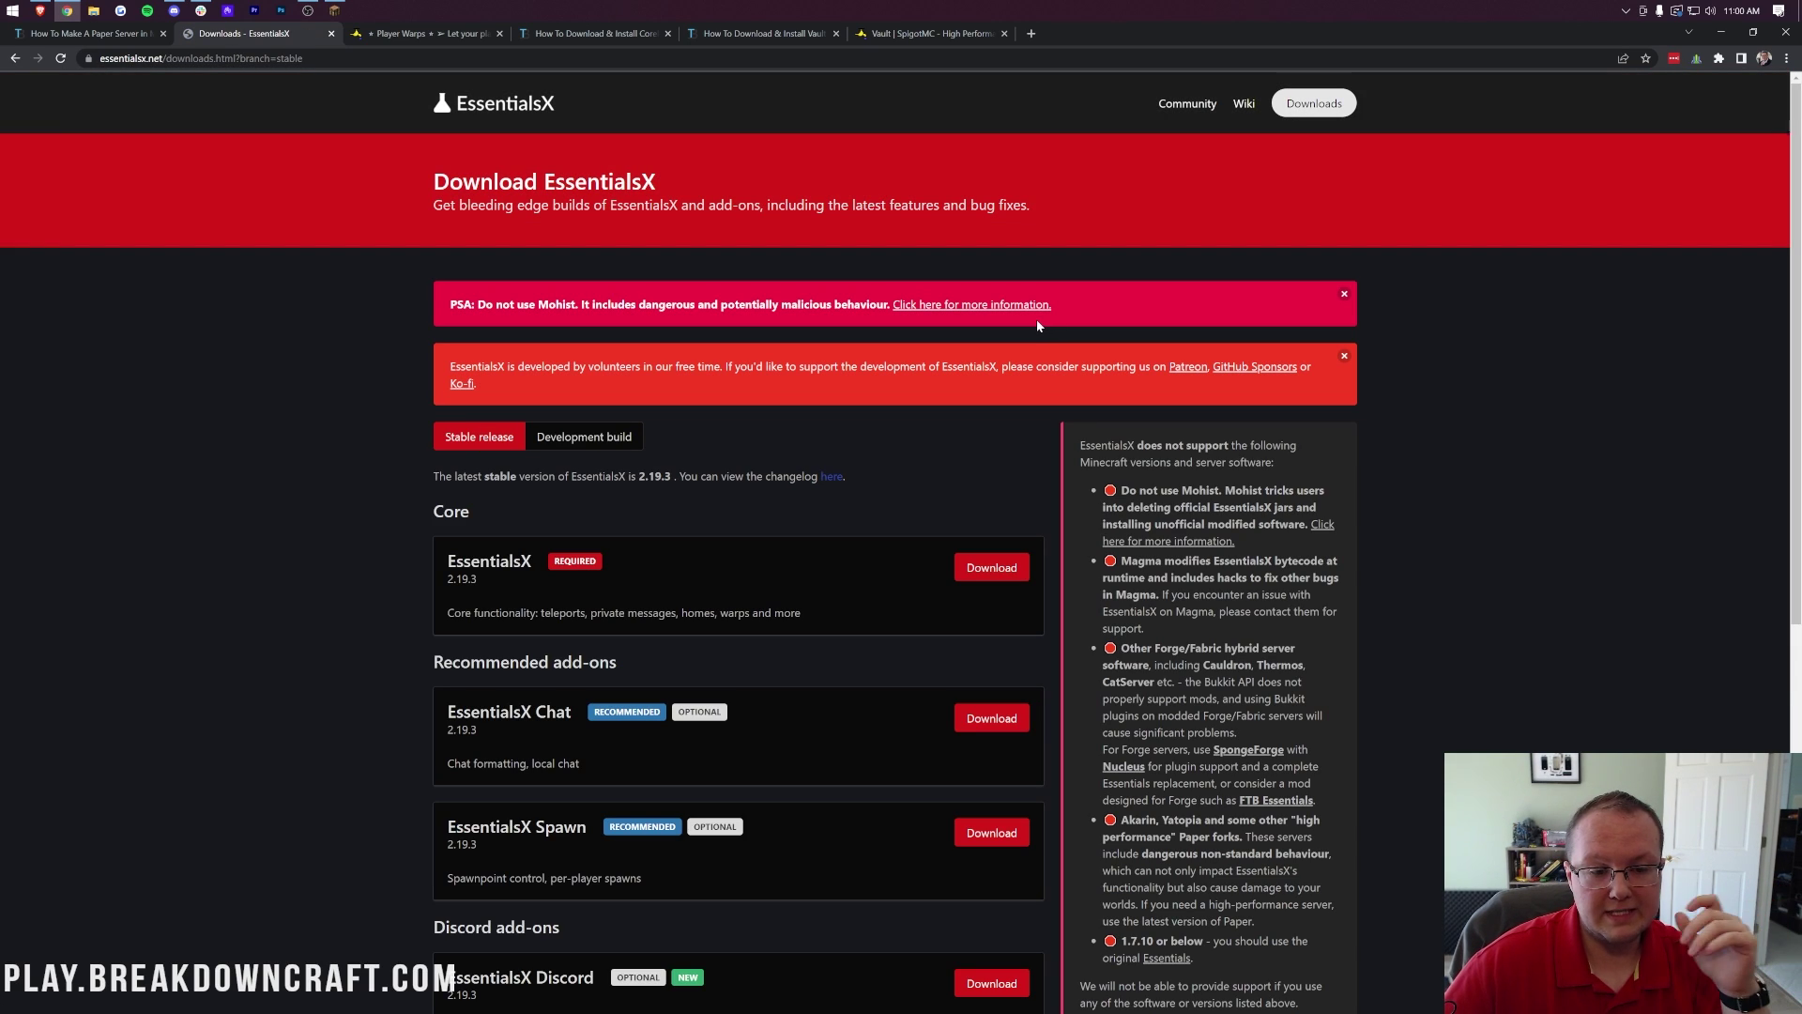
{"action": "scroll", "coordinate": [967, 385], "scroll_direction": "down", "scroll_amount": 2}
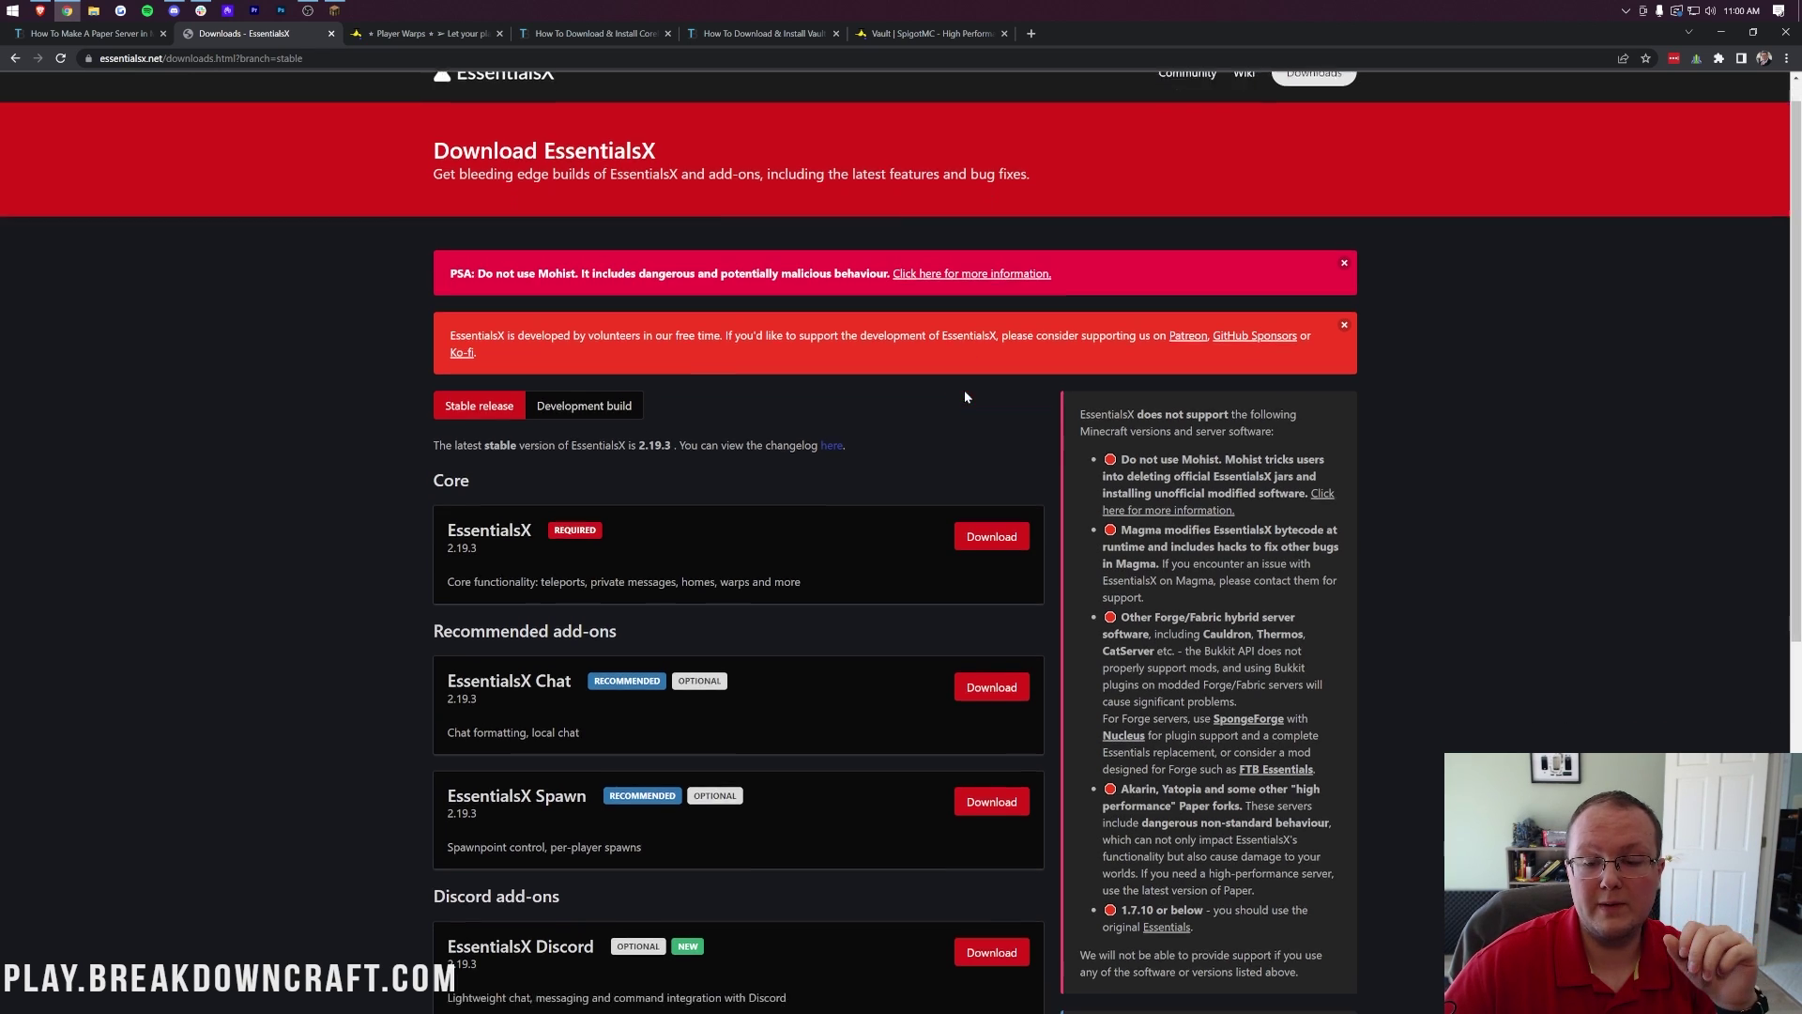
{"action": "left_click", "coordinate": [983, 370]}
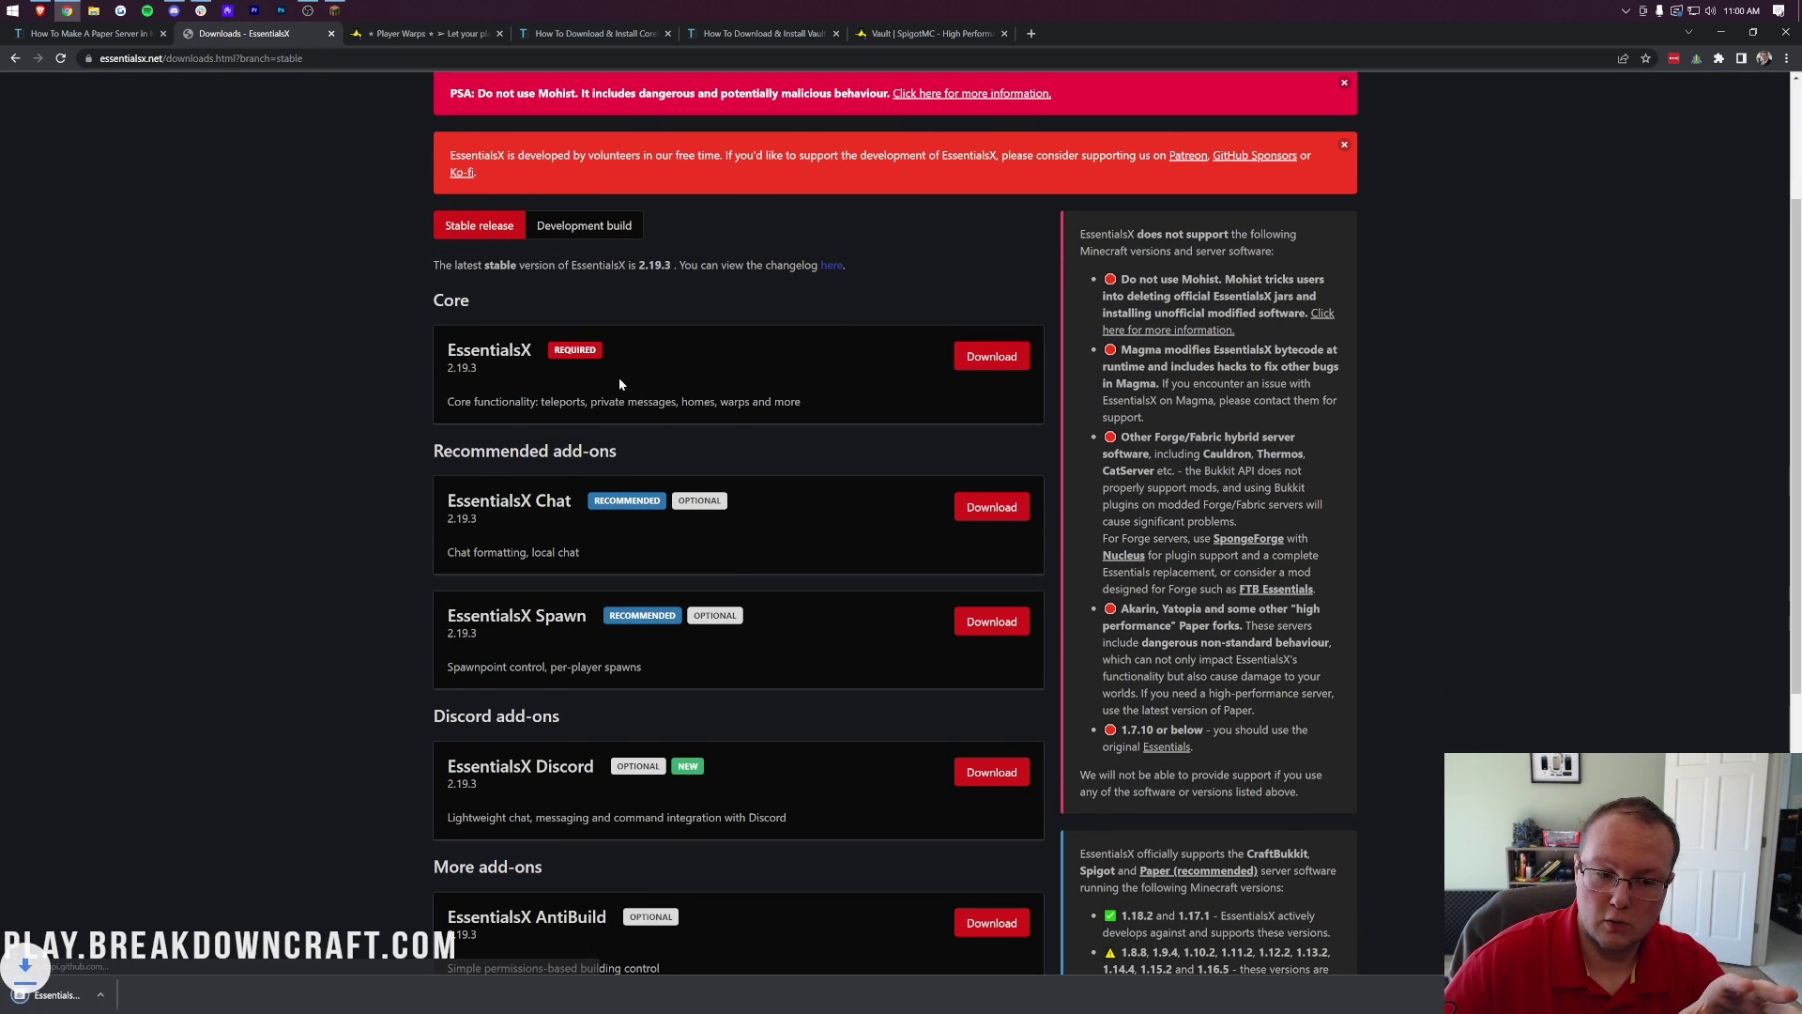
{"action": "left_click", "coordinate": [1019, 511]}
{"action": "left_click", "coordinate": [981, 623]}
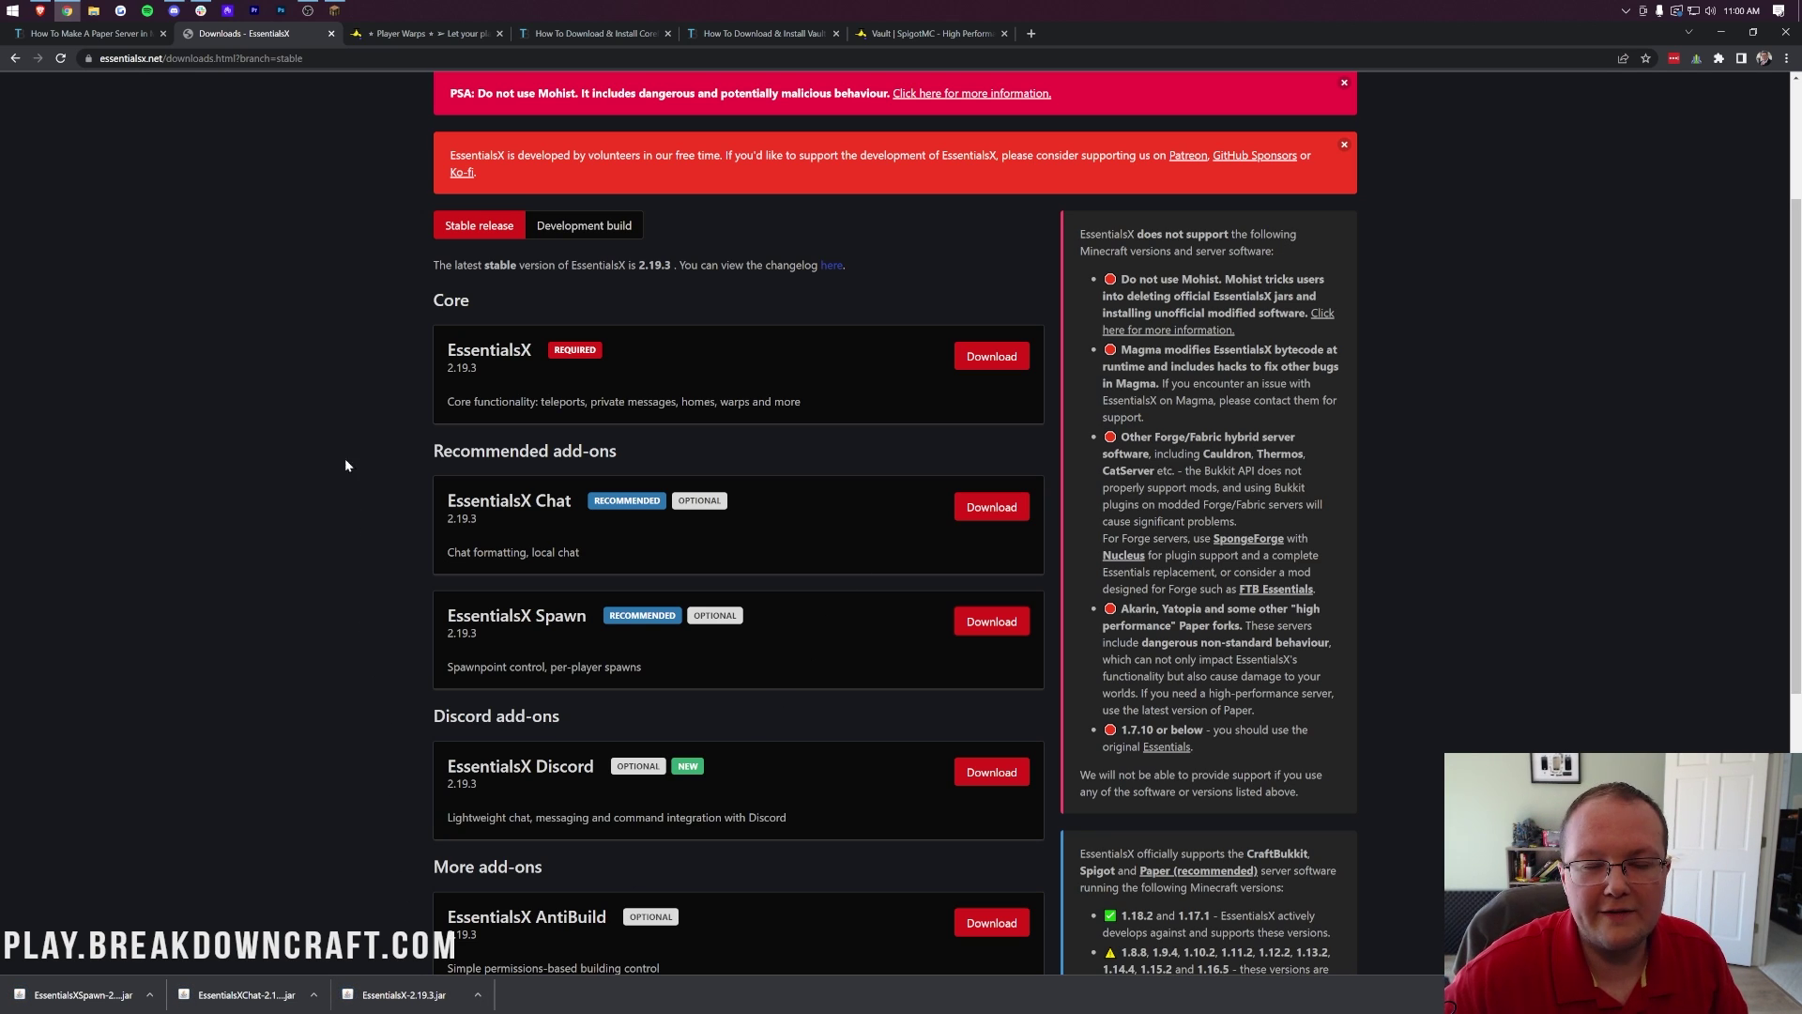
Download the PlayerWarps 6.14.0 jar from its SpigotMC page.
{"action": "left_click", "coordinate": [388, 34]}
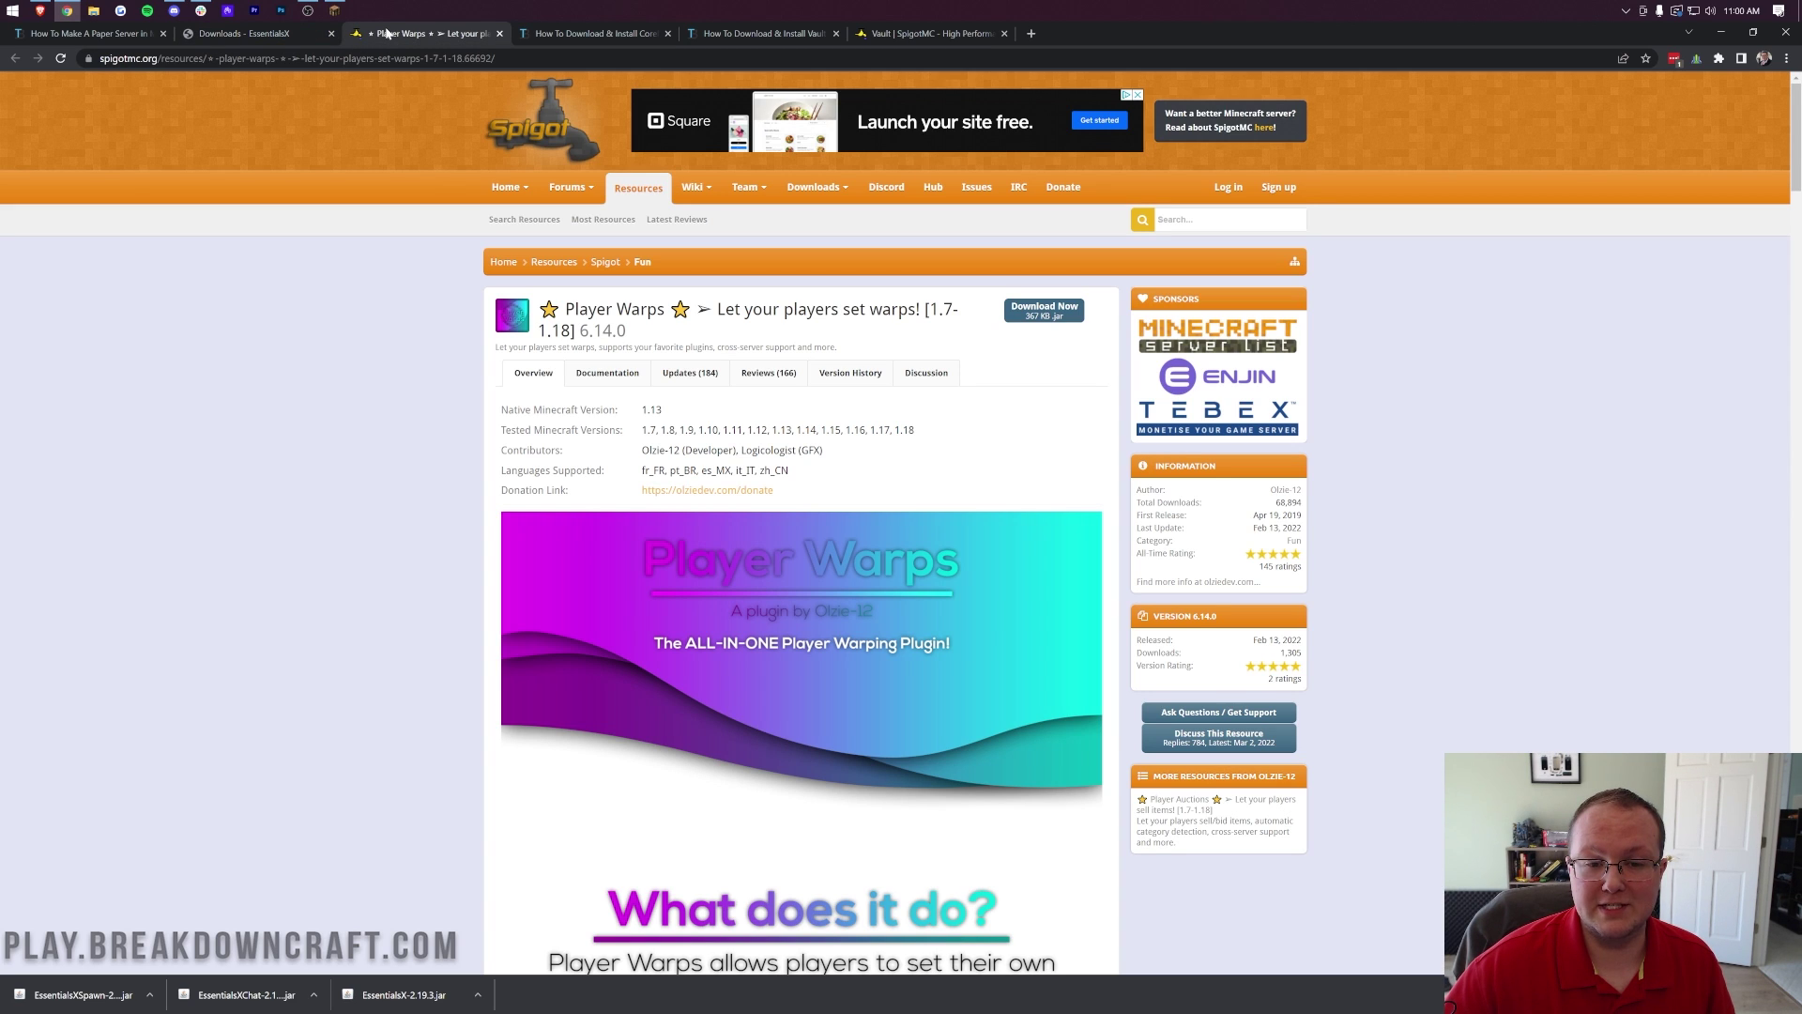
{"action": "left_click", "coordinate": [246, 33]}
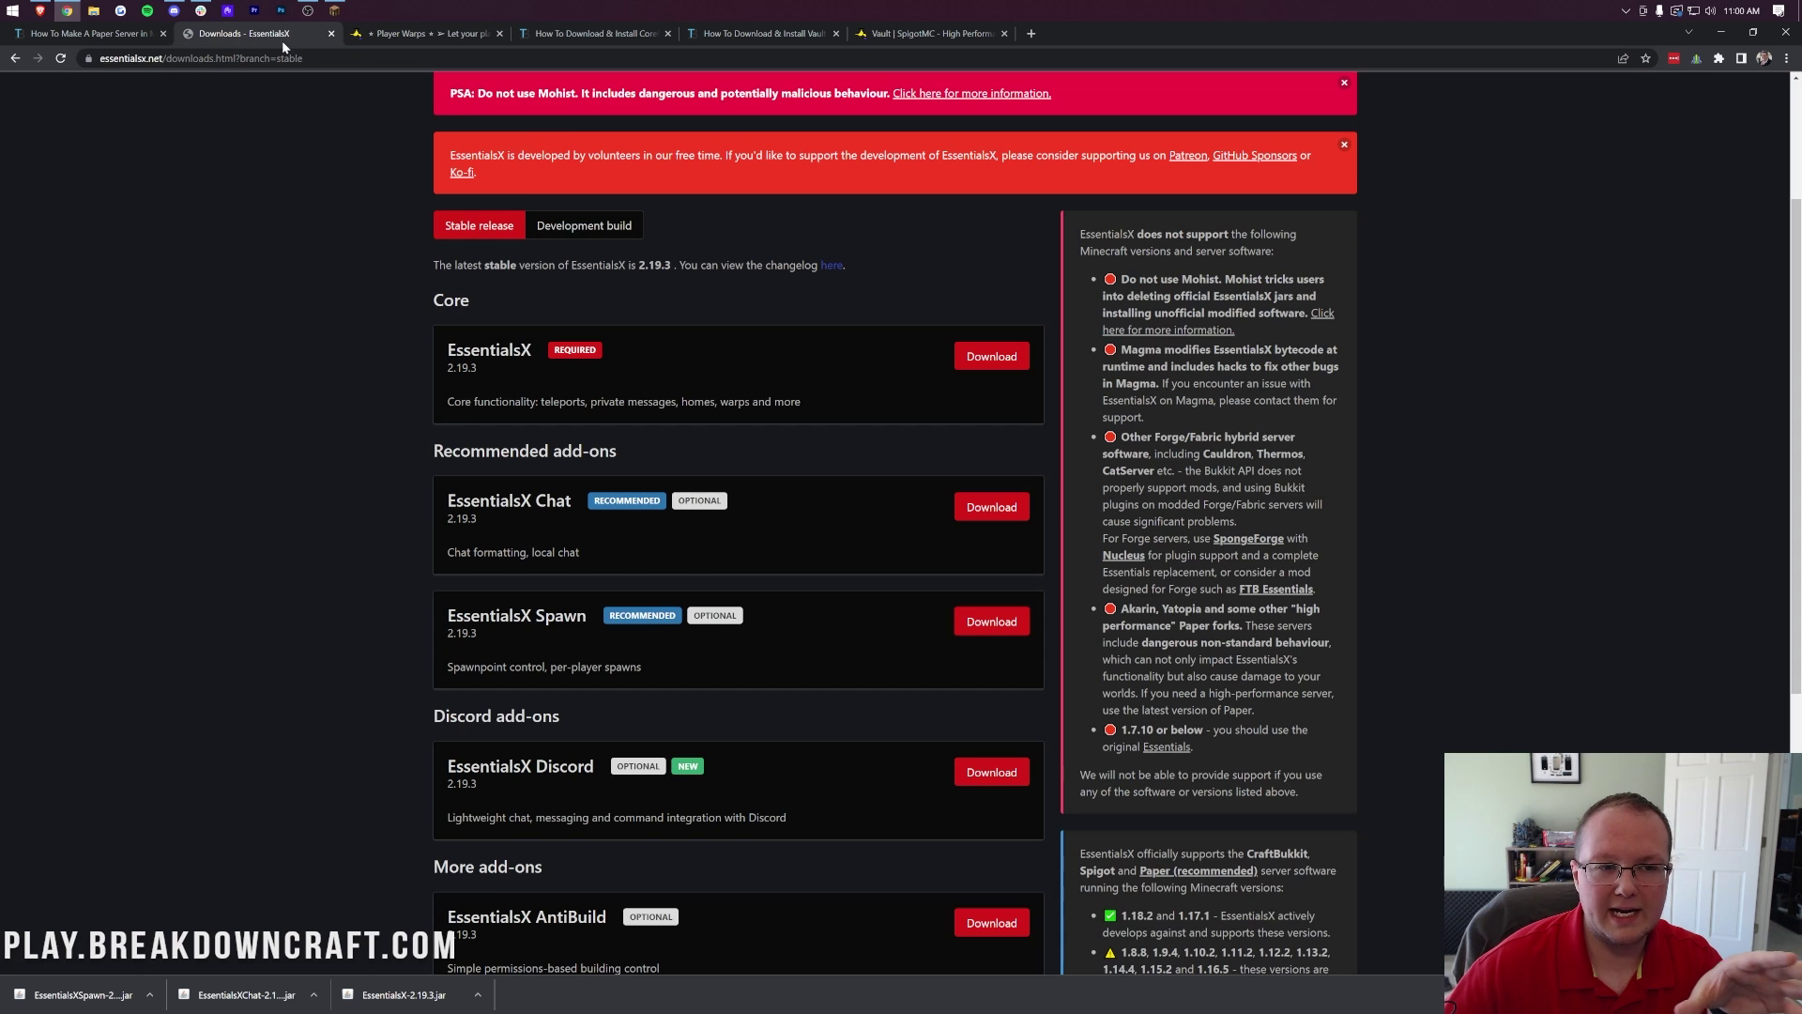
{"action": "left_click", "coordinate": [458, 38]}
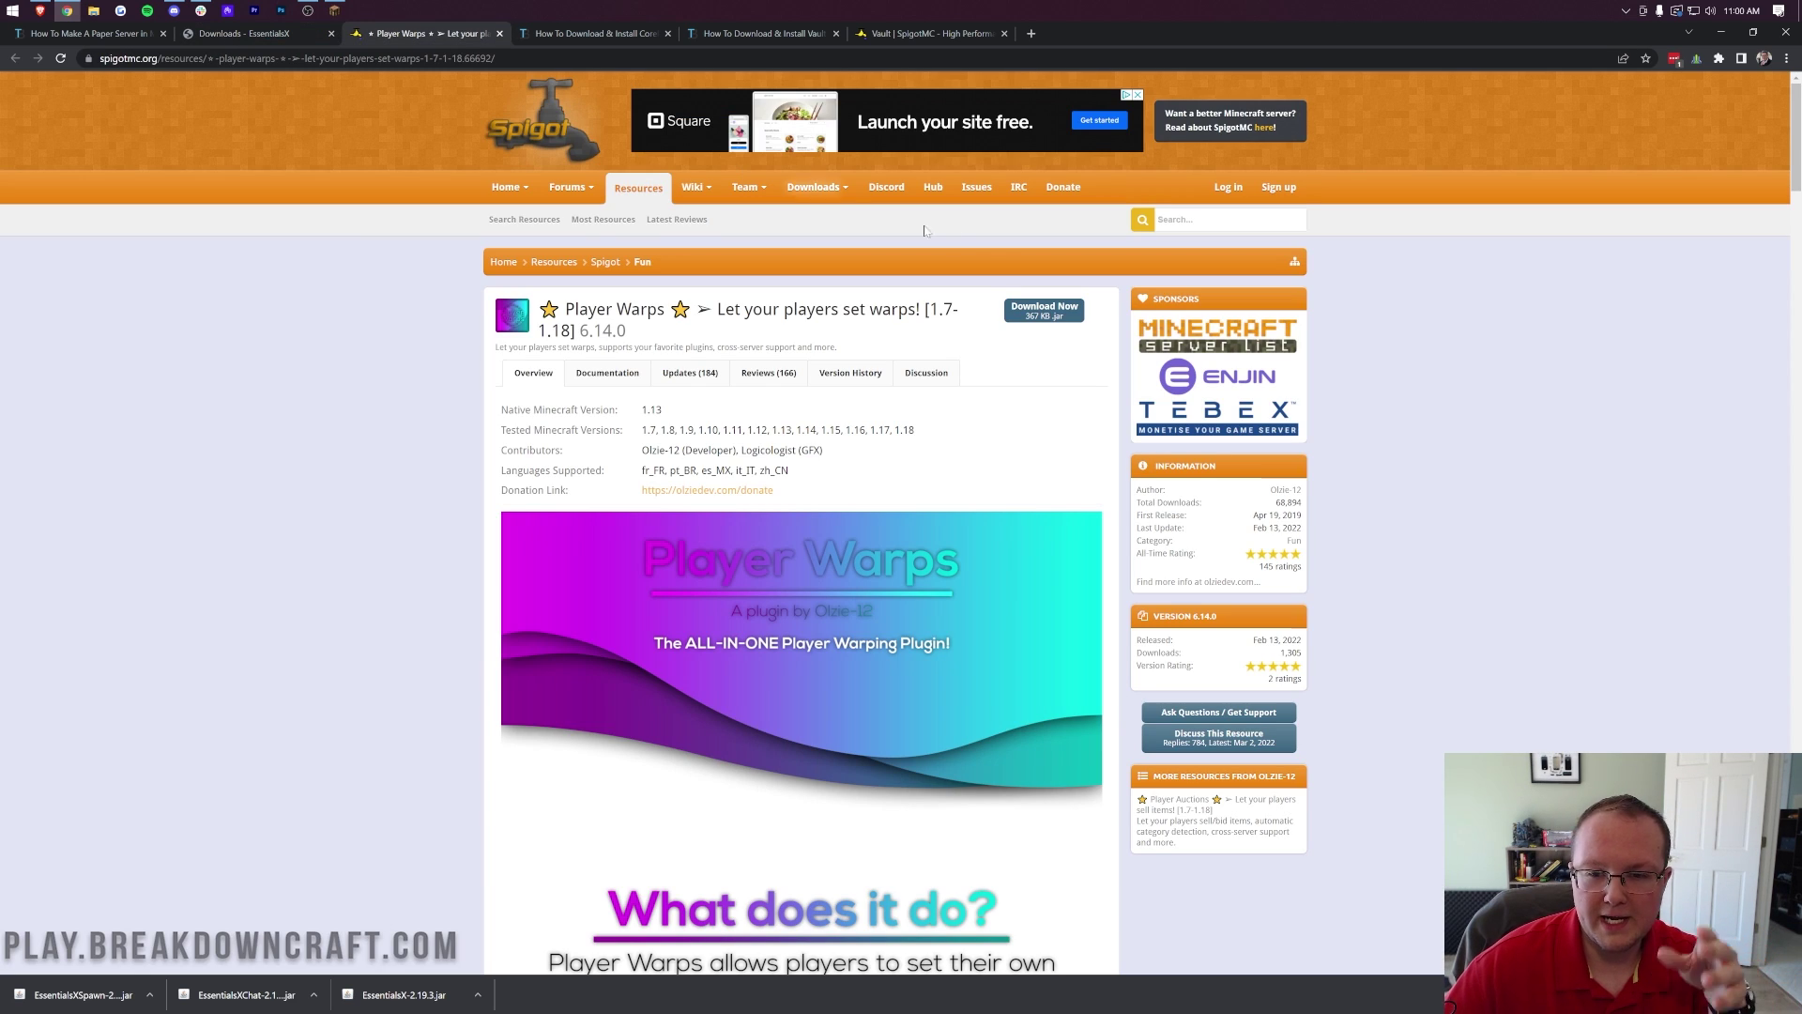
{"action": "left_click", "coordinate": [1044, 310]}
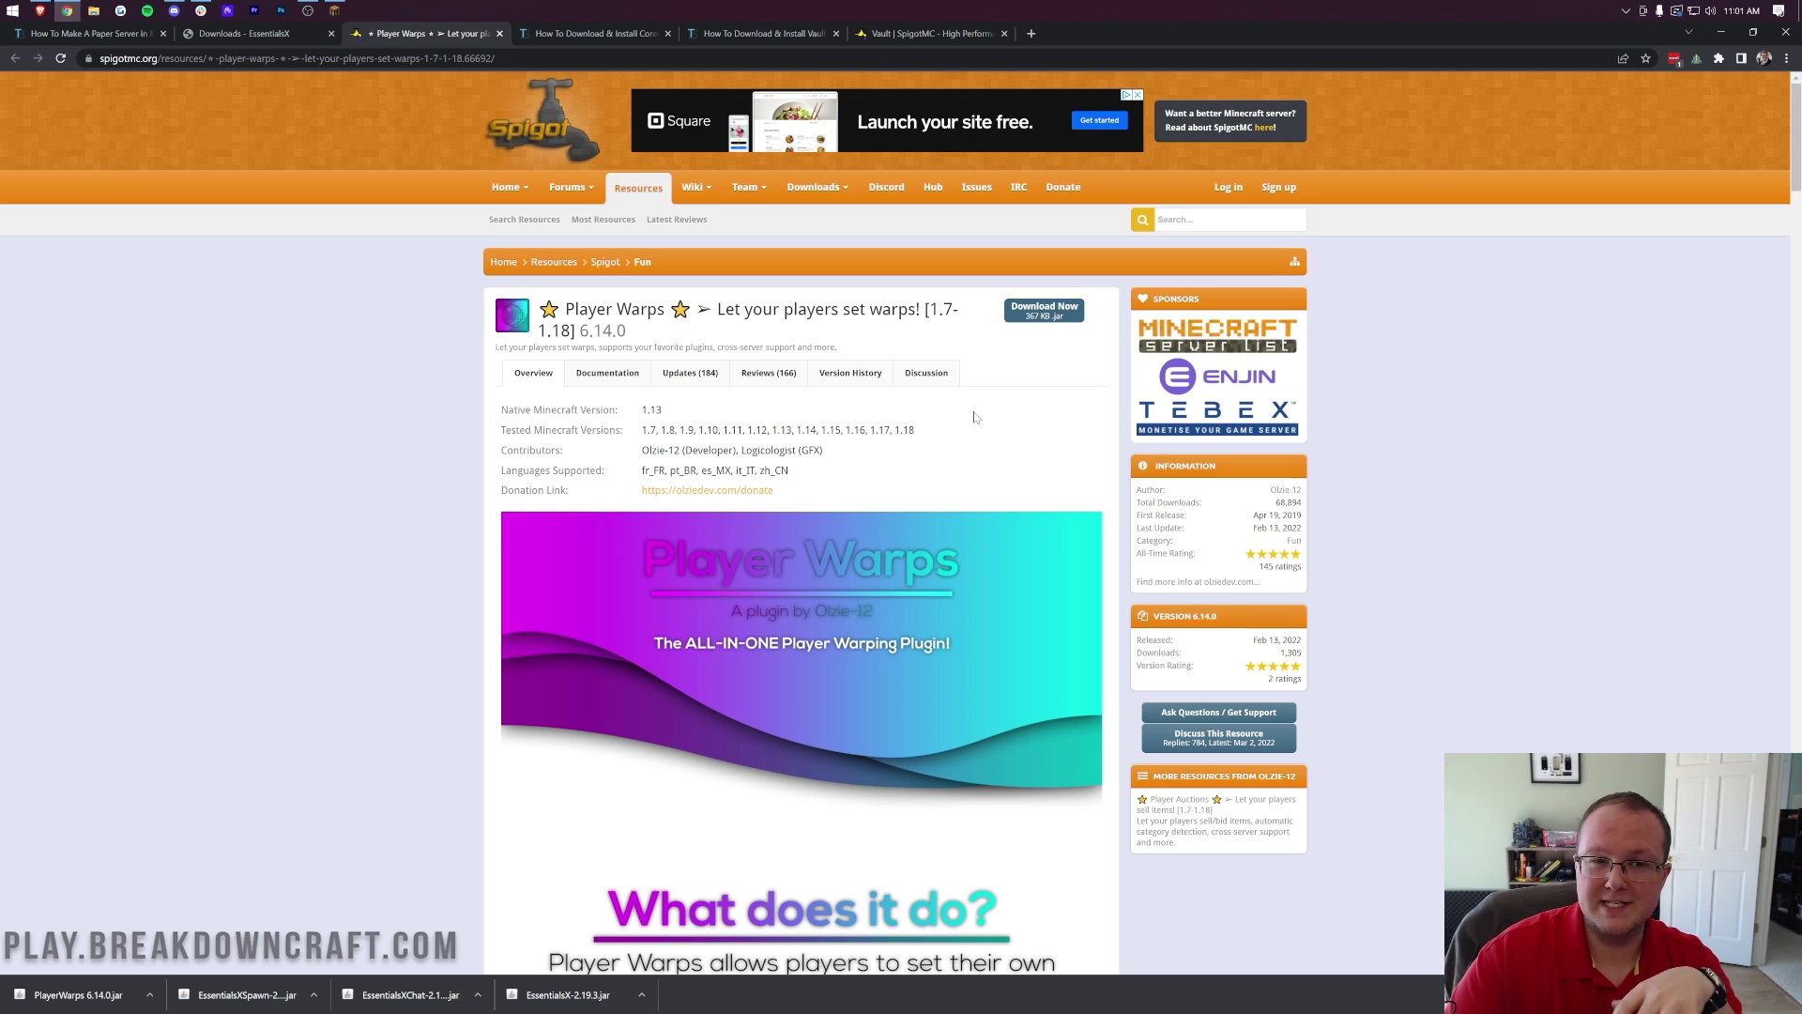
Follow the CoreProtect article to its Spigot page and download CoreProtect 21.0.
{"action": "left_click", "coordinate": [571, 33]}
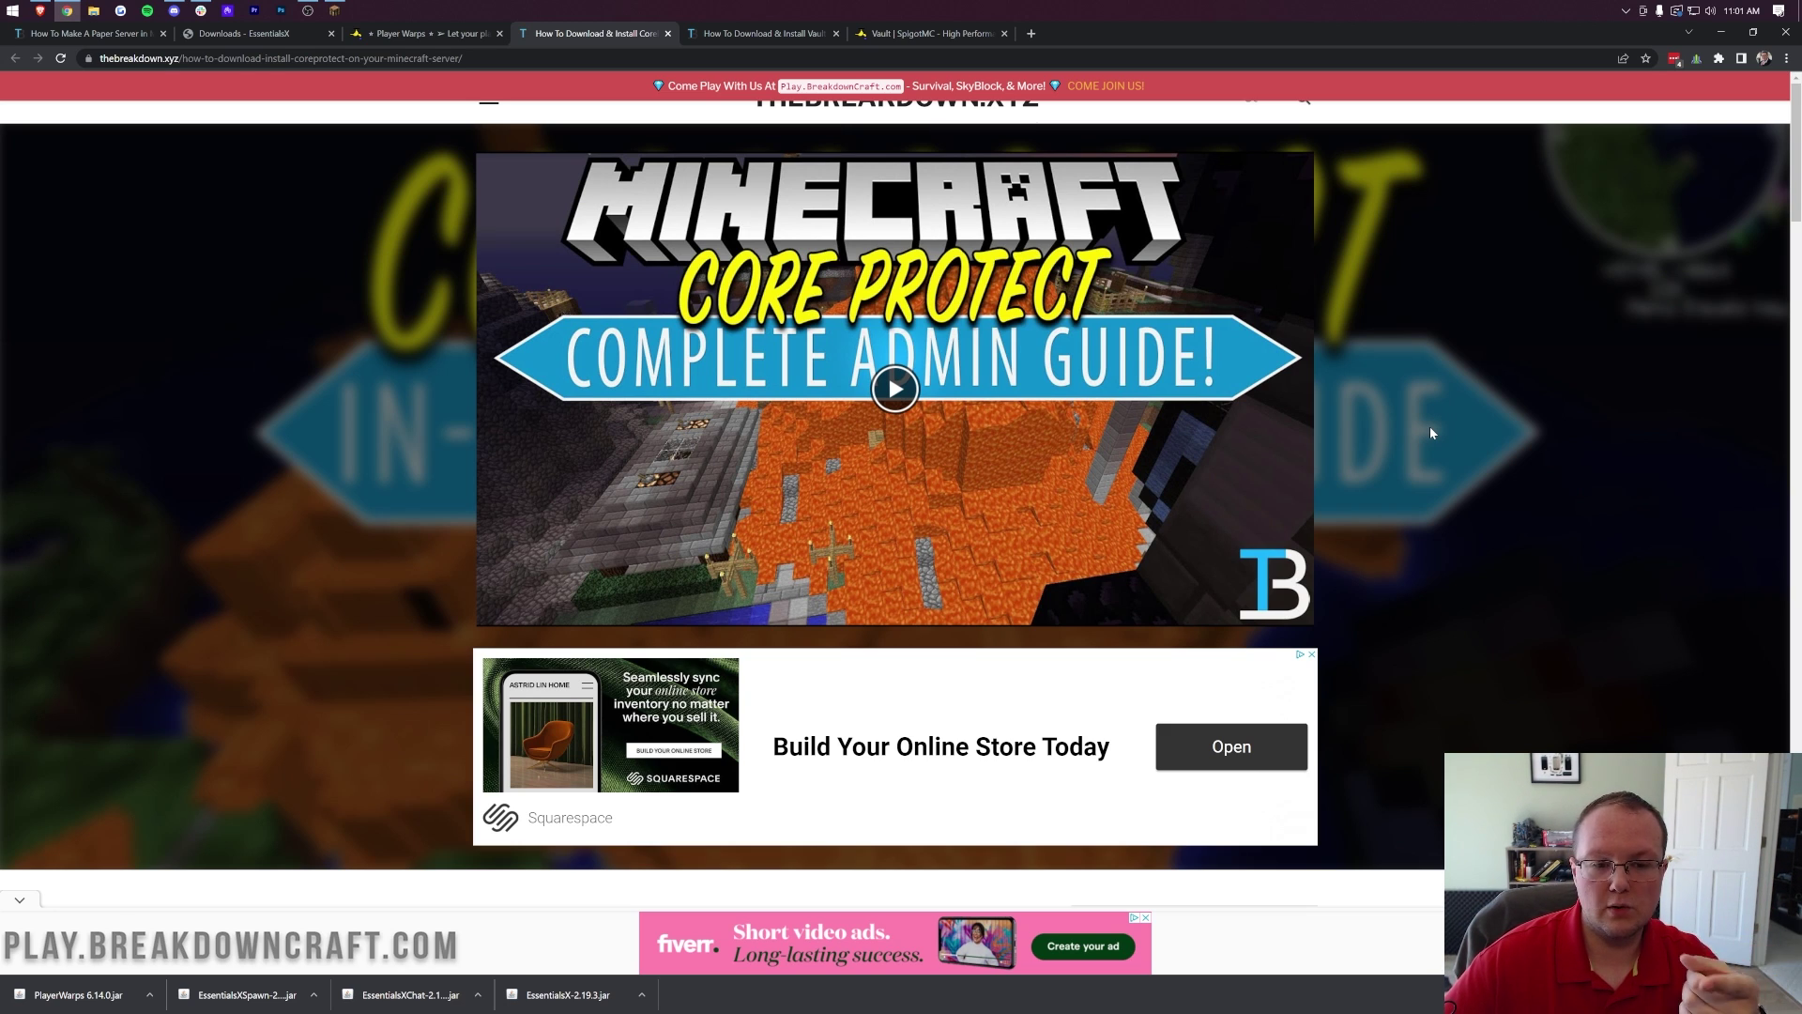
{"action": "scroll", "coordinate": [1429, 426], "scroll_direction": "down", "scroll_amount": 8}
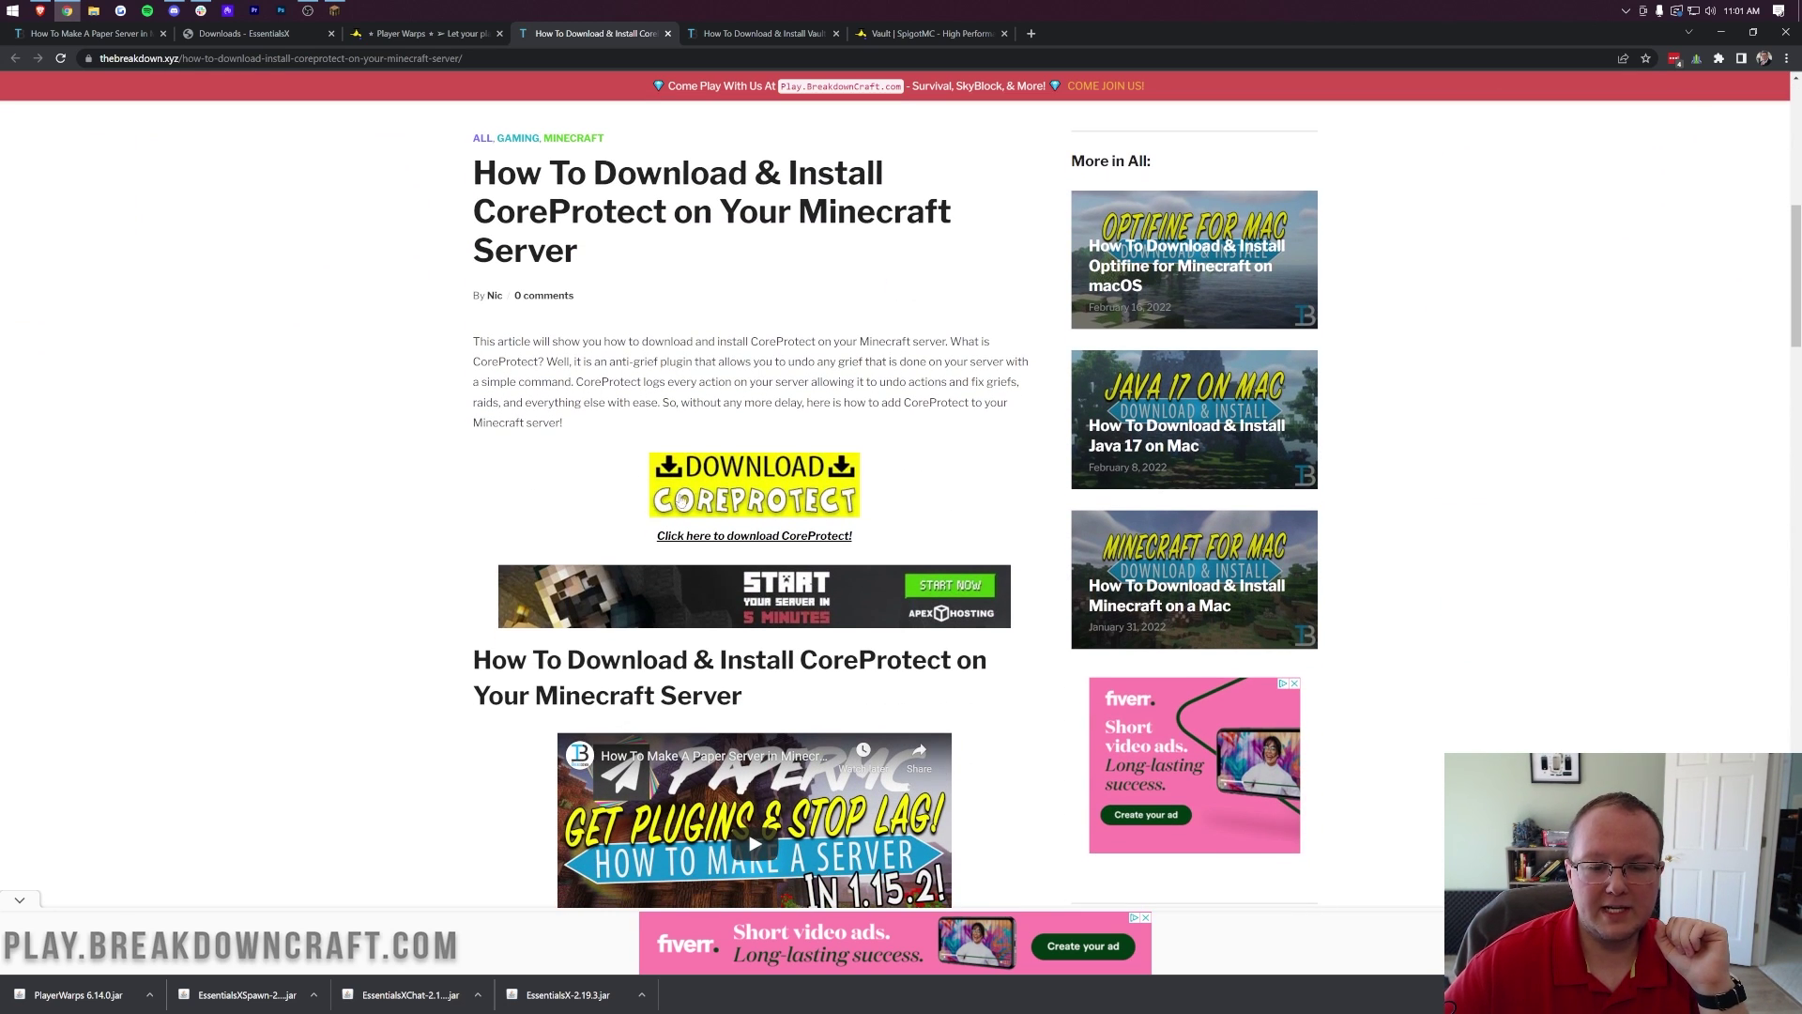
{"action": "left_click", "coordinate": [705, 491]}
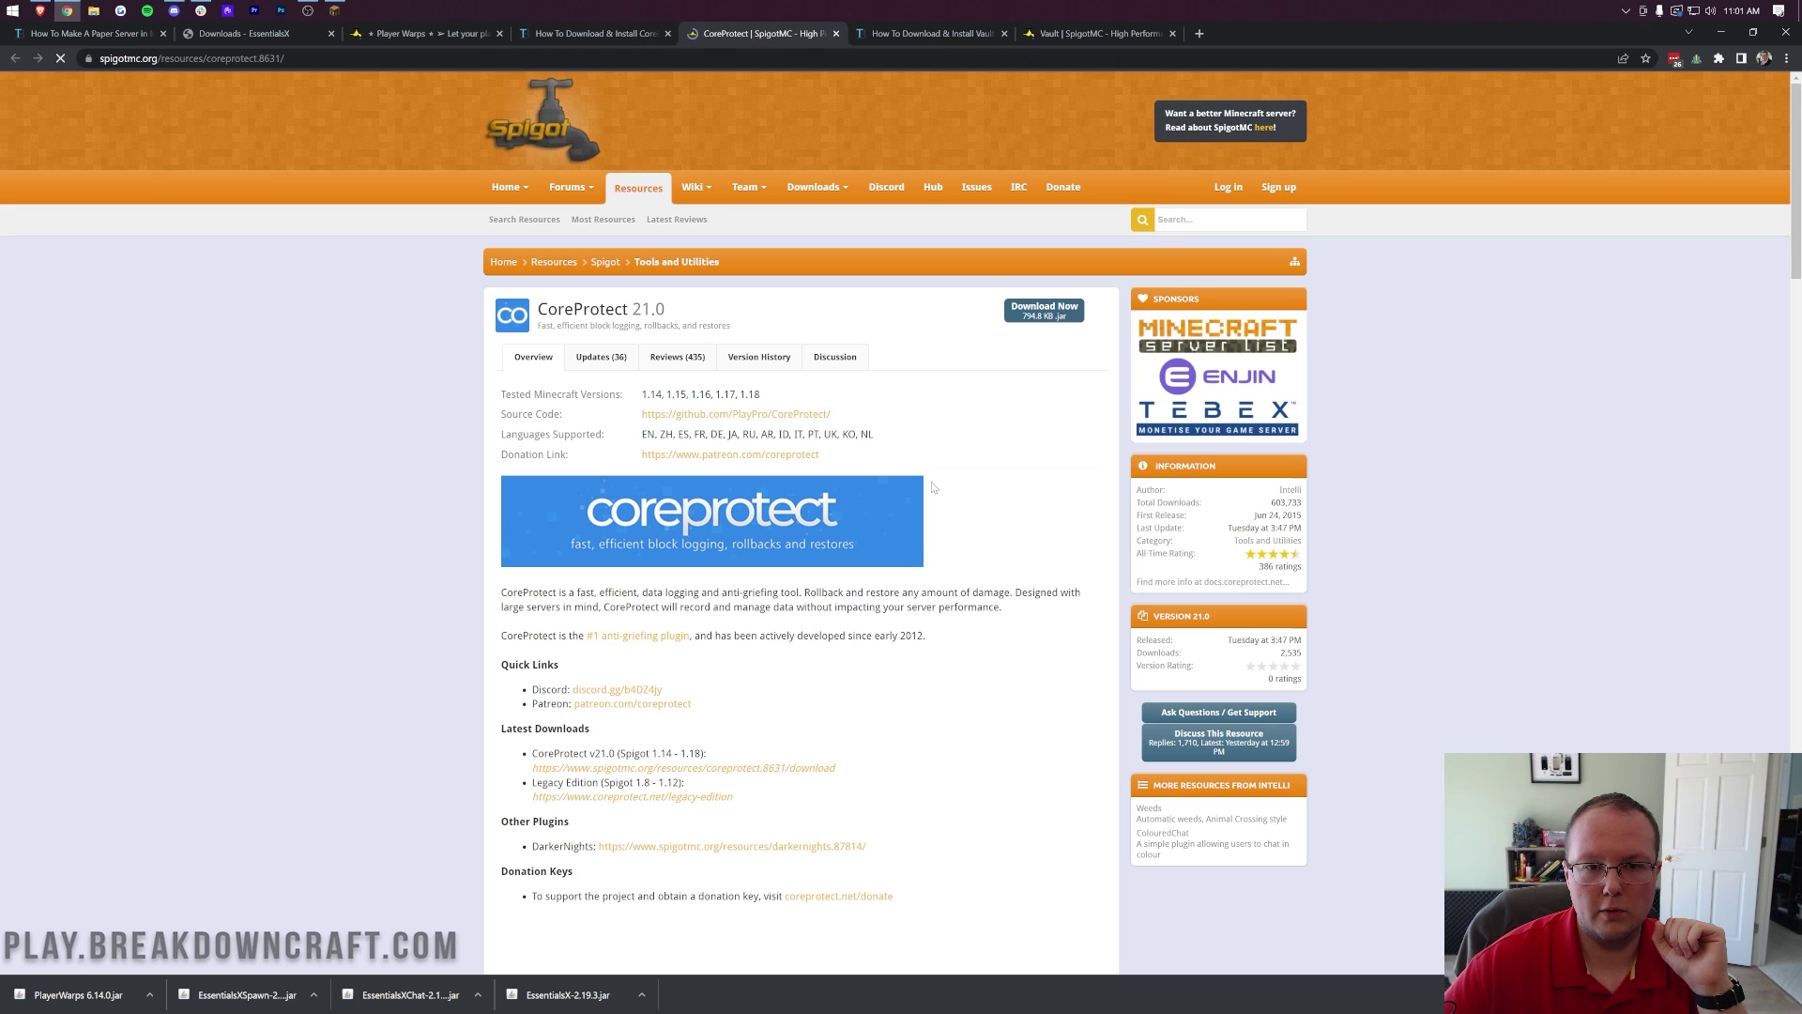
{"action": "left_click", "coordinate": [1016, 319]}
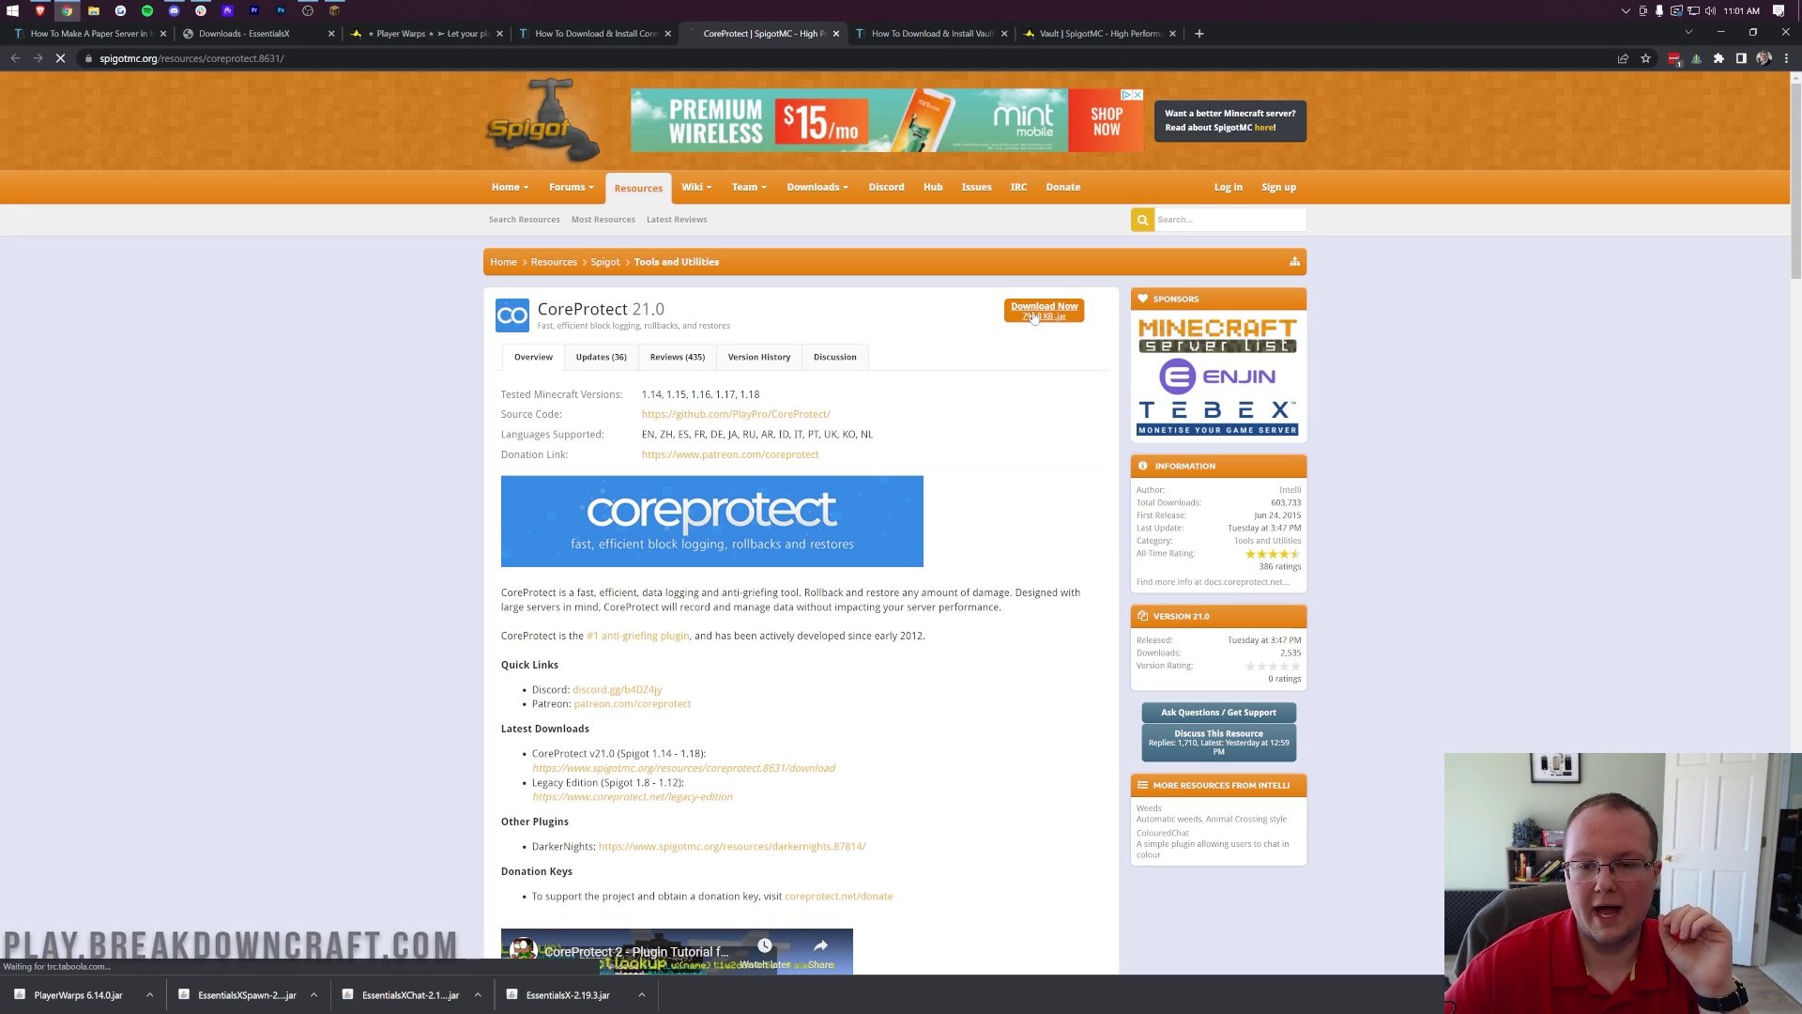
Switch to the Vault install article and close the old Vault Spigot tab.
{"action": "left_click", "coordinate": [950, 33]}
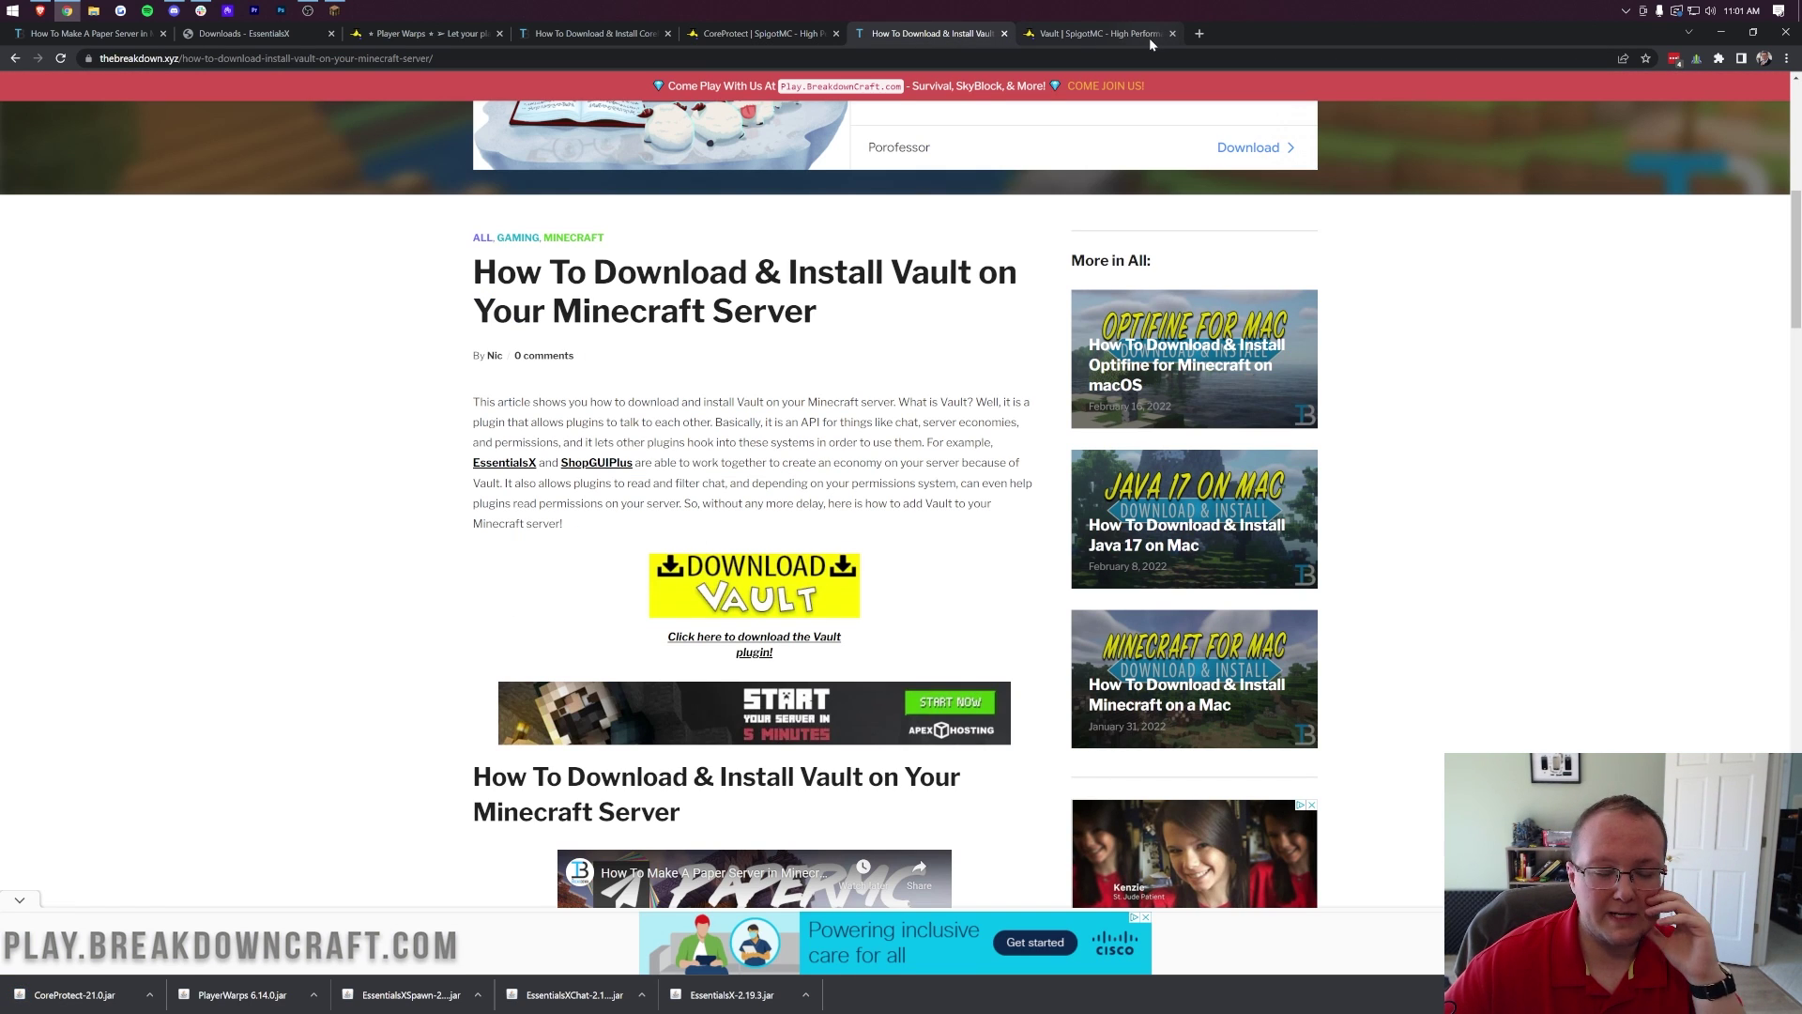
{"action": "left_click", "coordinate": [1172, 33]}
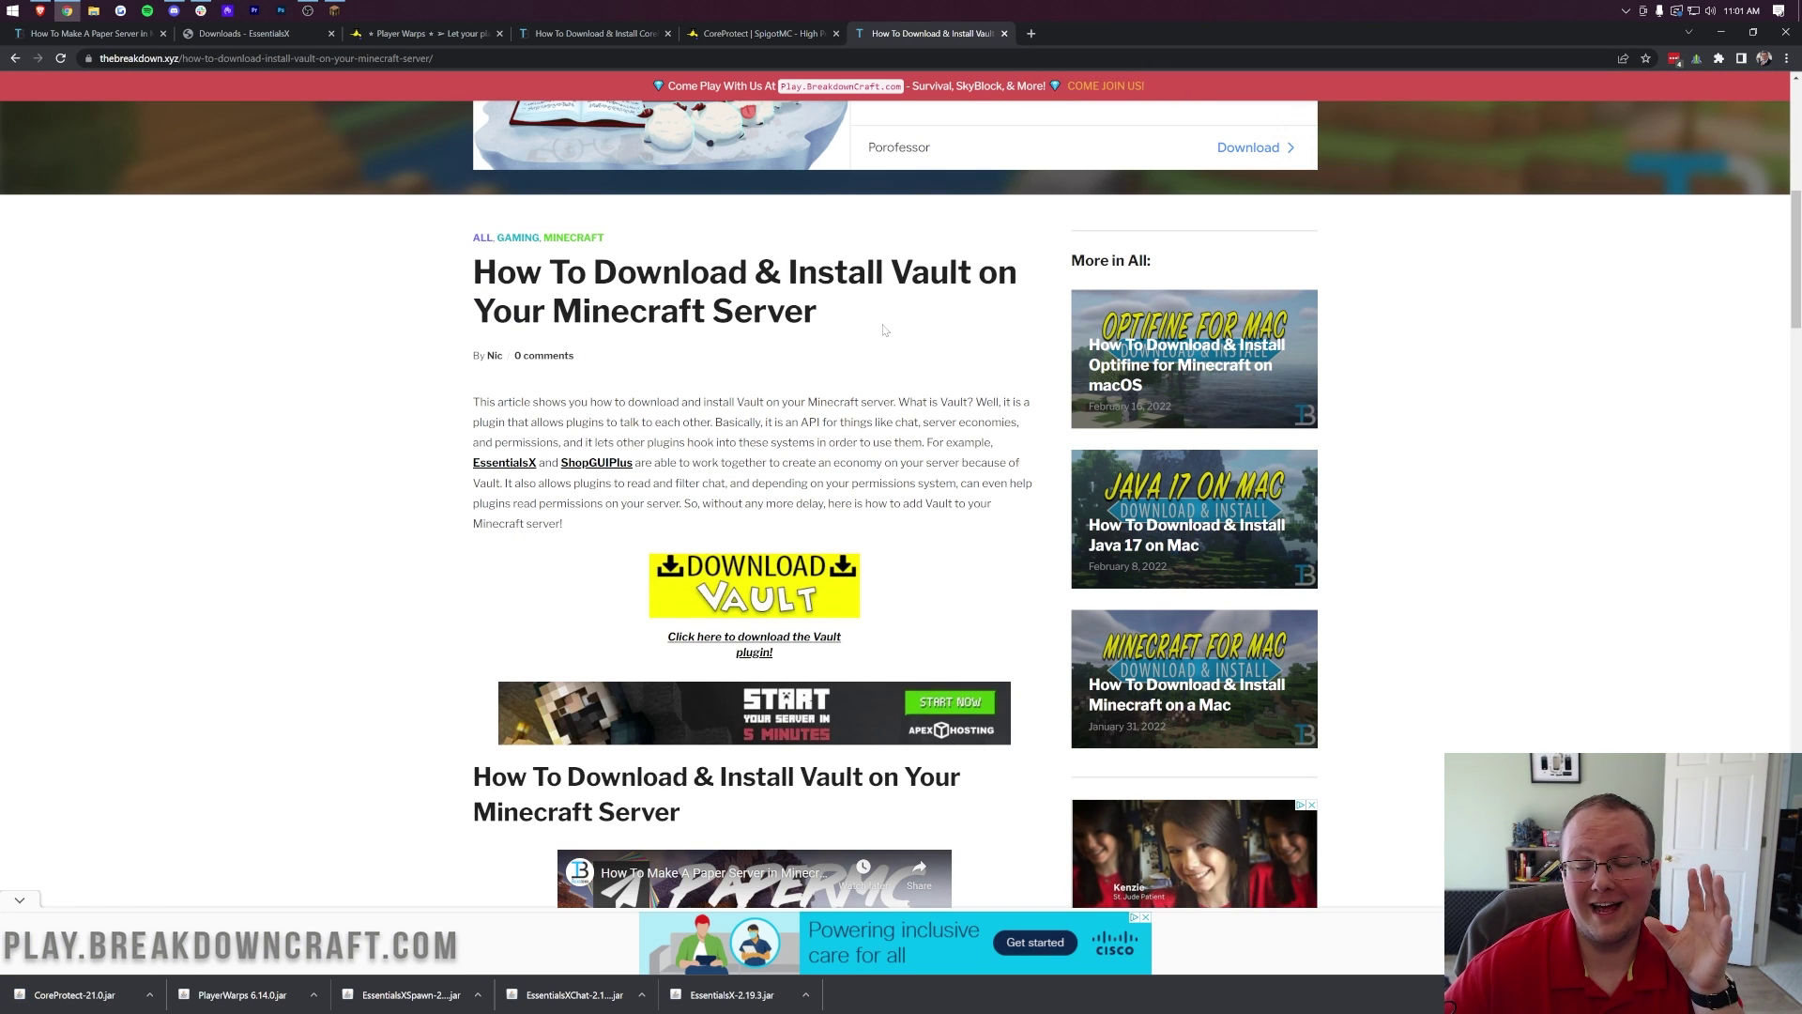
{"action": "scroll", "coordinate": [883, 329], "scroll_direction": "up", "scroll_amount": 8}
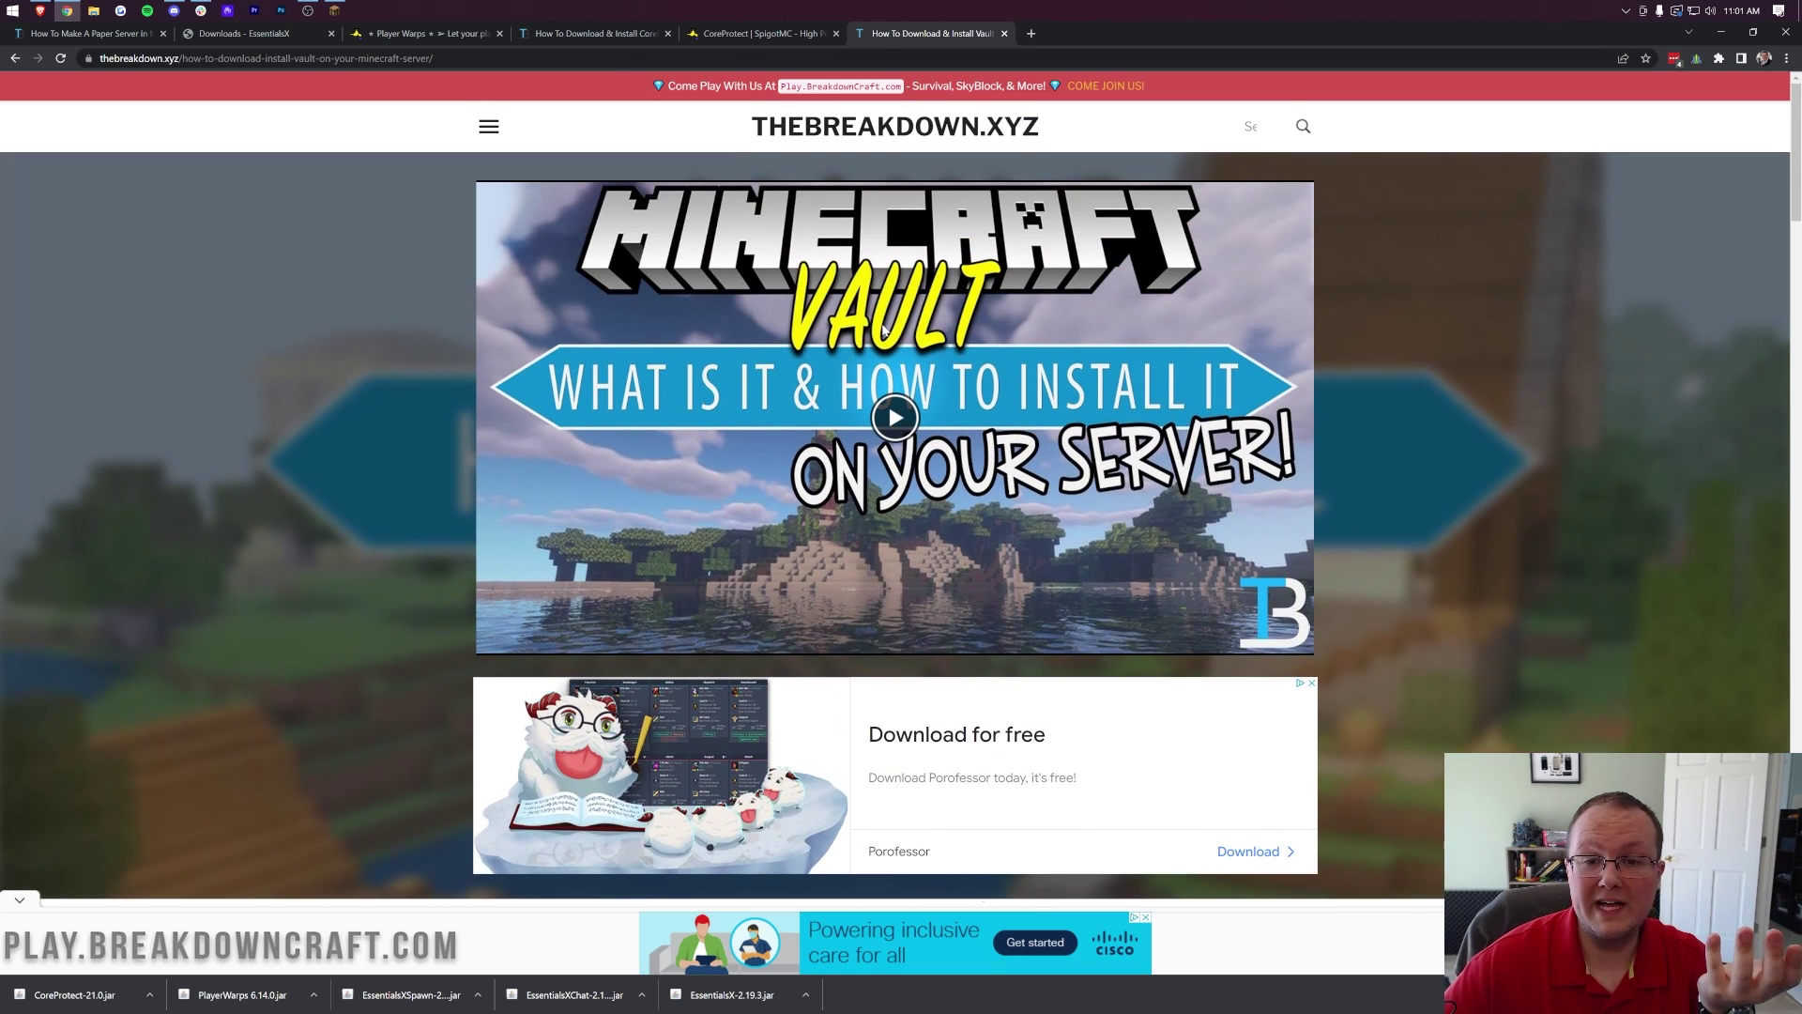
{"action": "scroll", "coordinate": [883, 329], "scroll_direction": "down", "scroll_amount": 10}
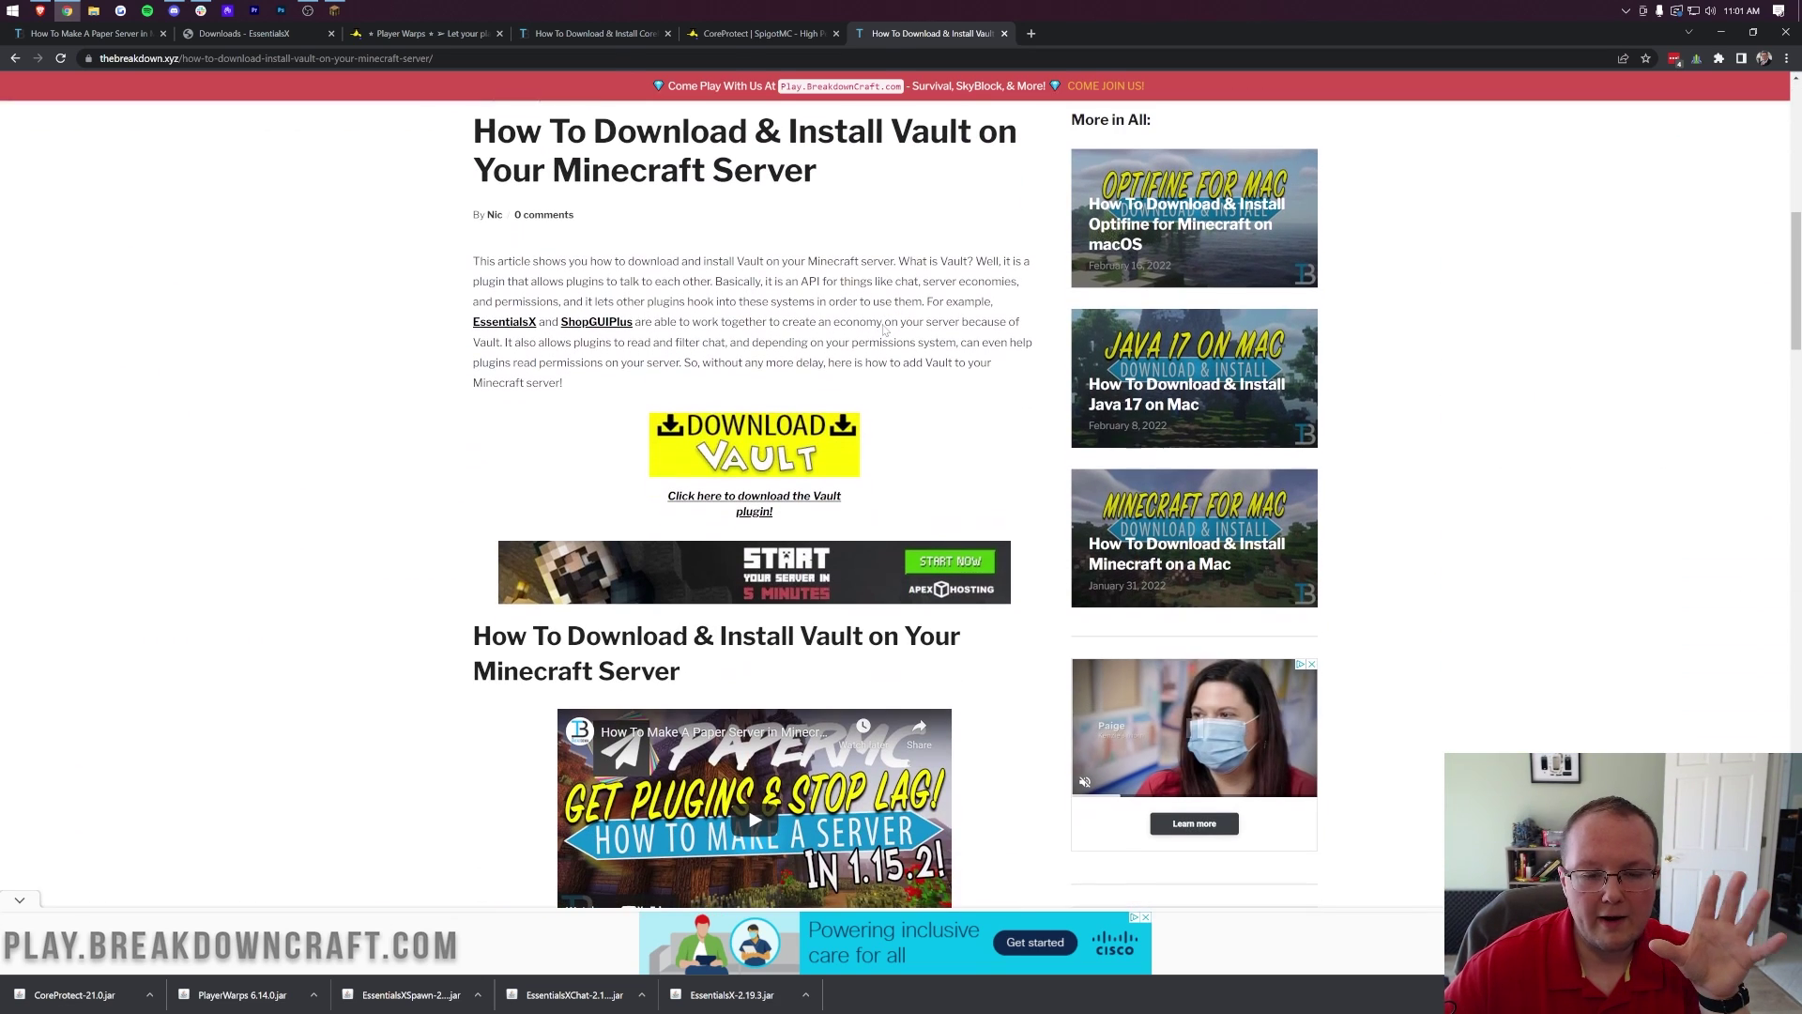
Open the Vault Spigot page from the article, download Vault.jar, and minimize Chrome.
{"action": "left_click", "coordinate": [722, 451]}
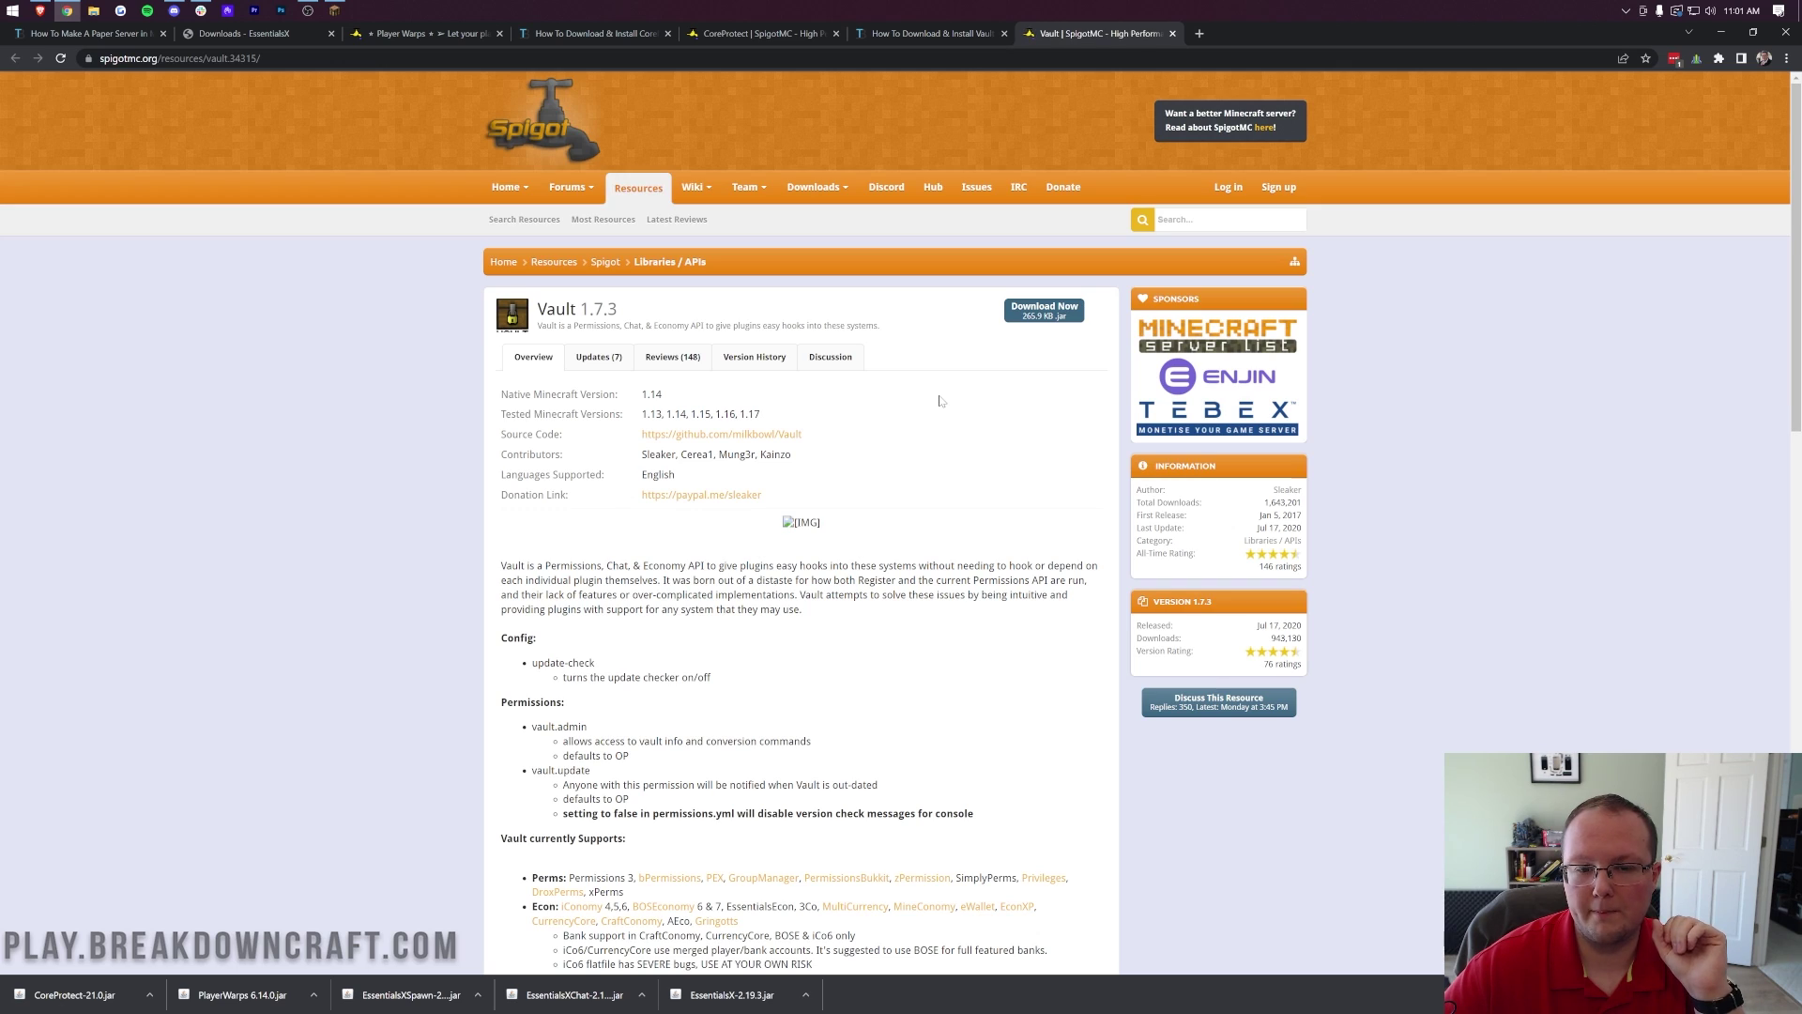
{"action": "triple_click", "coordinate": [663, 414]}
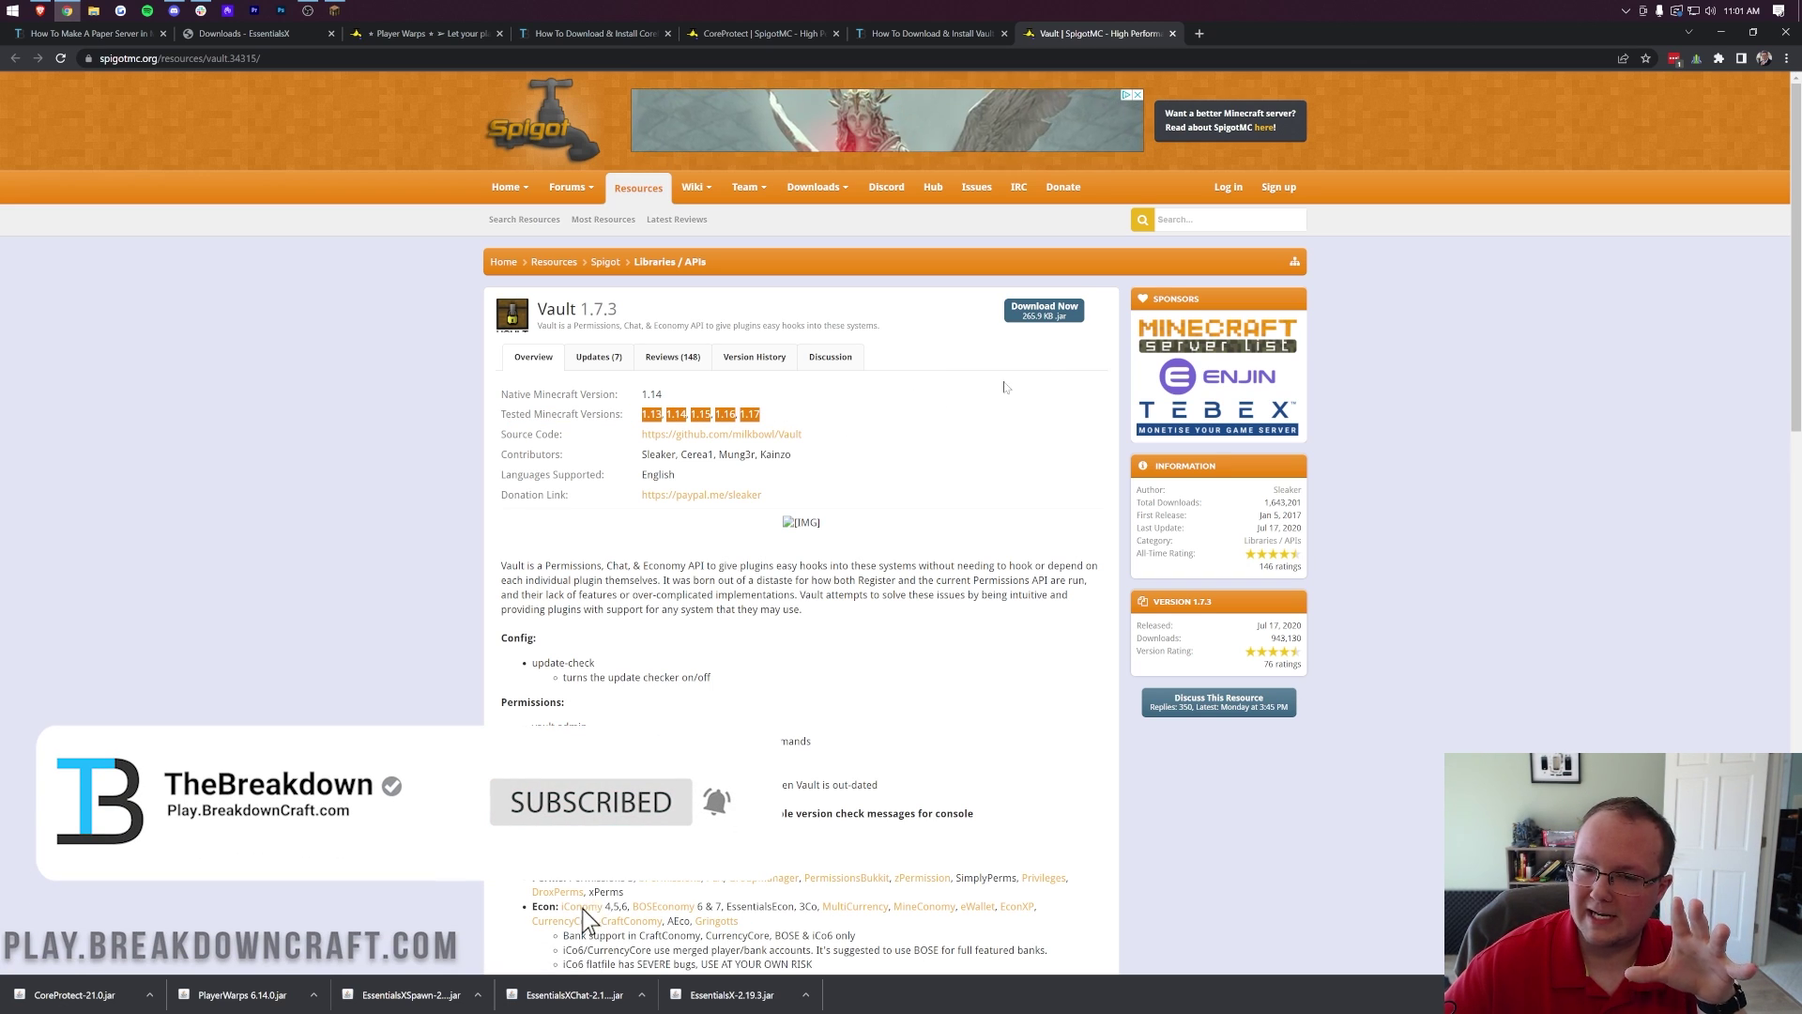
{"action": "left_click", "coordinate": [1057, 325]}
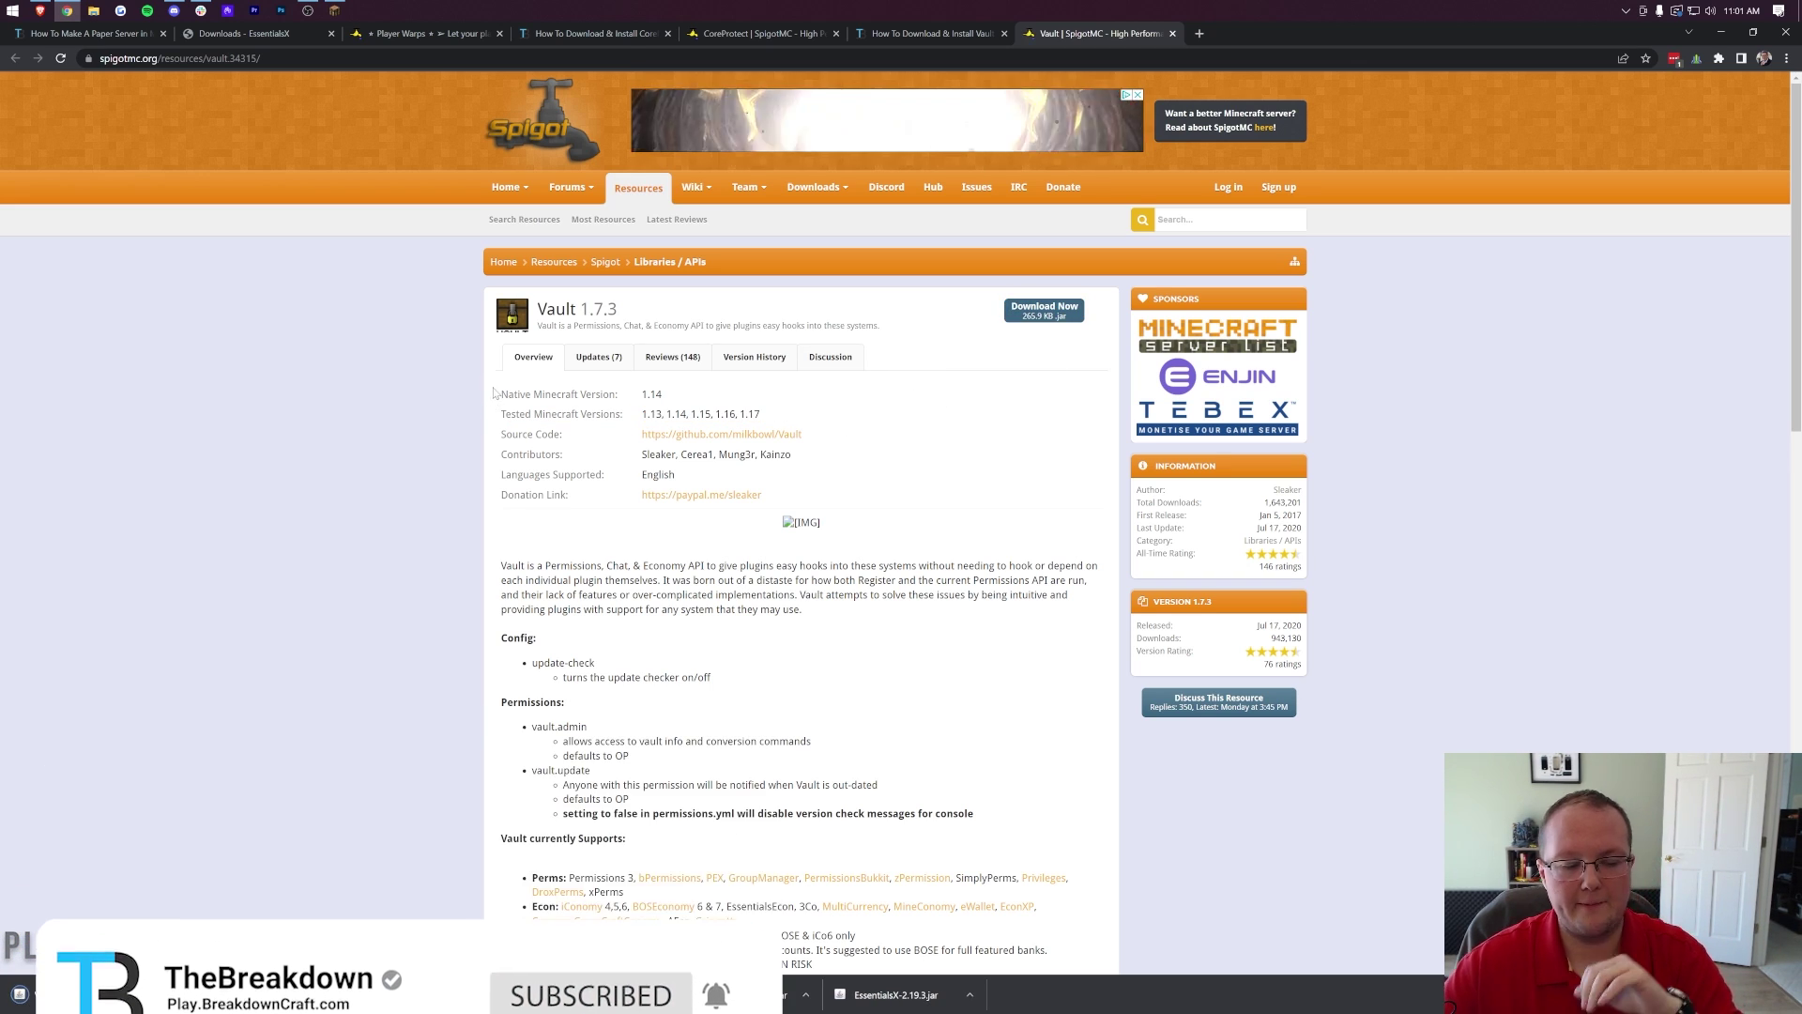
{"action": "left_click", "coordinate": [1721, 32]}
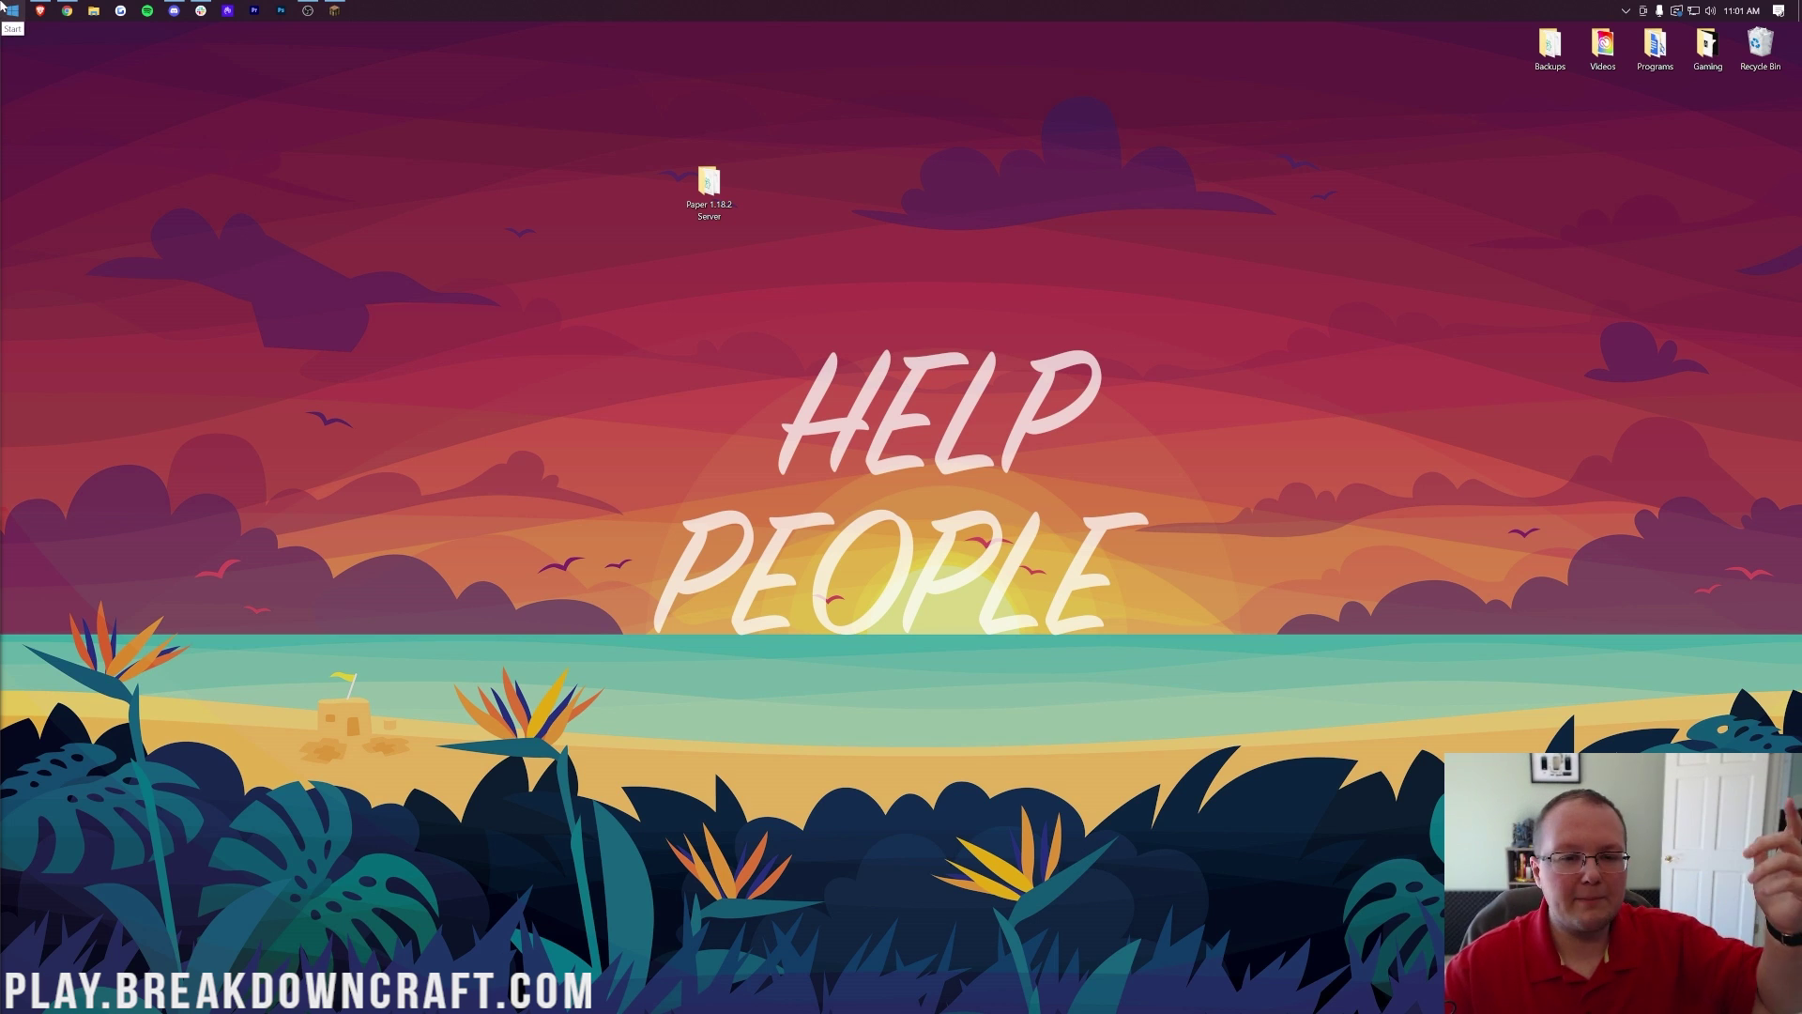
Drag the six plugin jars from the Downloads folder onto the desktop.
{"action": "left_click", "coordinate": [9, 10]}
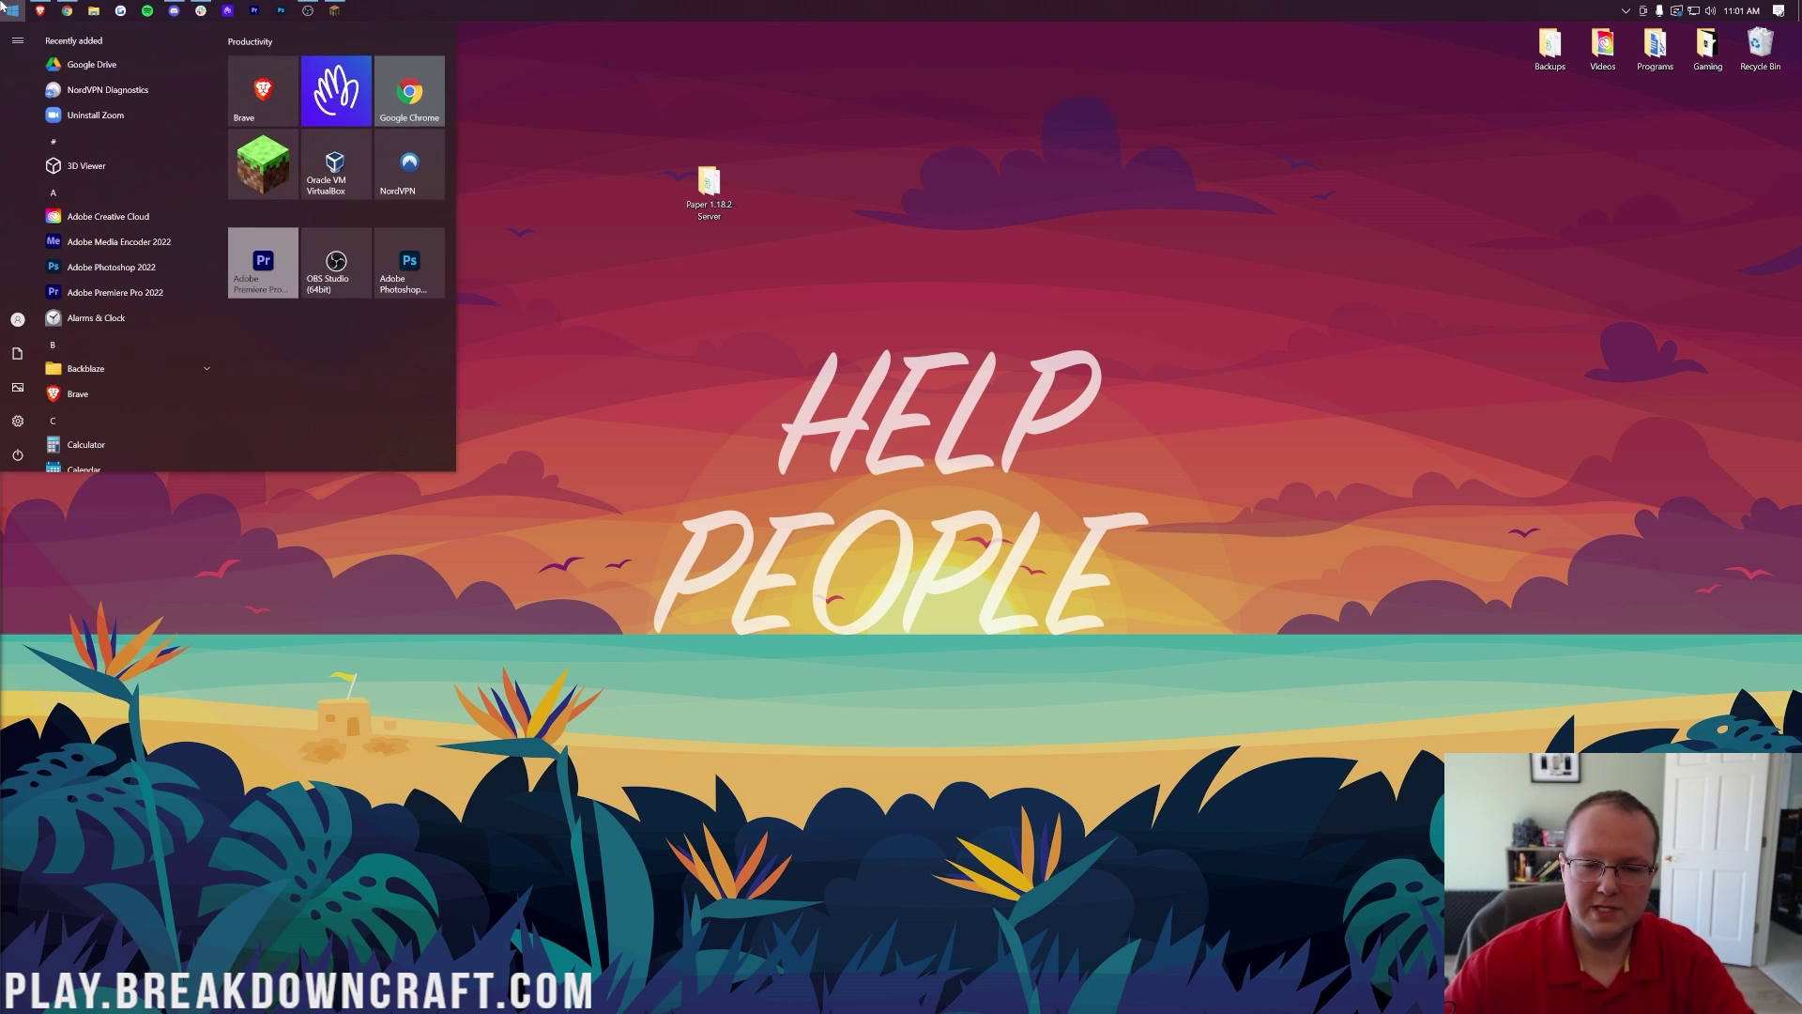
{"action": "type", "text": "down"}
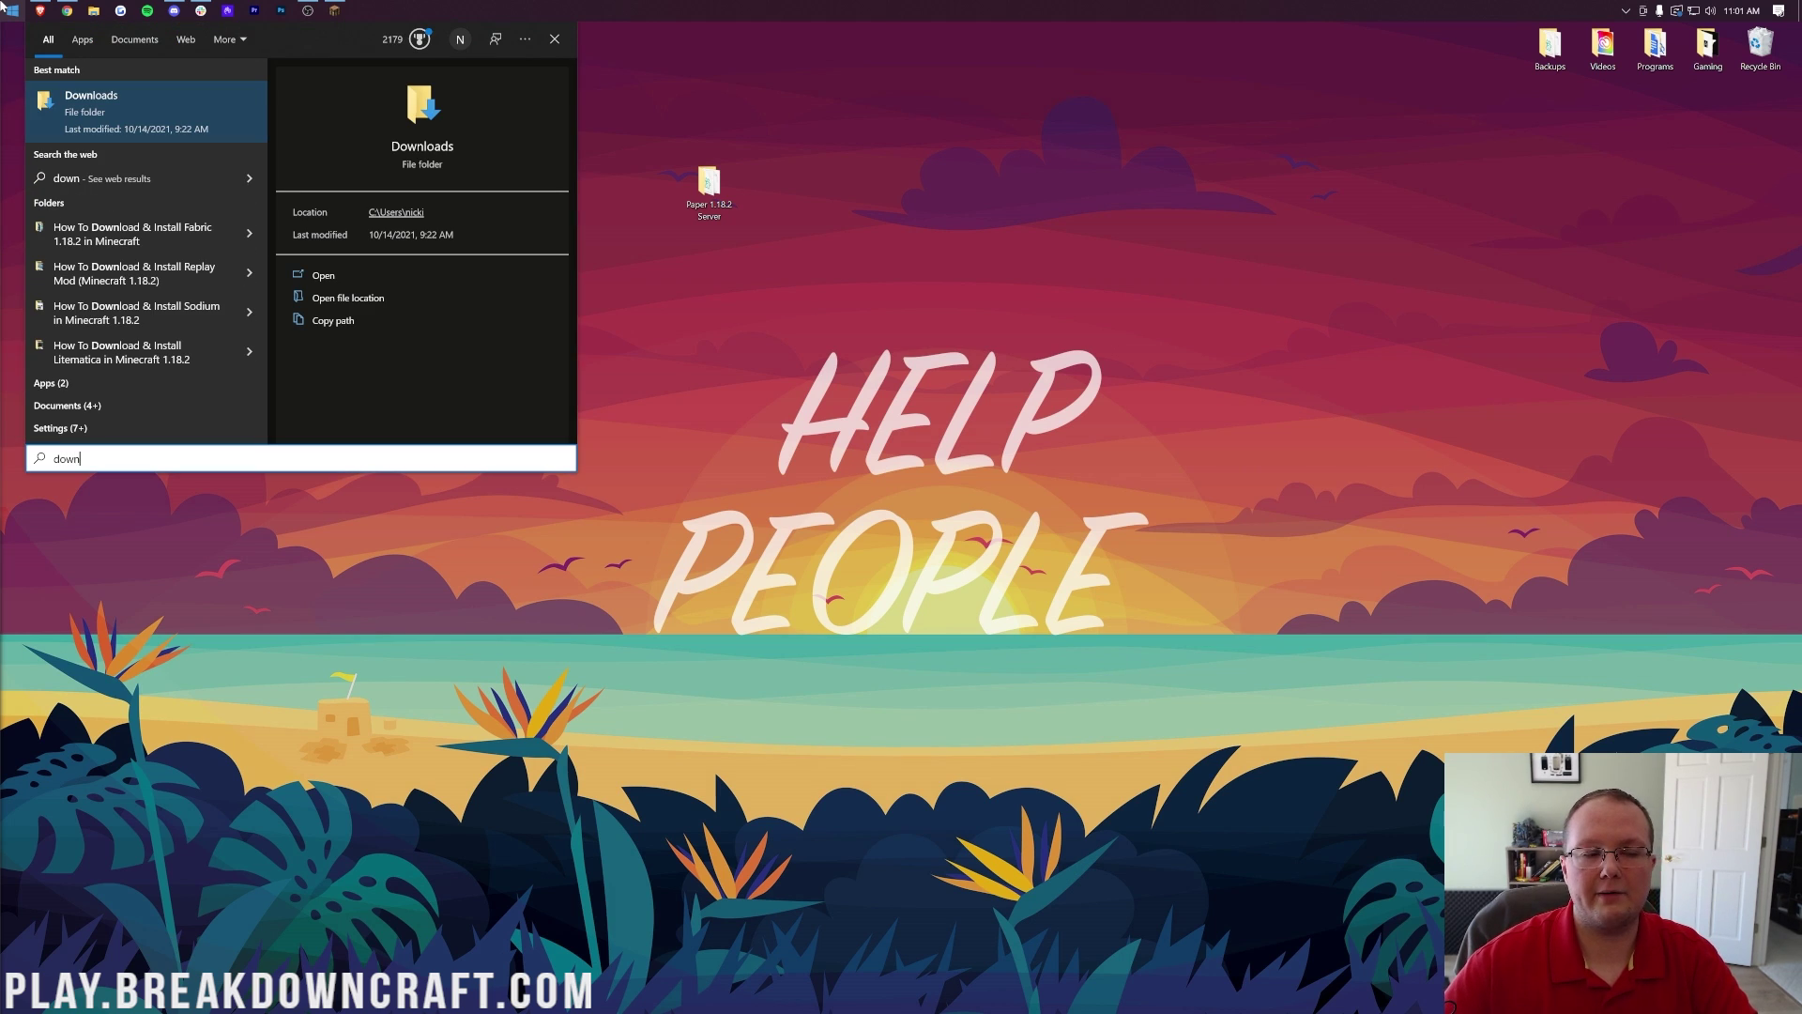
{"action": "left_click", "coordinate": [87, 112]}
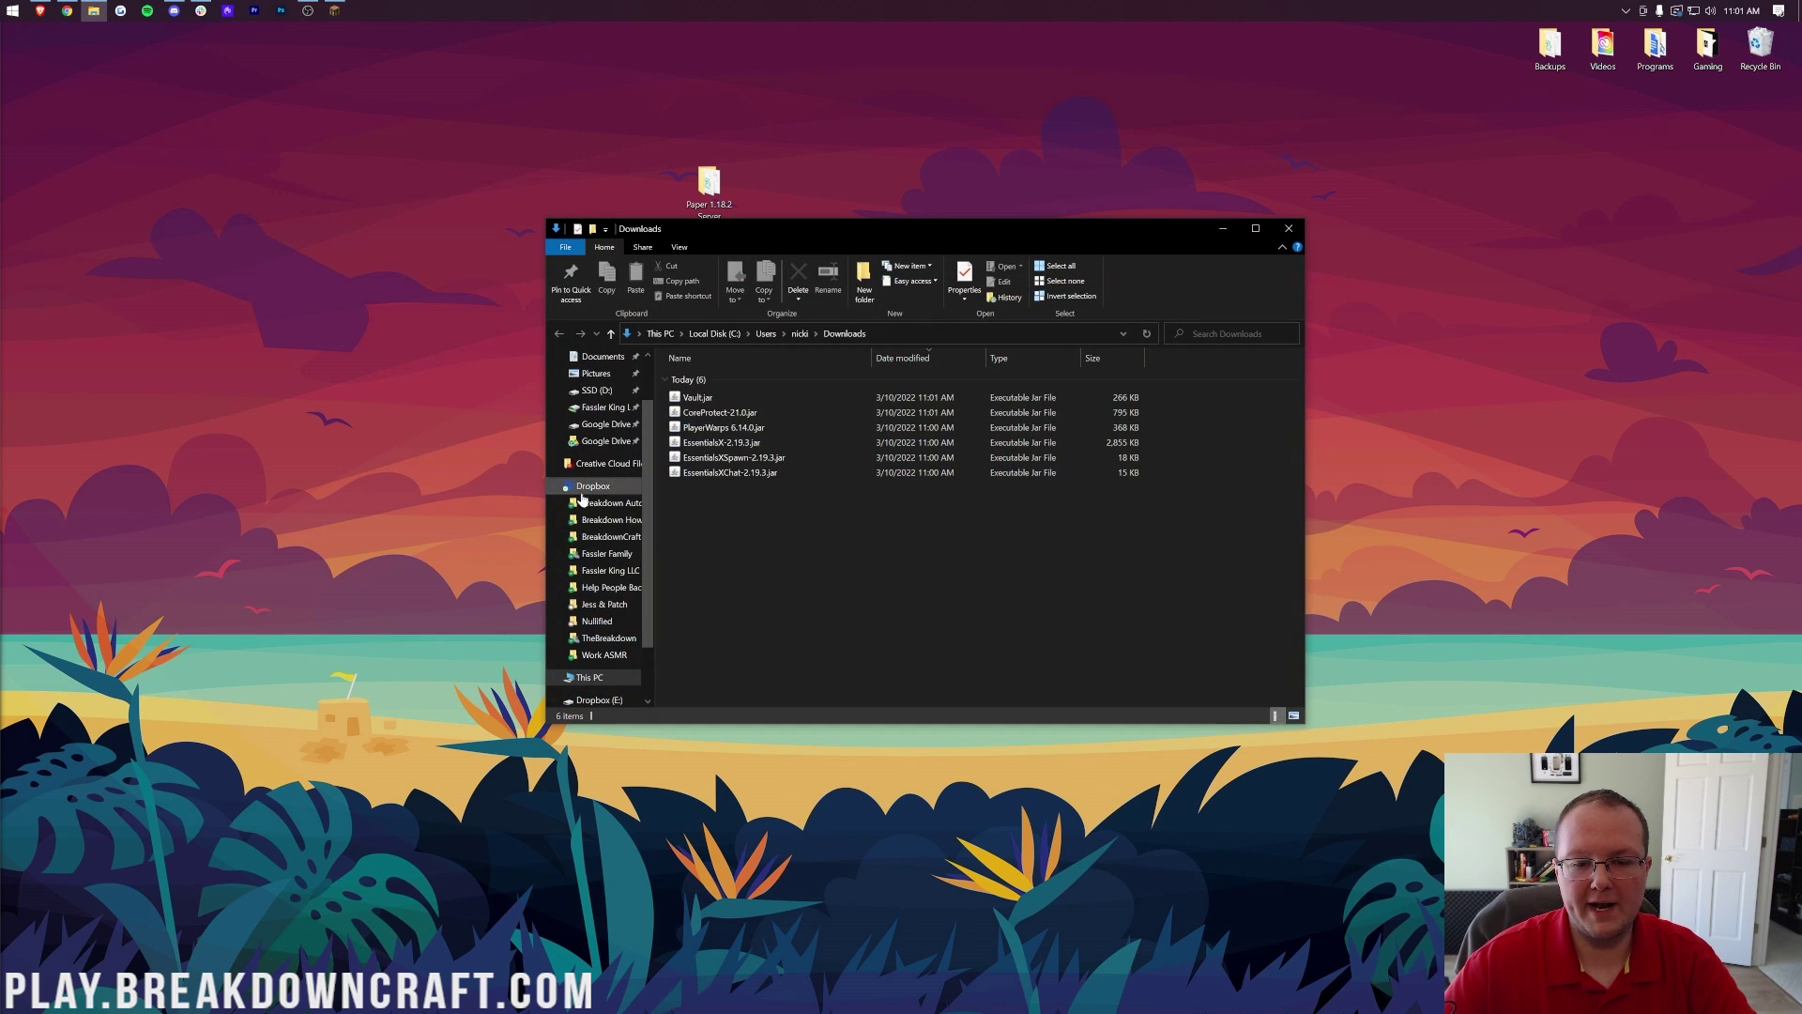
{"action": "left_click_drag", "start_coordinate": [746, 544], "coordinate": [587, 140]}
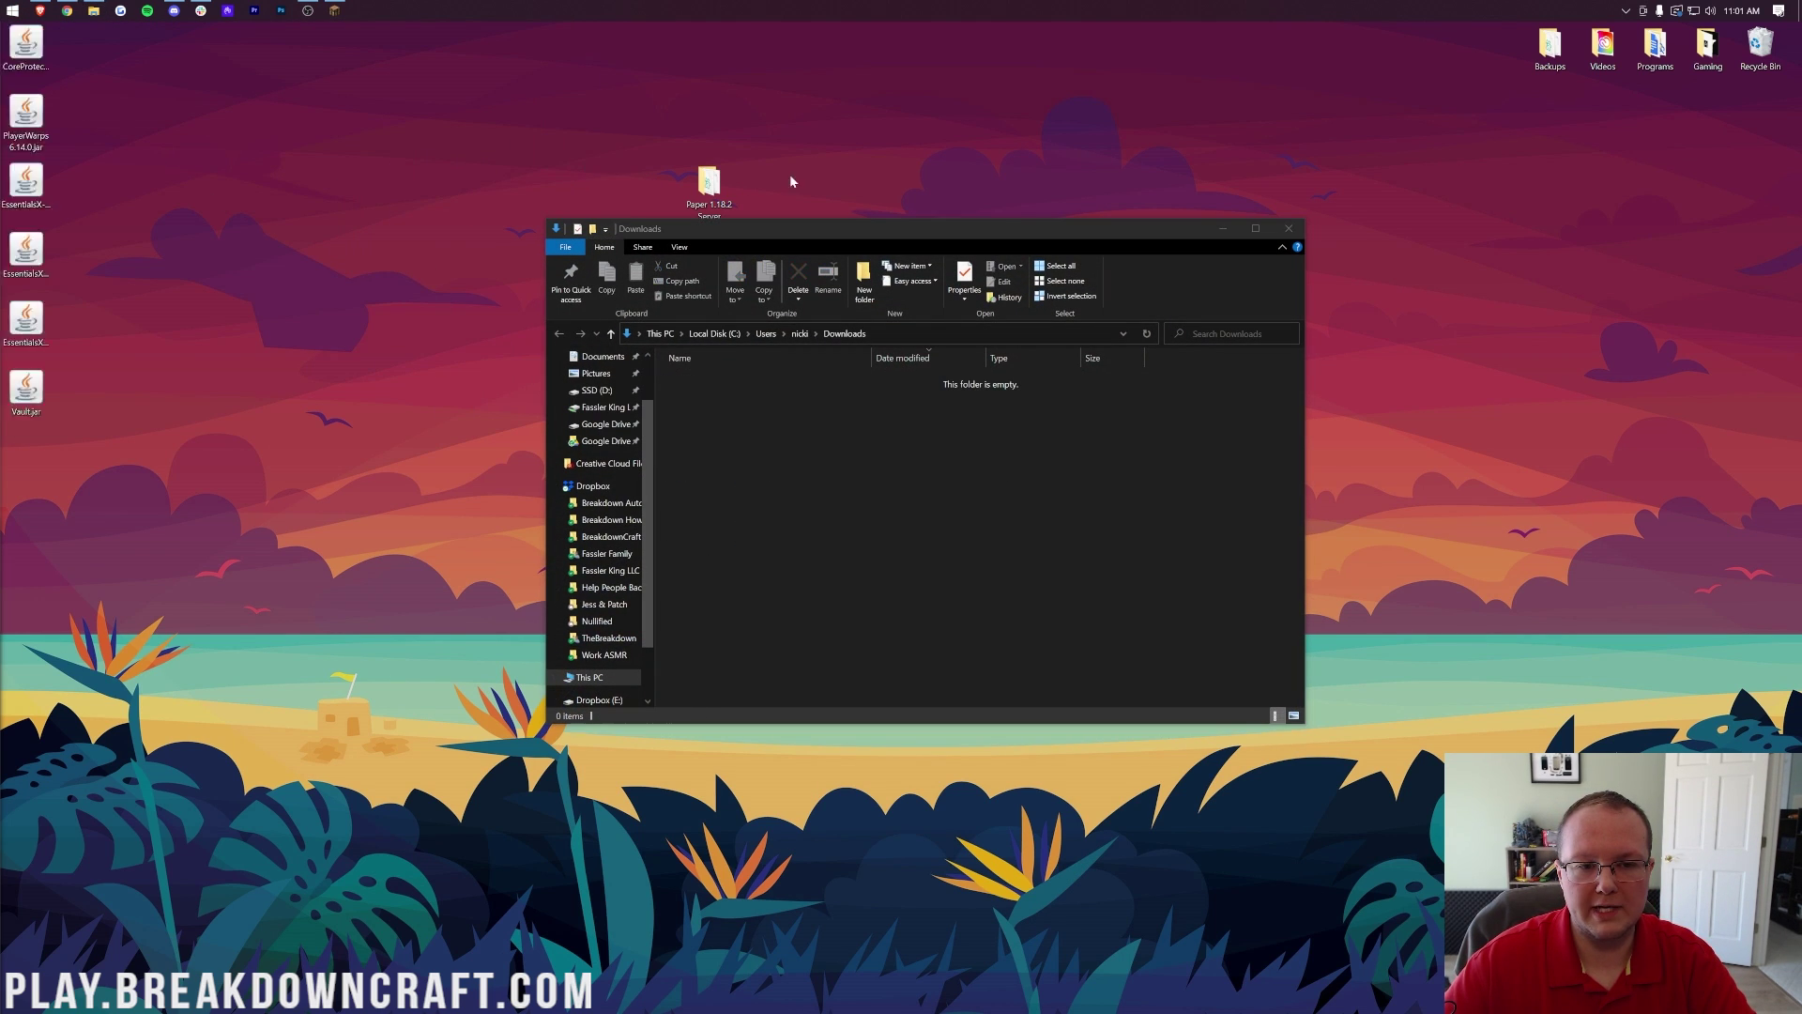
{"action": "left_click", "coordinate": [1279, 235]}
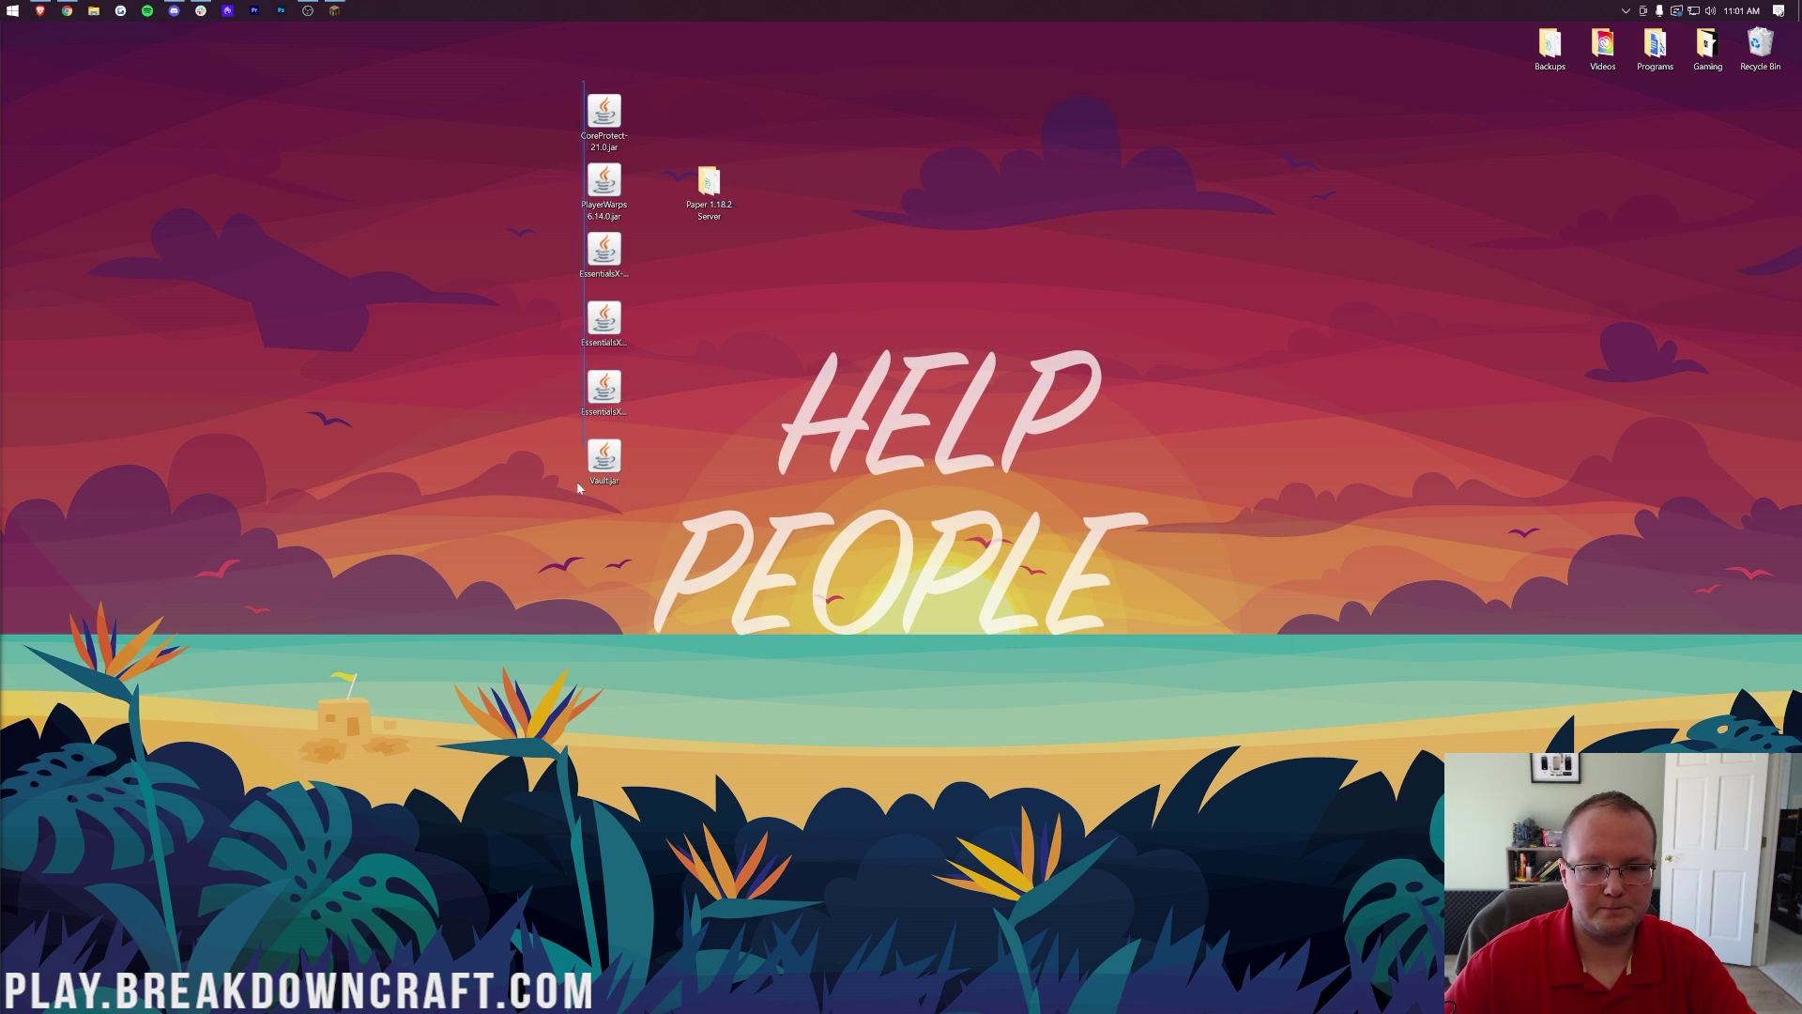
Line the six jars up beside the Paper 1.18.2 Server folder and check their names.
{"action": "left_click_drag", "start_coordinate": [605, 474], "coordinate": [554, 479]}
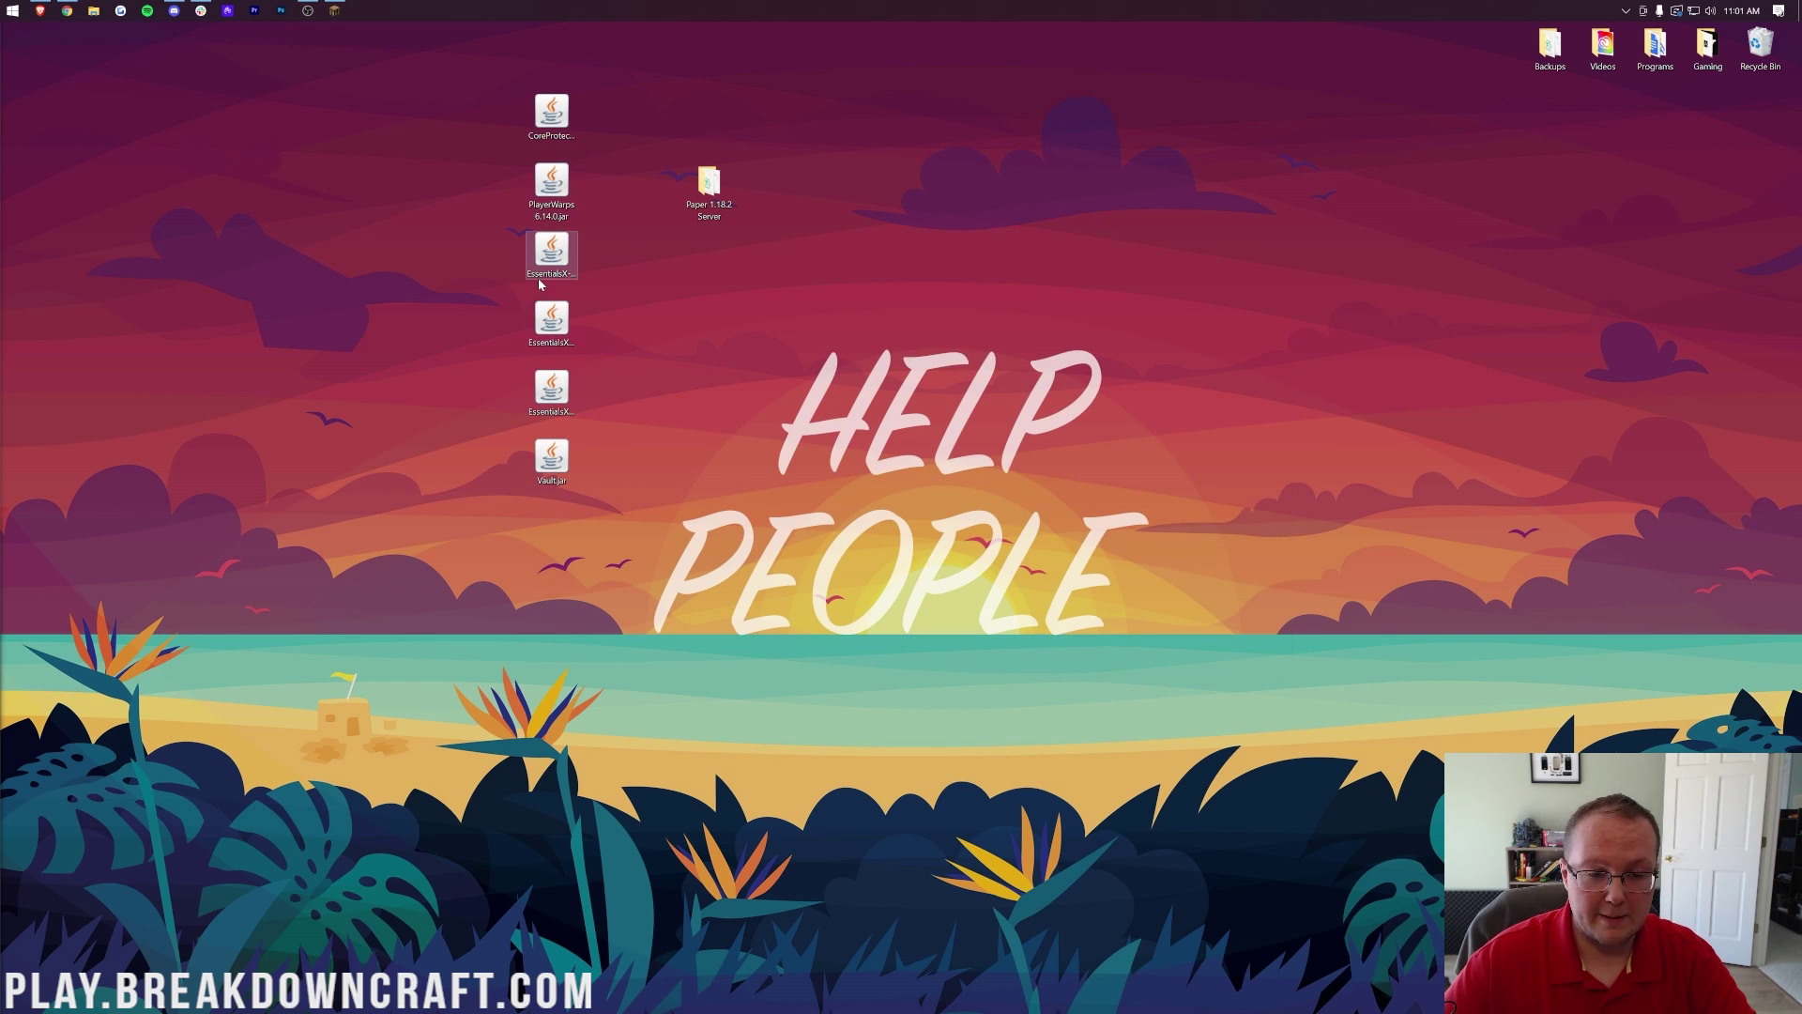
{"action": "left_click", "coordinate": [556, 186]}
{"action": "left_click", "coordinate": [551, 251]}
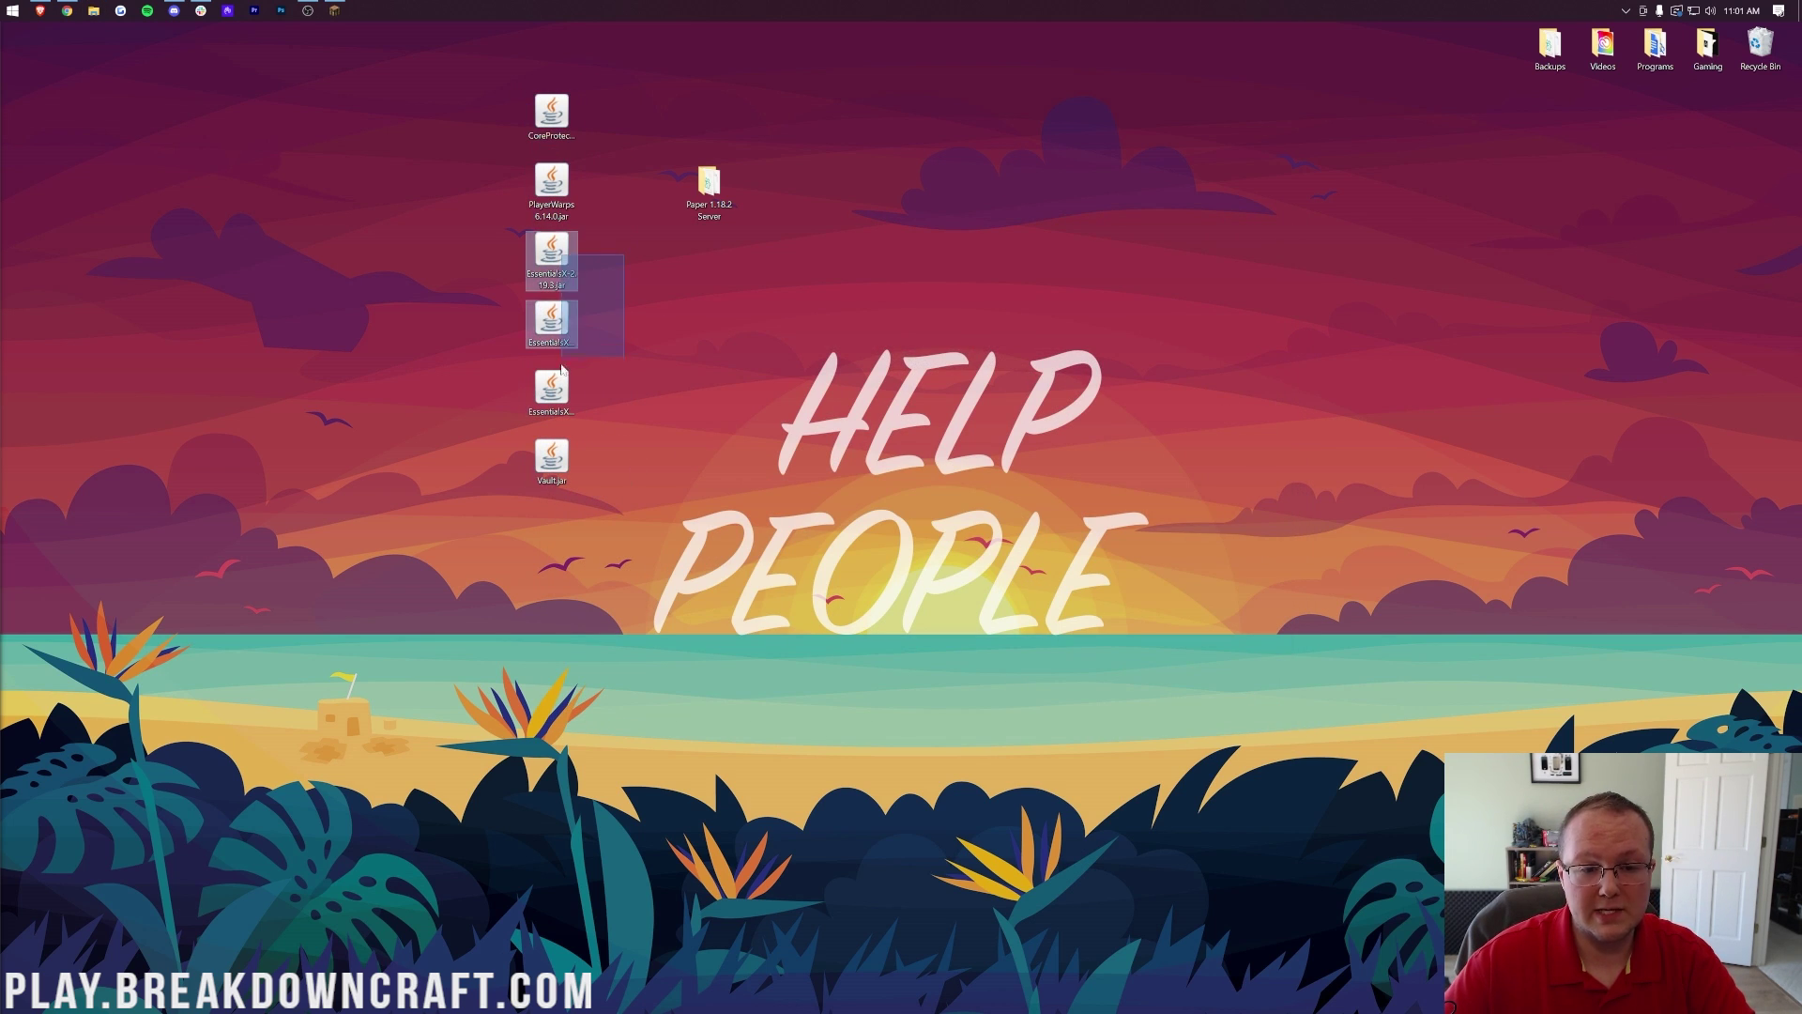
{"action": "left_click", "coordinate": [597, 435]}
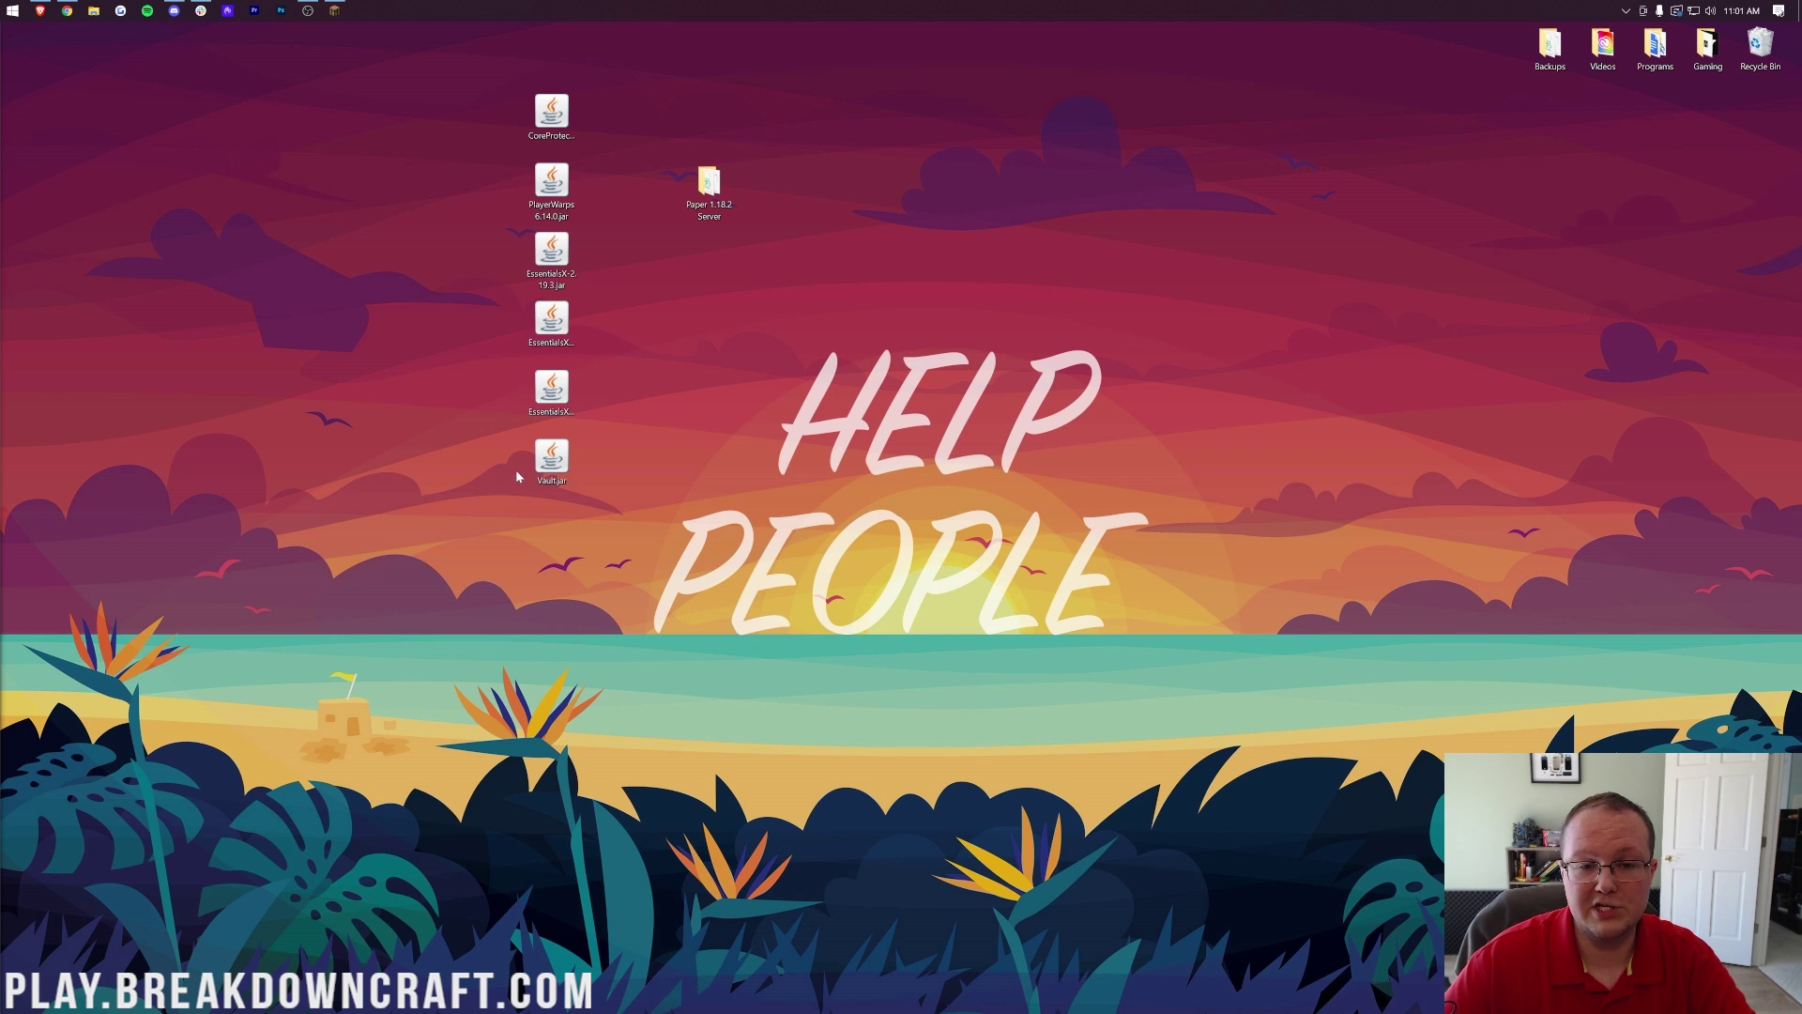
{"action": "left_click", "coordinate": [551, 186]}
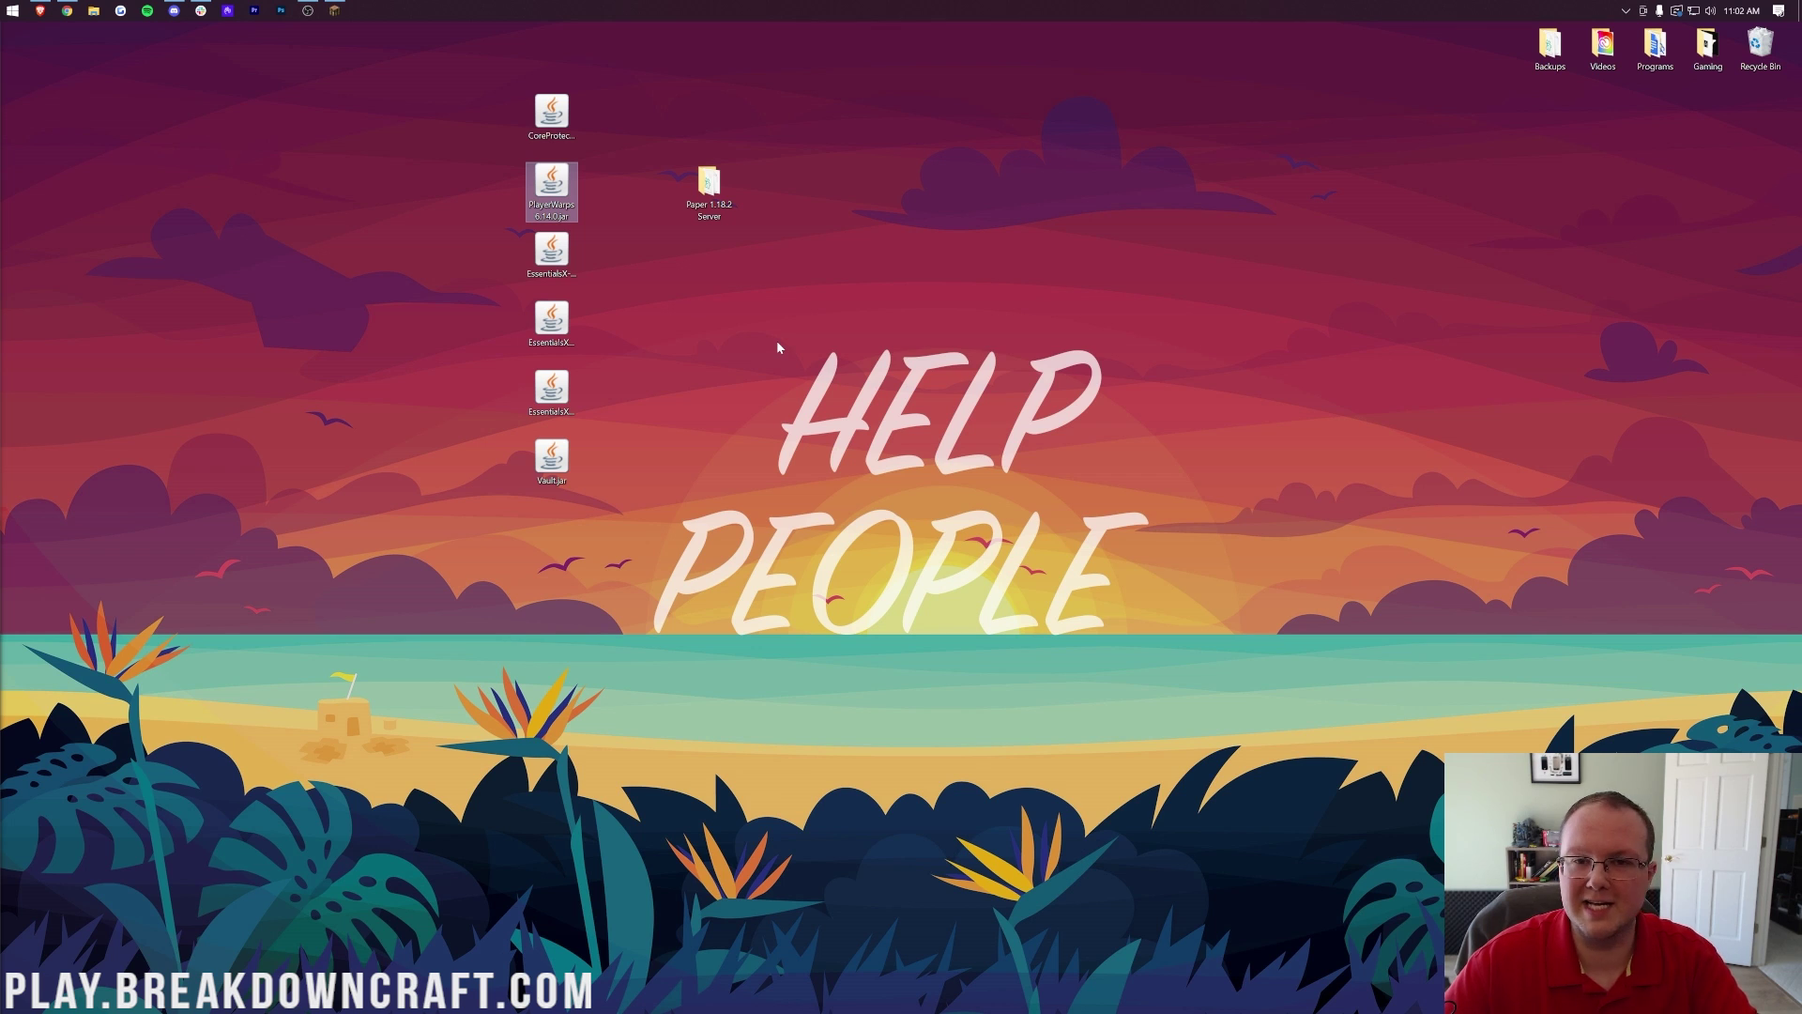
Open the Paper 1.18.2 Server plugins folder and drag the six desktop jars into it.
{"action": "double_click", "coordinate": [696, 183]}
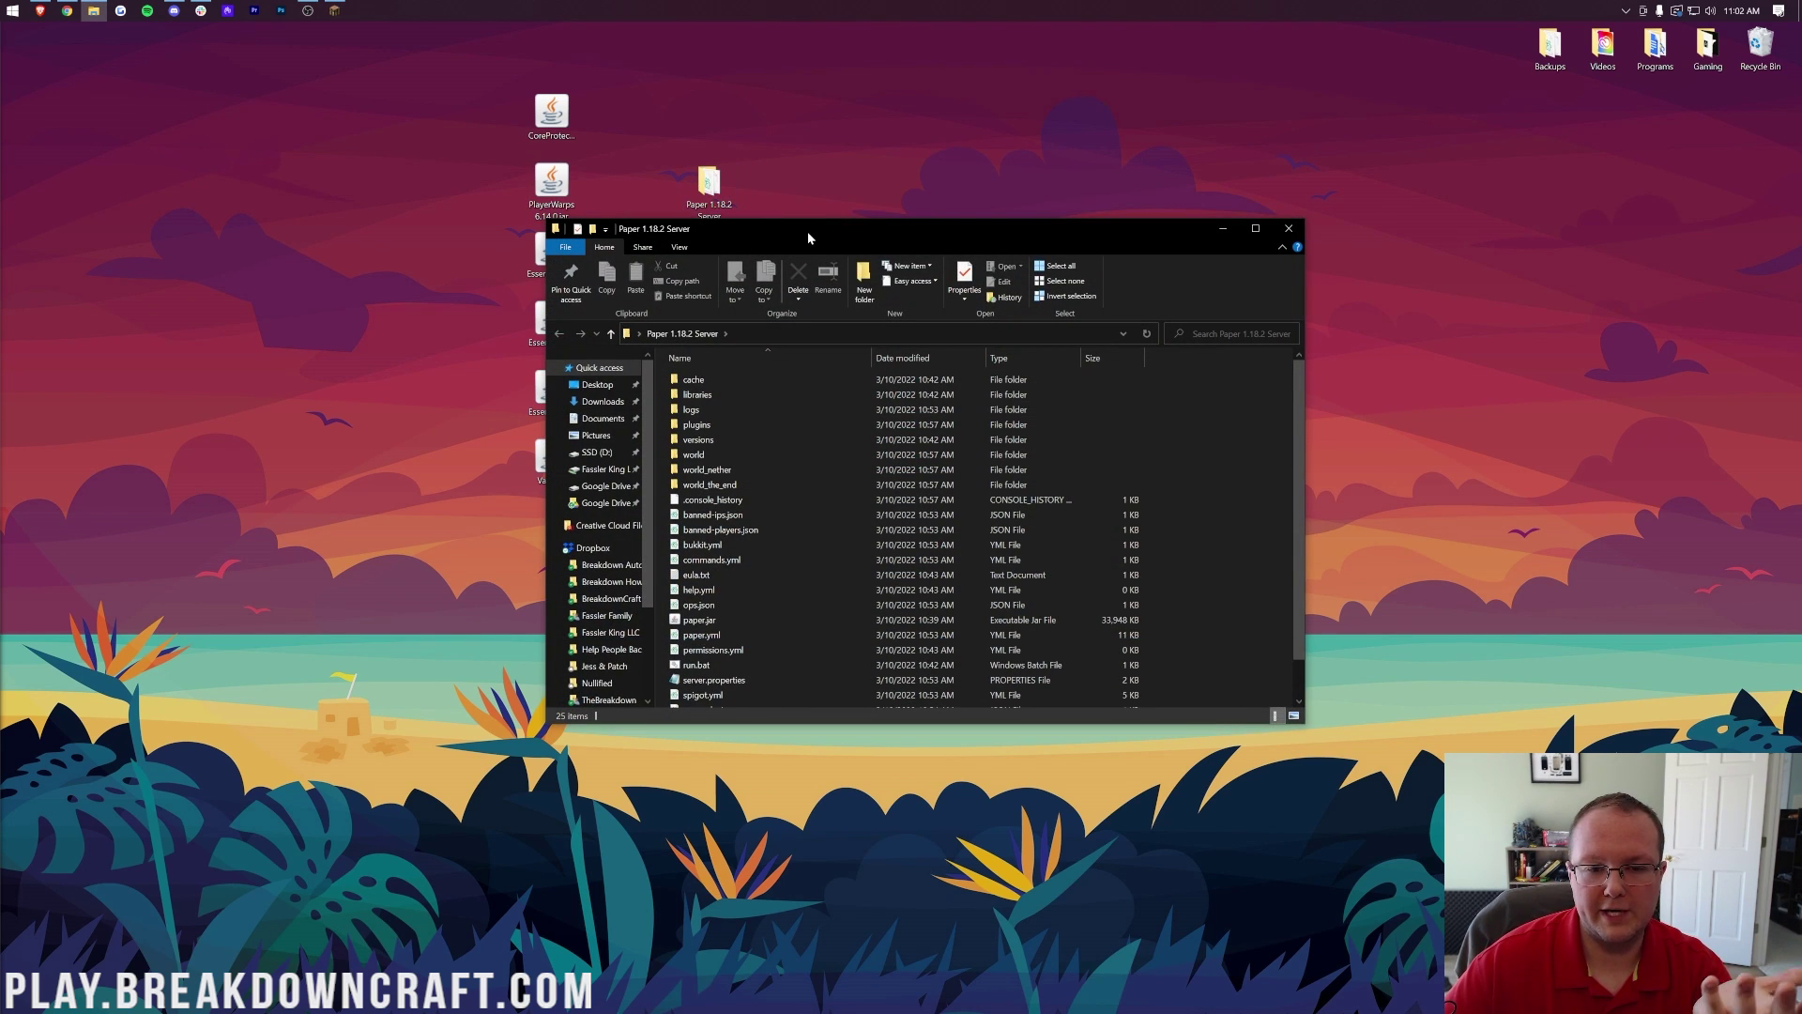
{"action": "left_click_drag", "start_coordinate": [807, 235], "coordinate": [842, 242]}
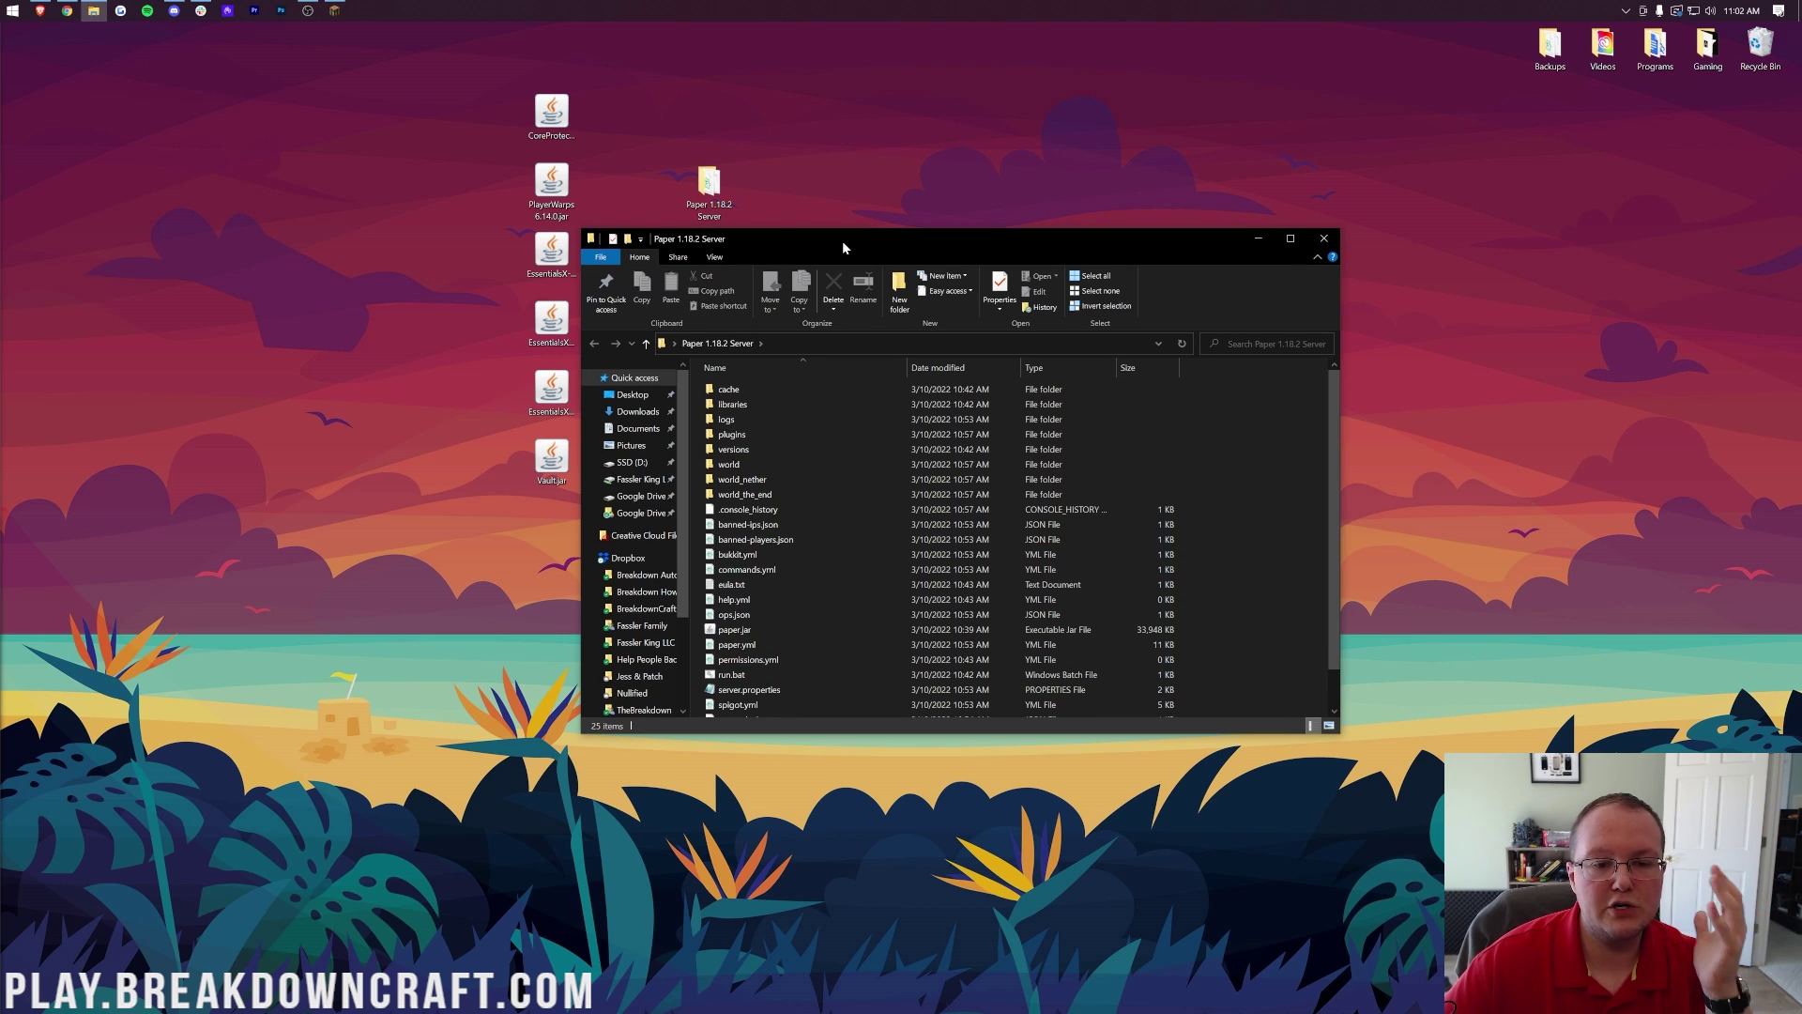
{"action": "double_click", "coordinate": [759, 431]}
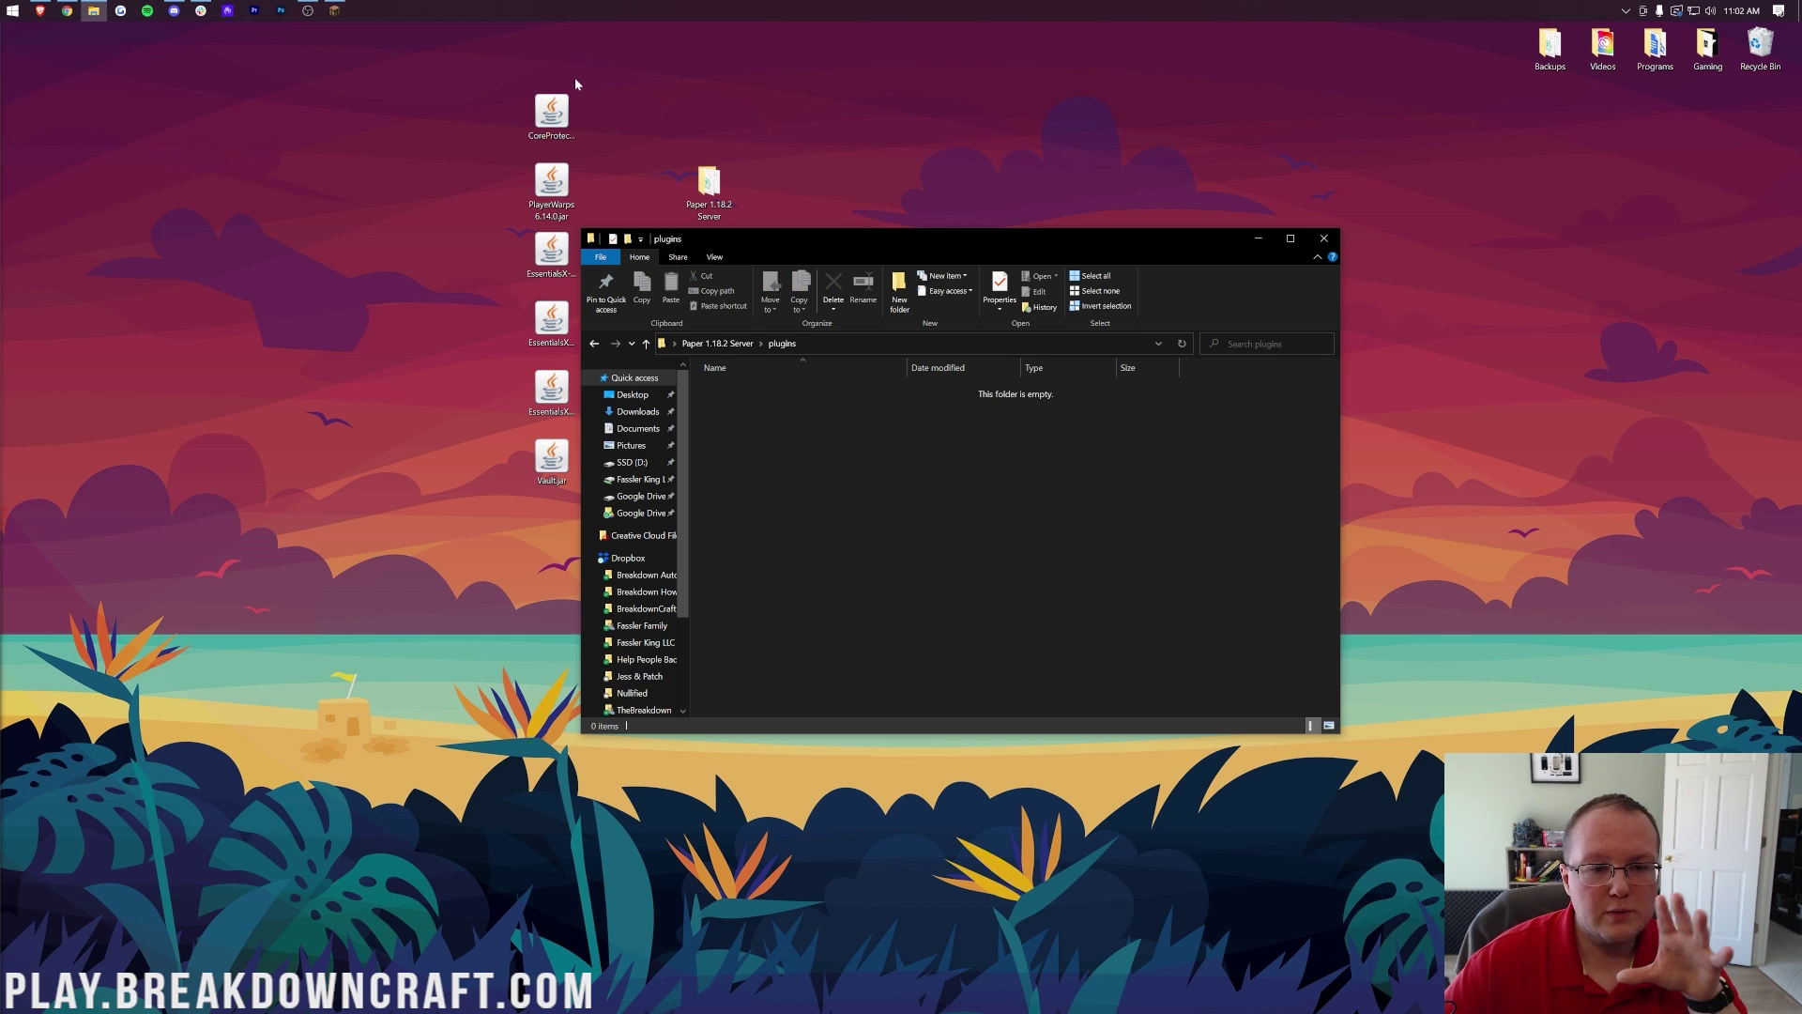
{"action": "left_click_drag", "start_coordinate": [576, 83], "coordinate": [932, 447]}
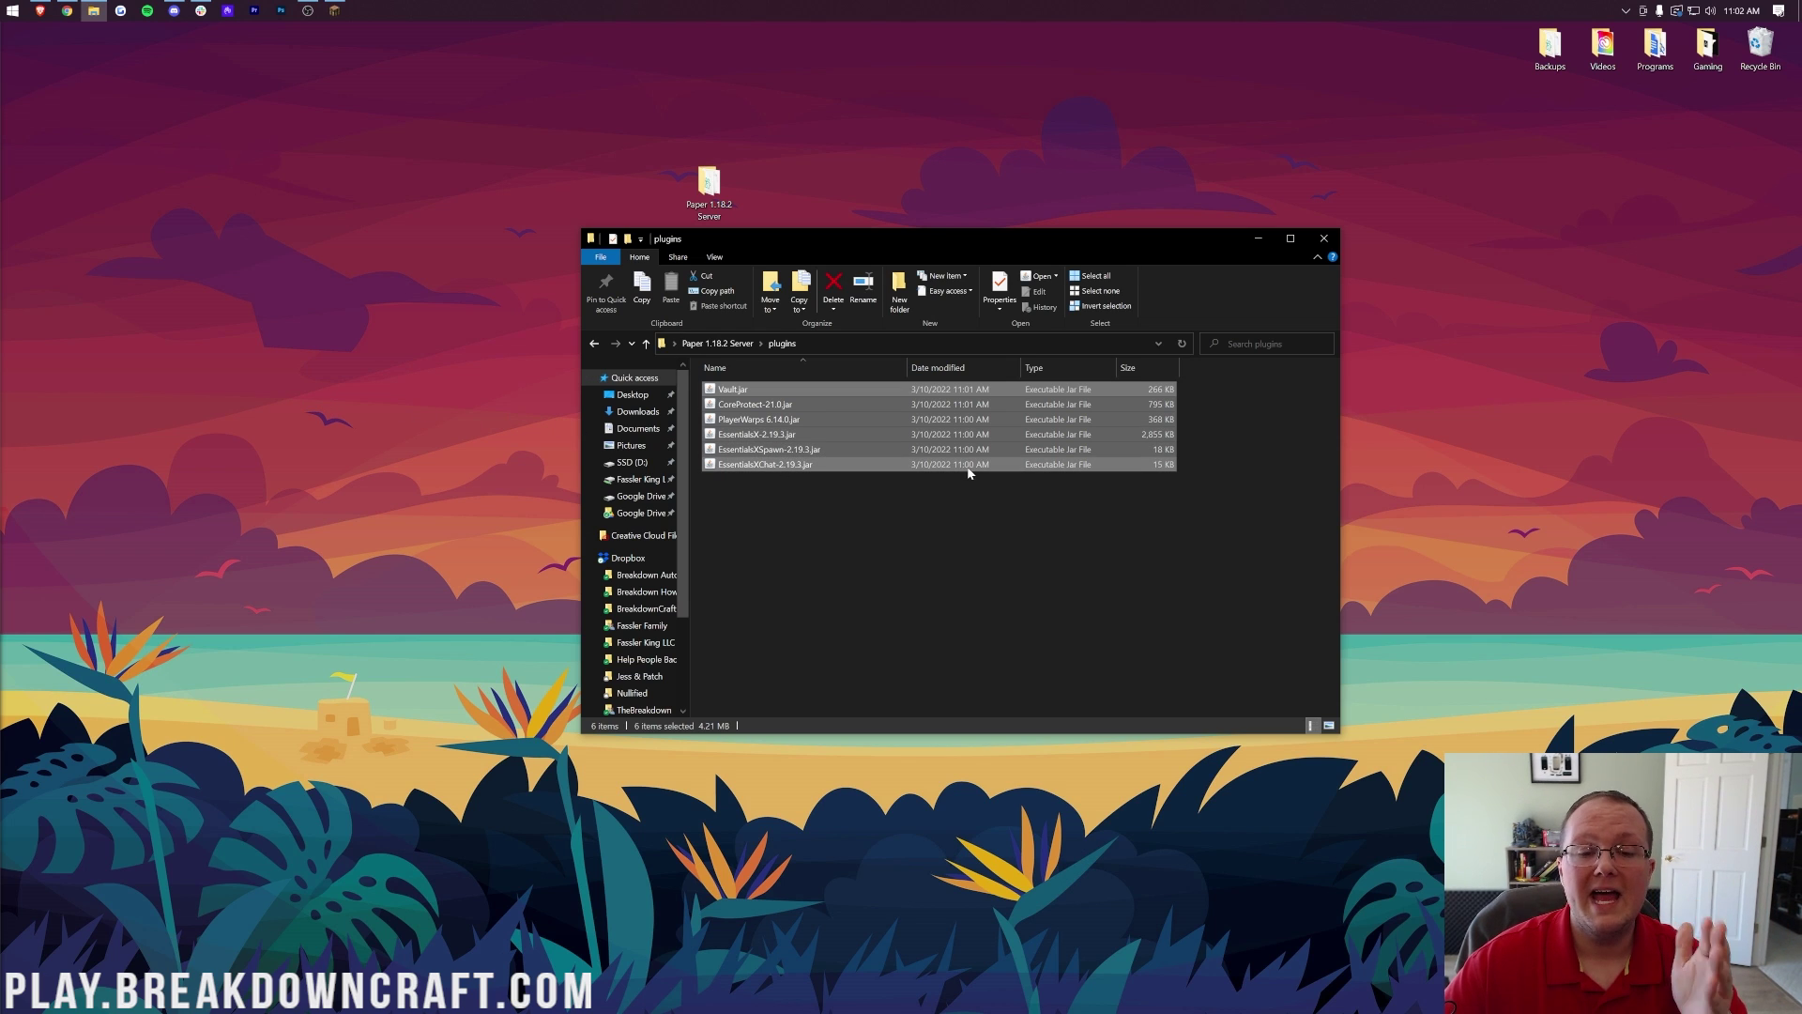
{"action": "left_click_drag", "start_coordinate": [1214, 248], "coordinate": [1144, 241]}
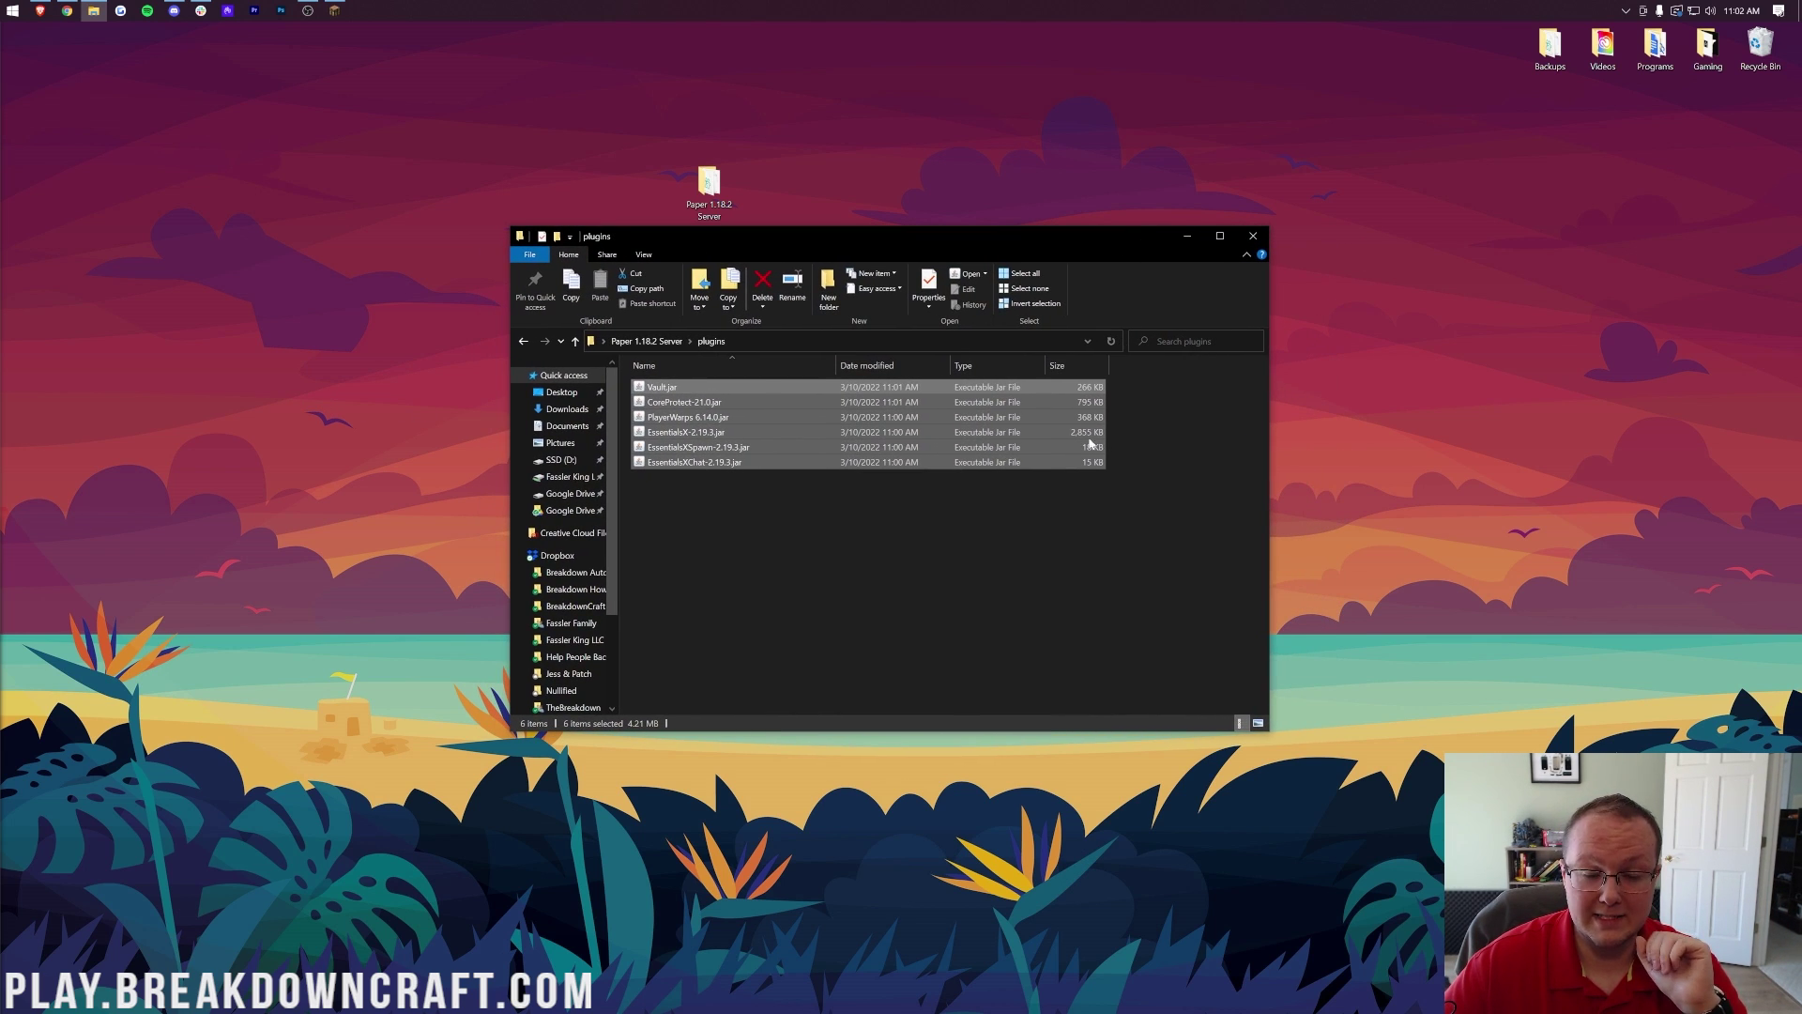
{"action": "left_click", "coordinate": [985, 545]}
Start the Paper server with run.bat from its folder, then close Explorer.
{"action": "left_click", "coordinate": [647, 342]}
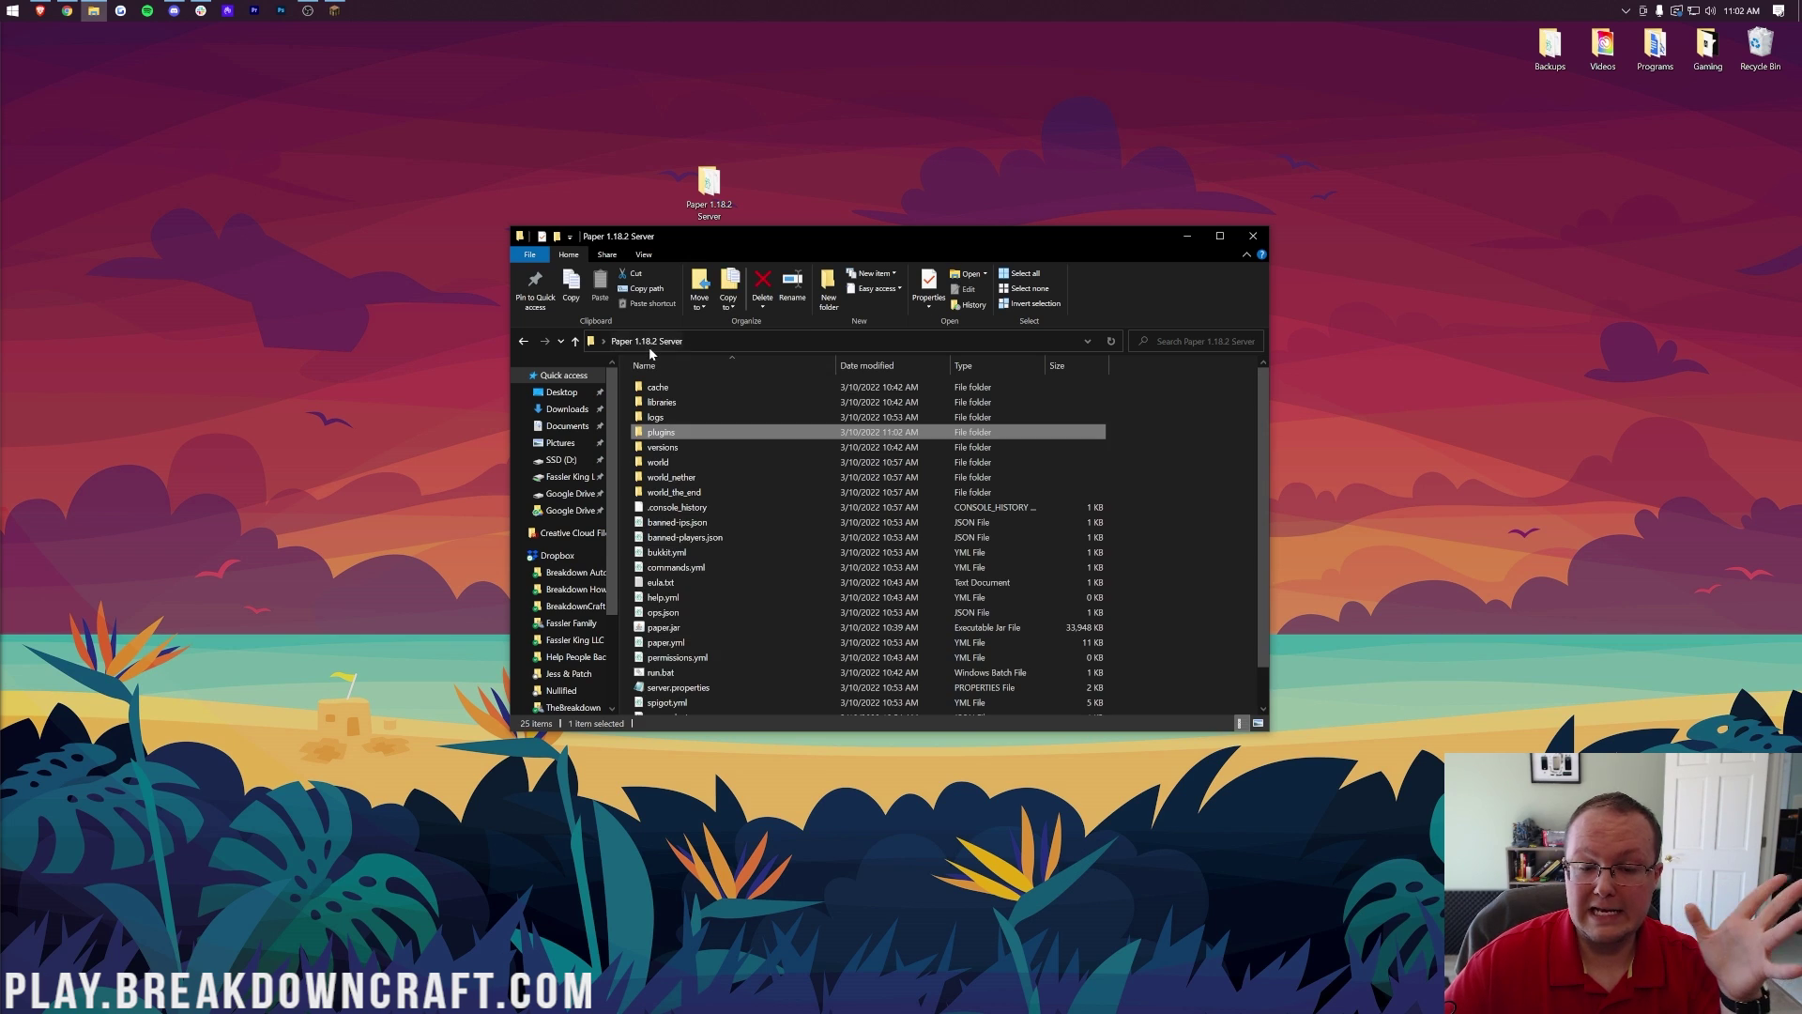
{"action": "scroll", "coordinate": [727, 578], "scroll_direction": "down", "scroll_amount": 1}
{"action": "double_click", "coordinate": [695, 632]}
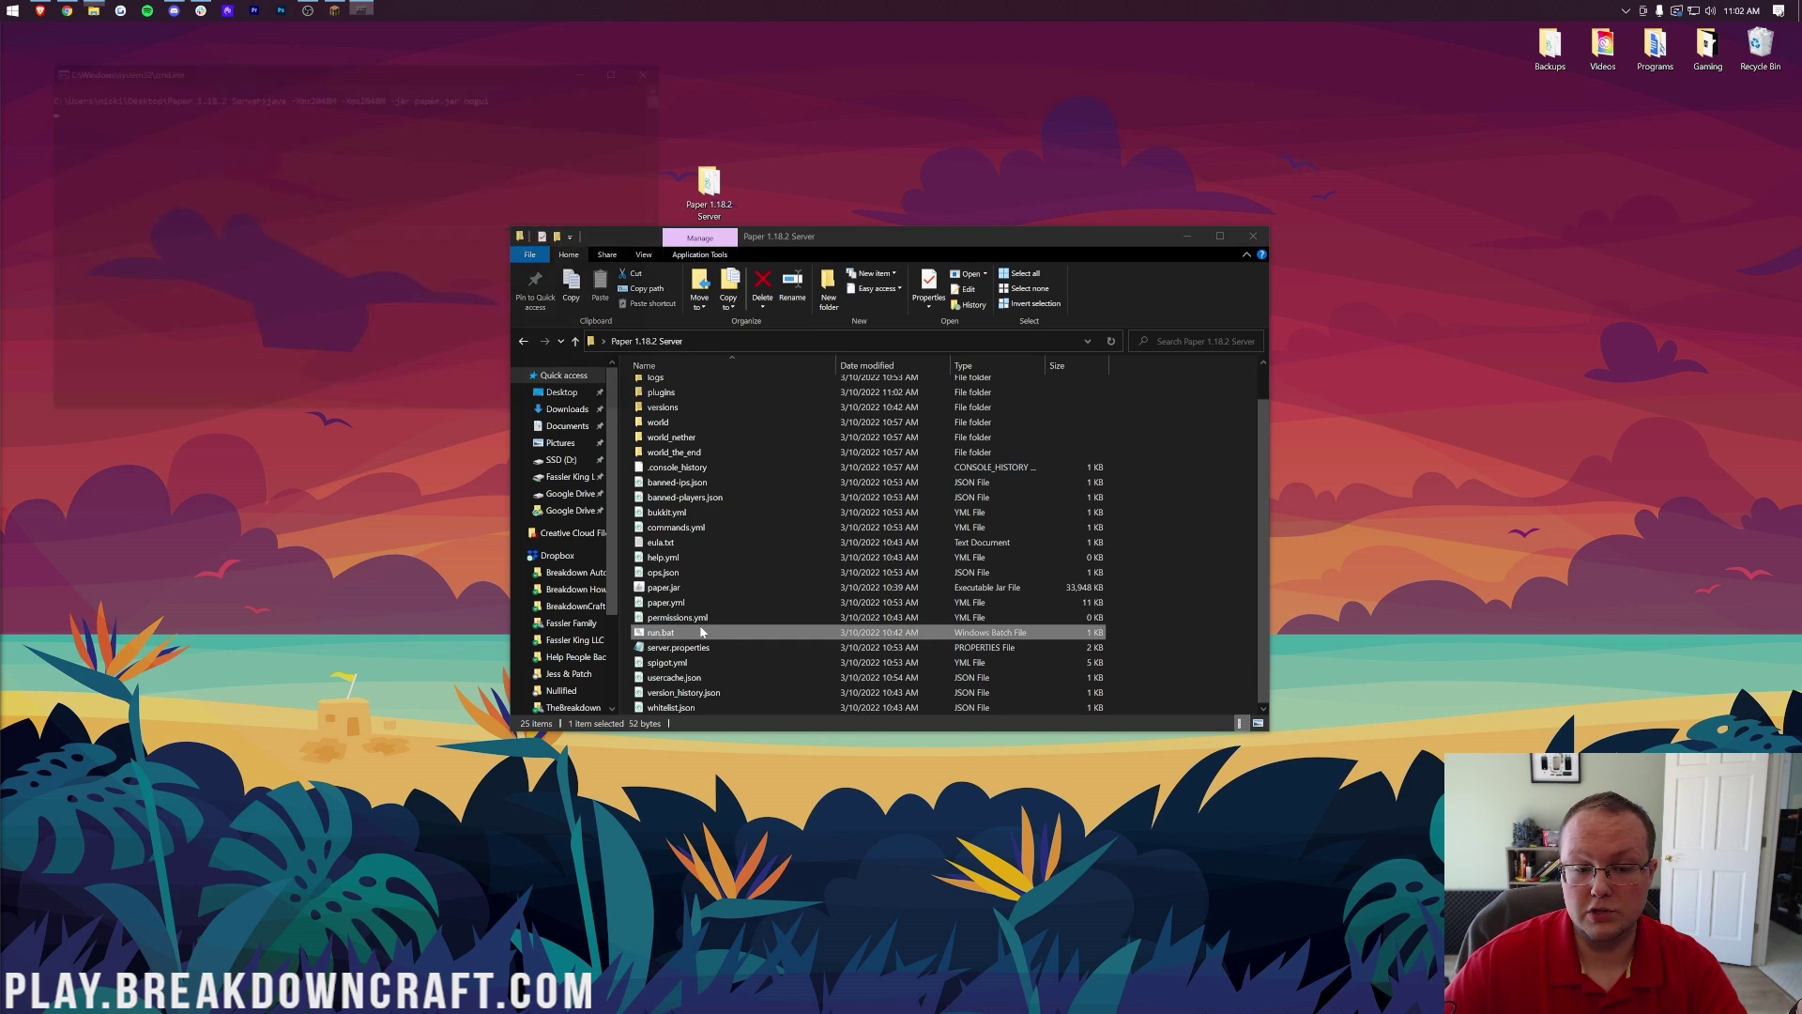
{"action": "left_click", "coordinate": [1251, 235]}
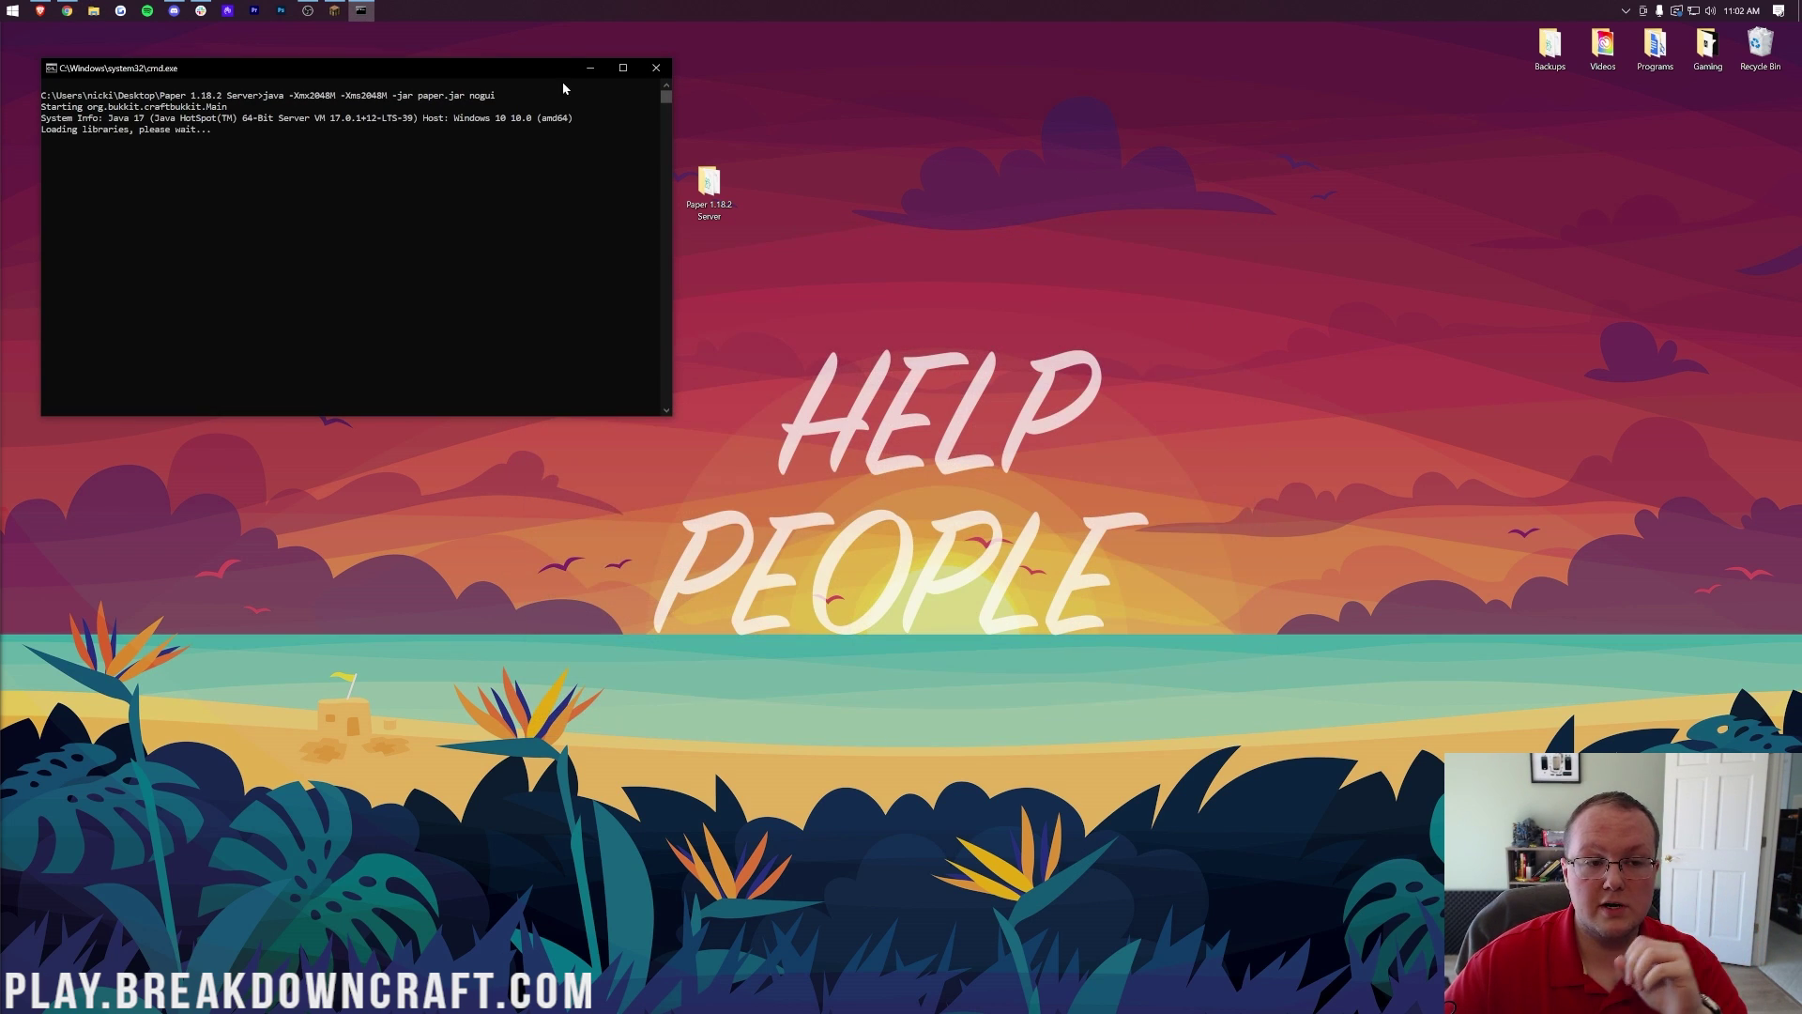
In Minecraft, go to the Multiplayer server list and choose Direct Connection.
{"action": "left_click", "coordinate": [334, 10]}
{"action": "left_click", "coordinate": [1211, 430]}
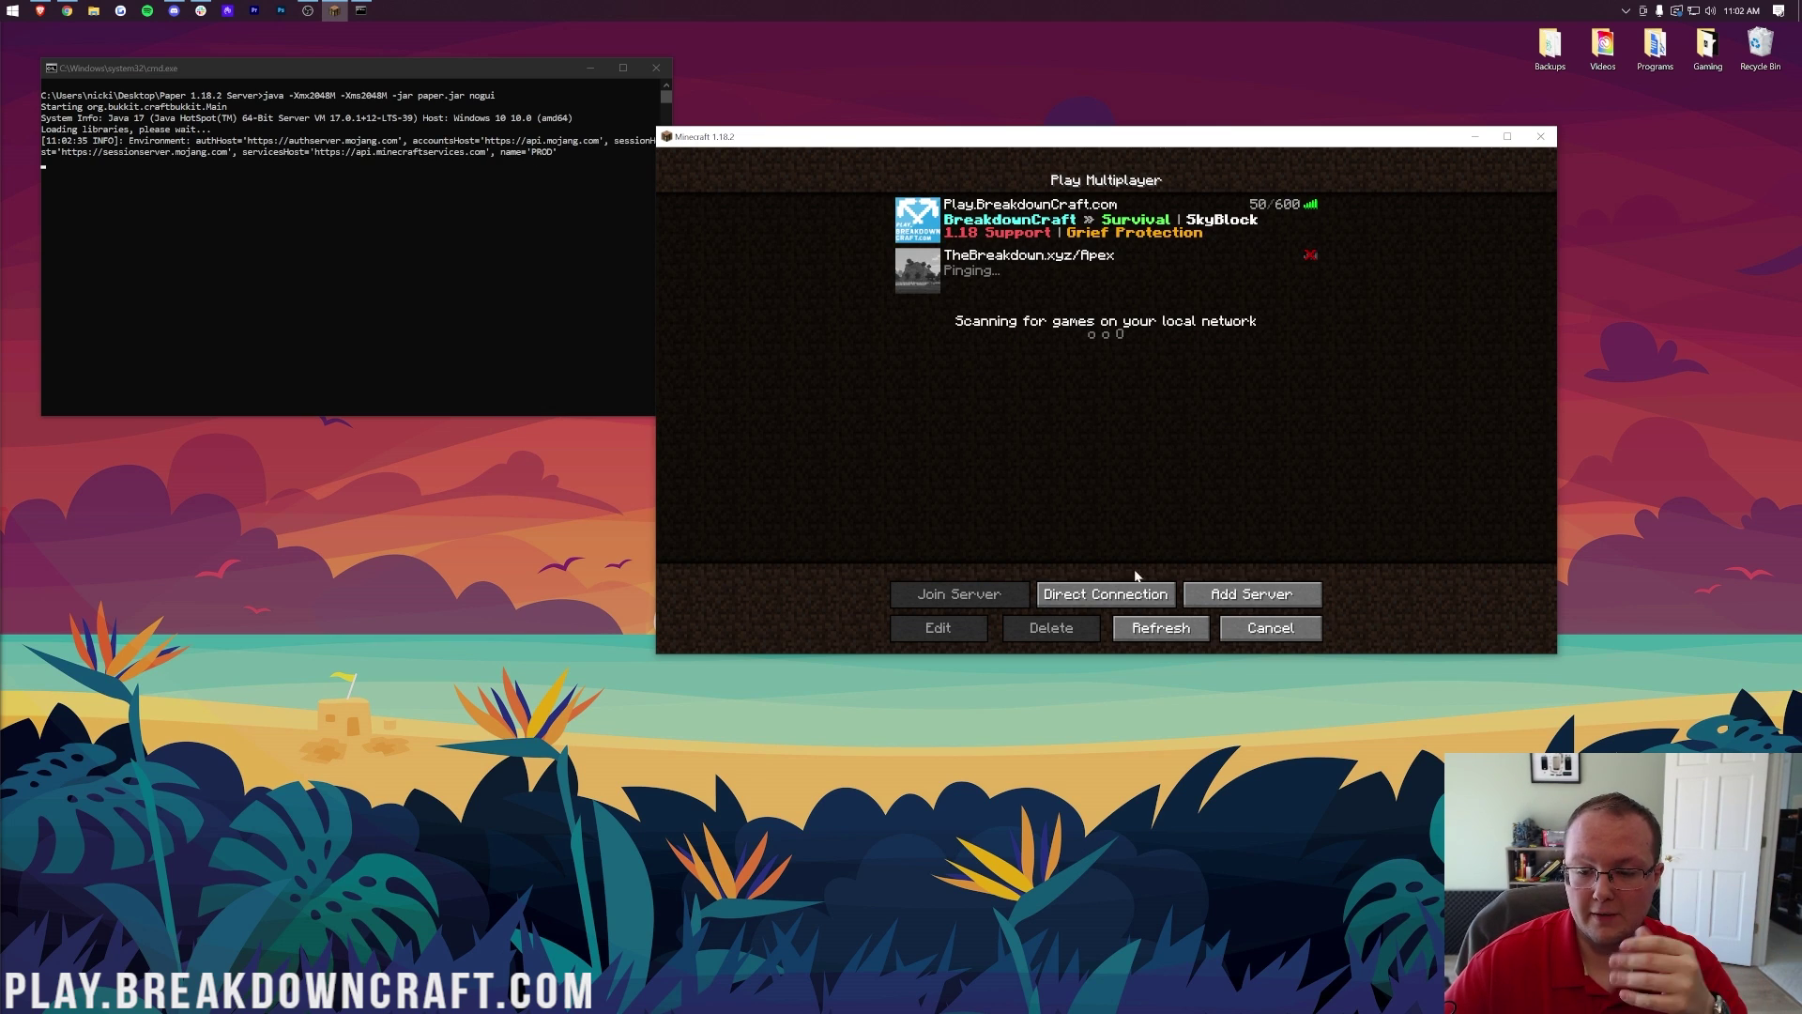
{"action": "left_click_drag", "start_coordinate": [868, 142], "coordinate": [881, 77]}
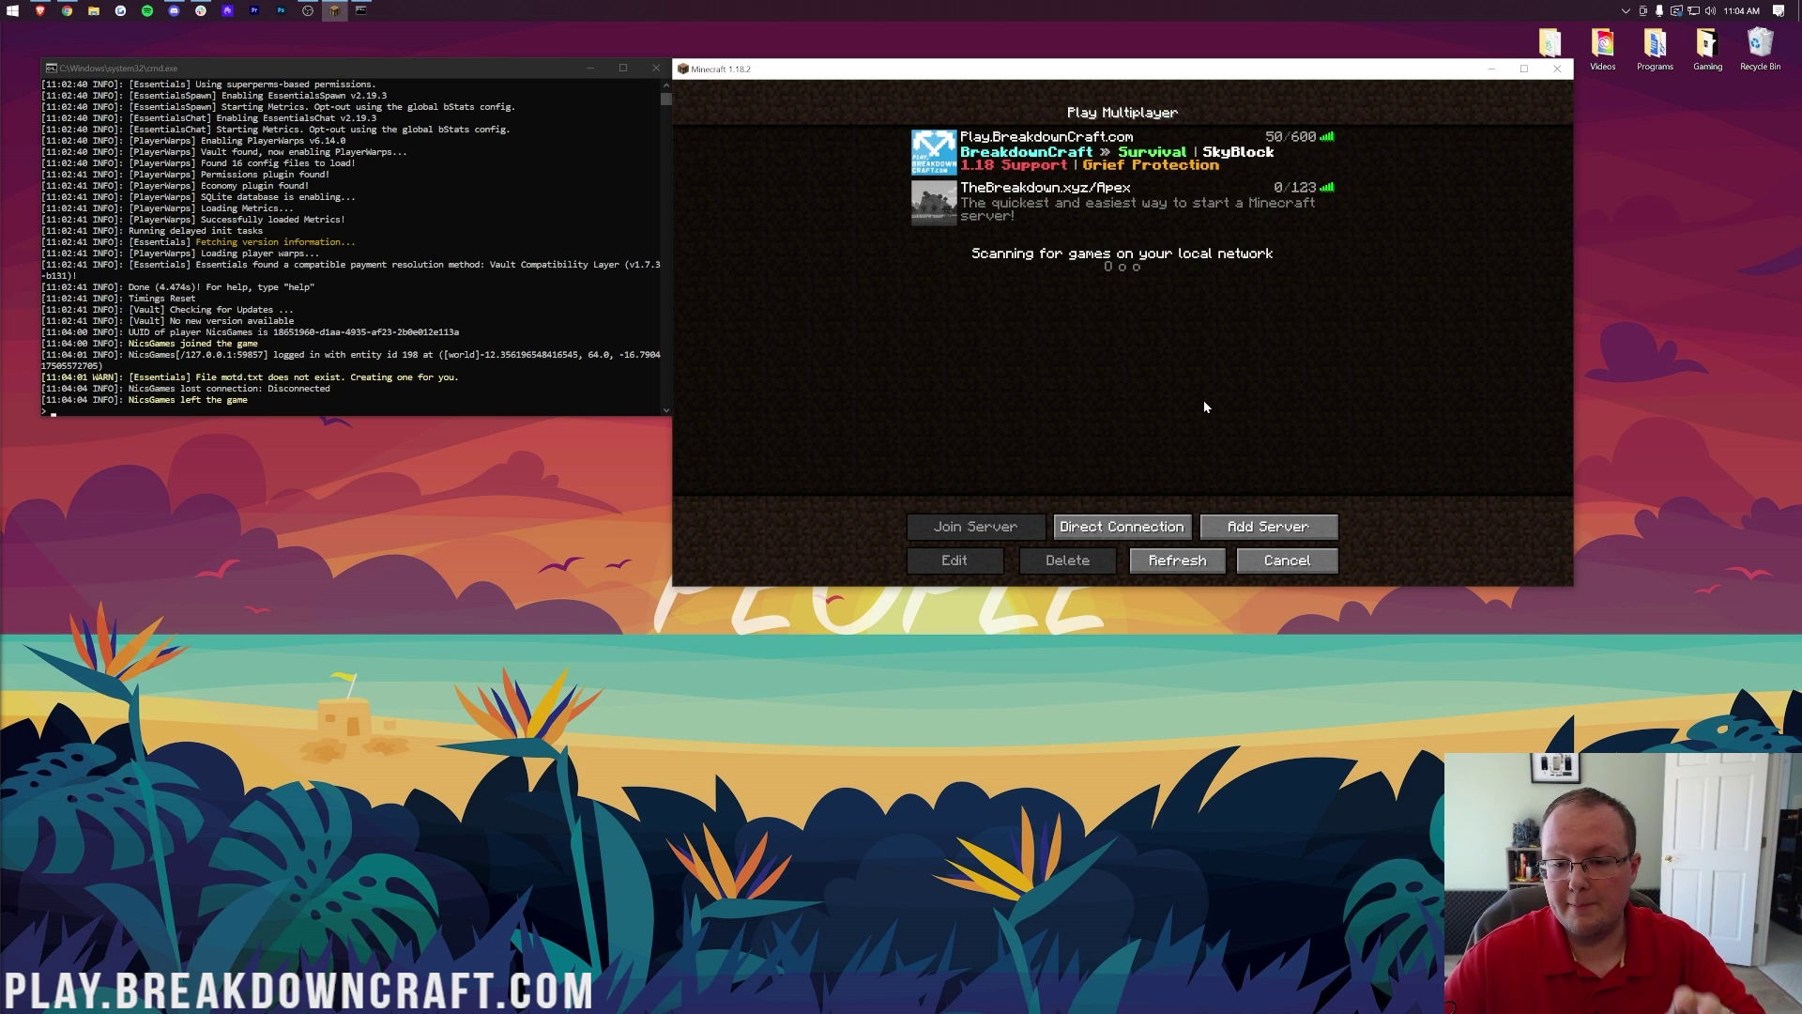
{"action": "left_click", "coordinate": [1122, 522]}
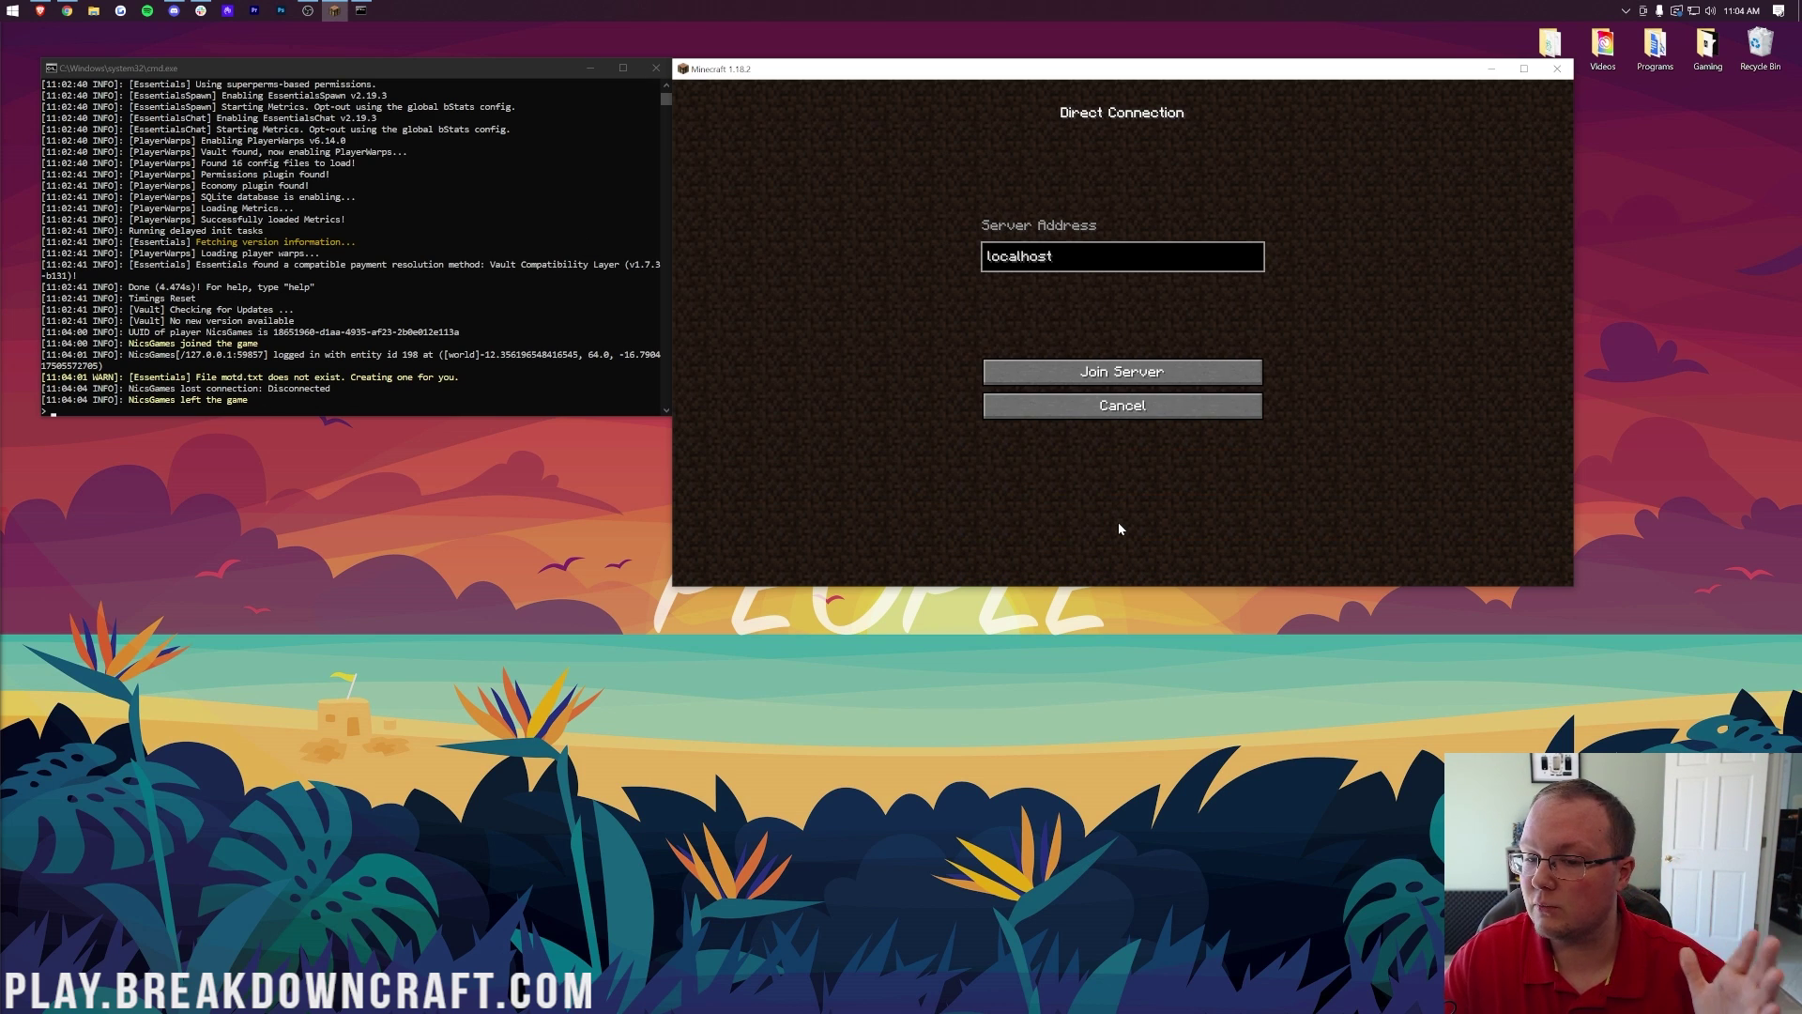
Join the localhost server and grant your player operator status via the console op command.
{"action": "left_click", "coordinate": [1117, 374]}
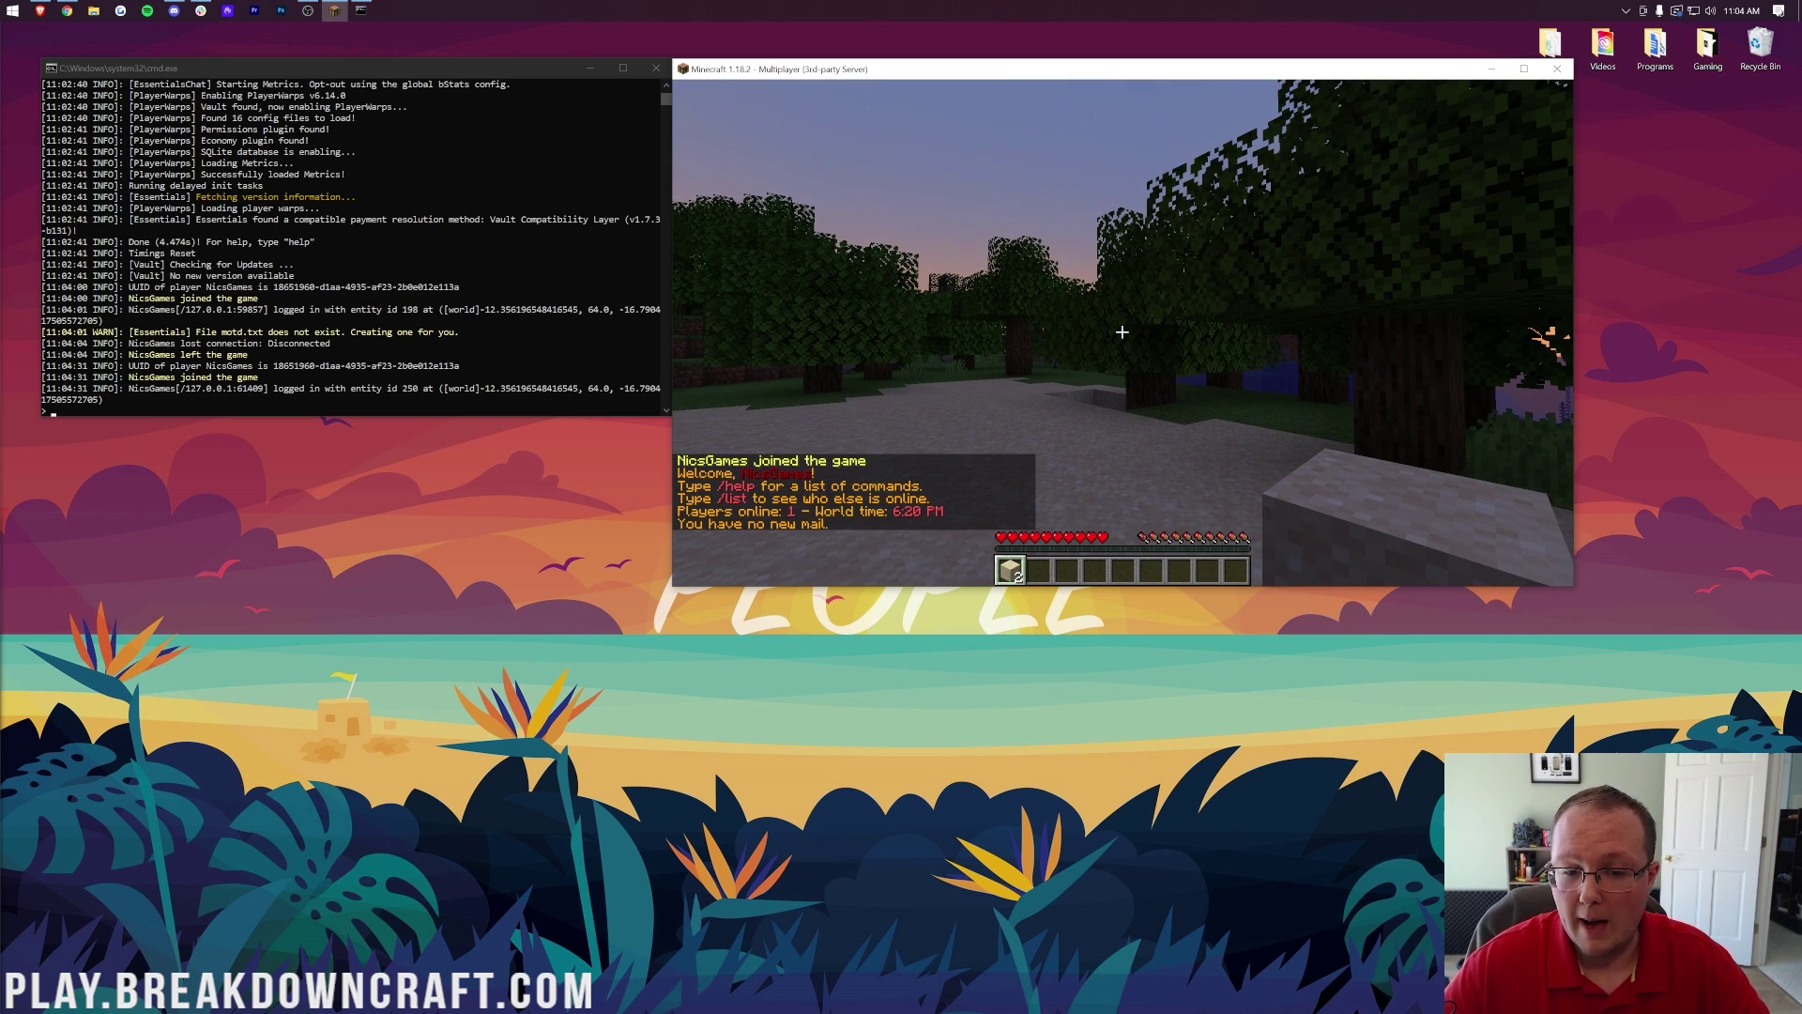
{"action": "key", "text": "t"}
{"action": "left_click", "coordinate": [593, 271]}
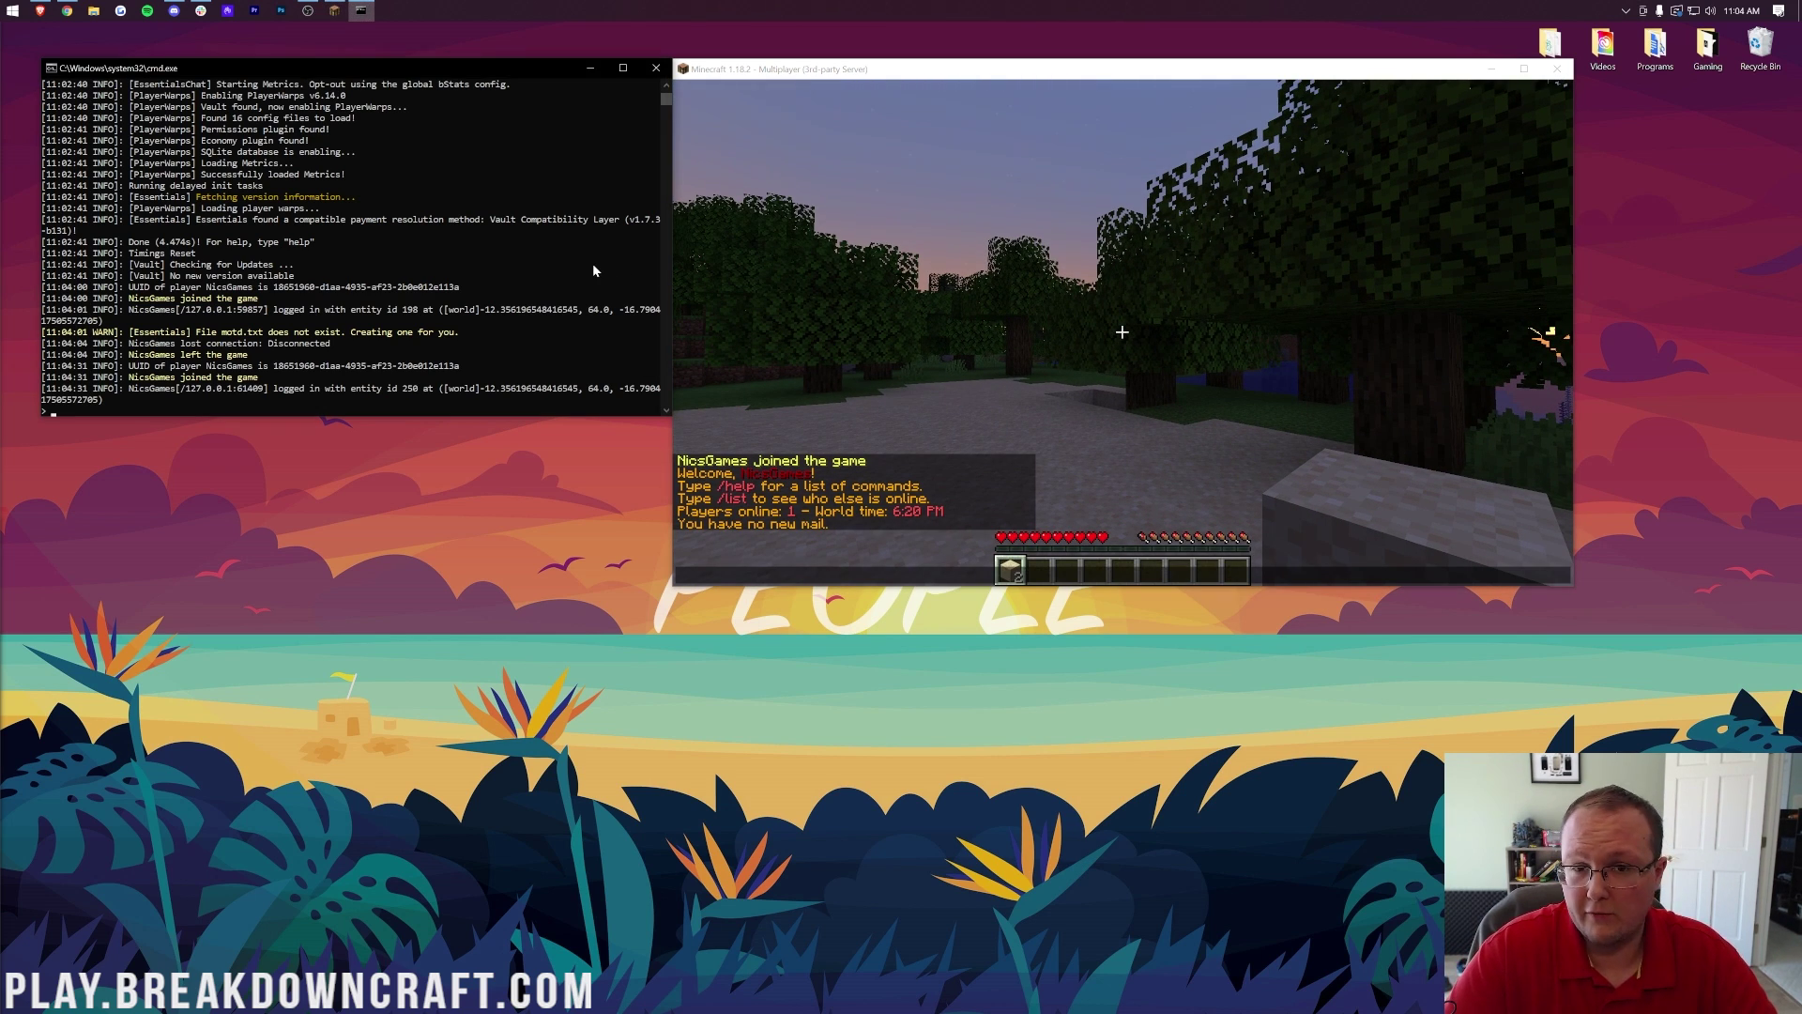
{"action": "type", "text": "op nicsgames"}
{"action": "key", "text": "Return"}
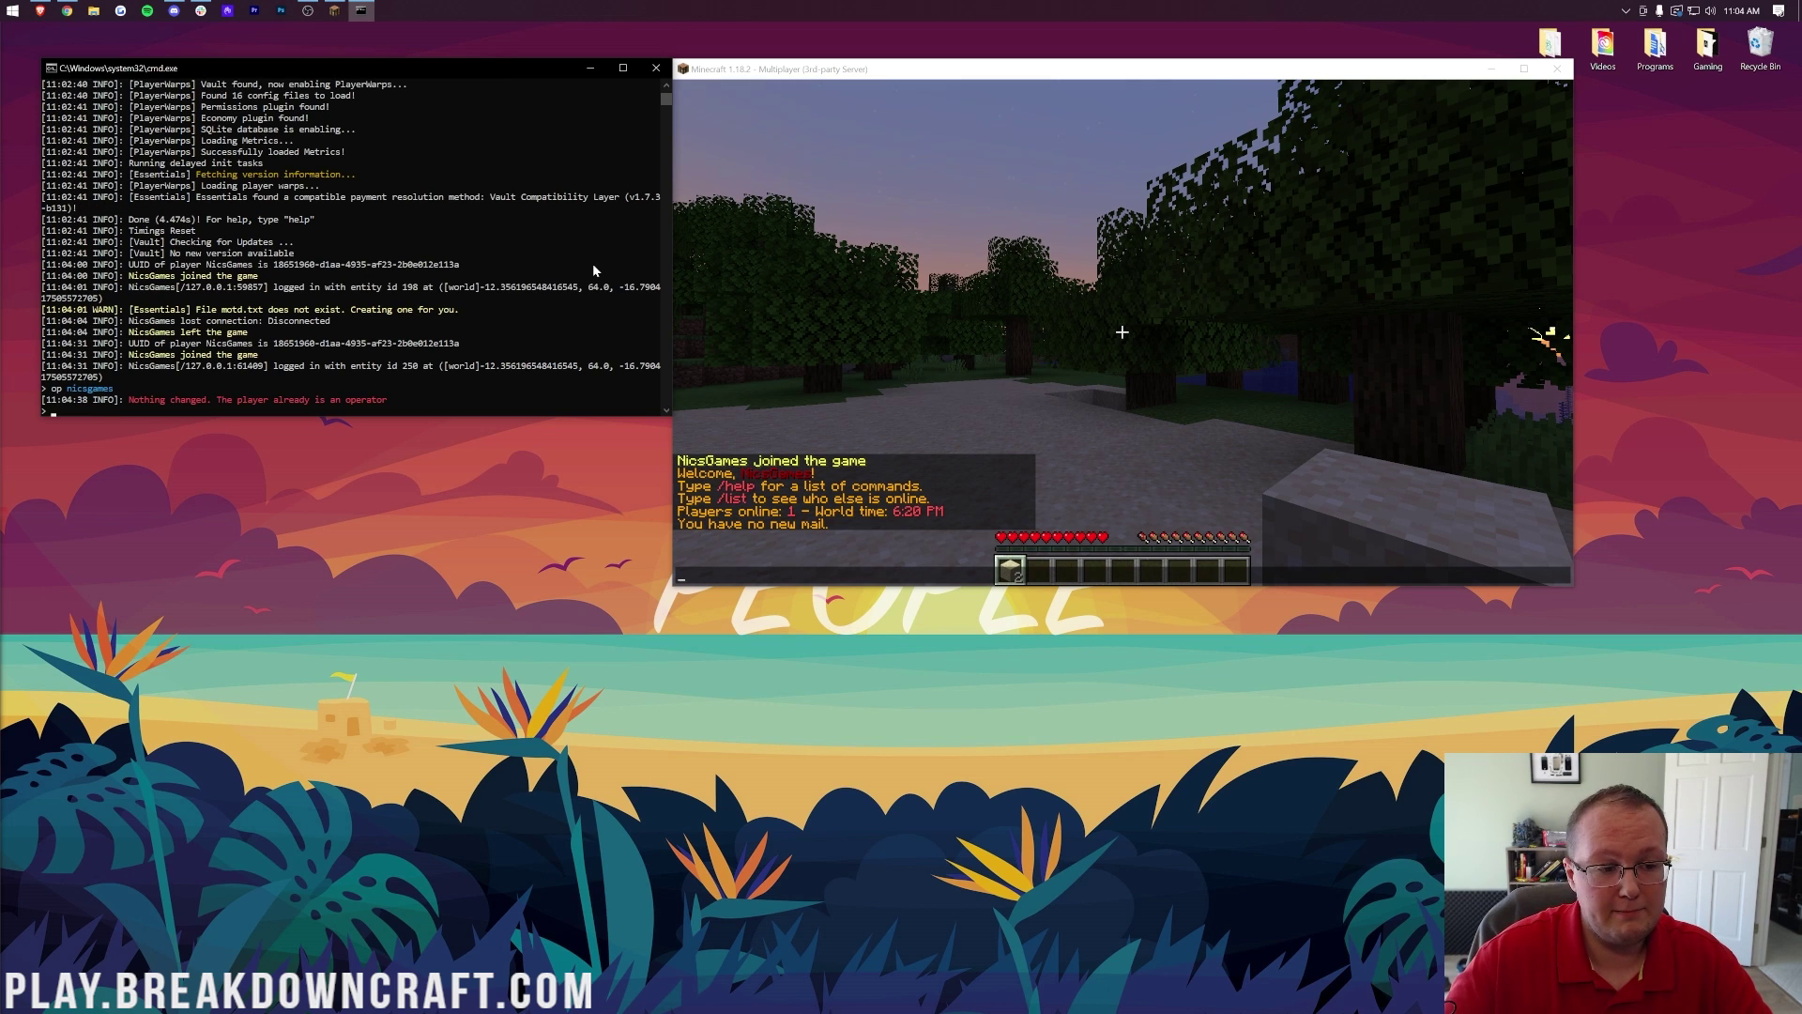
Run /plugins in chat to list the six installed plugins.
{"action": "left_click", "coordinate": [1041, 362]}
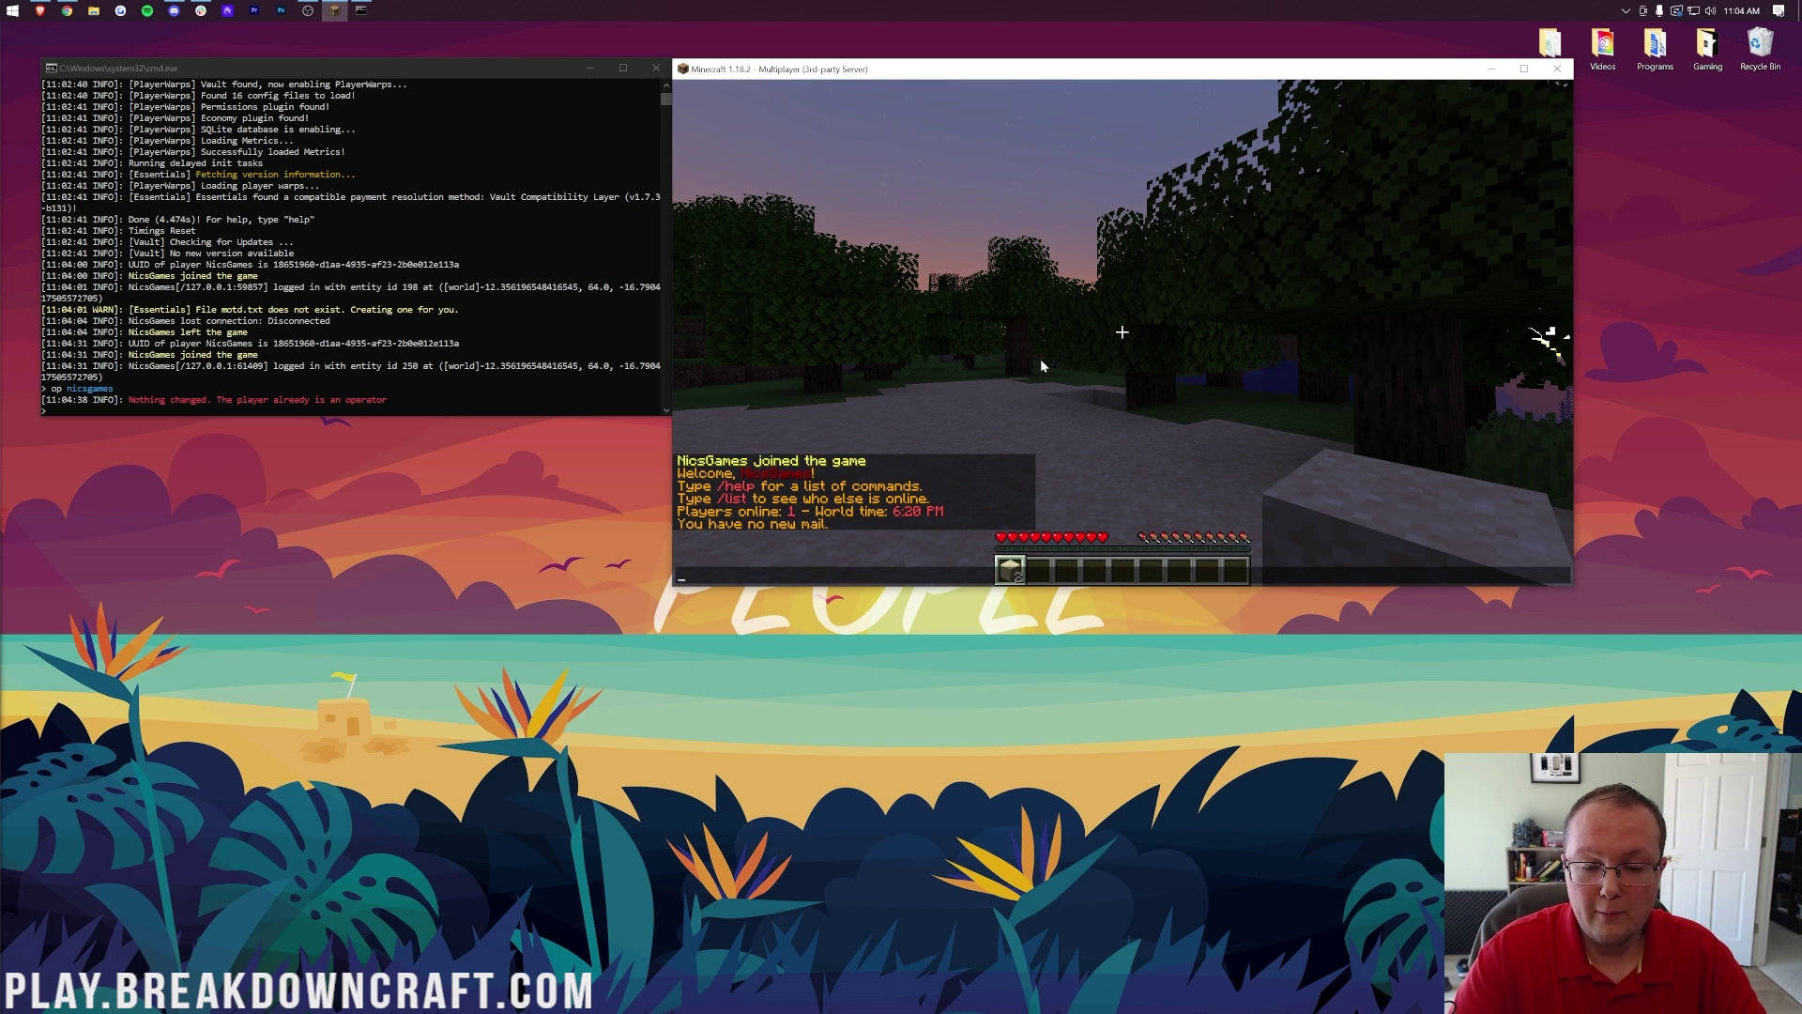
{"action": "type", "text": "/plugins"}
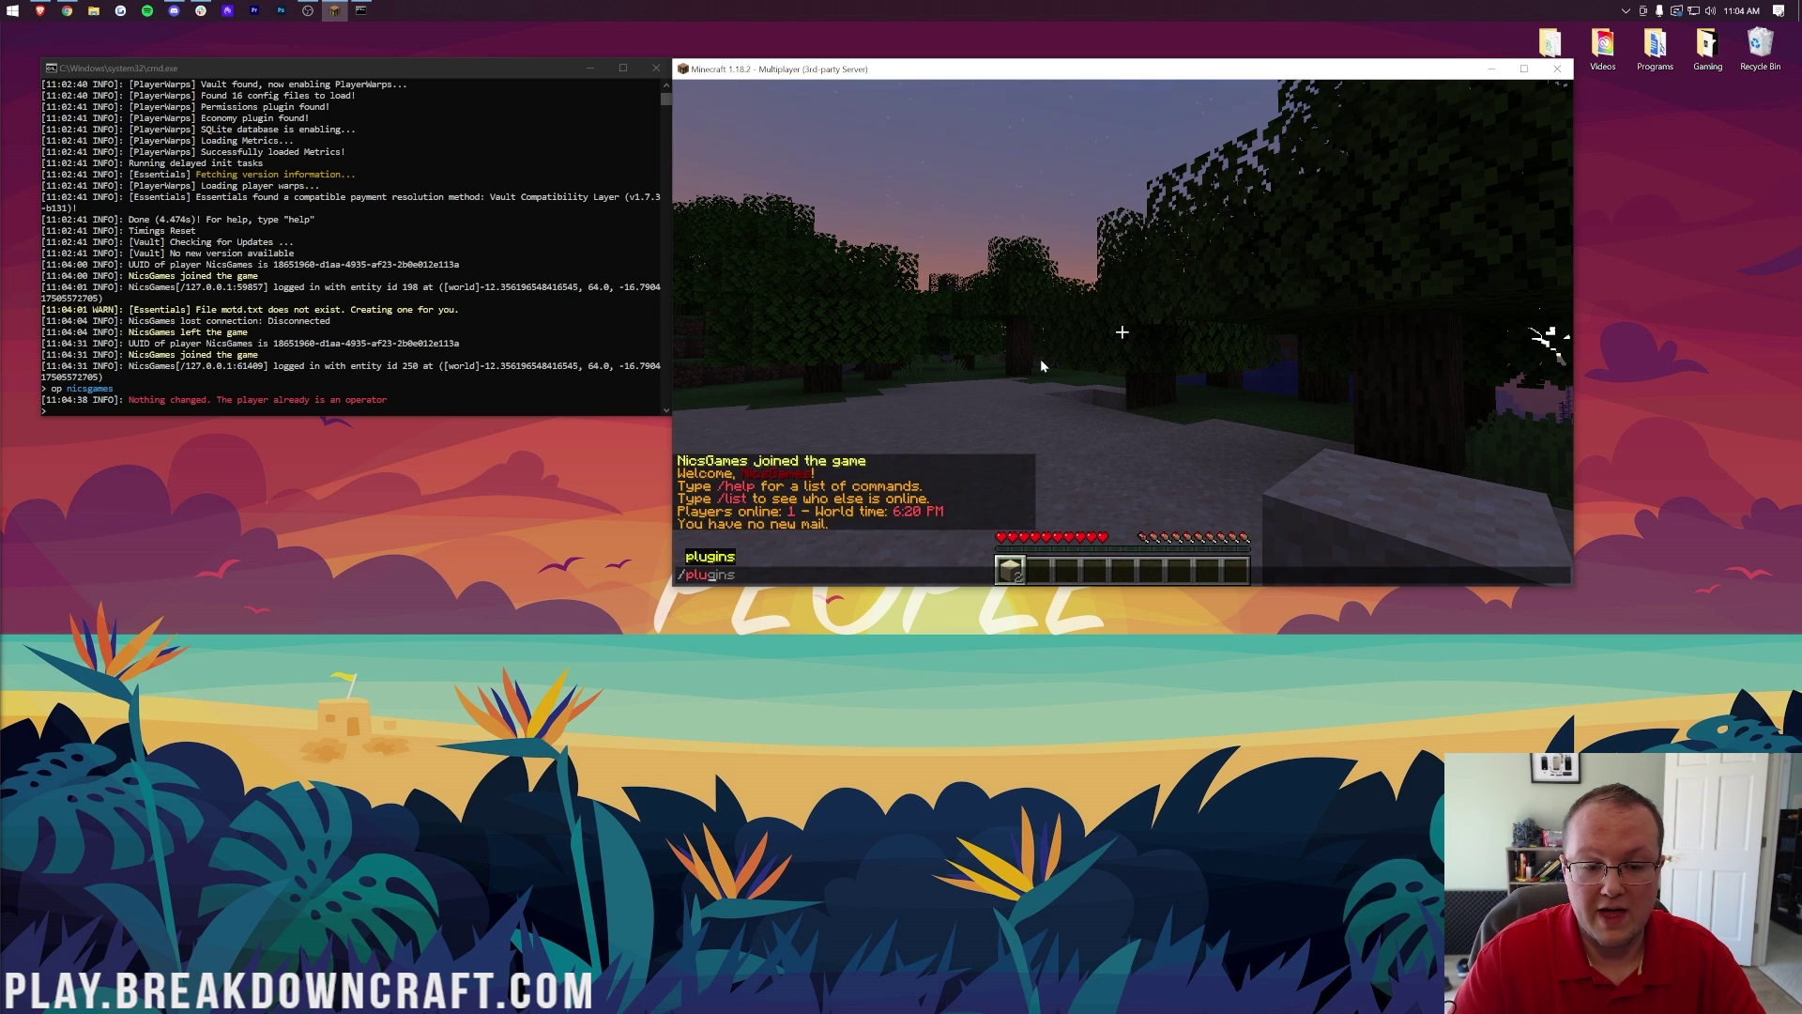
{"action": "key", "text": "Return"}
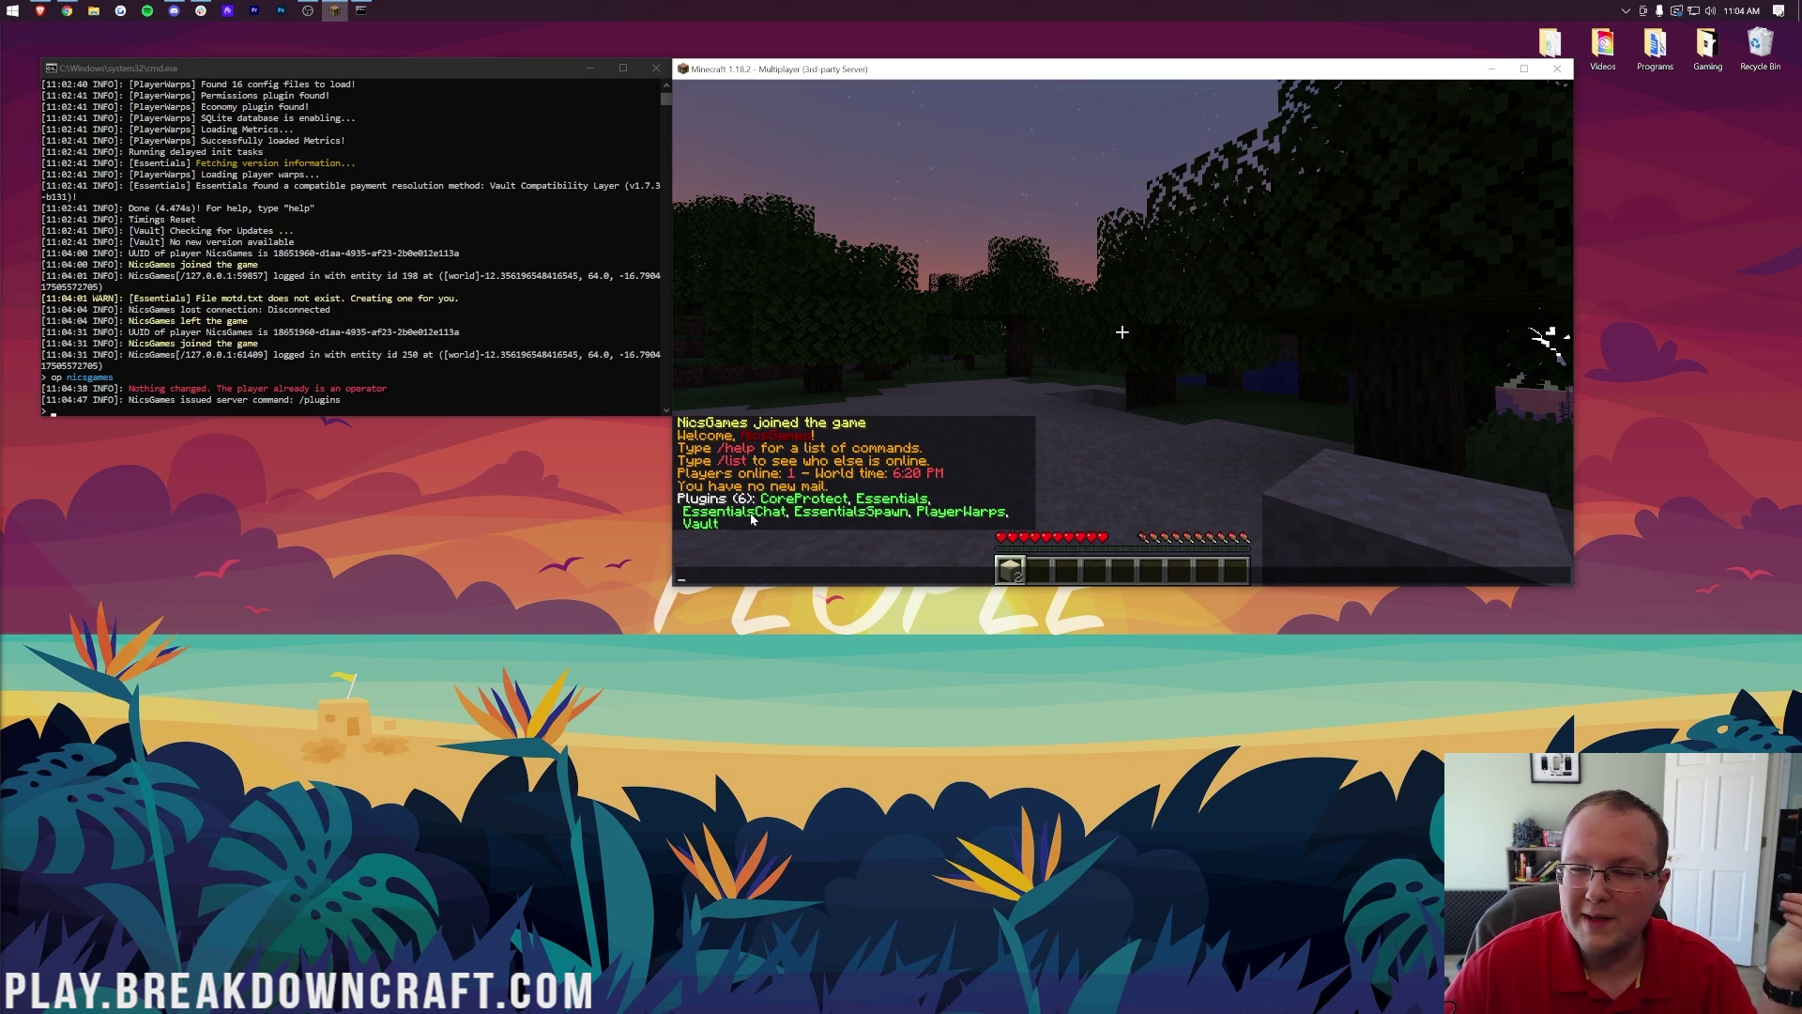
{"action": "key", "text": "Escape"}
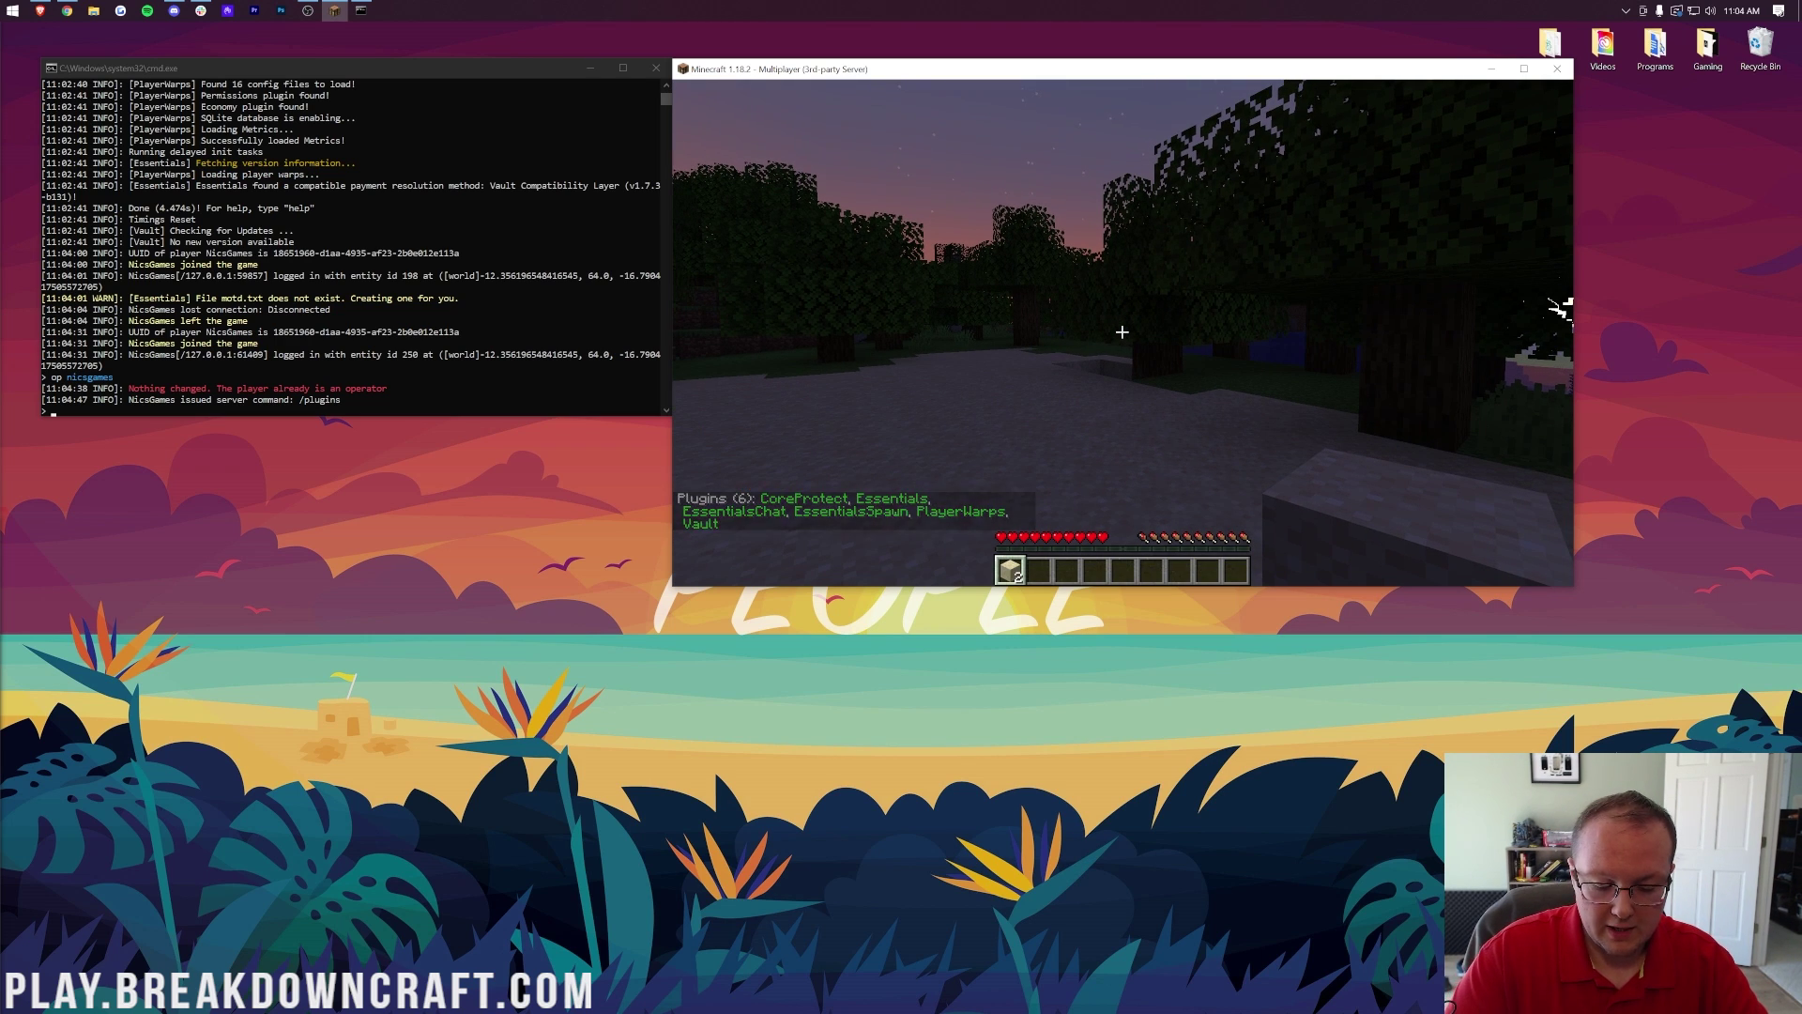
Make it daytime in Minecraft with /time set day.
{"action": "type", "text": "/tein"}
{"action": "key", "text": "BackSpace"}
{"action": "key", "text": "BackSpace"}
{"action": "type", "text": "ime set day"}
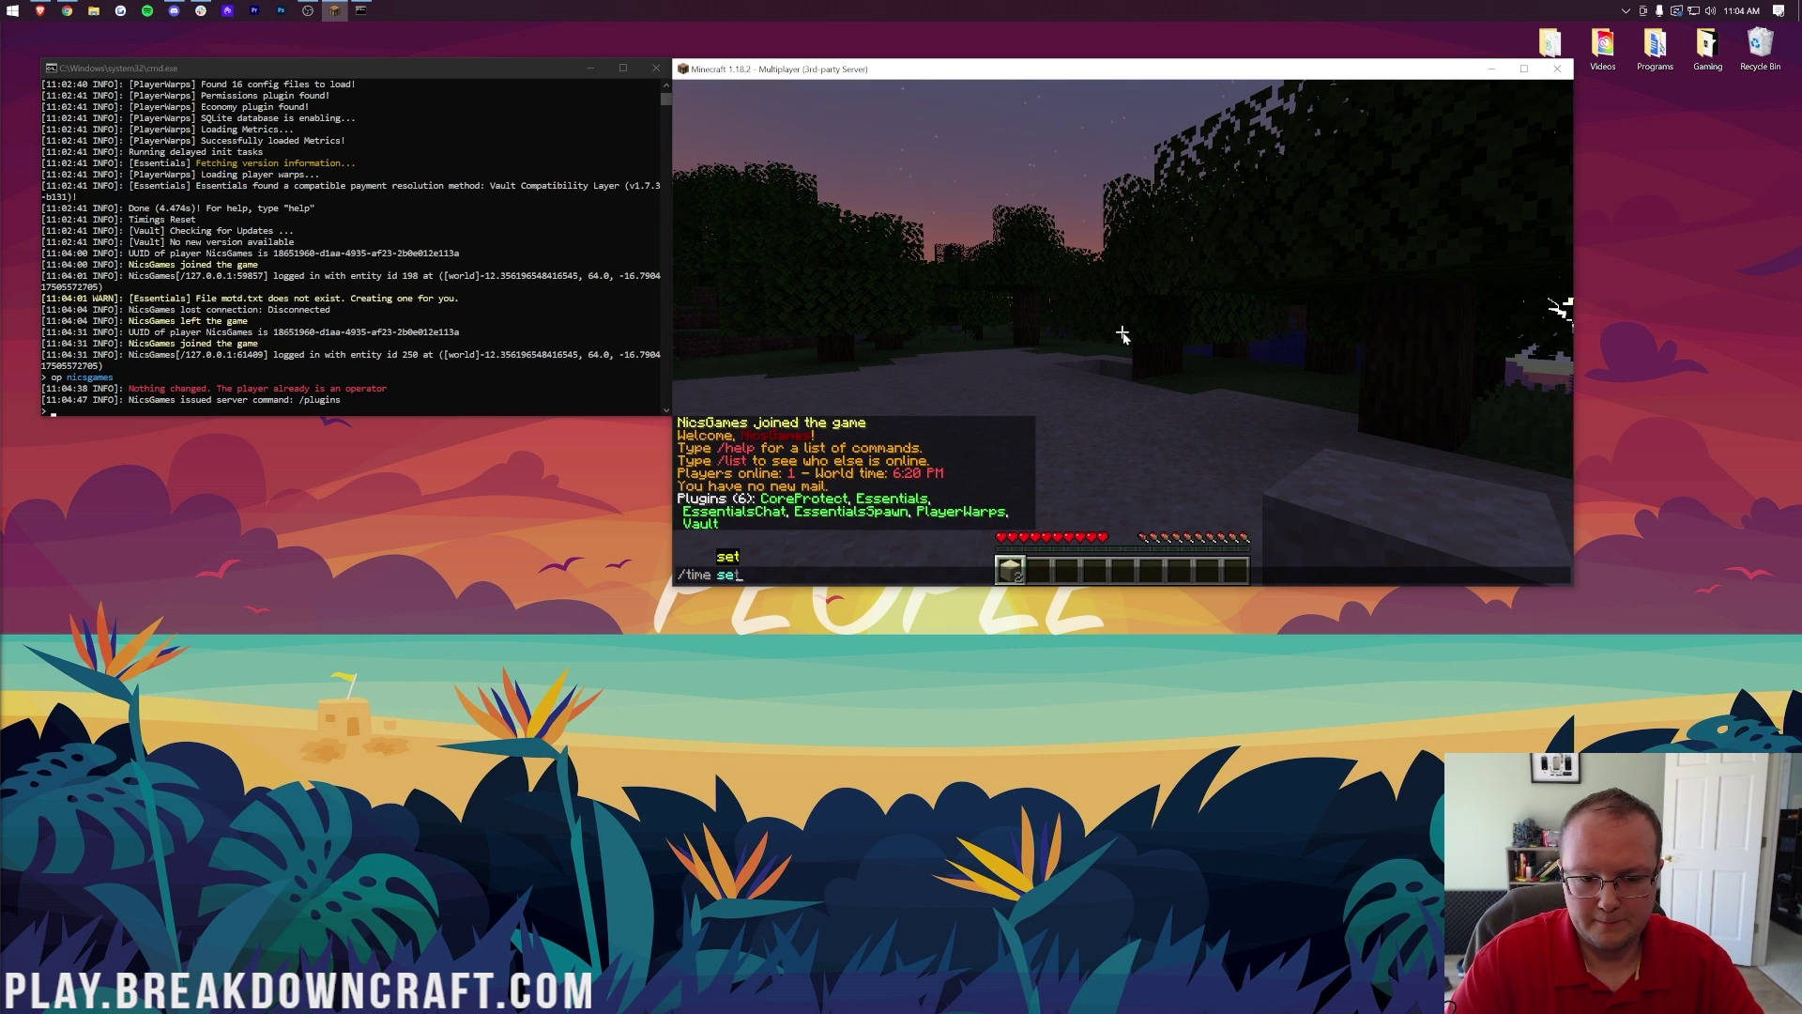
{"action": "key", "text": "Return"}
Place sand on the ground ahead, then break a block beside it.
{"action": "right_click", "coordinate": [1122, 332]}
{"action": "right_click", "coordinate": [1122, 331]}
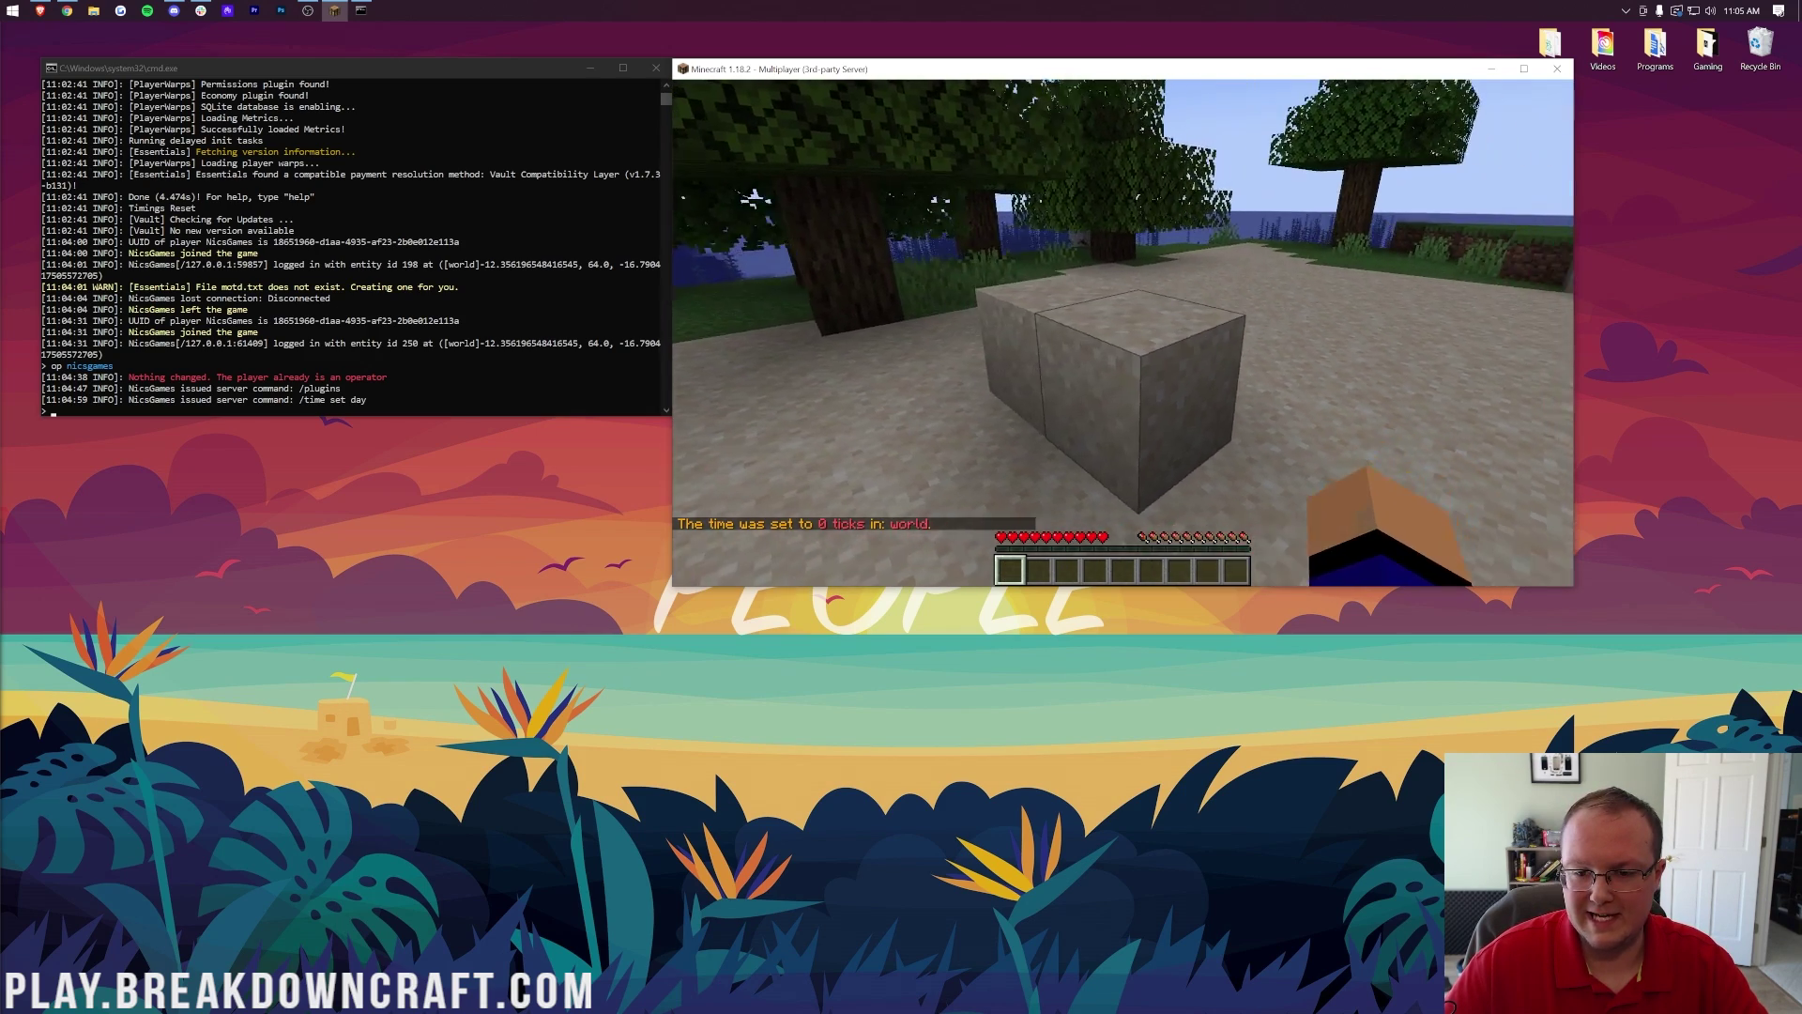
{"action": "left_click", "coordinate": [1122, 332]}
{"action": "left_click_drag", "start_coordinate": [1122, 331], "coordinate": [1122, 332]}
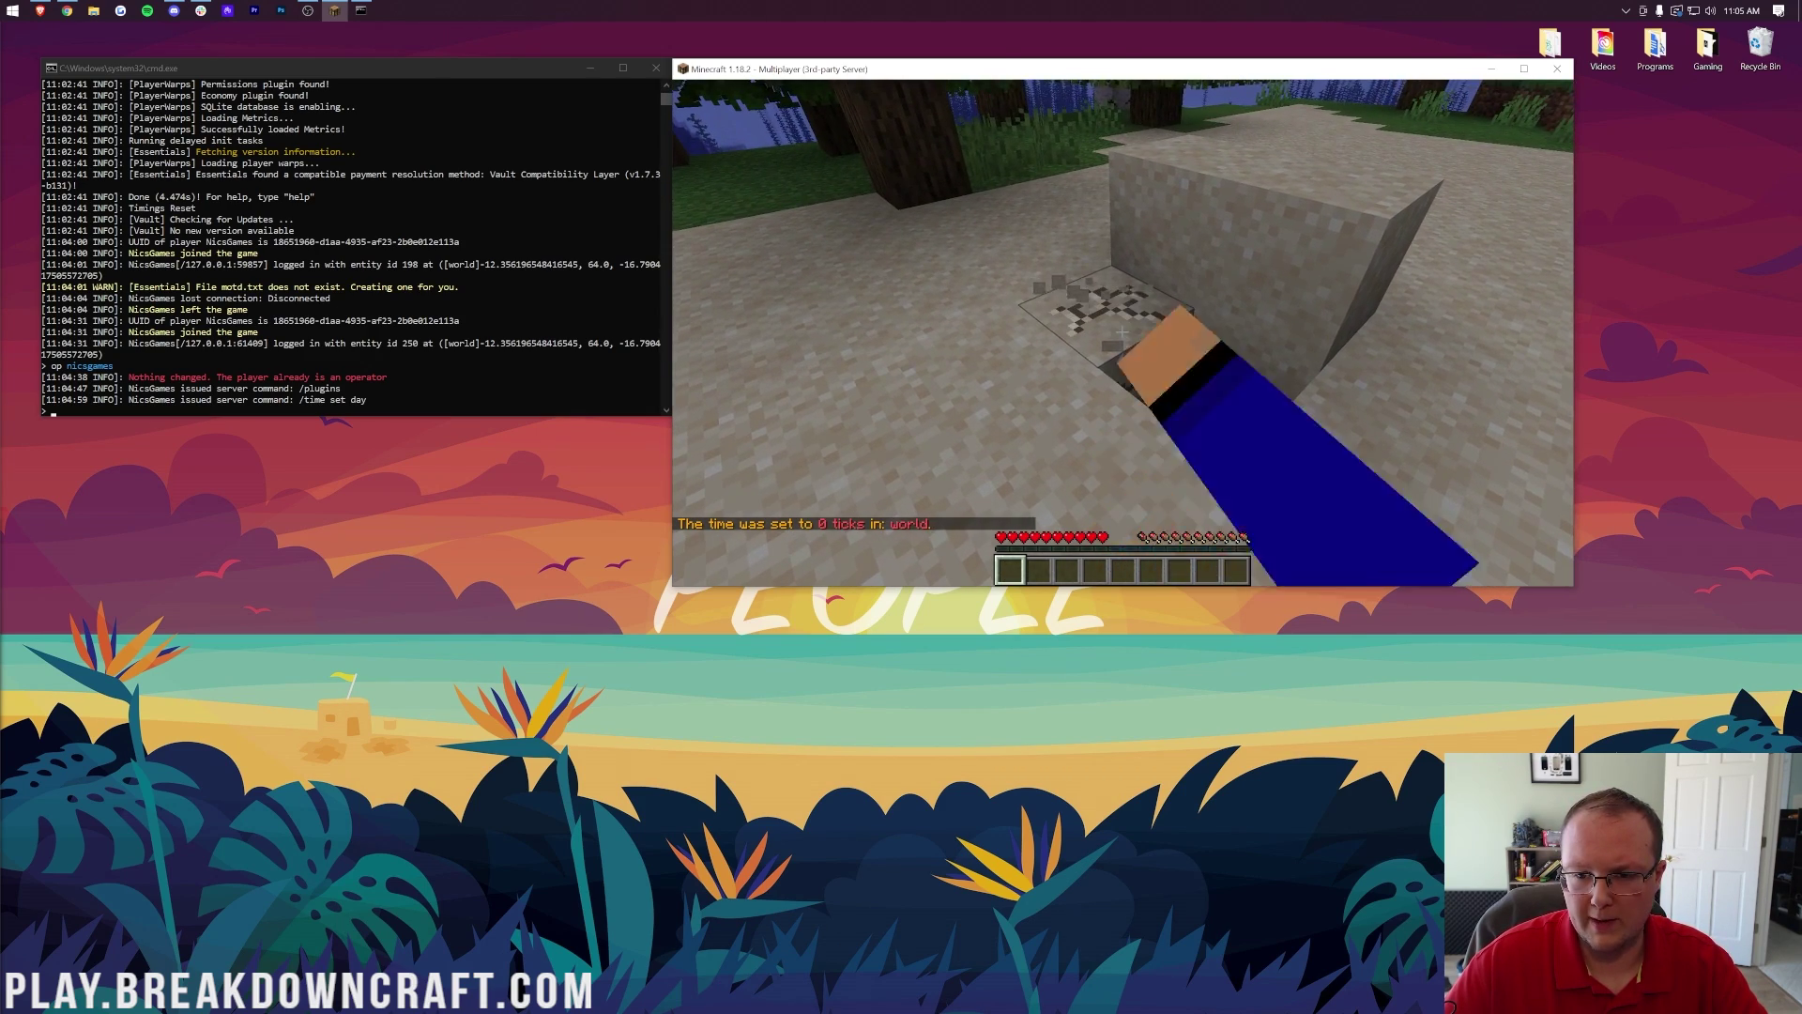
Turn on the CoreProtect inspector with /co i and check four placed and broken sand spots.
{"action": "key", "text": "slash"}
{"action": "type", "text": "co i"}
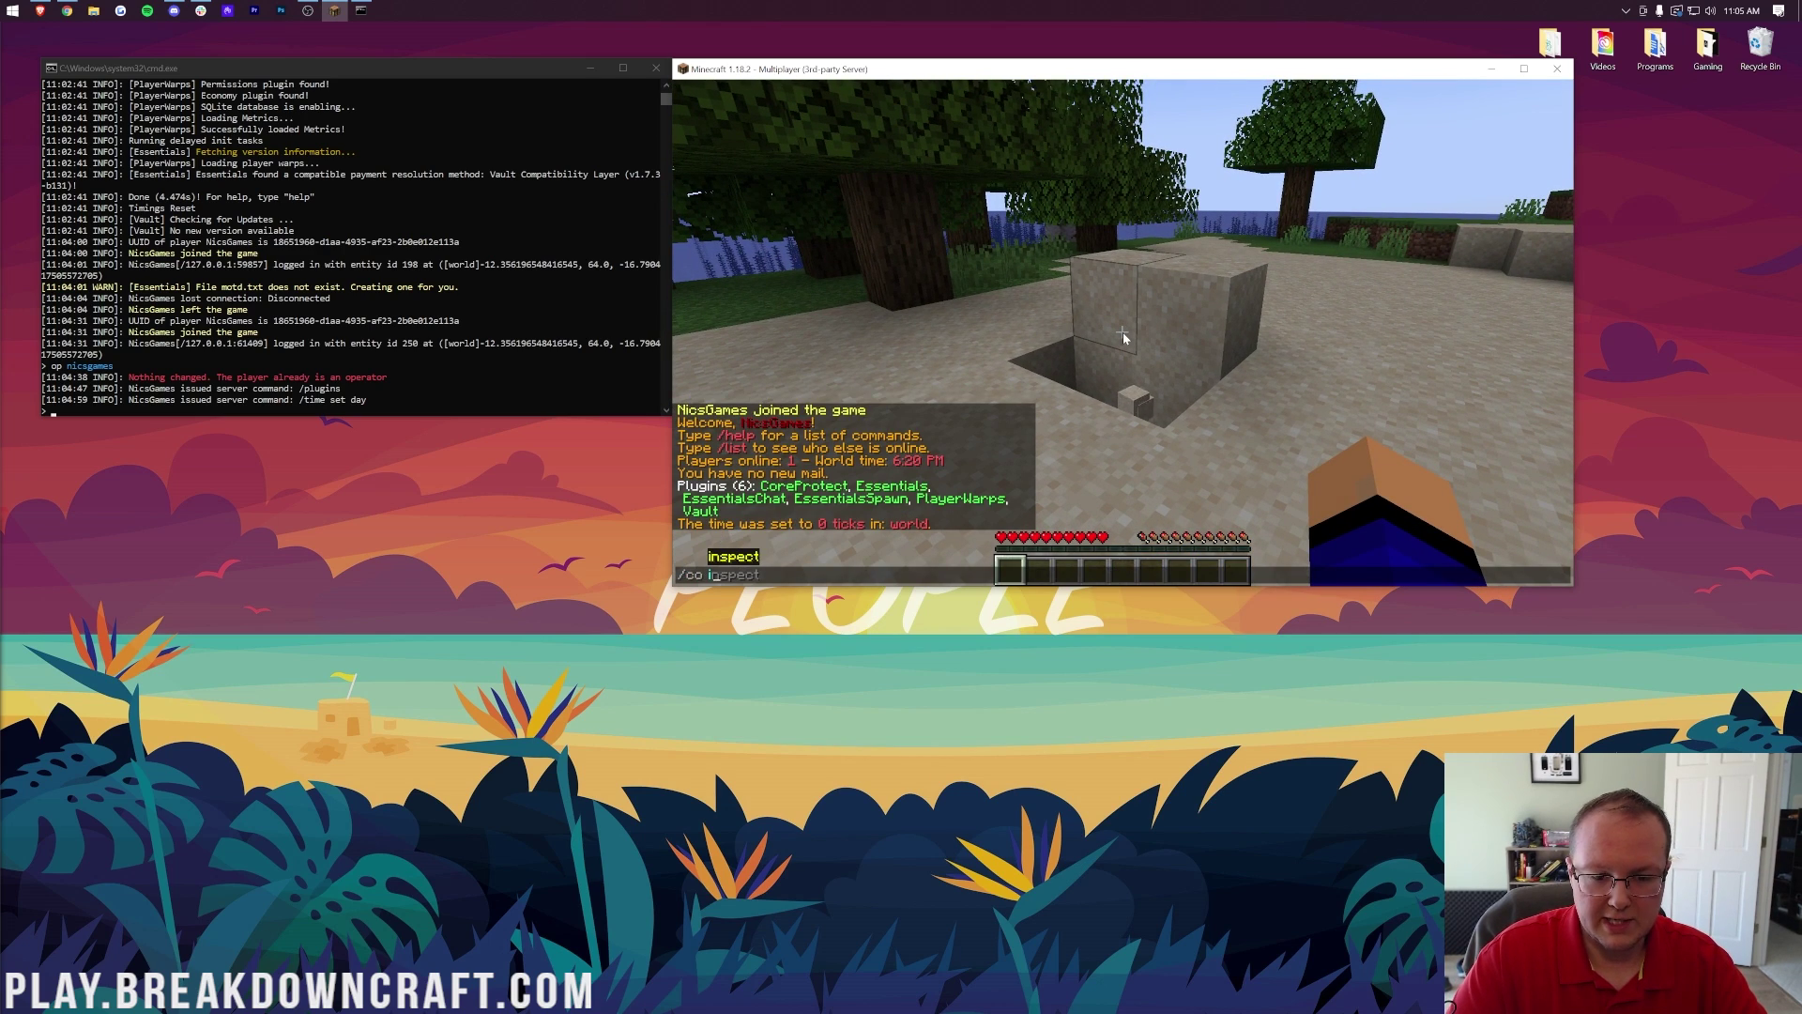
{"action": "key", "text": "Return"}
{"action": "left_click", "coordinate": [1123, 331]}
{"action": "left_click", "coordinate": [1123, 332]}
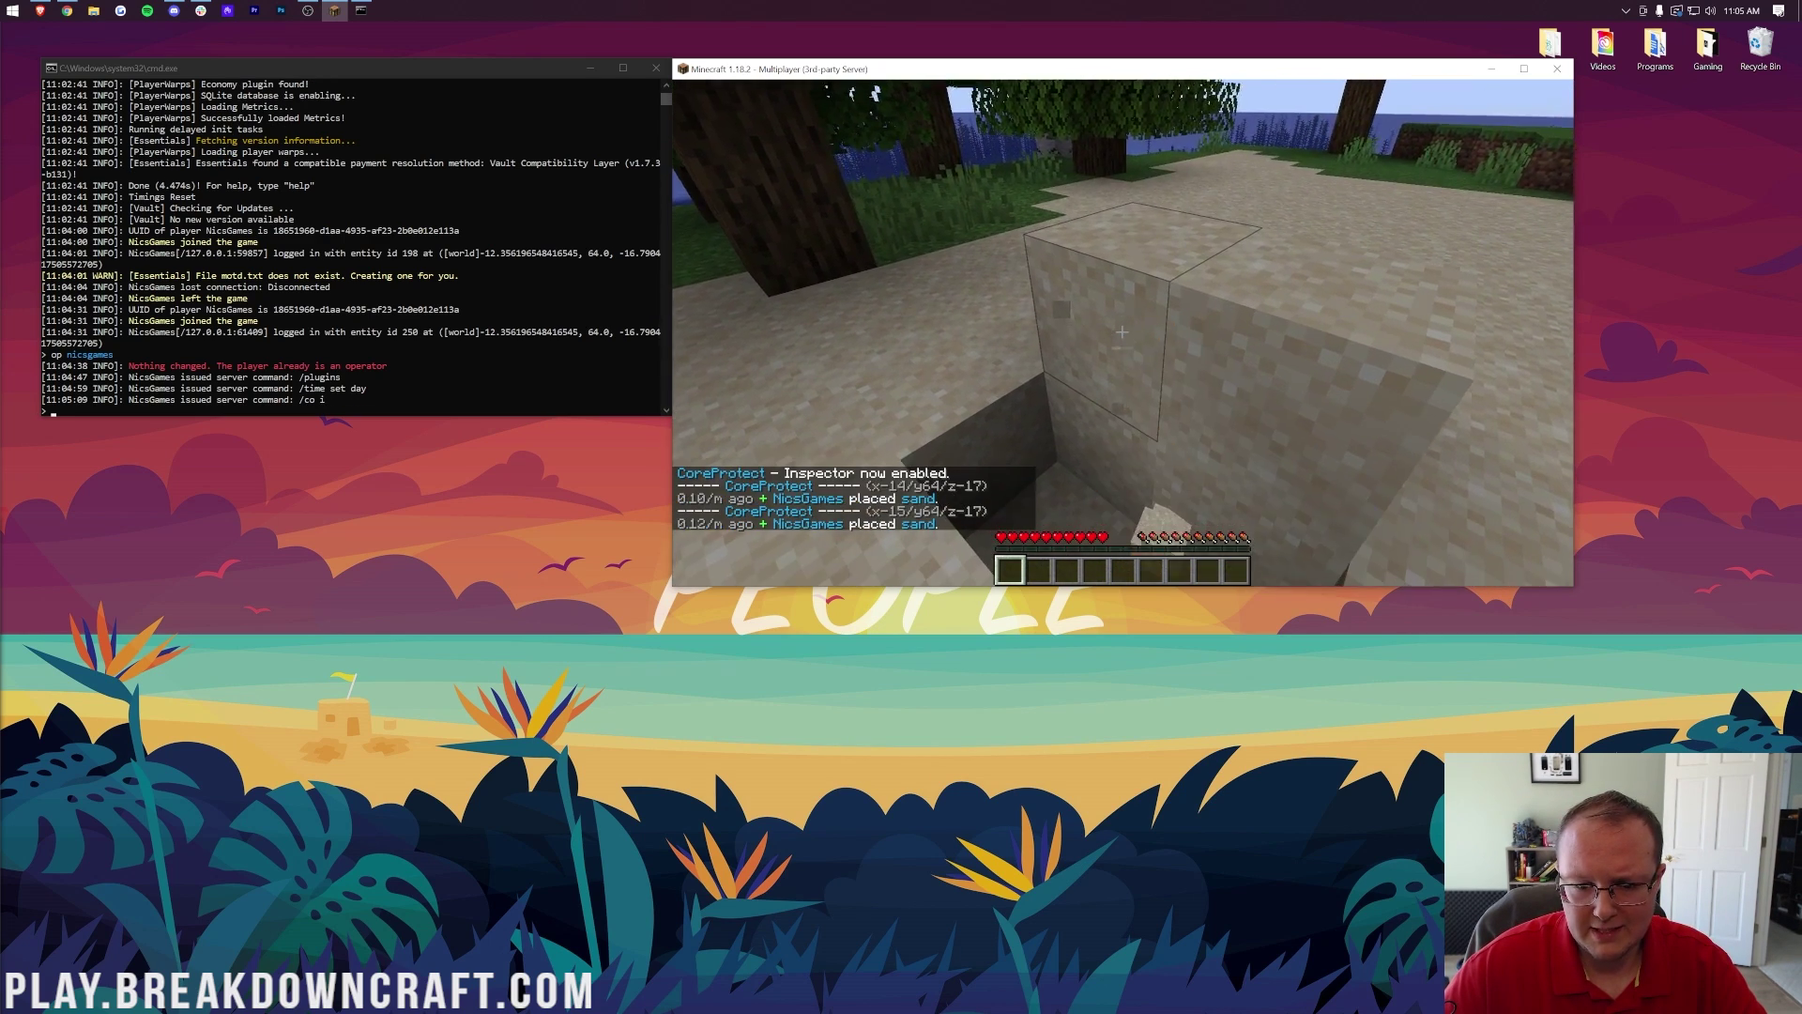
{"action": "left_click", "coordinate": [1123, 331]}
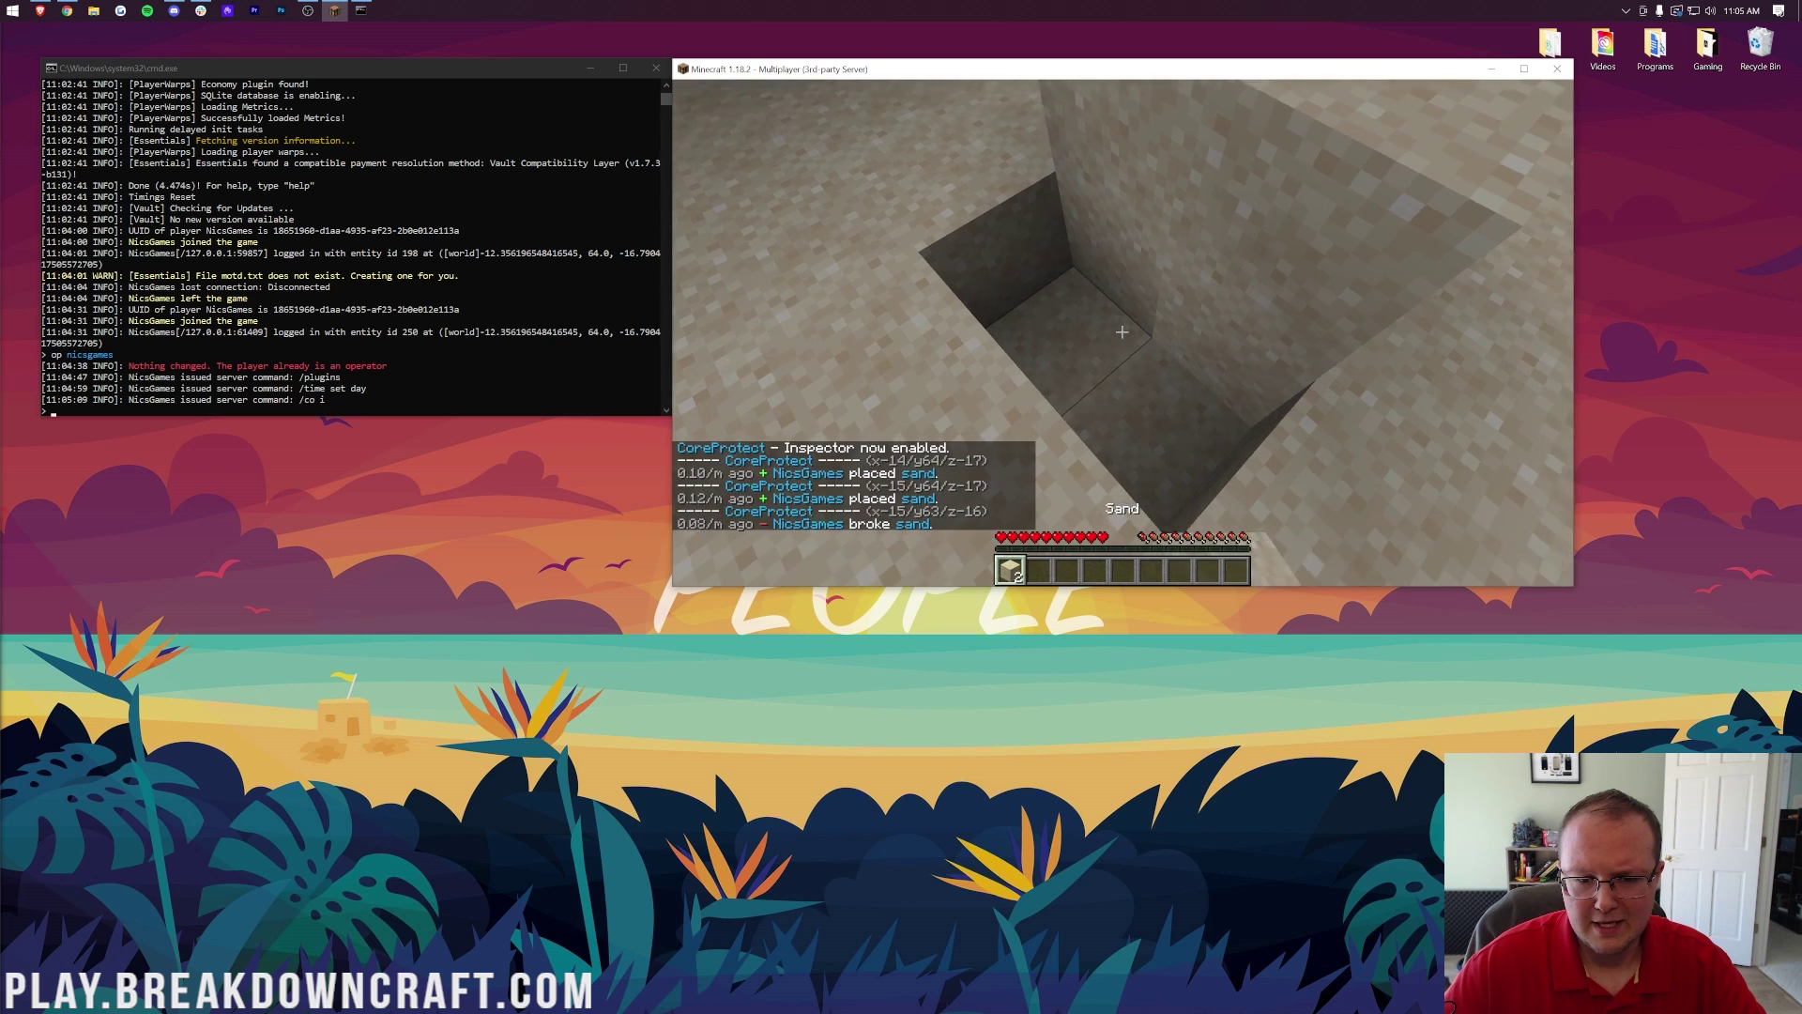
{"action": "left_click", "coordinate": [1122, 331]}
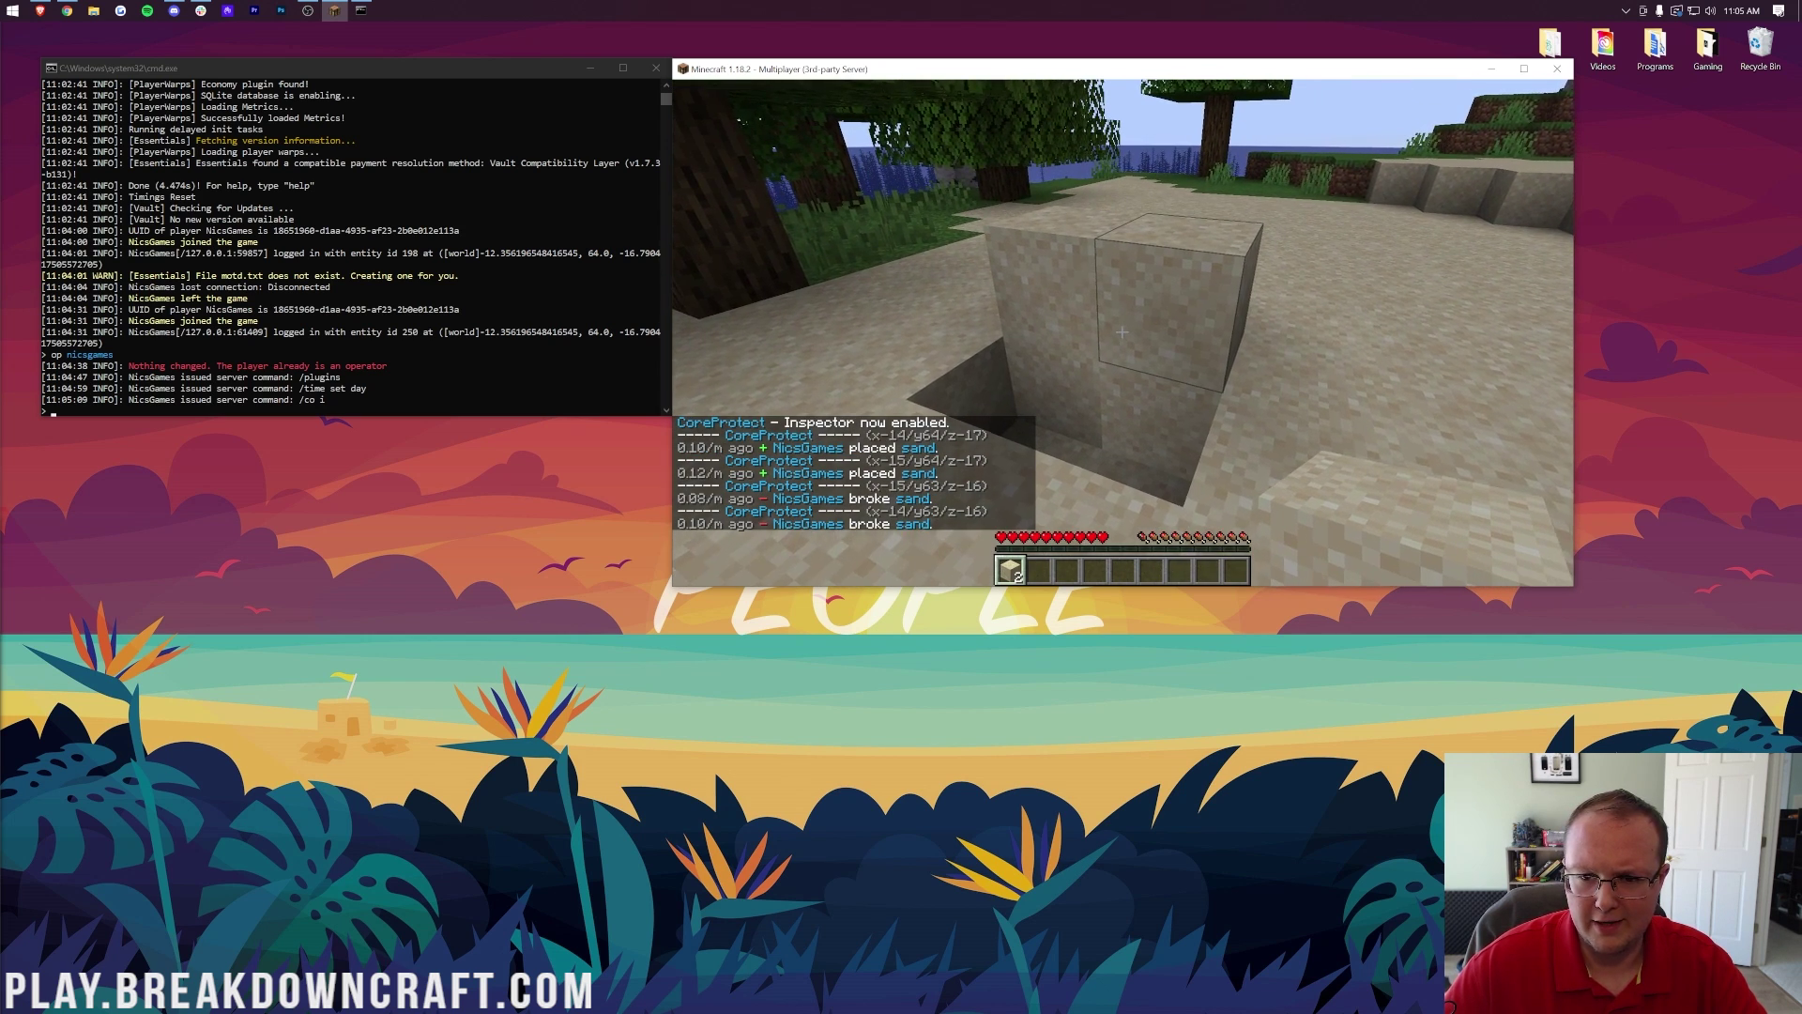
Roll back the last 3 minutes within radius 10 with /co rollback, then inspect the restored sand.
{"action": "key", "text": "slash"}
{"action": "type", "text": "co"}
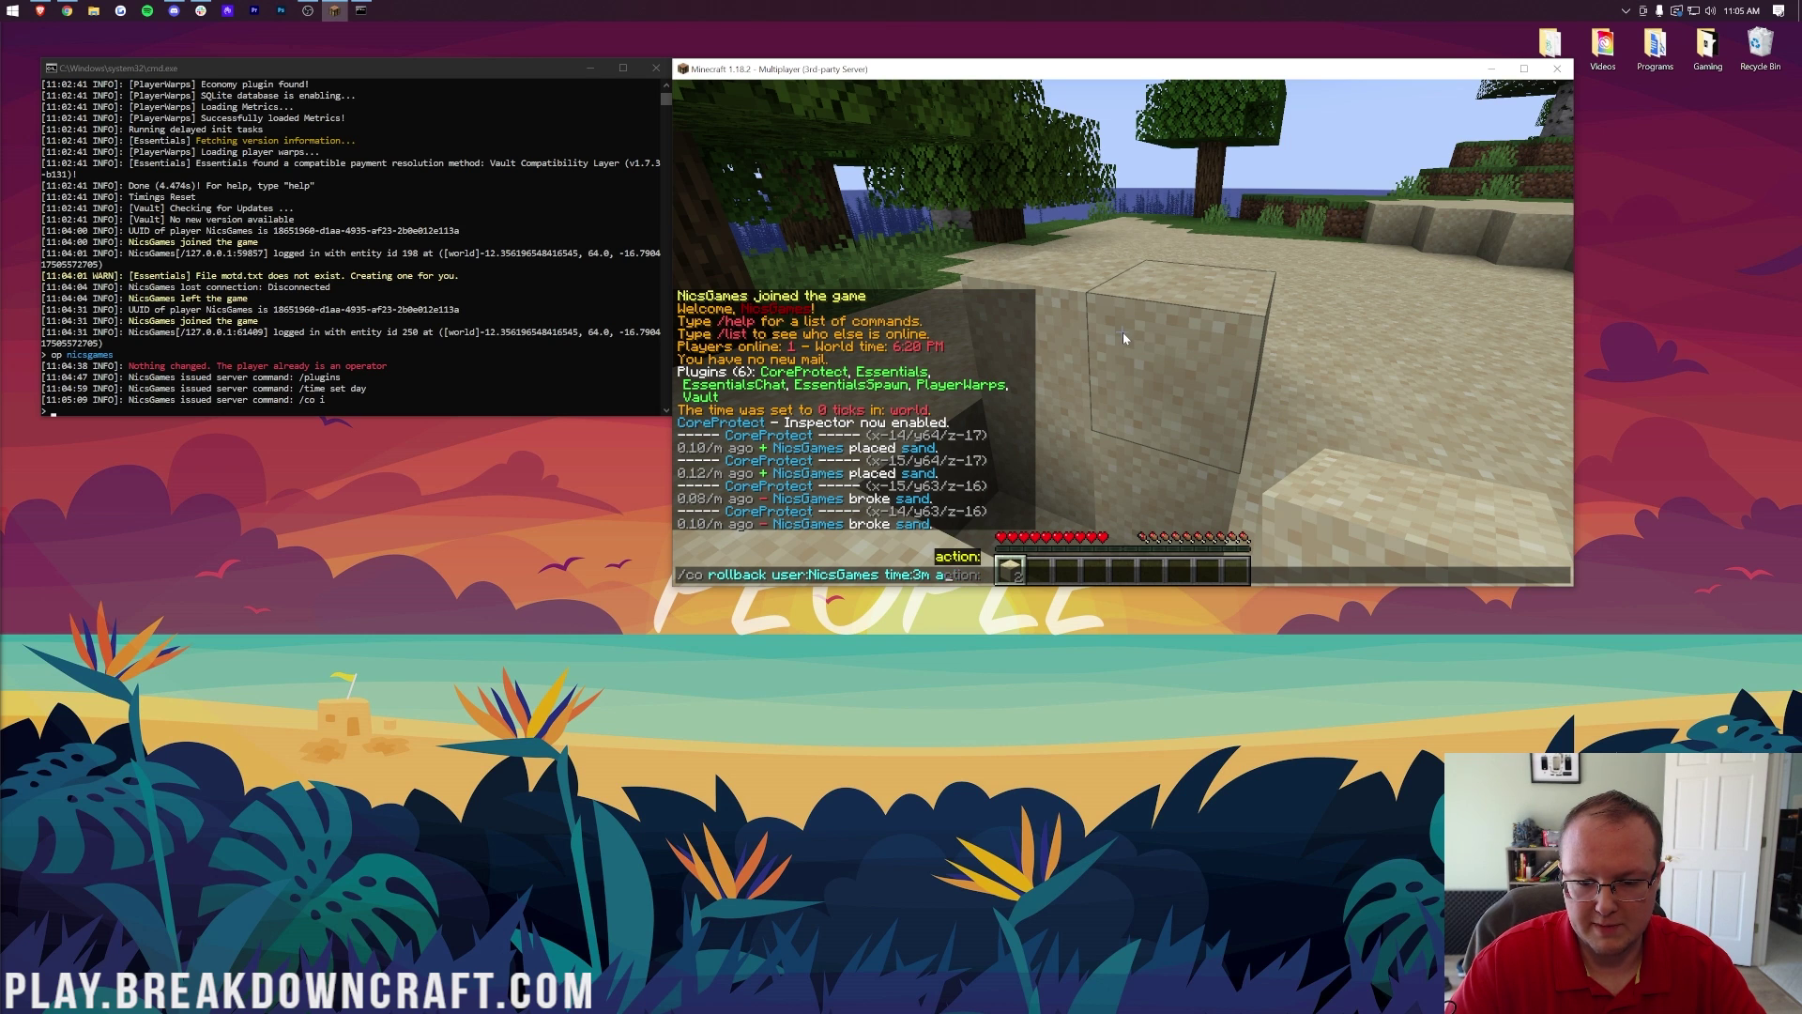
{"action": "key", "text": "Return"}
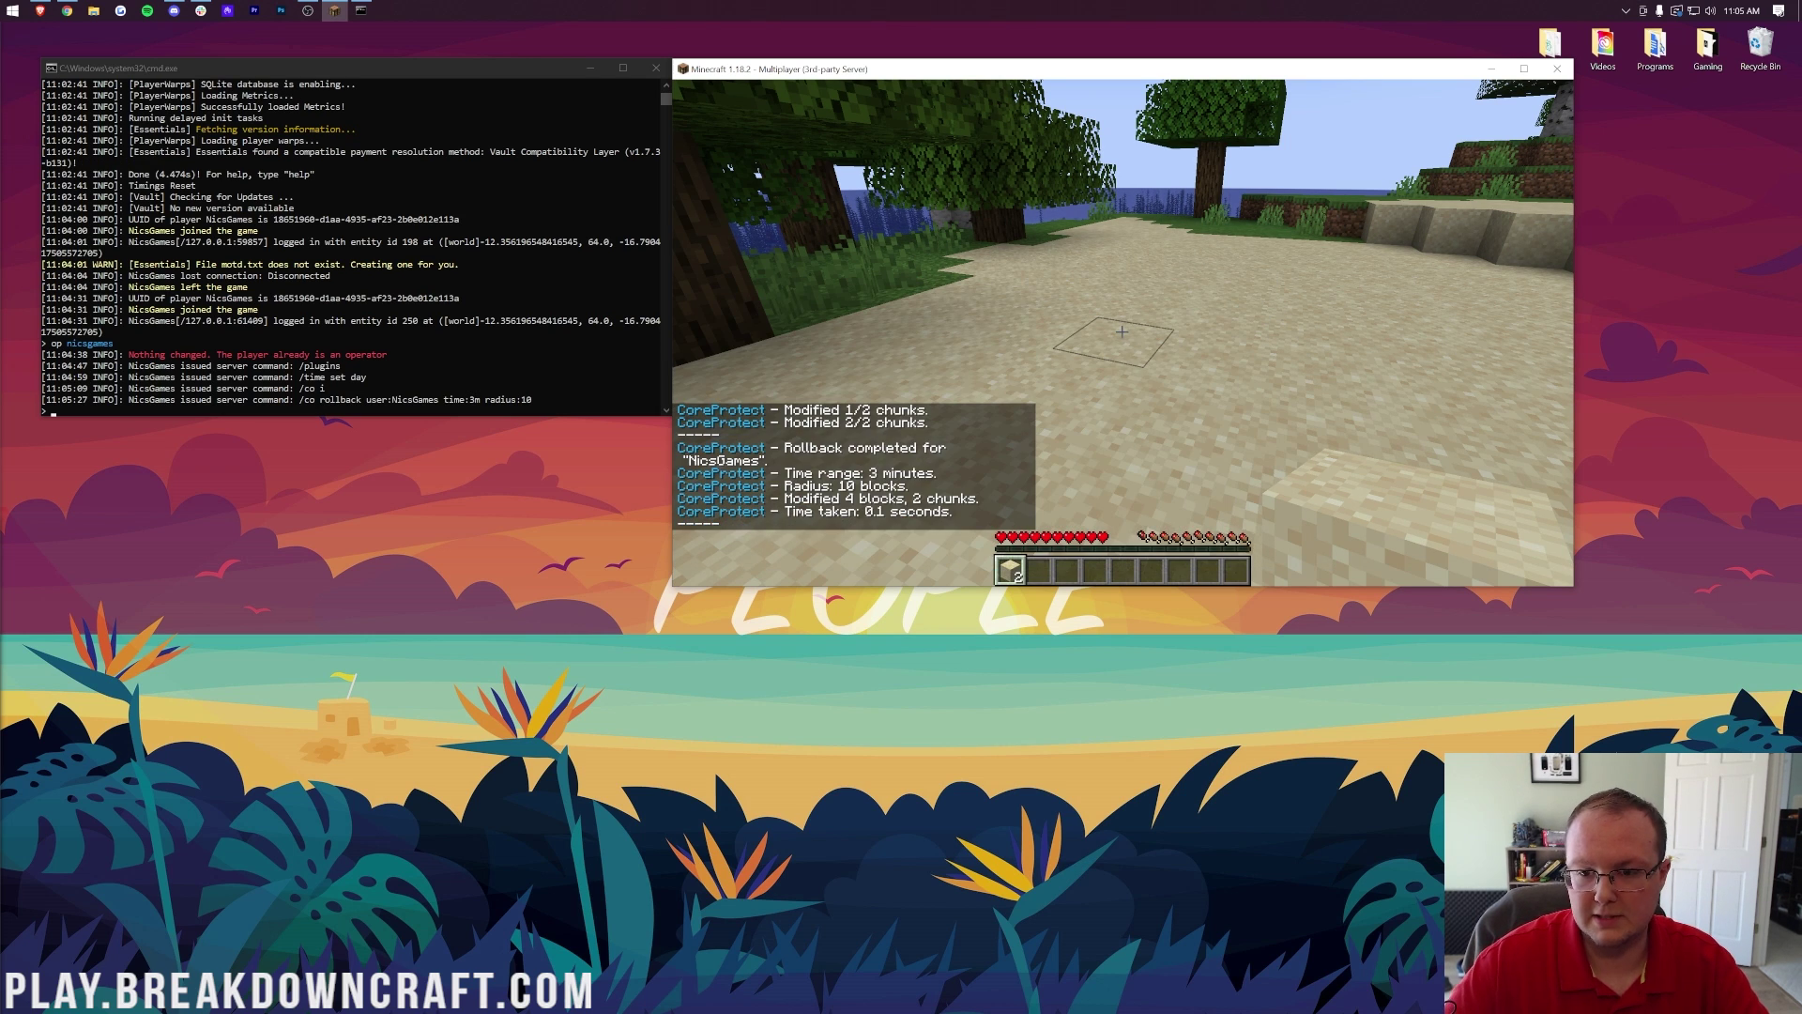
{"action": "left_click", "coordinate": [1122, 331]}
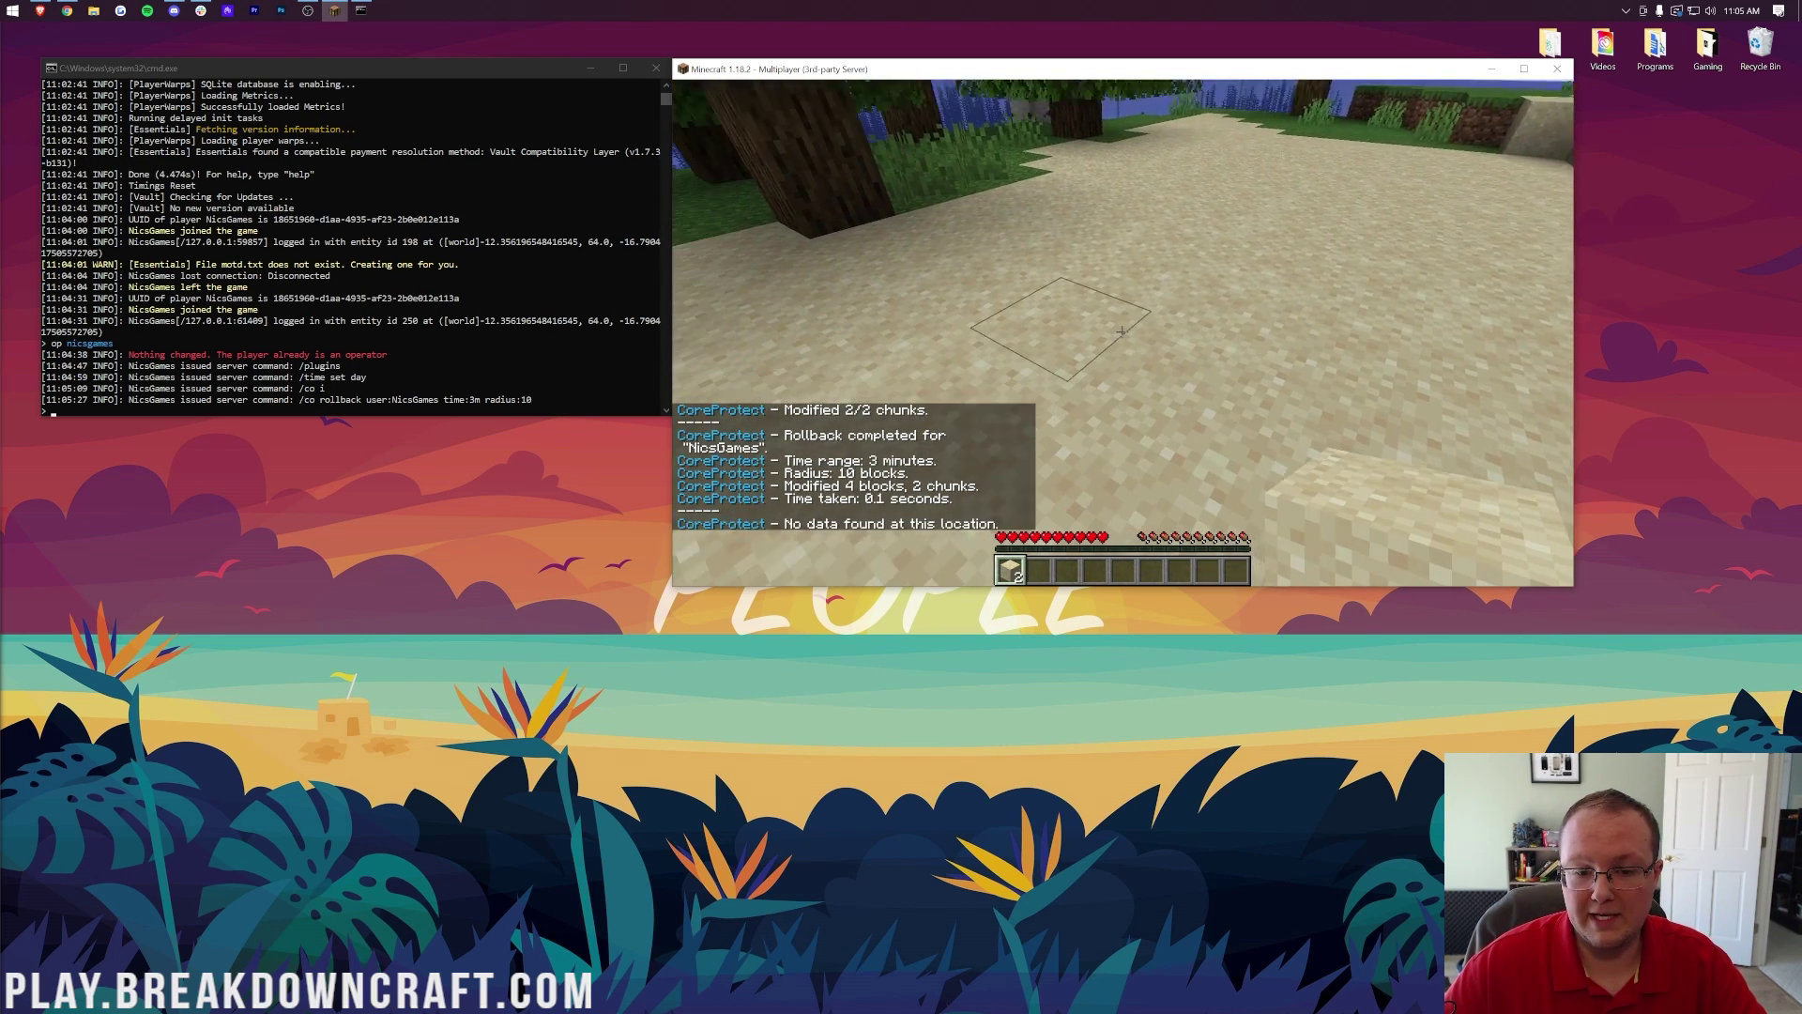
{"action": "left_click", "coordinate": [1122, 332]}
{"action": "left_click", "coordinate": [1122, 331]}
{"action": "left_click", "coordinate": [1122, 331]}
{"action": "left_click", "coordinate": [1122, 331]}
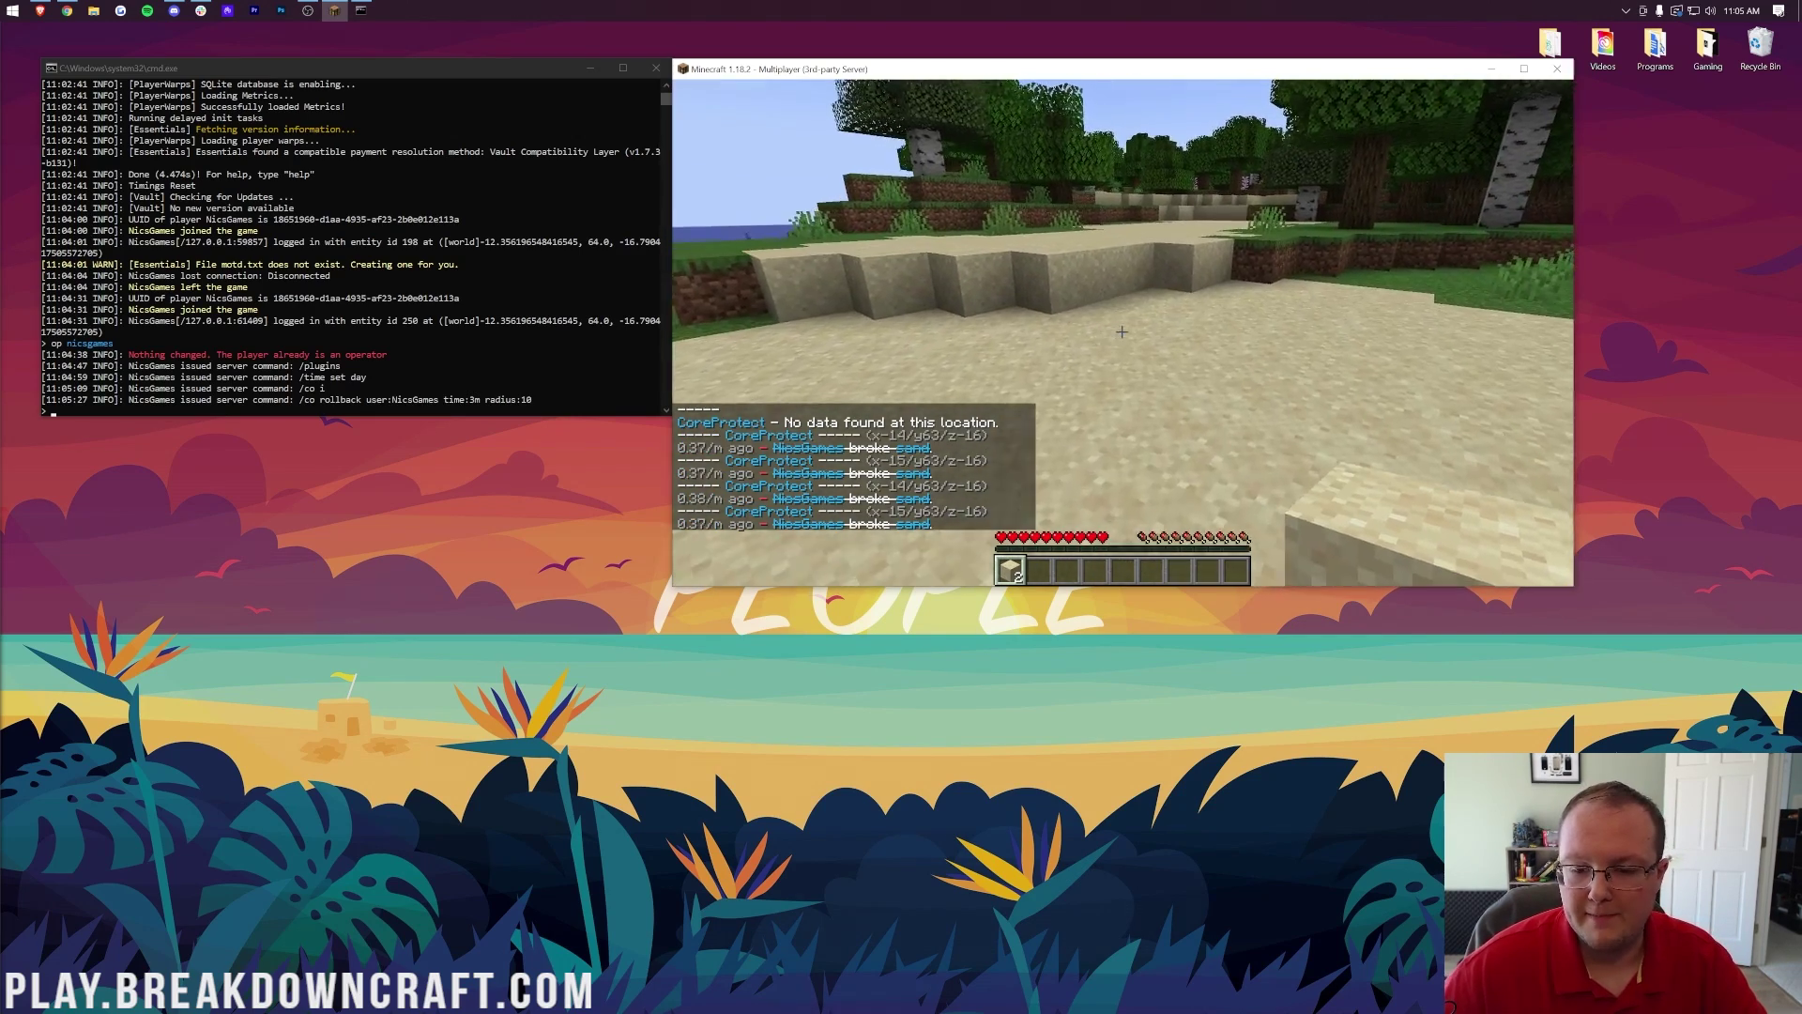
{"action": "key", "text": "slash"}
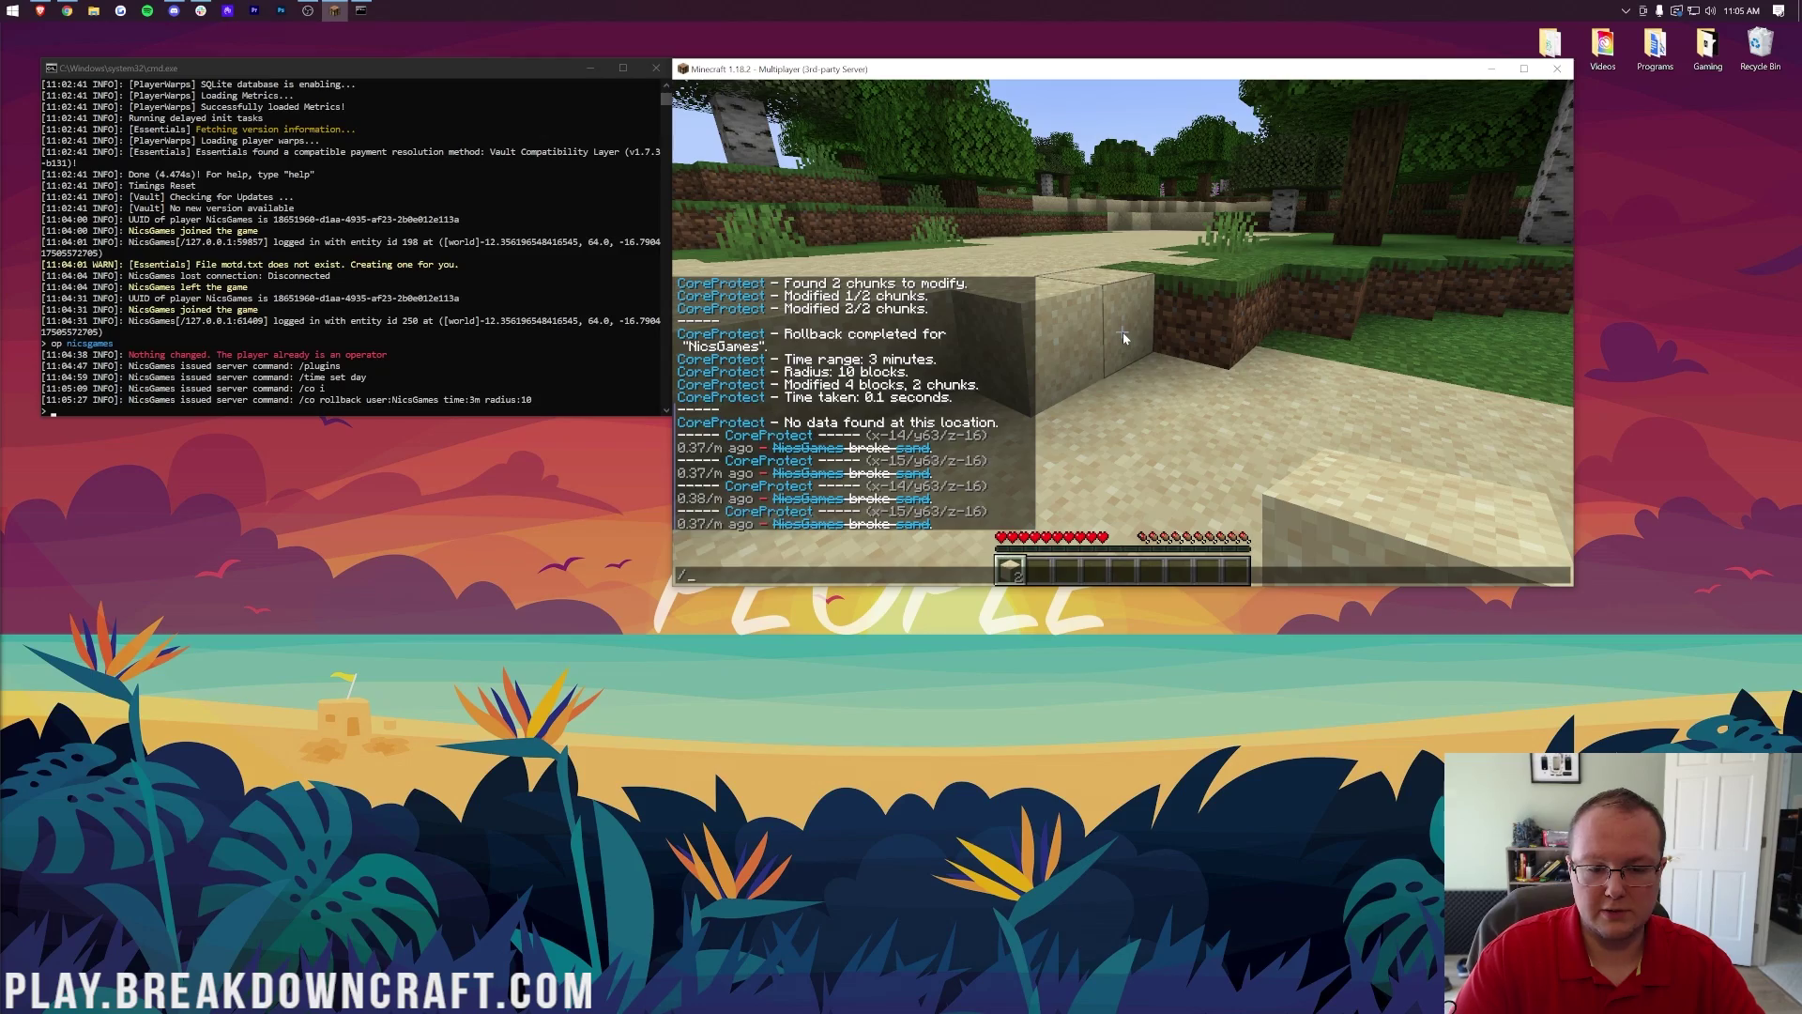
Set the spawn at the current spot with /setspawn, then teleport there with /spawn.
{"action": "key", "text": "Return"}
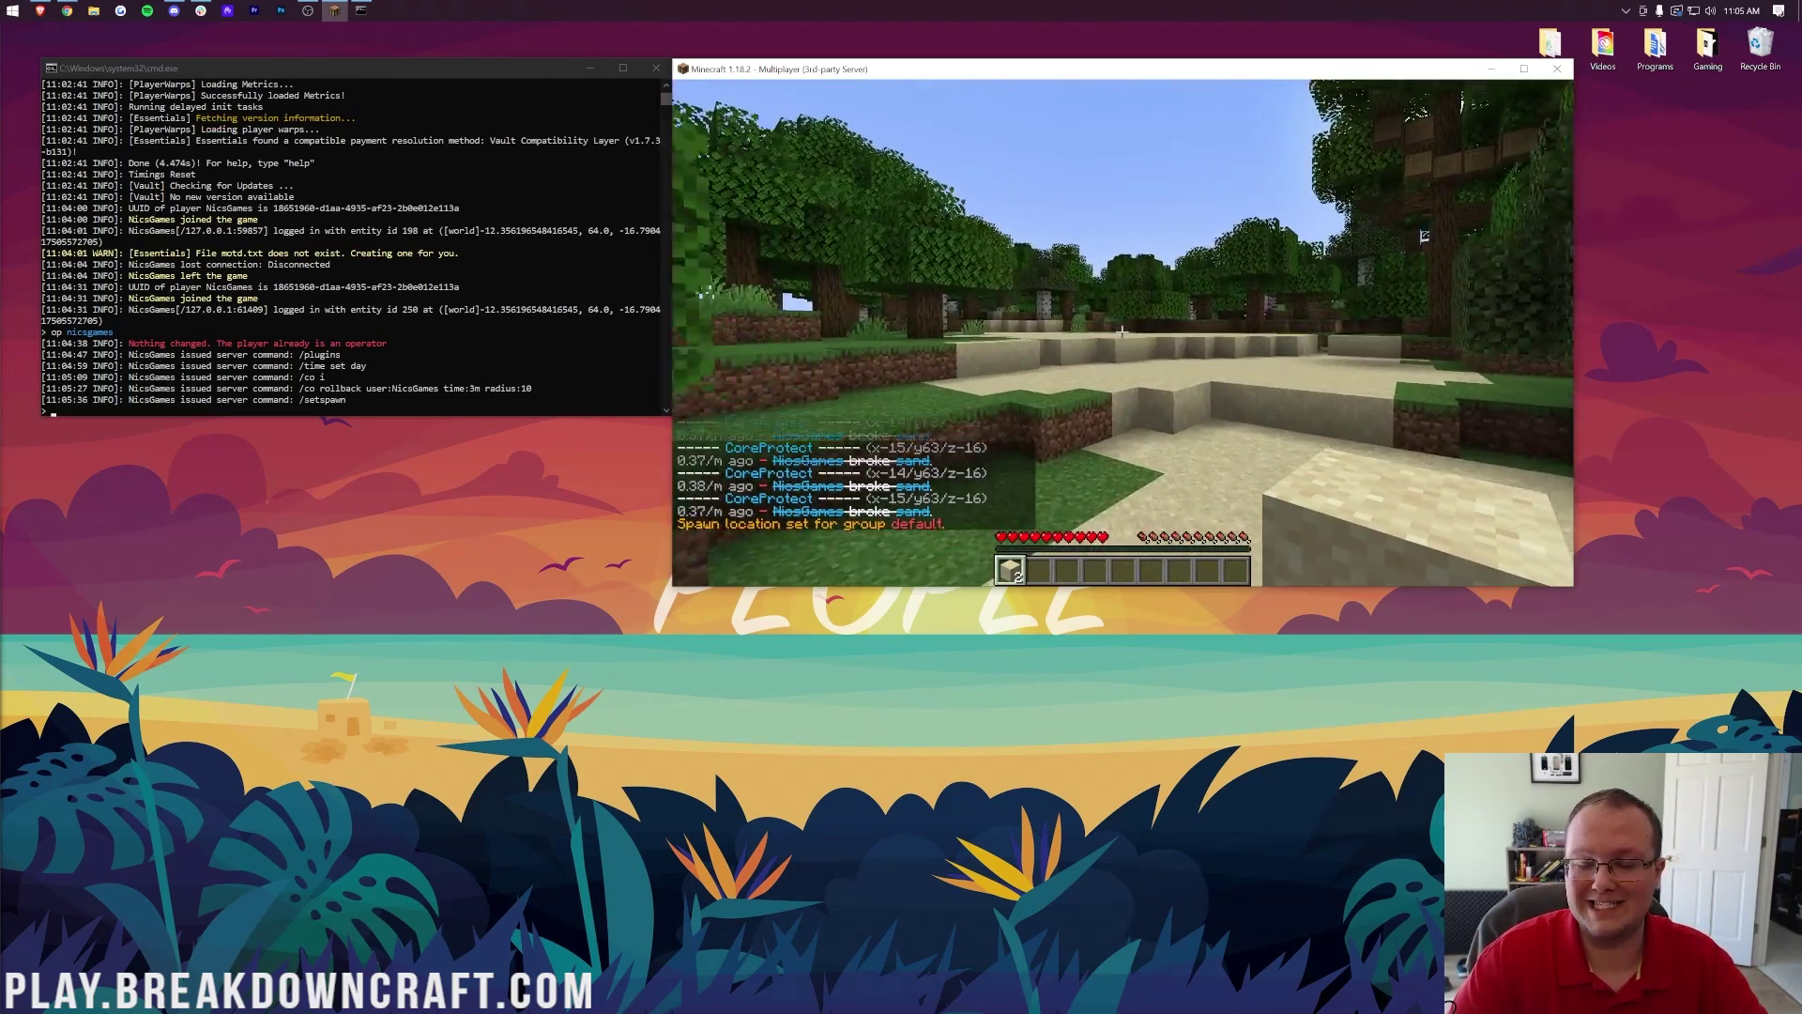
{"action": "key", "text": "slash"}
{"action": "type", "text": "spawn"}
{"action": "key", "text": "Return"}
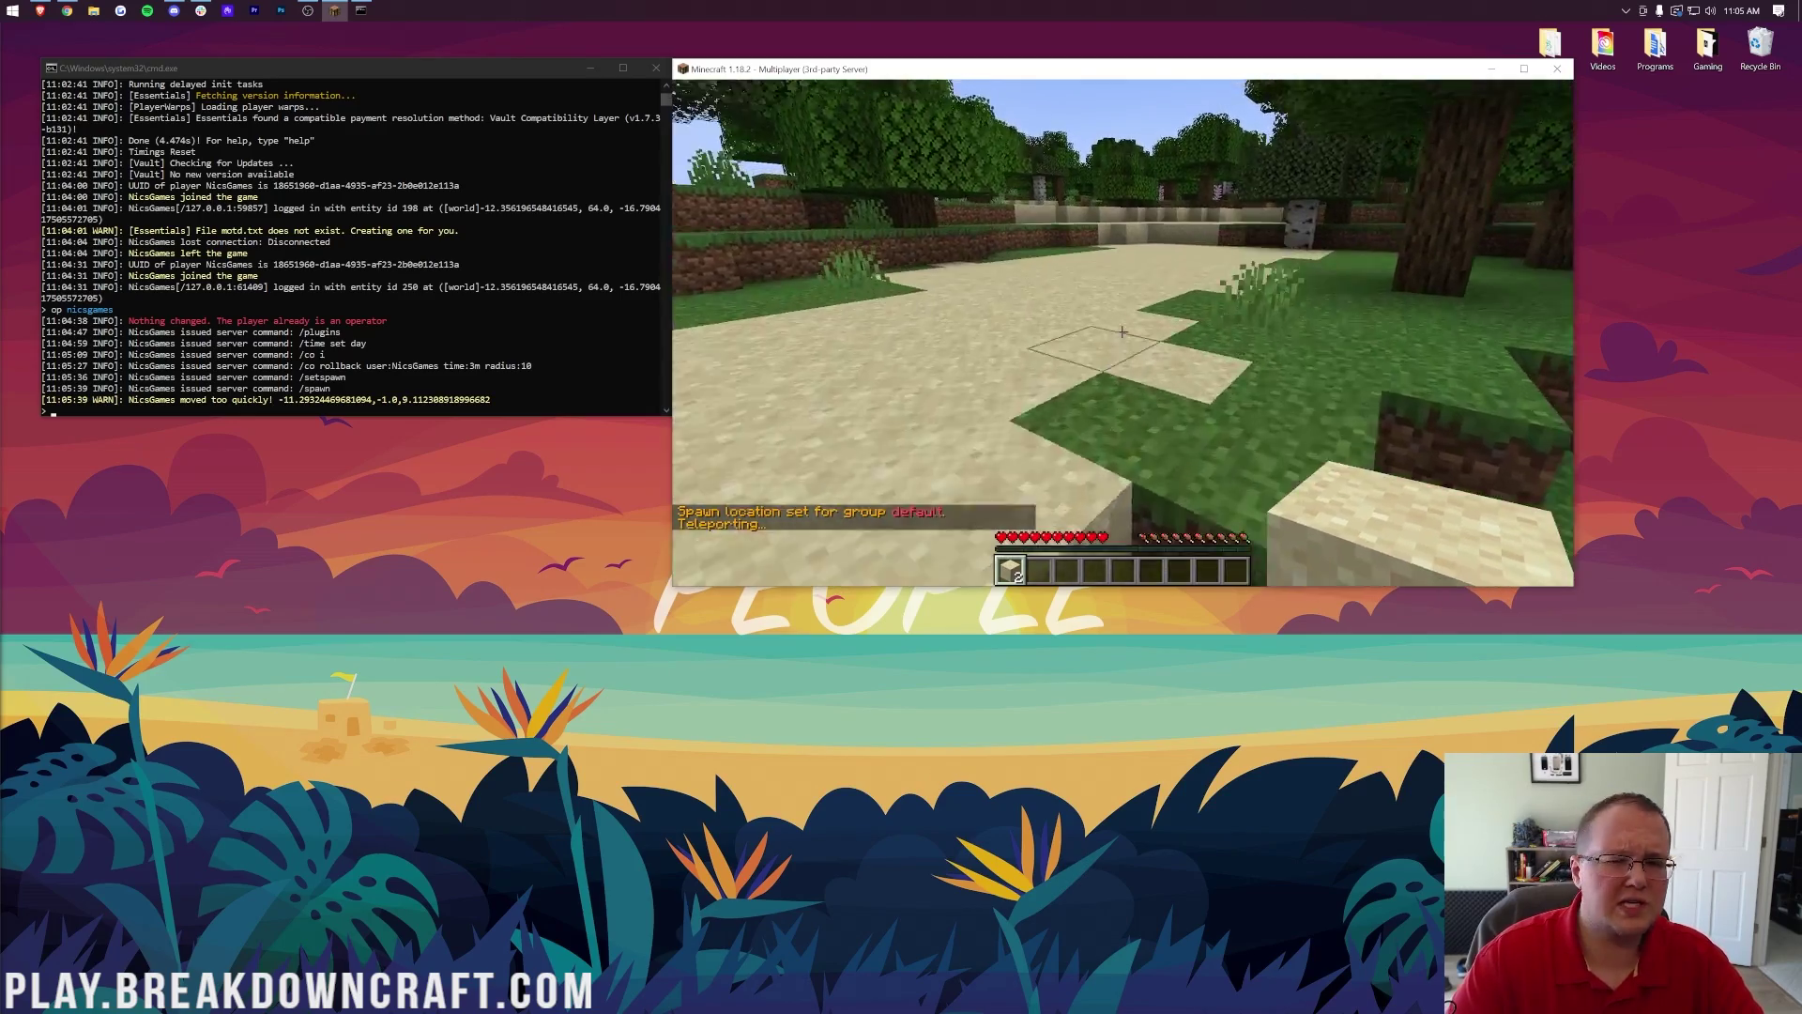
Walk forward past the sand wall and jump onto the higher ground.
{"action": "key", "text": "w"}
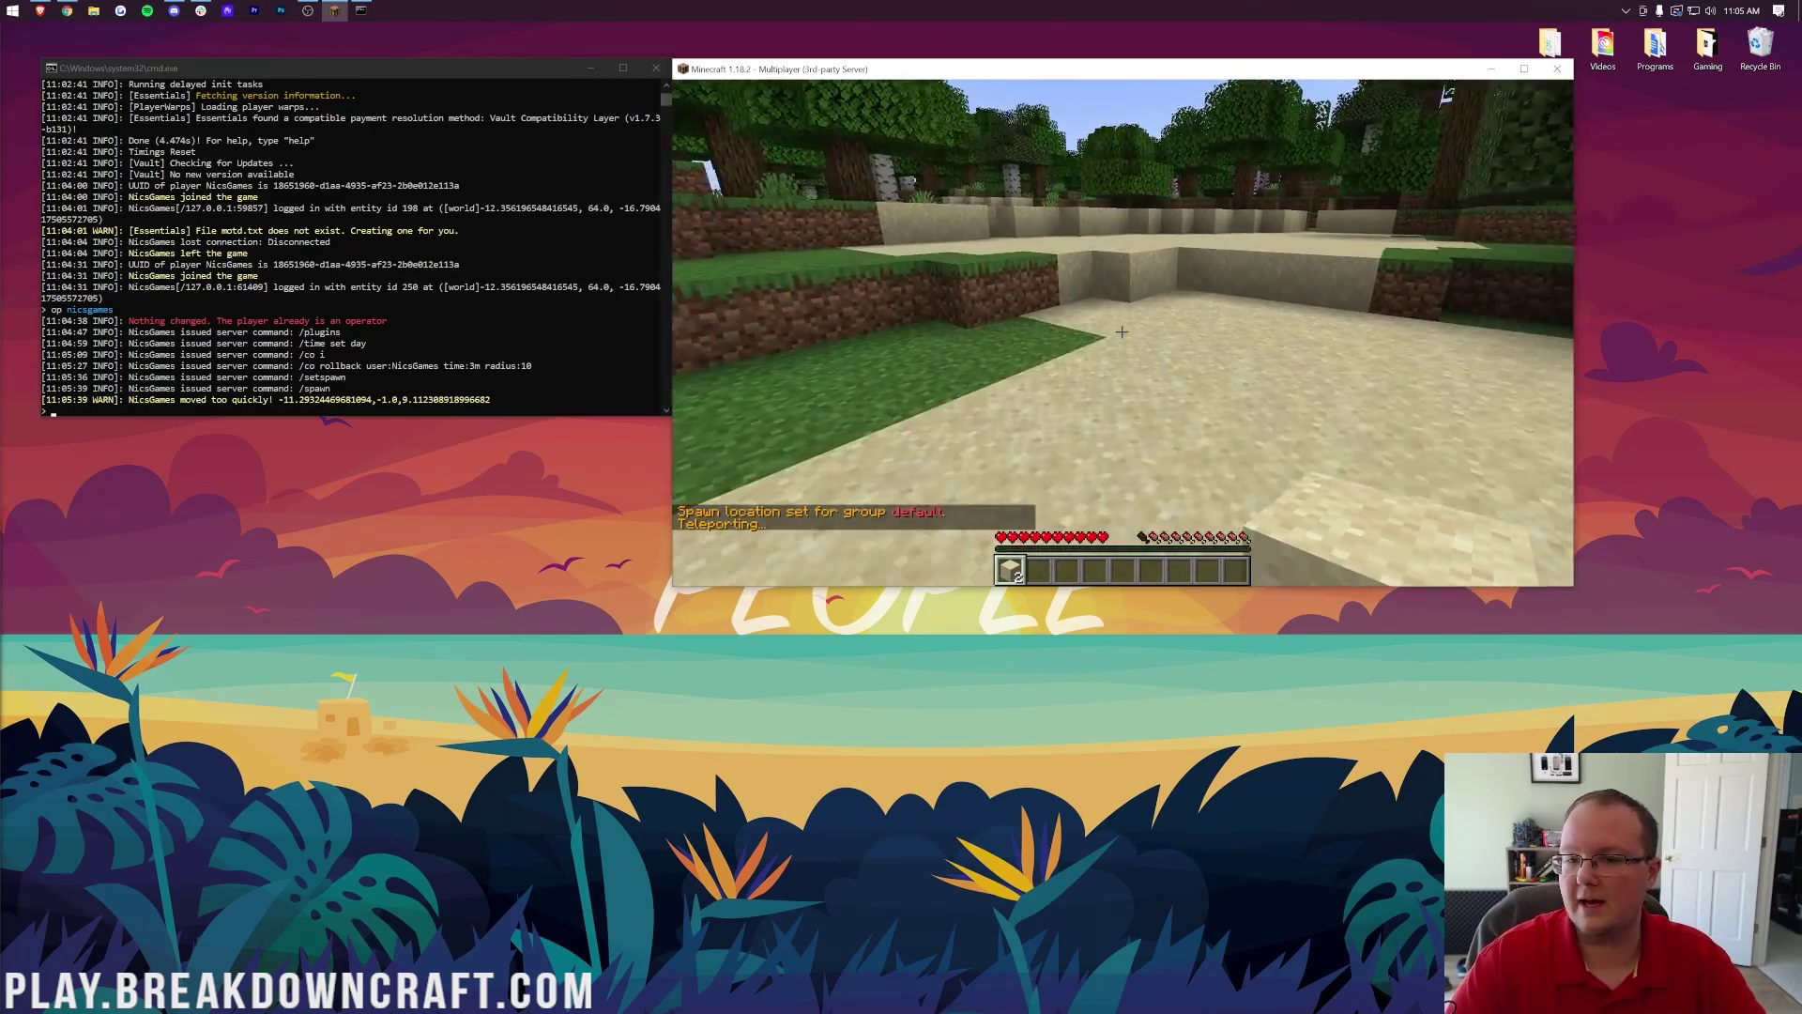
{"action": "key", "text": "w"}
{"action": "key", "text": "space"}
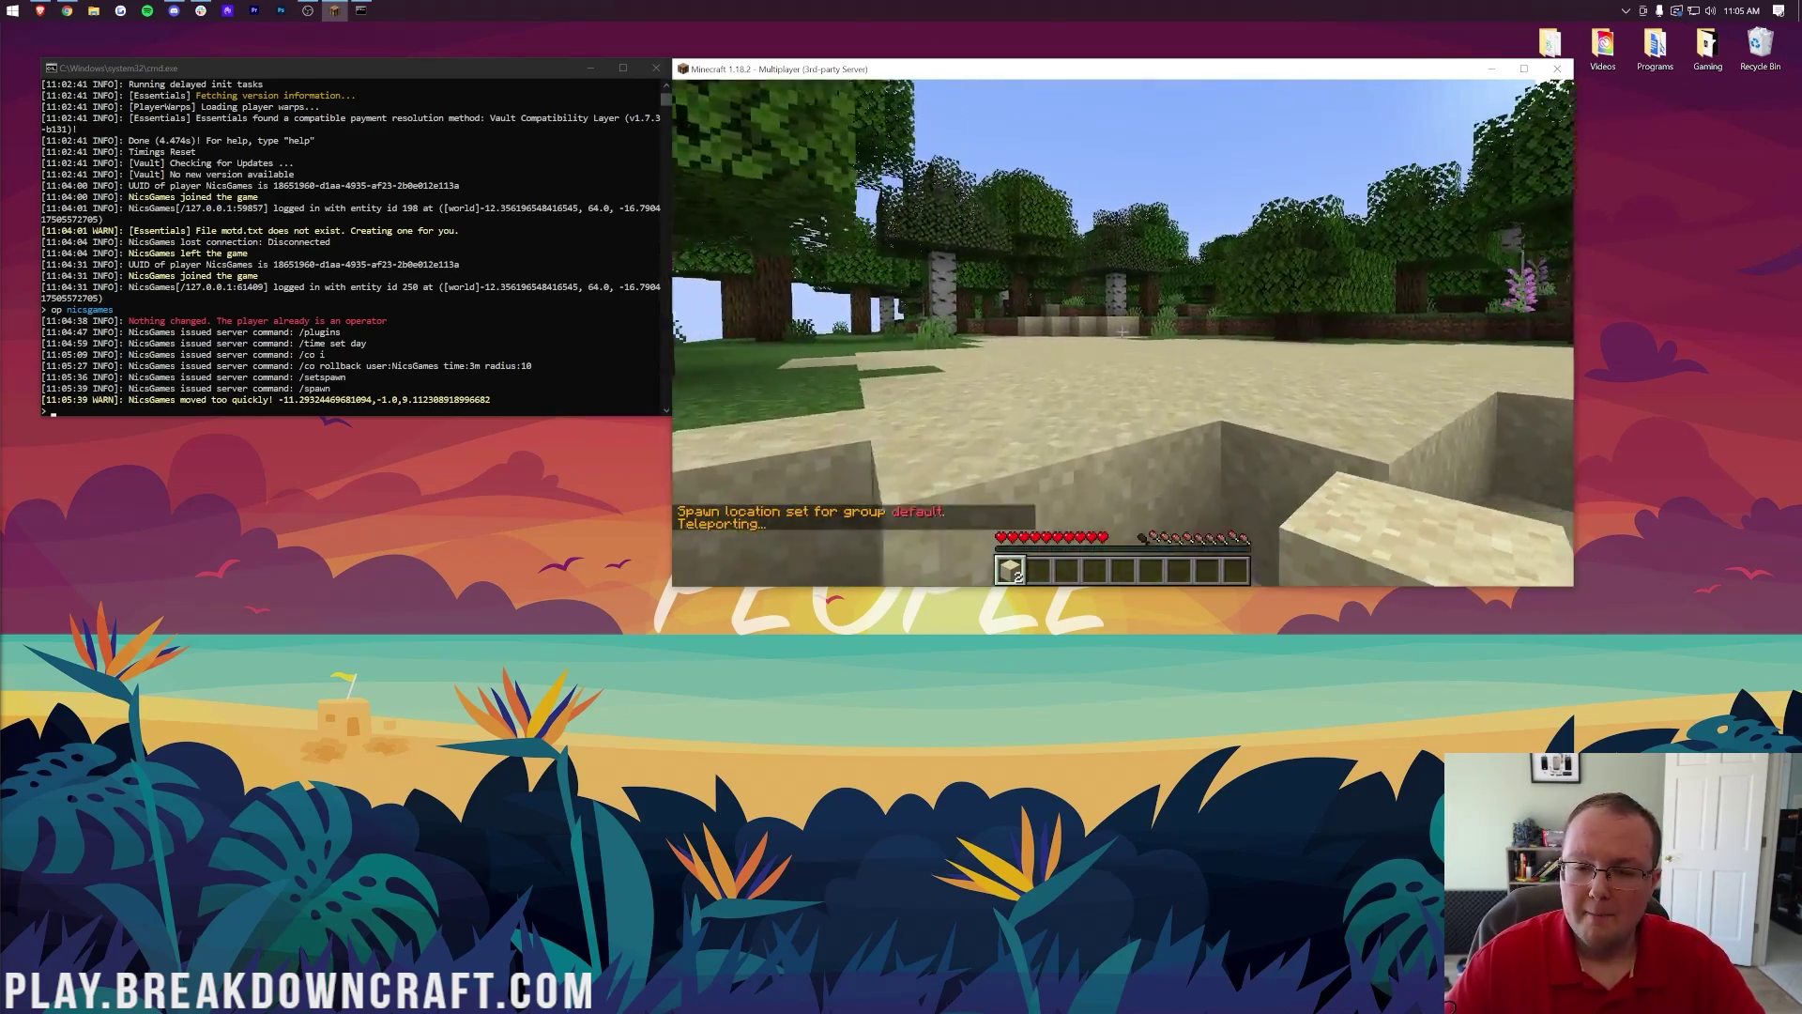
Bring up the Player Warps menu with /pwarp, then close it.
{"action": "key", "text": "slash"}
{"action": "type", "text": "p"}
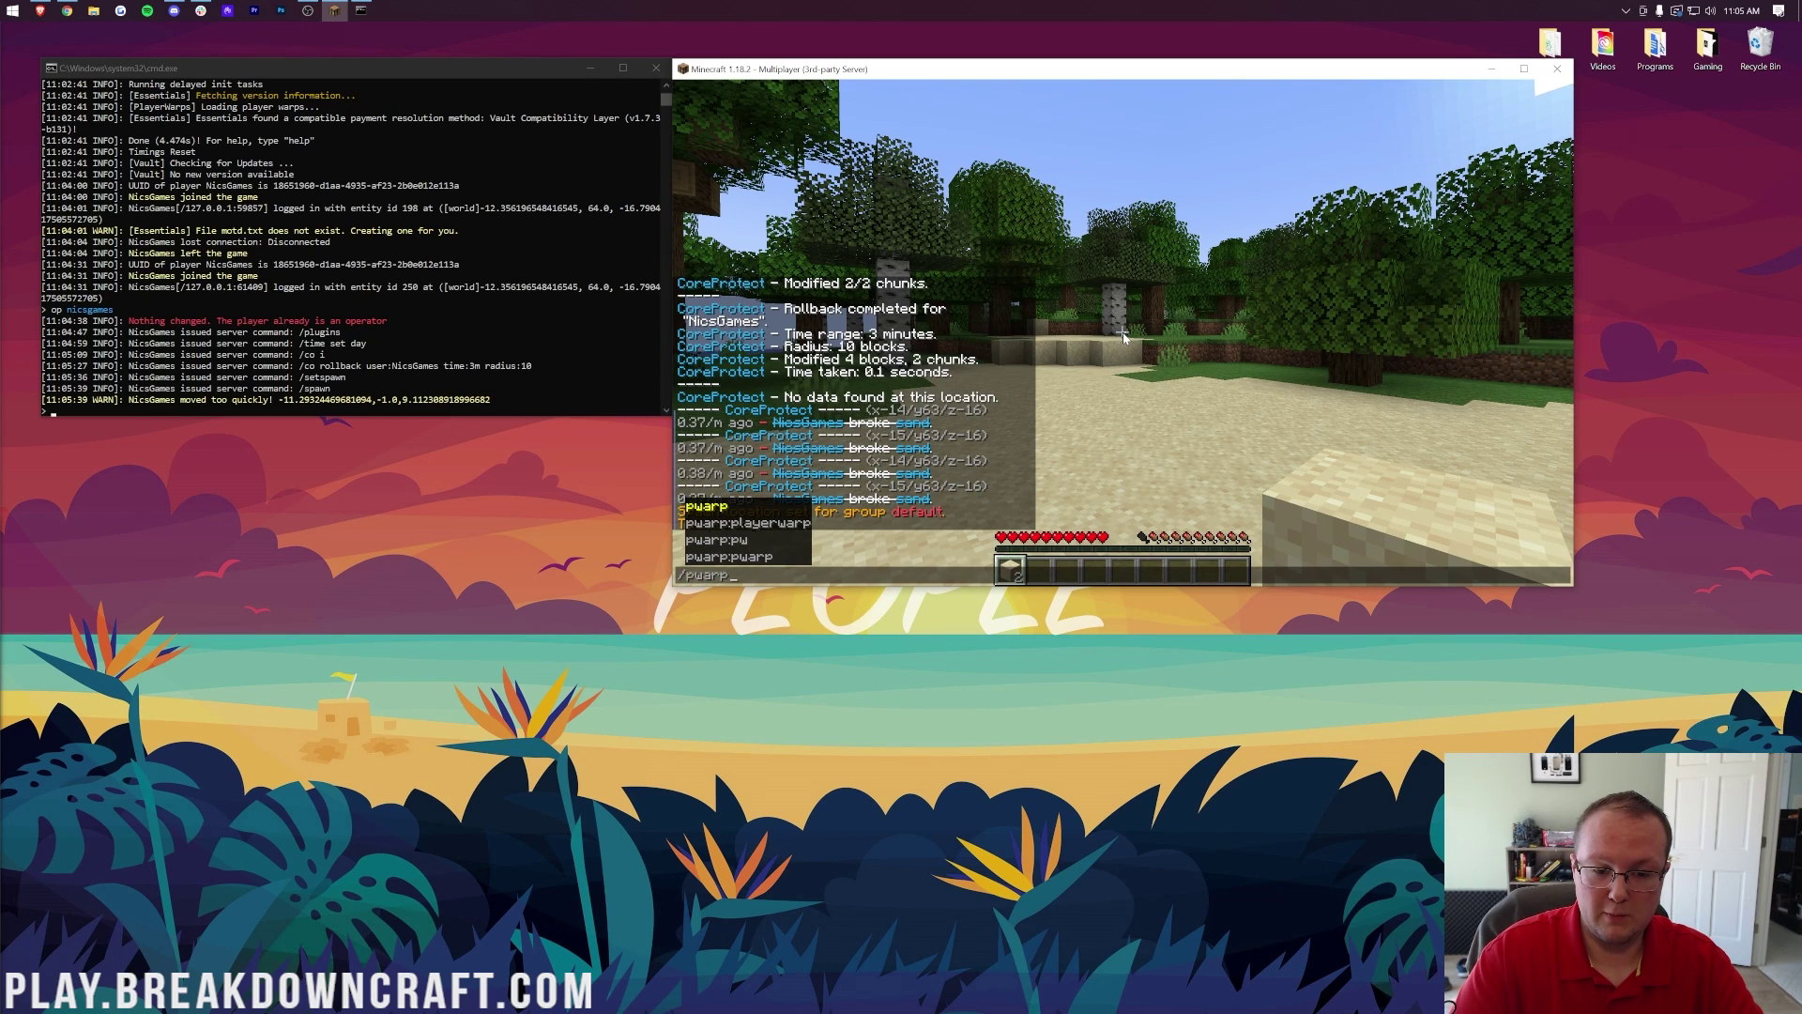
{"action": "type", "text": "aarp"}
{"action": "key", "text": "Return"}
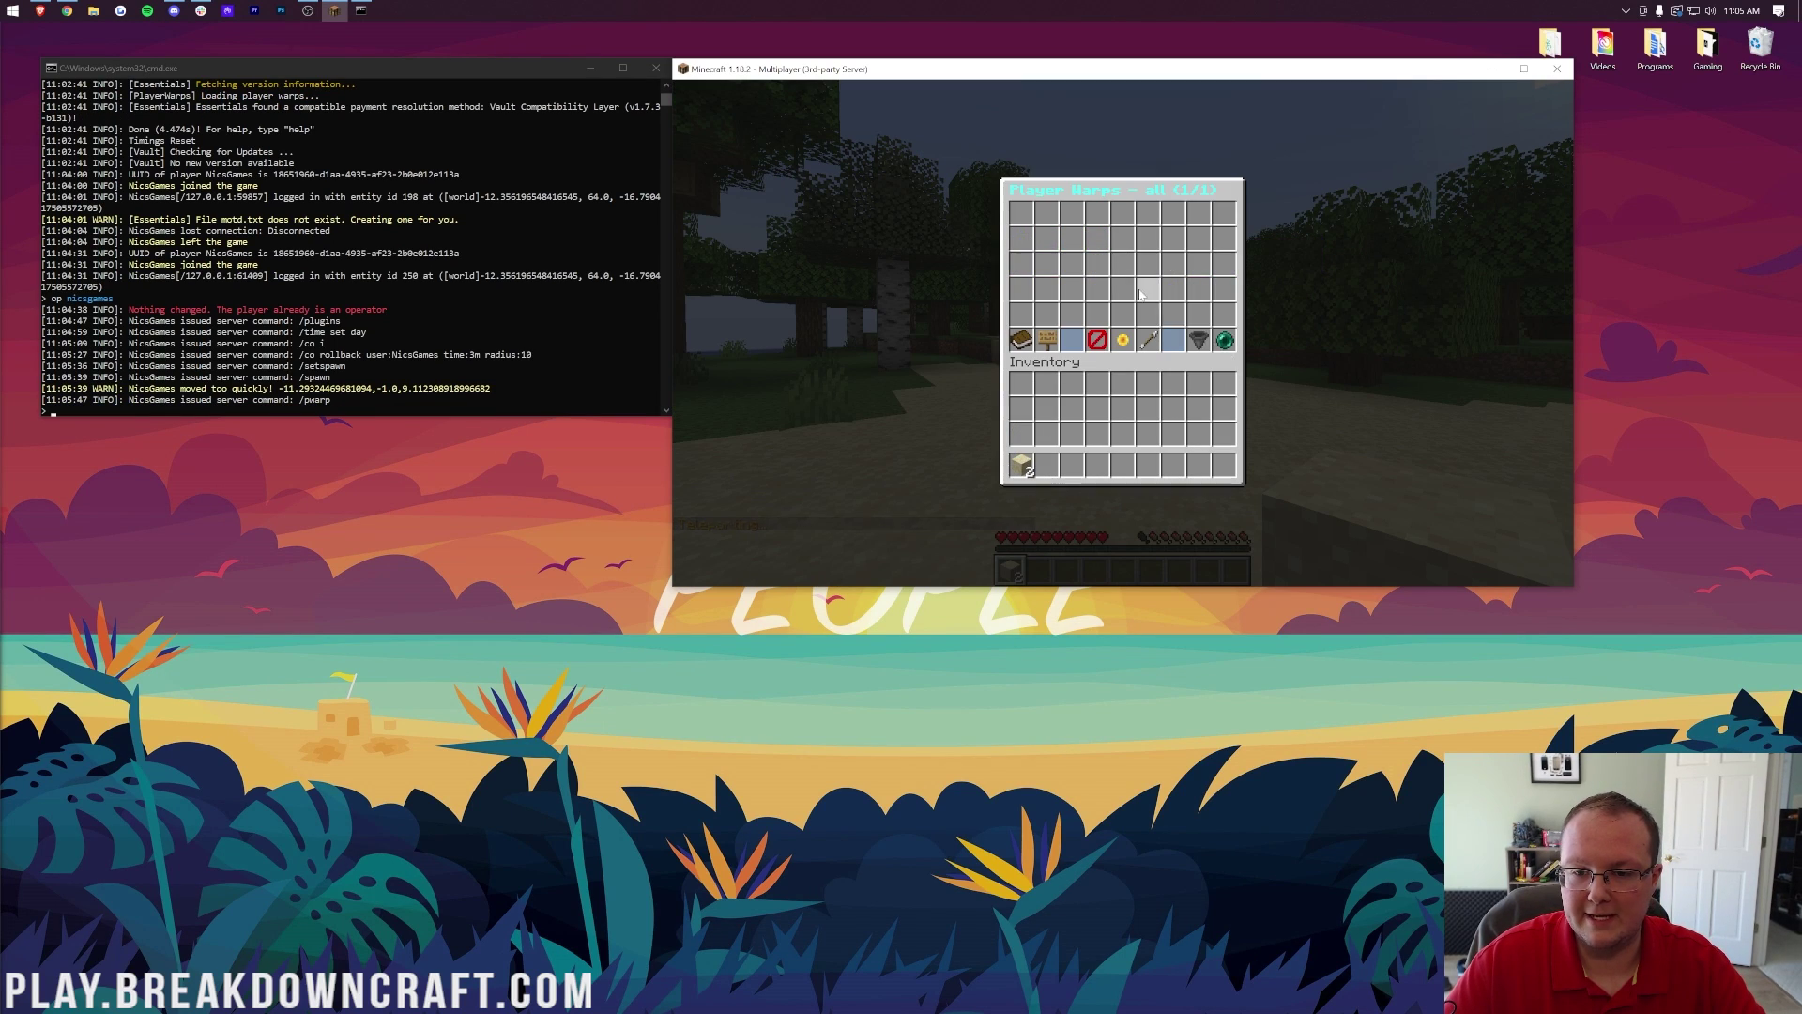
{"action": "left_click", "coordinate": [1097, 339]}
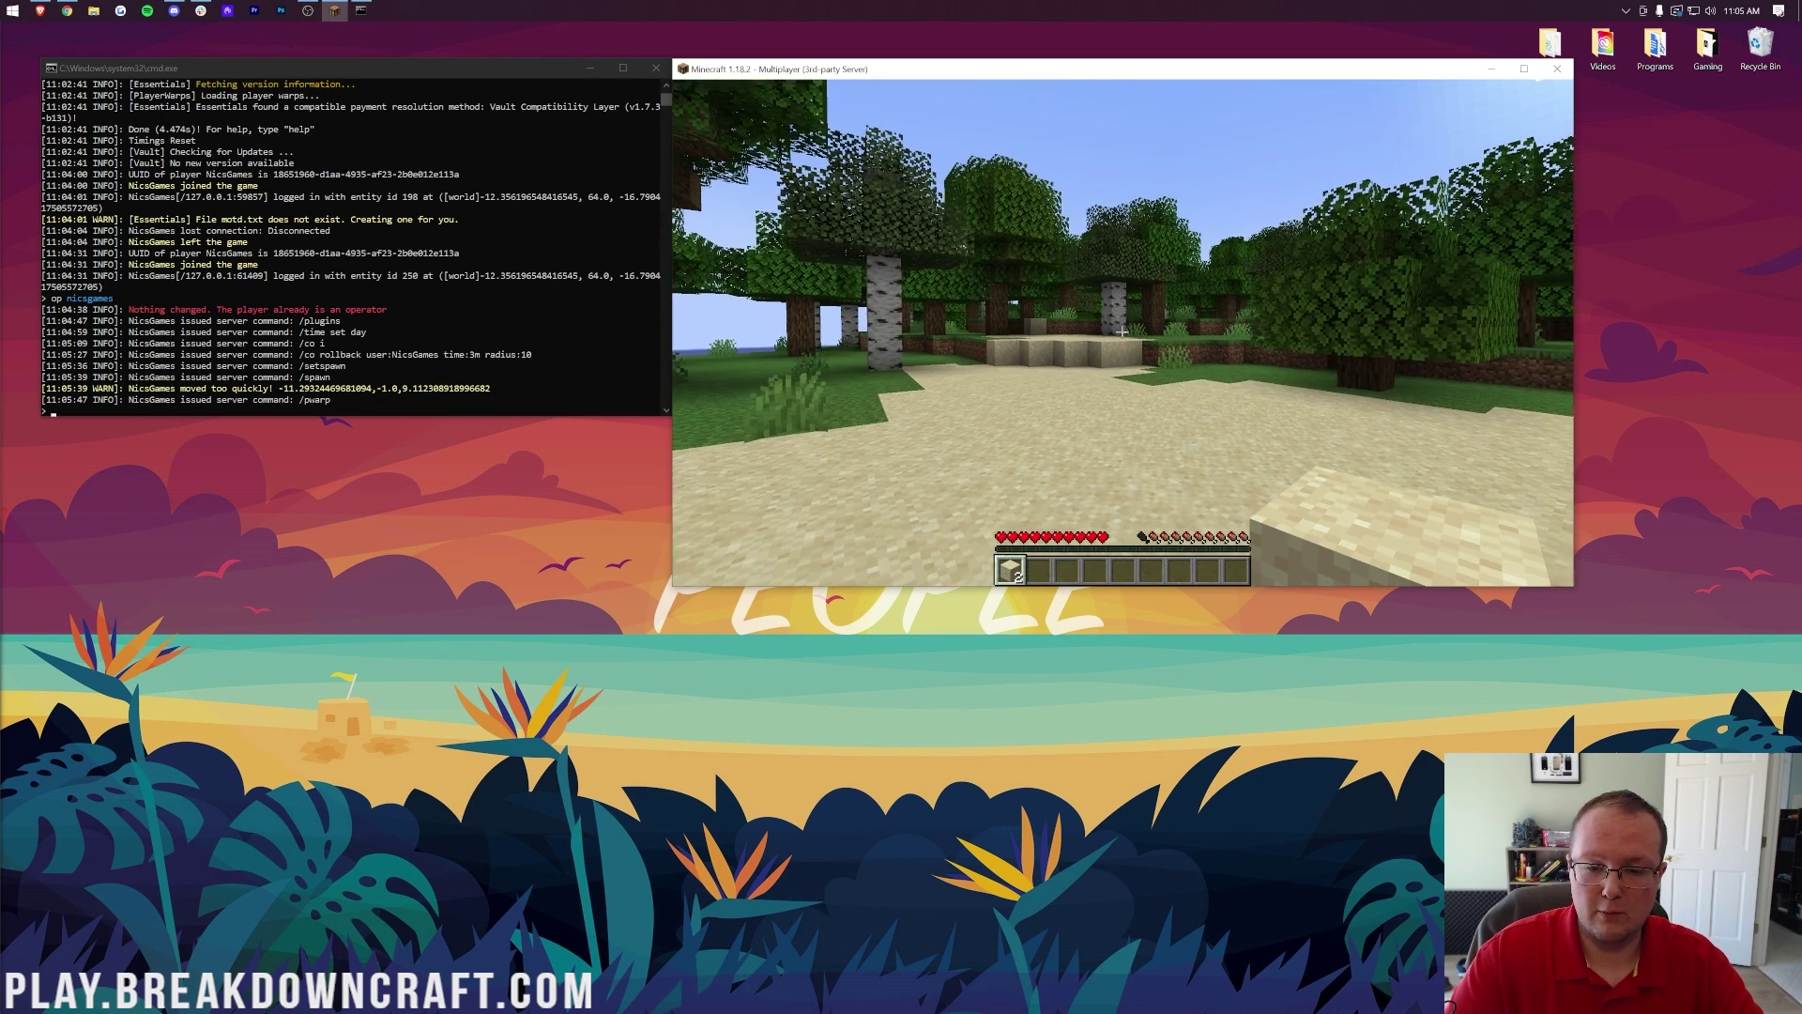
Attempt to create a player warp named Test, edge toward the sand platform, and bring up the game menu.
{"action": "key", "text": "slash"}
{"action": "type", "text": "pwarp add"}
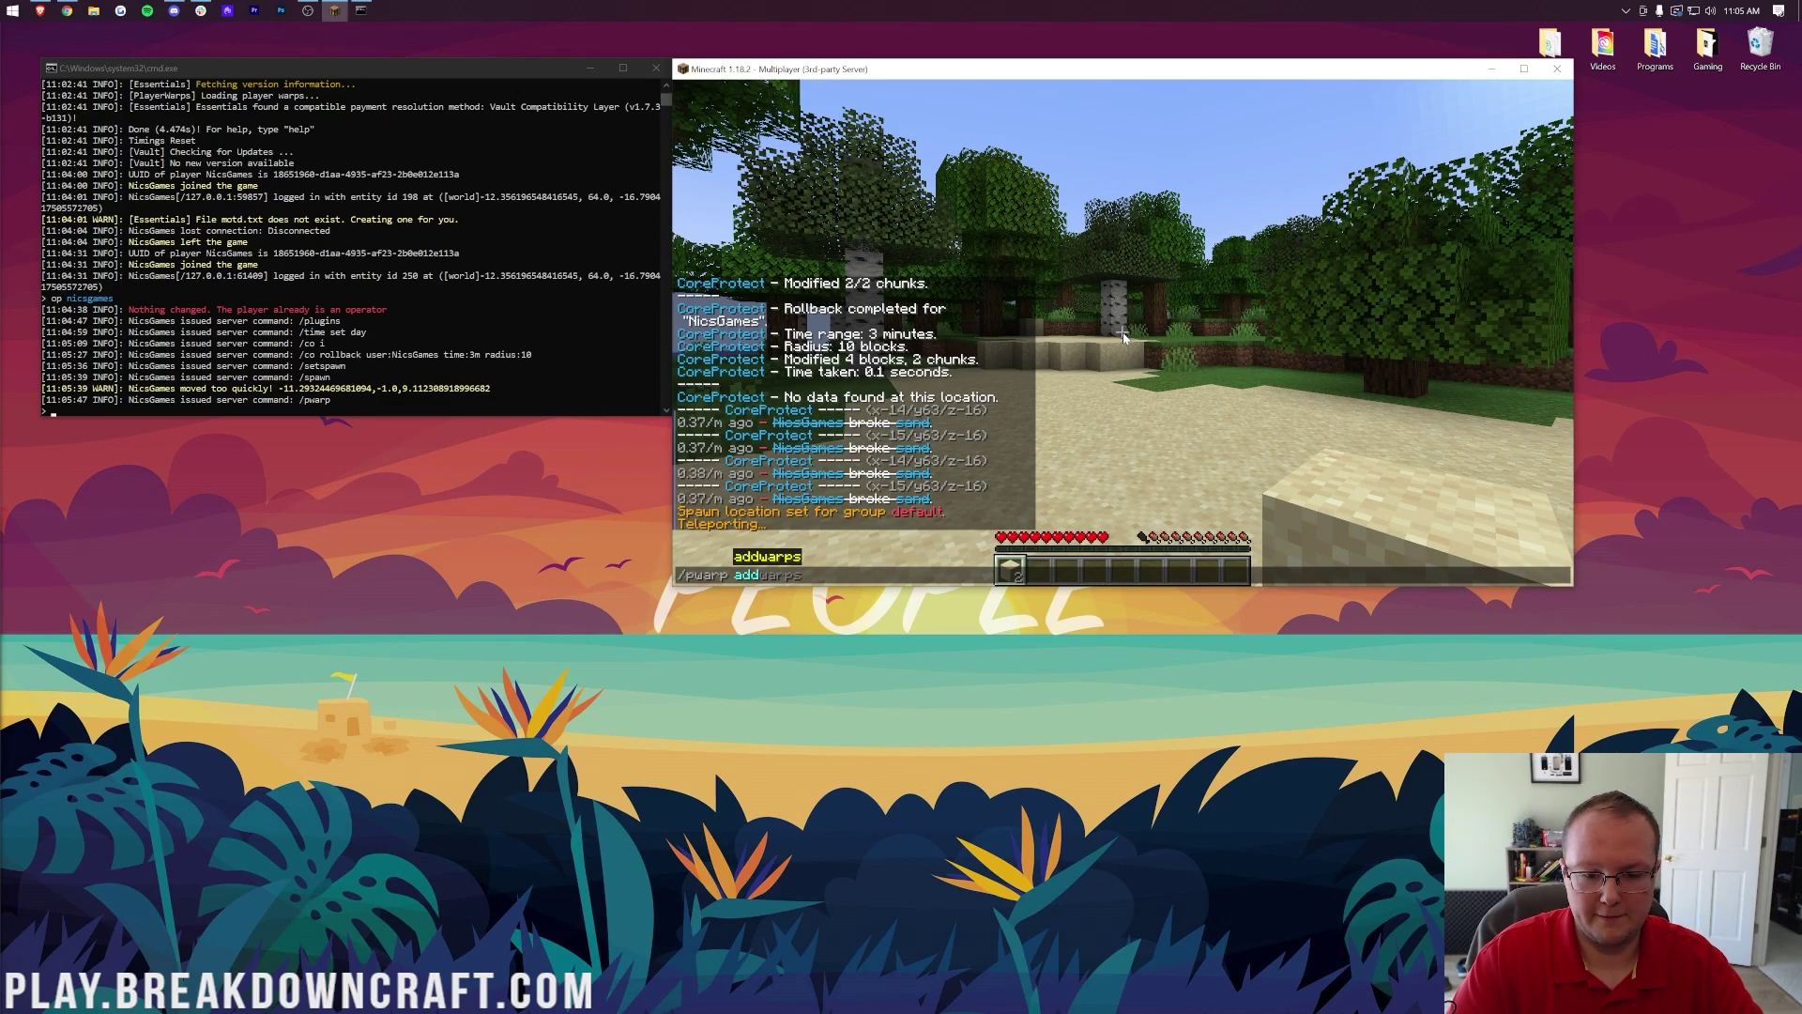
{"action": "type", "text": "Test"}
{"action": "key", "text": "Return"}
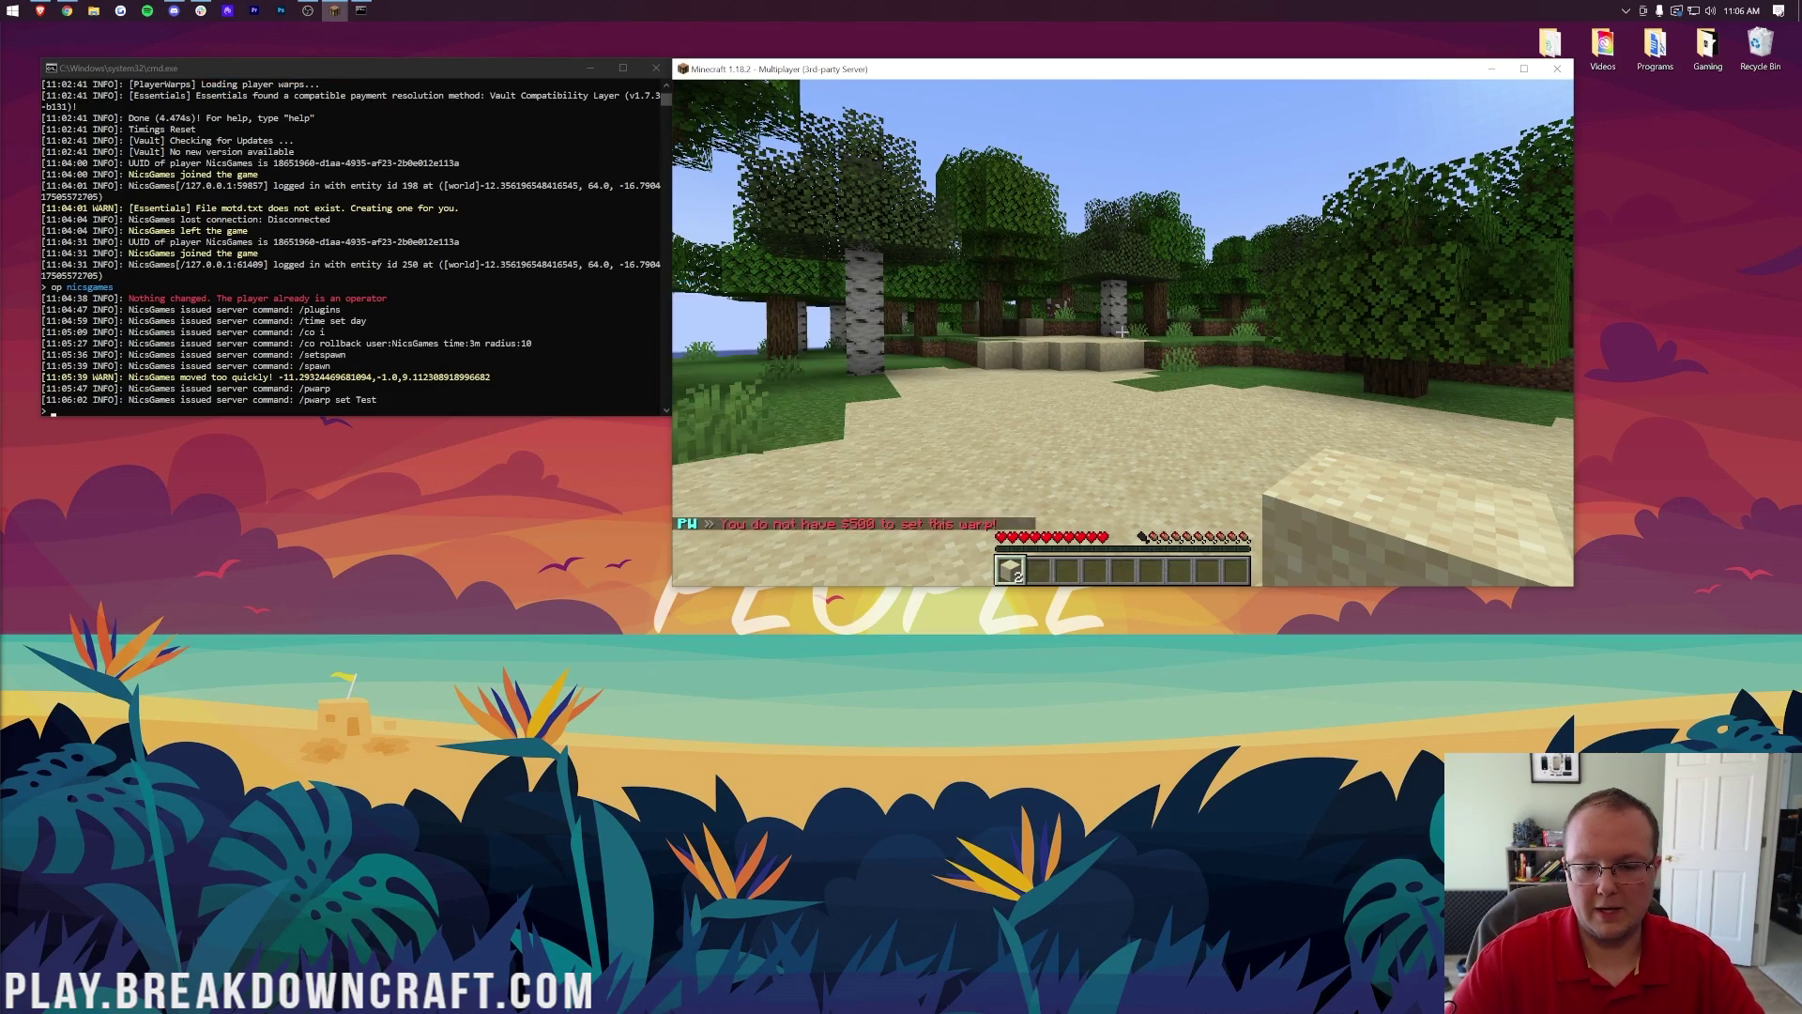
{"action": "key", "text": "w"}
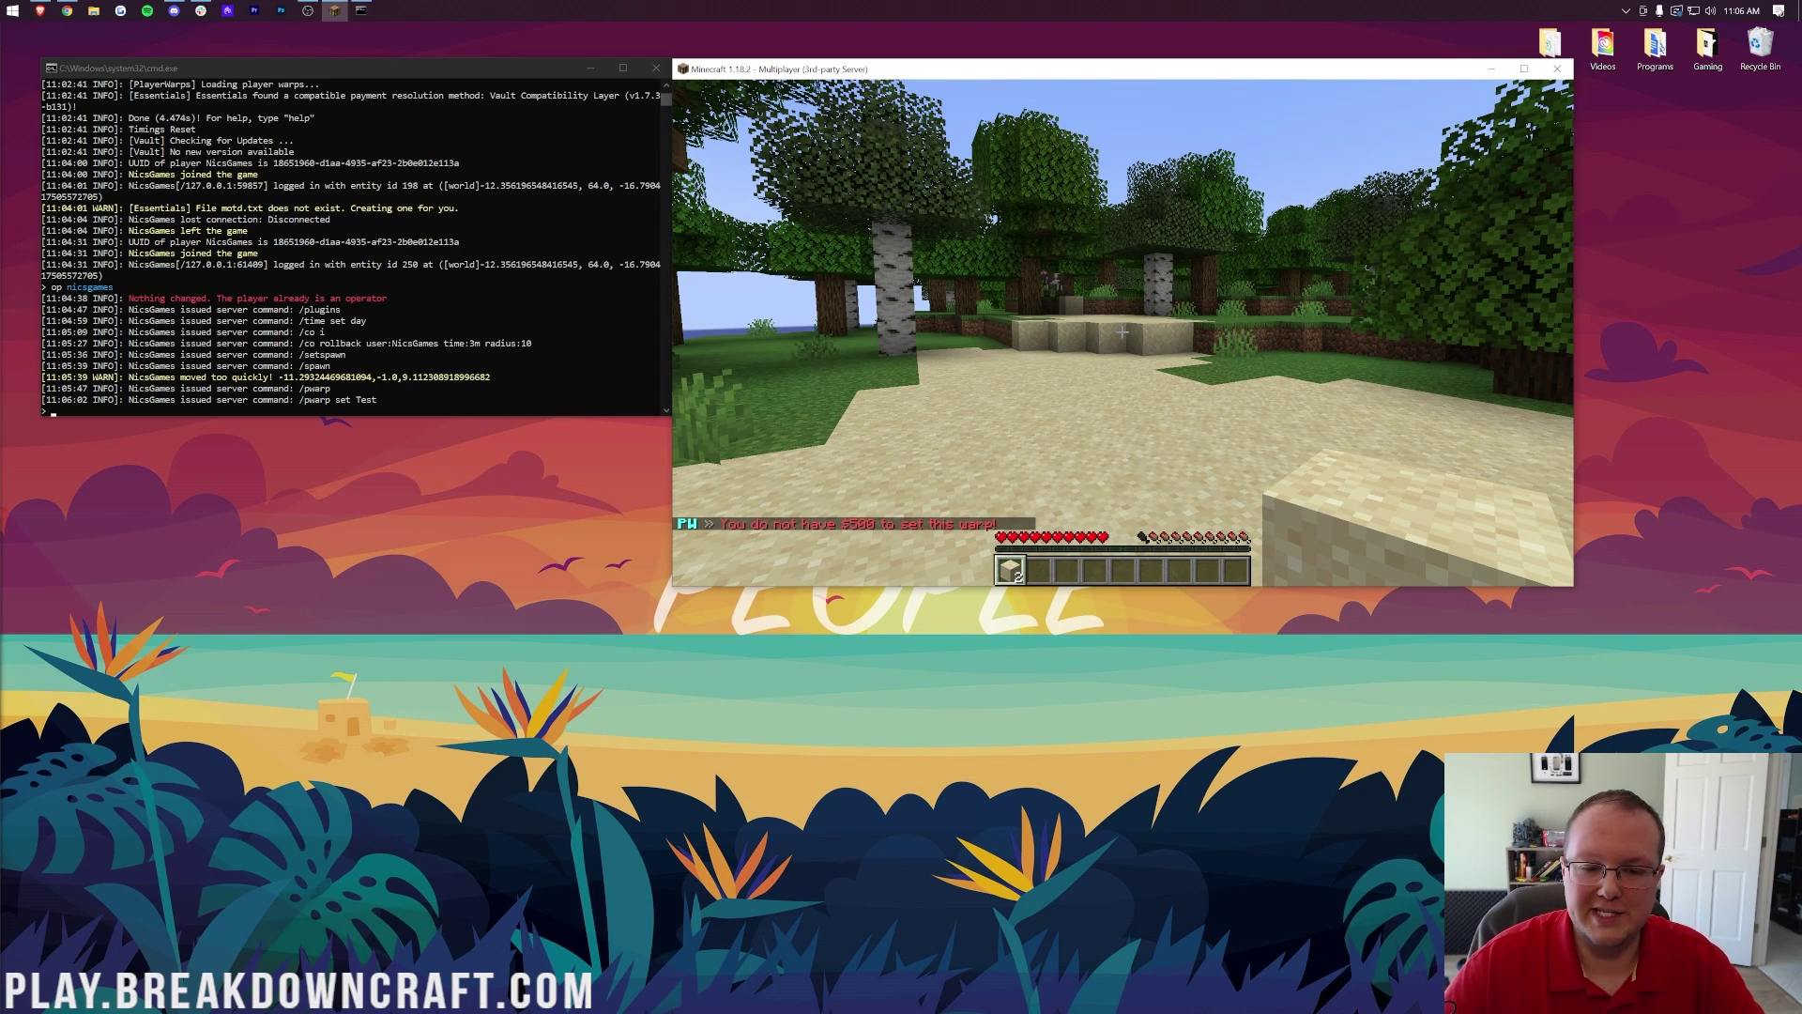
{"action": "key", "text": "w"}
{"action": "key", "text": "Escape"}
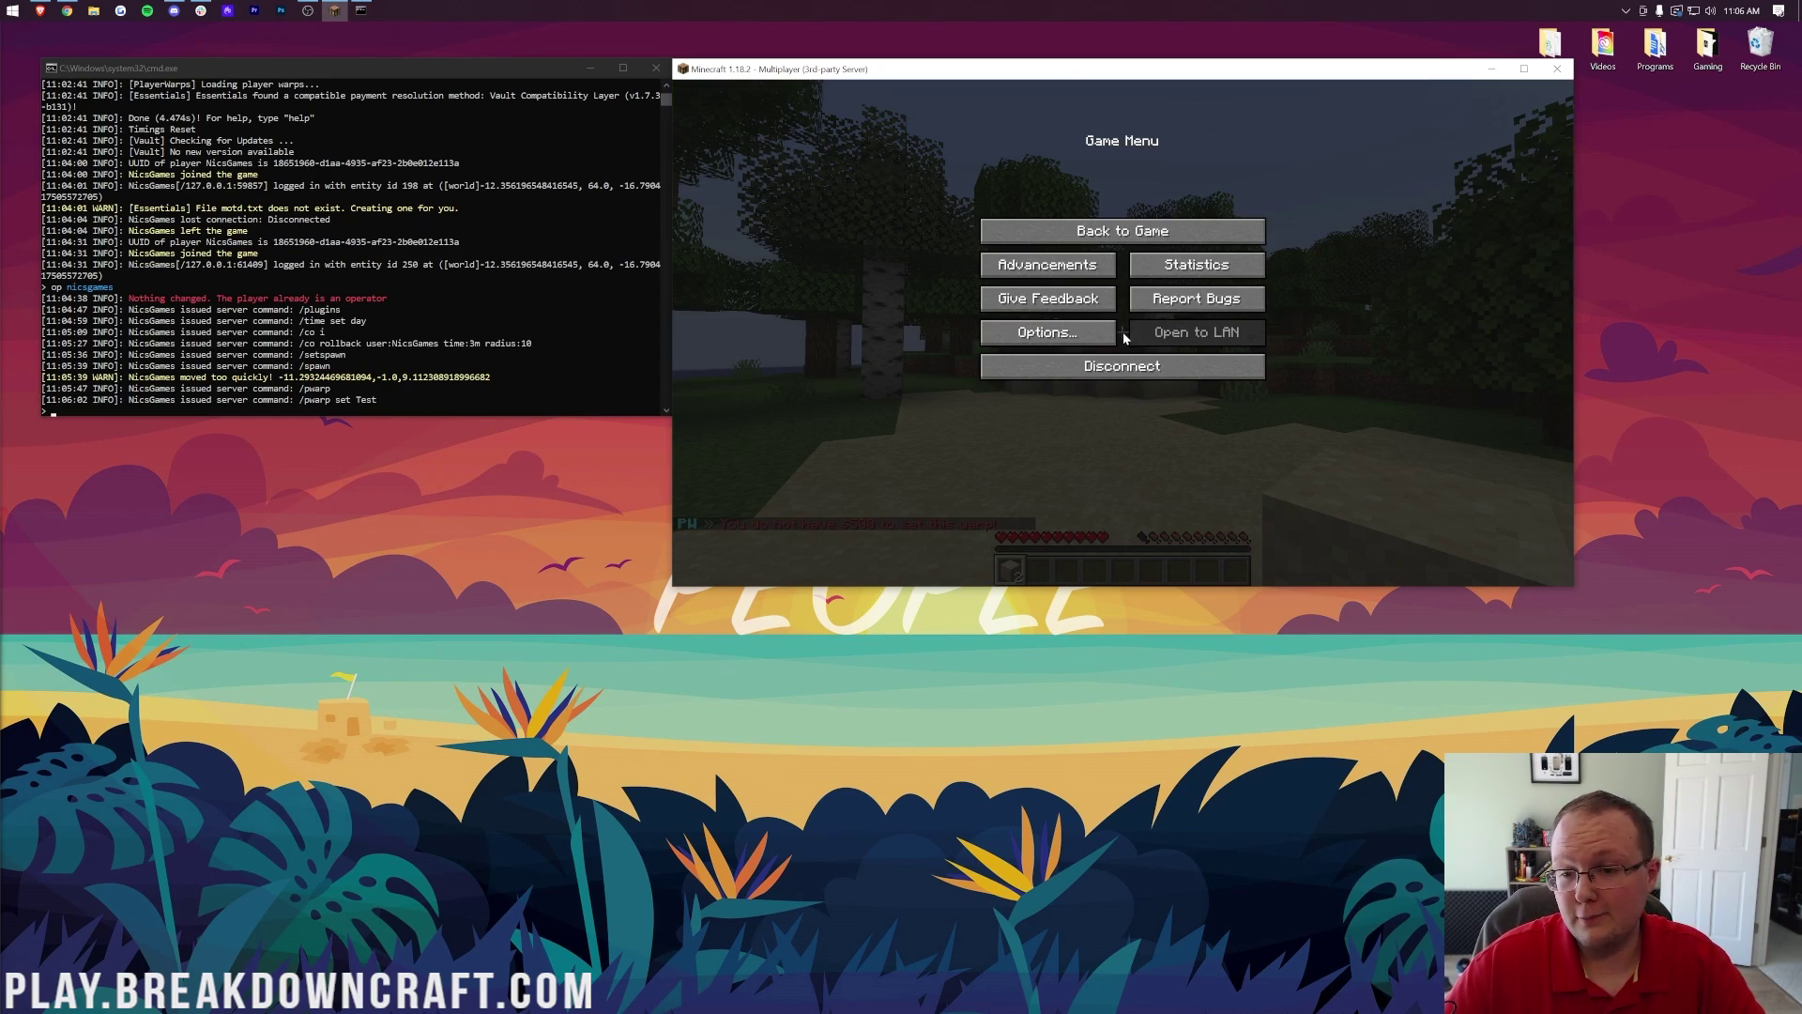
Disconnect from the server, close Minecraft, and open the Paper 1.18.2 Server folder.
{"action": "left_click", "coordinate": [1138, 365]}
{"action": "left_click", "coordinate": [1557, 68]}
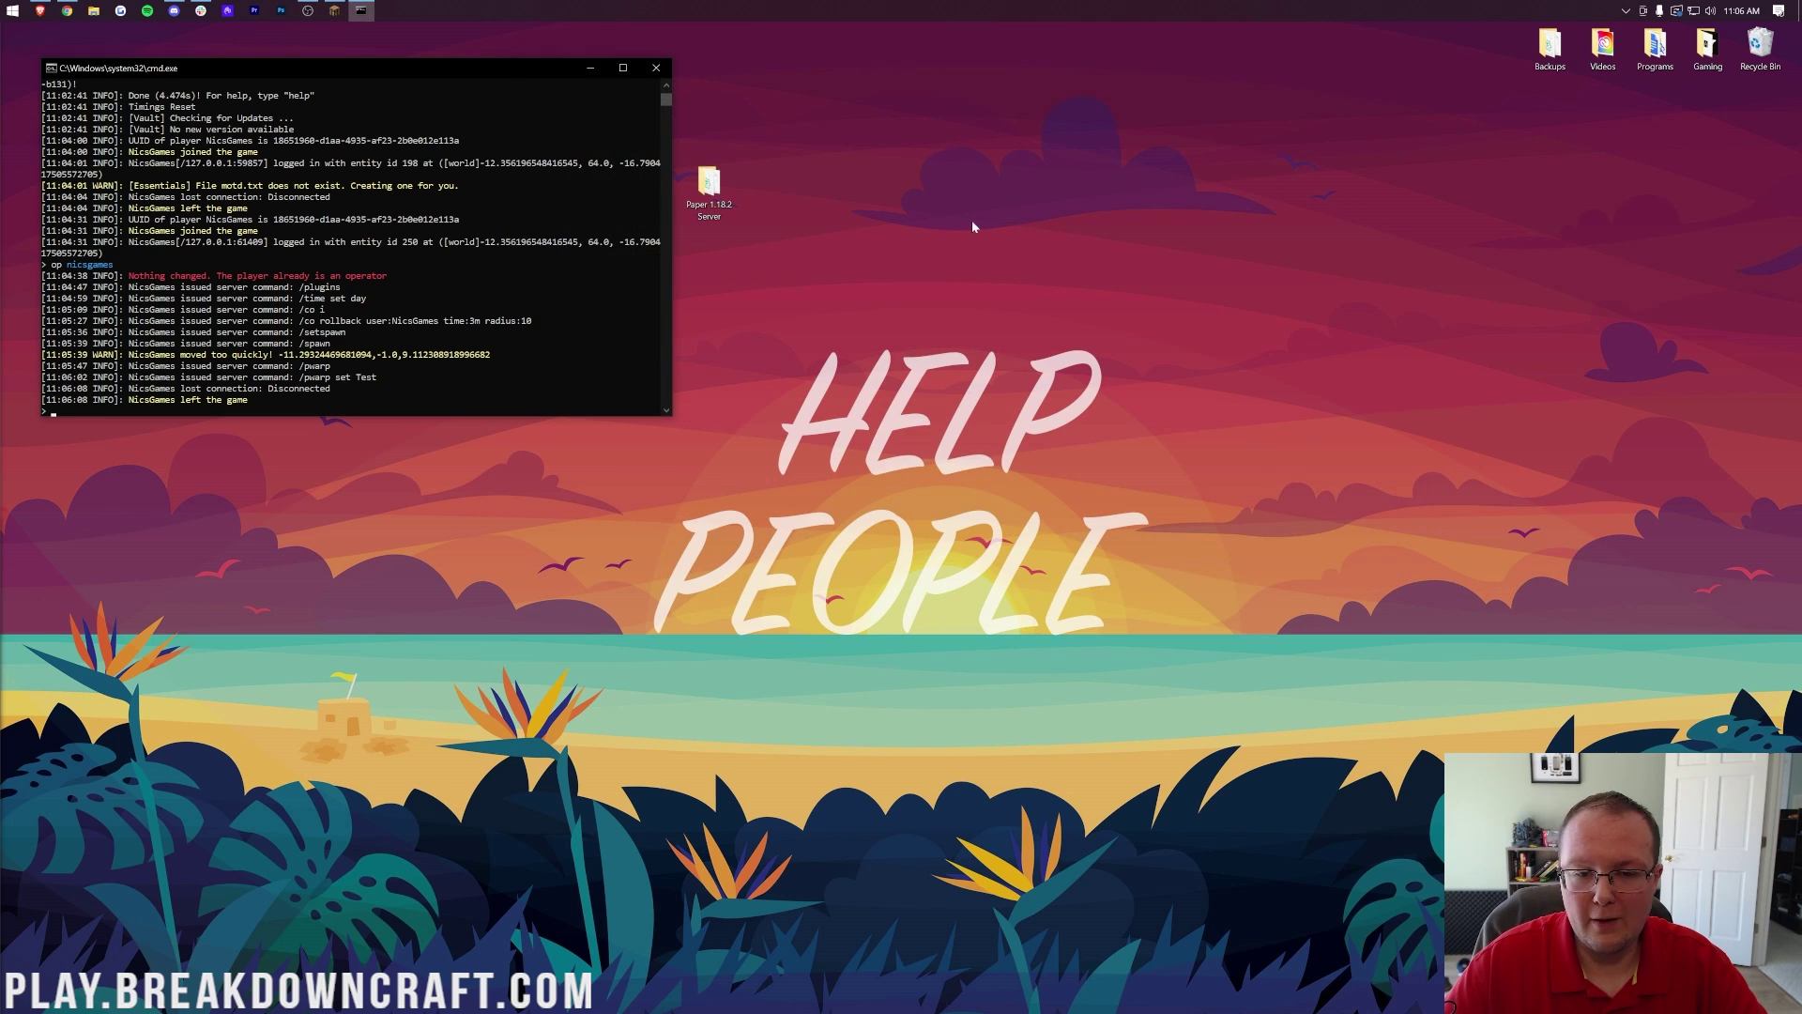
{"action": "double_click", "coordinate": [709, 183]}
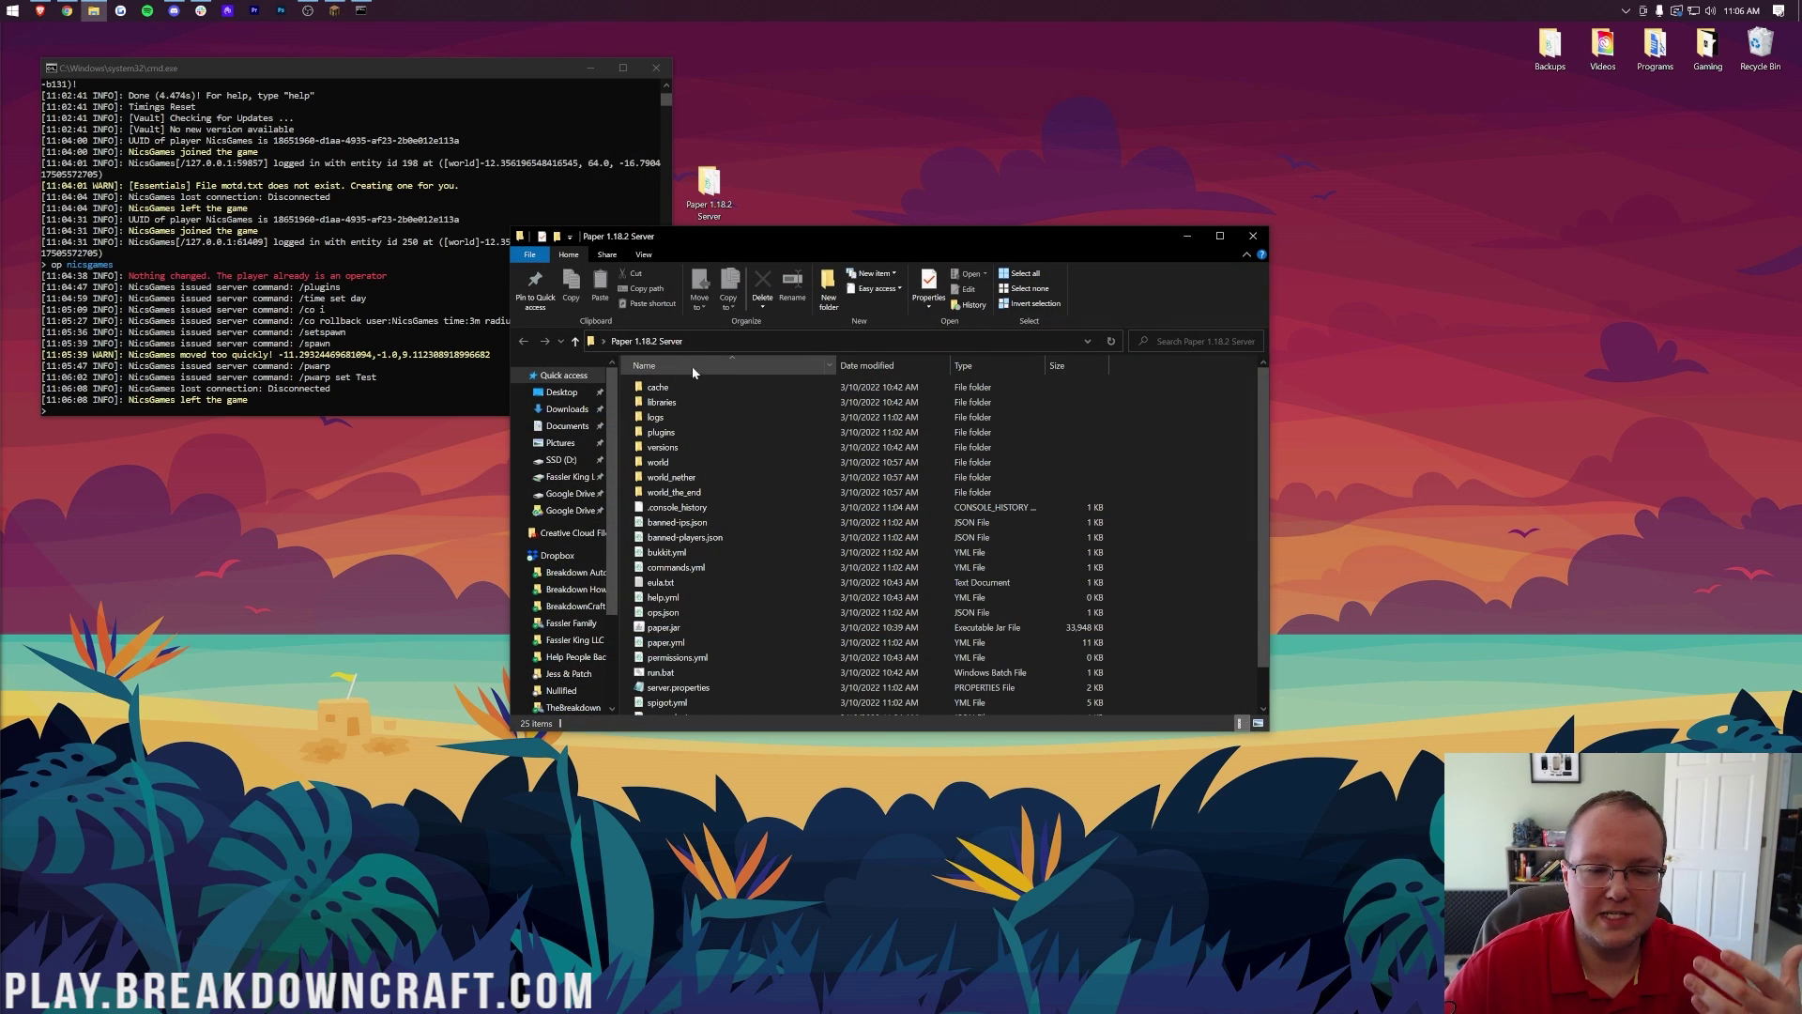
{"action": "left_click", "coordinate": [589, 68]}
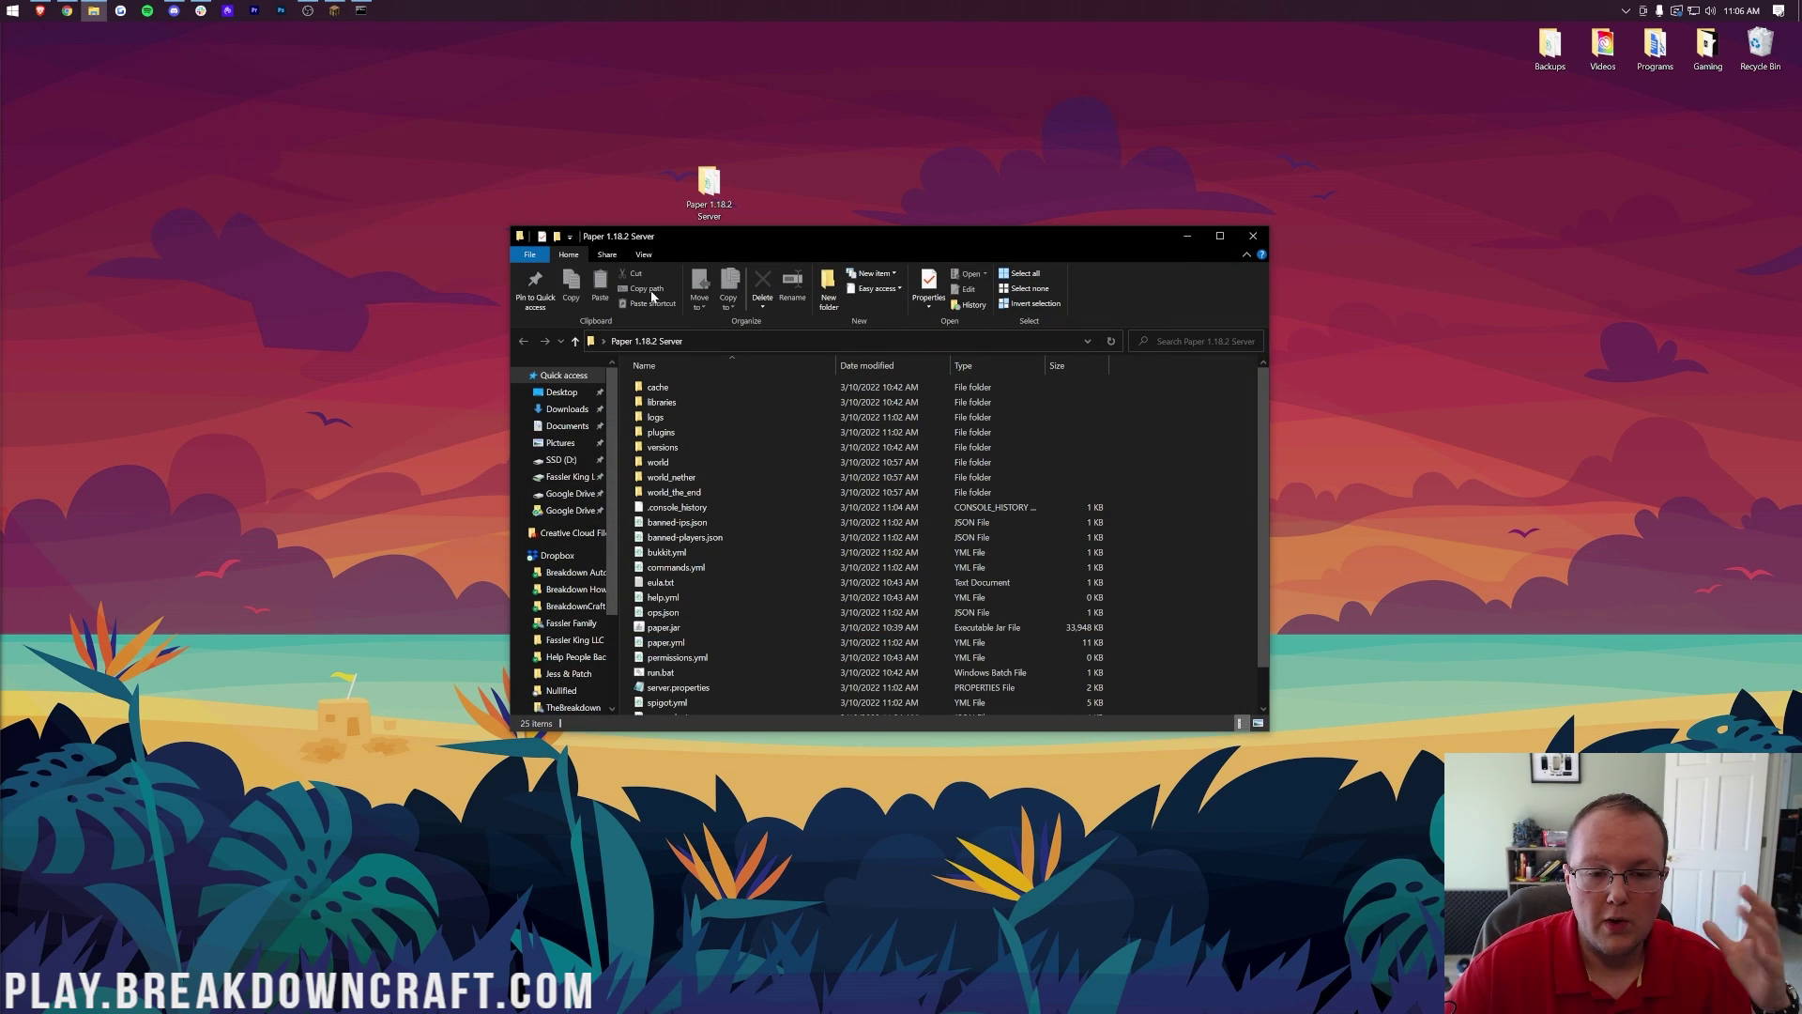
Navigate to plugins > Essentials and select its config.yml.
{"action": "double_click", "coordinate": [691, 430]}
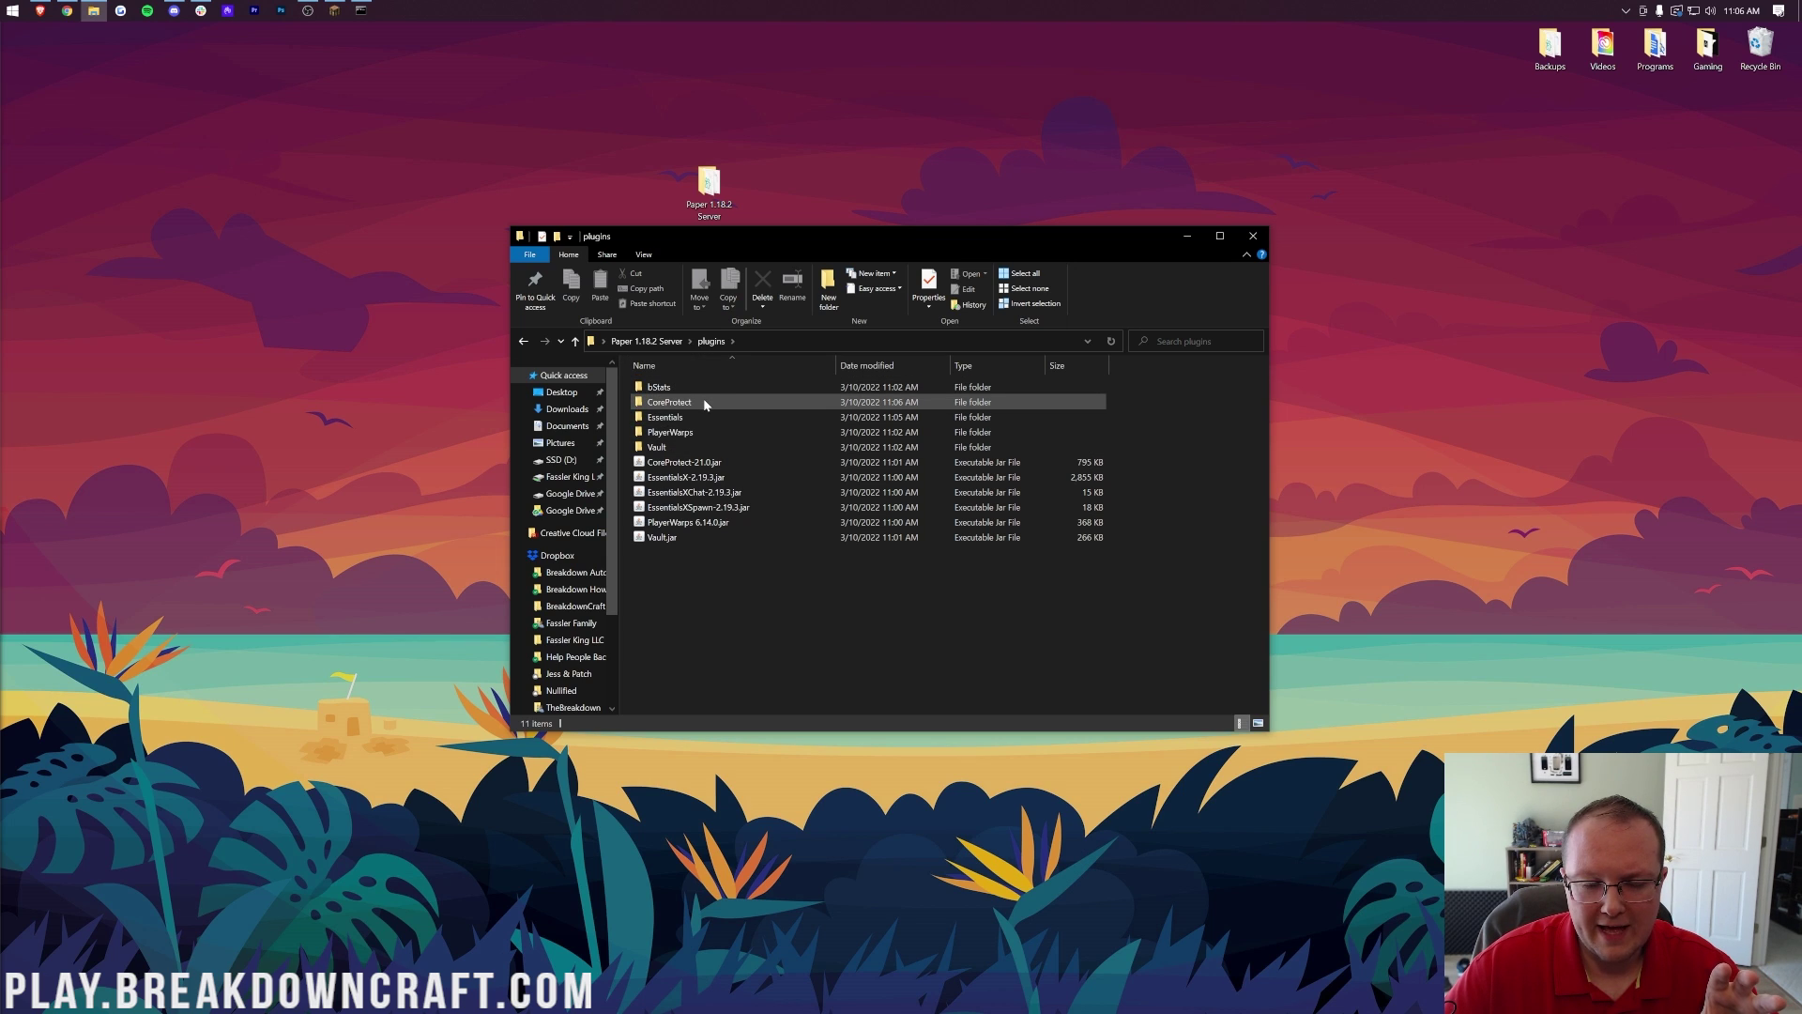
{"action": "double_click", "coordinate": [702, 402]}
{"action": "double_click", "coordinate": [702, 419]}
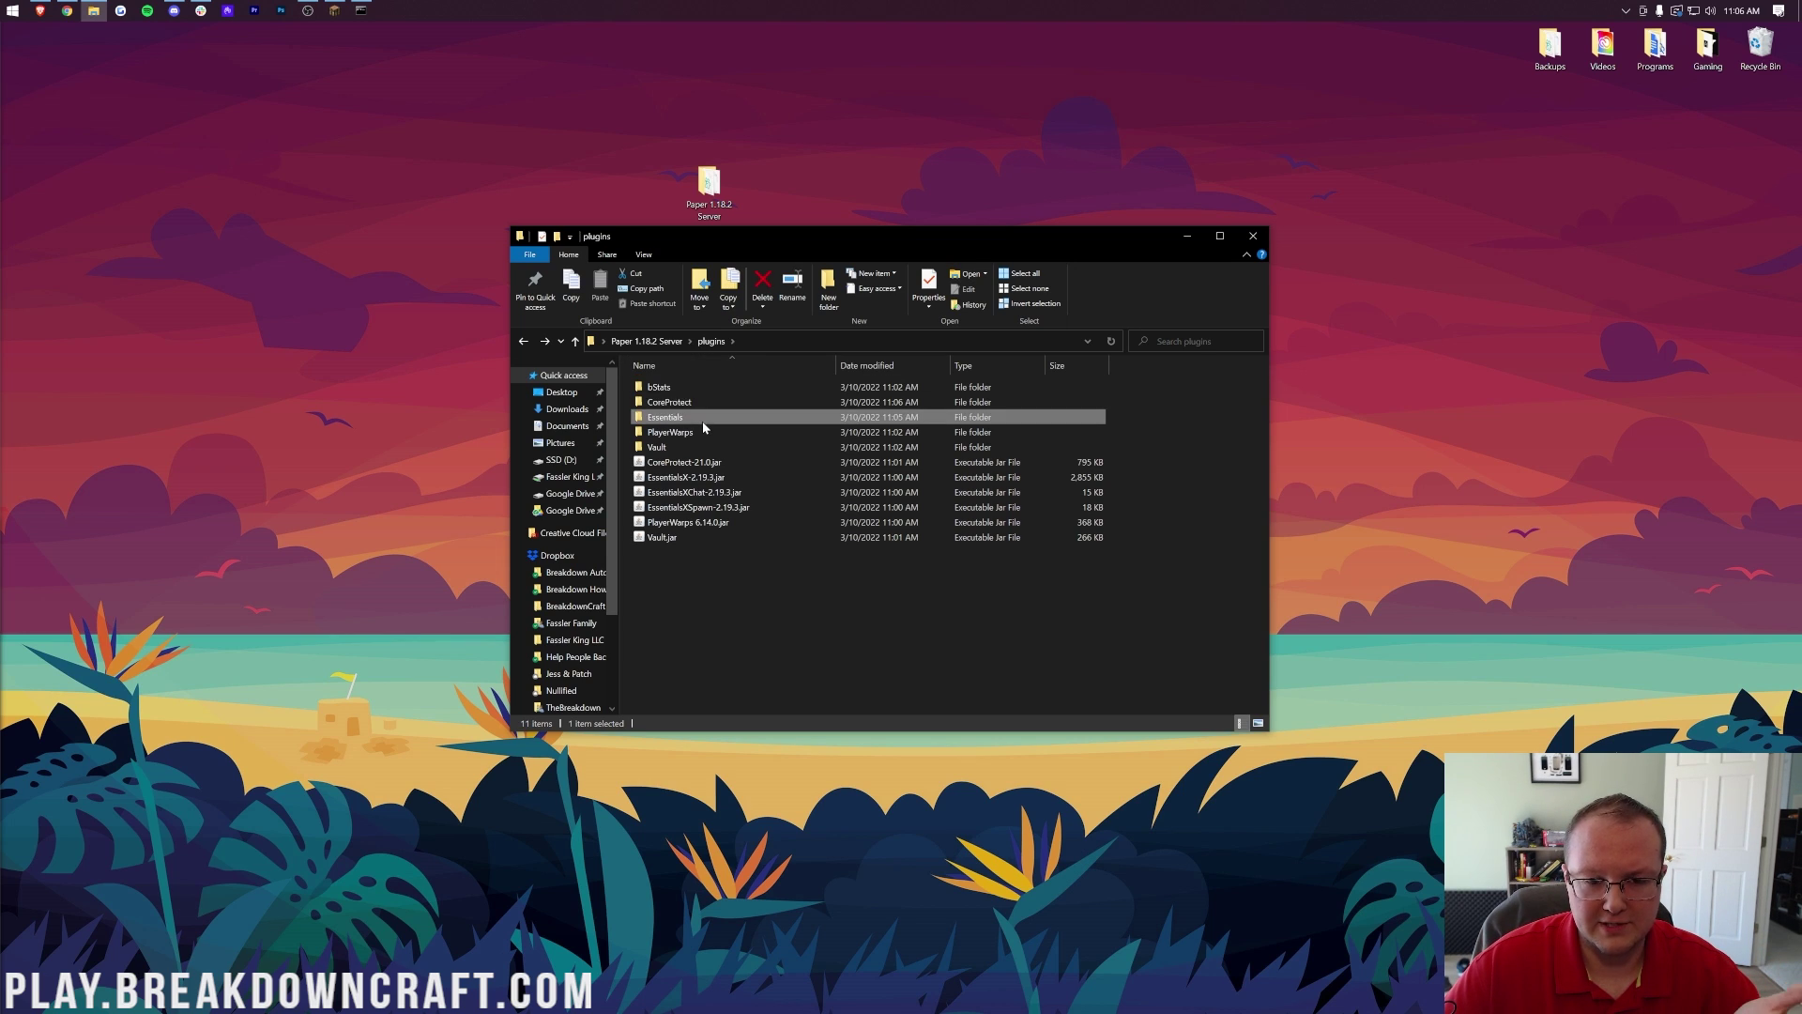
{"action": "left_click", "coordinate": [703, 421]}
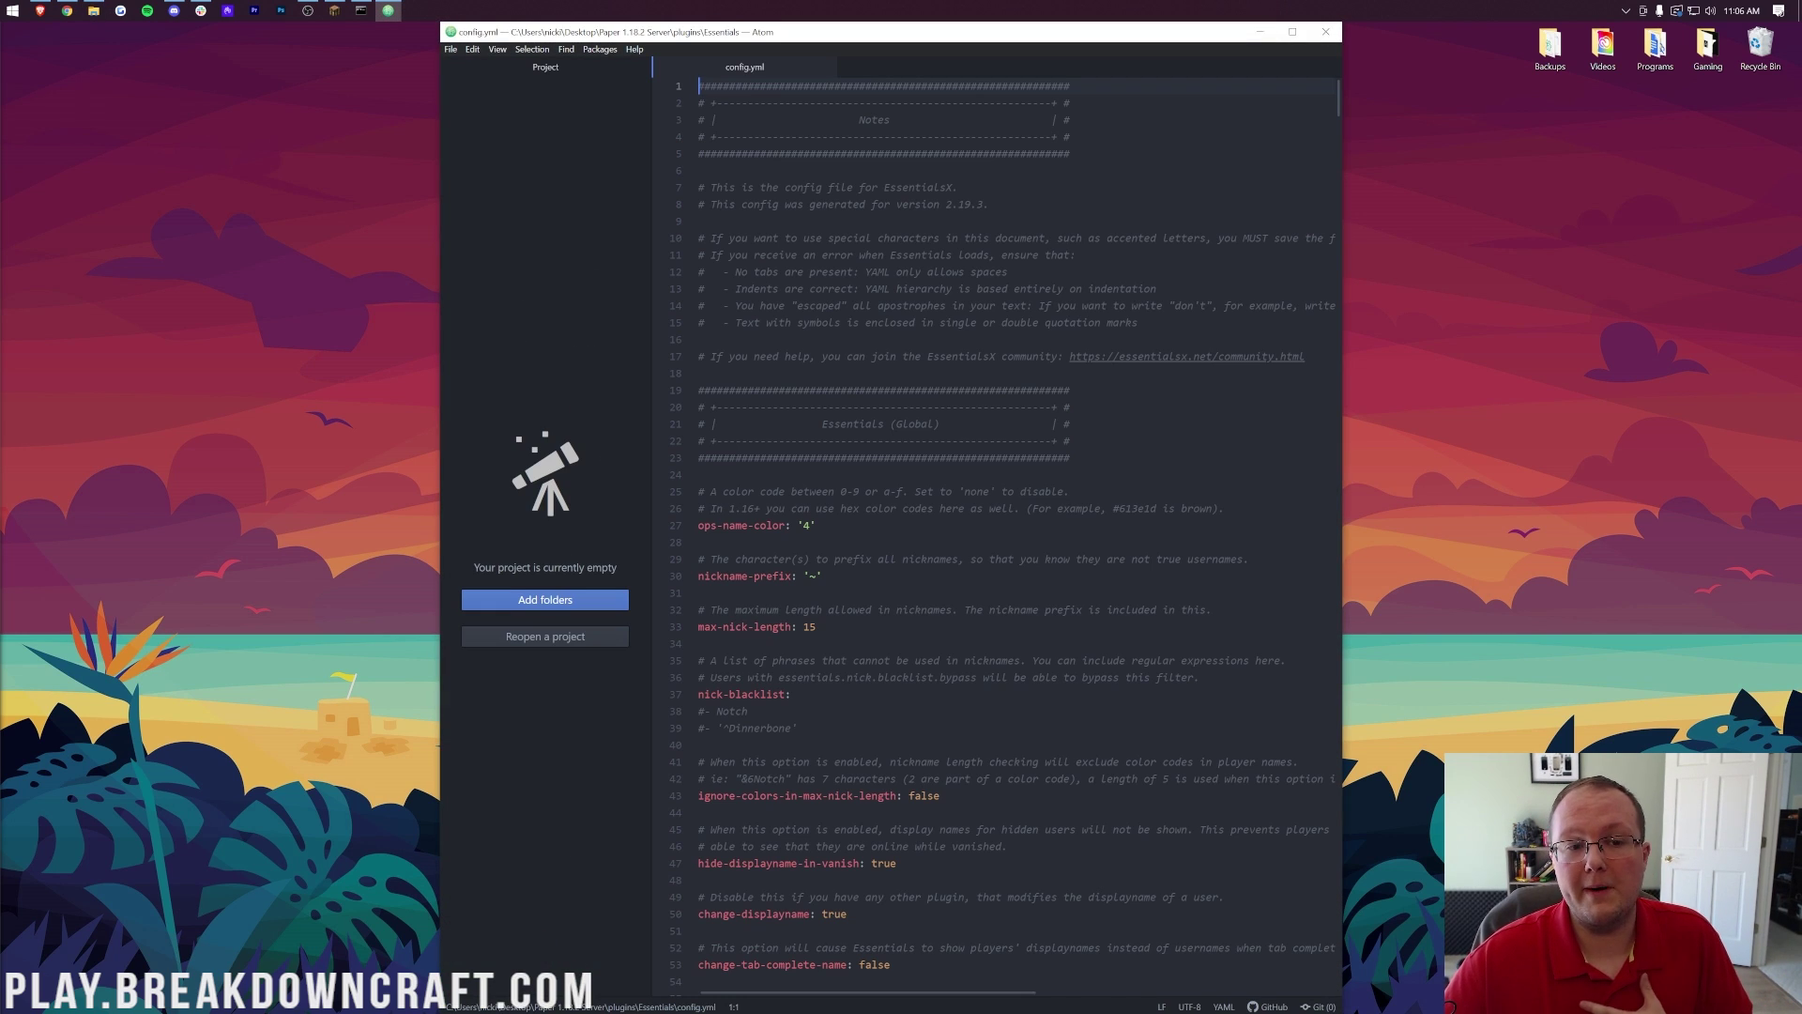
{"action": "left_click", "coordinate": [67, 10]}
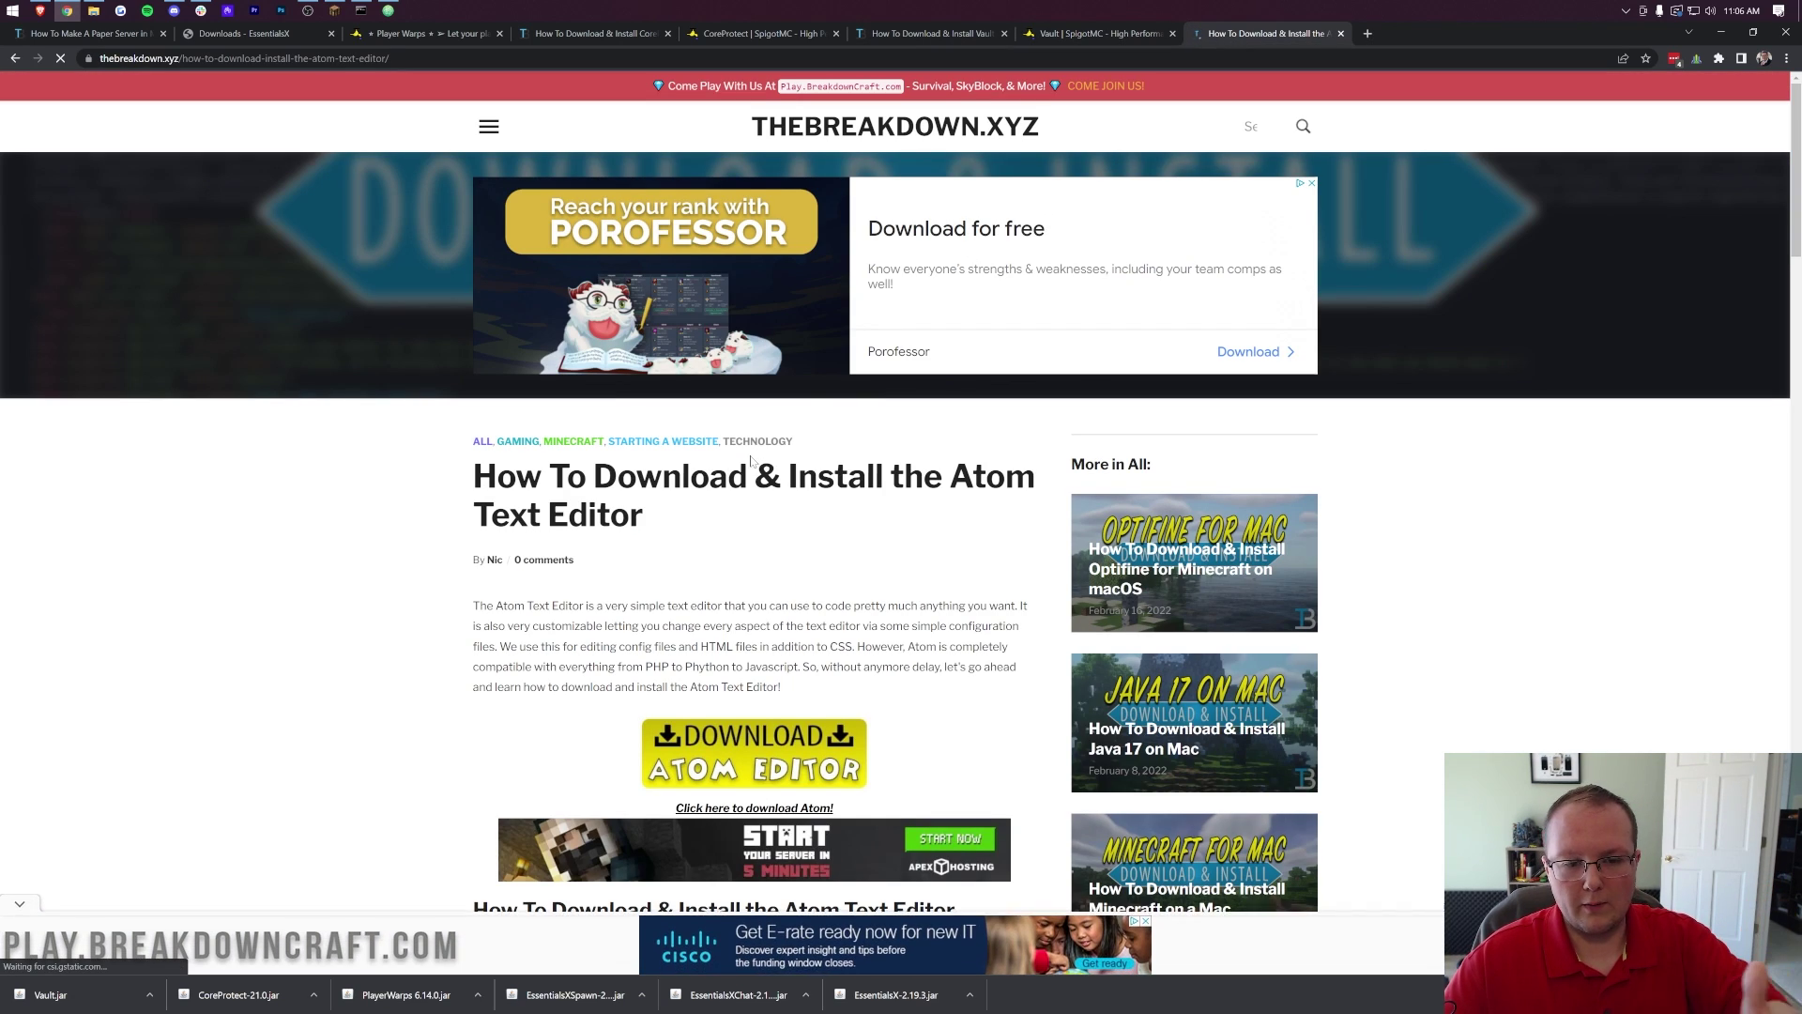
{"action": "scroll", "coordinate": [751, 460], "scroll_direction": "down", "scroll_amount": 15}
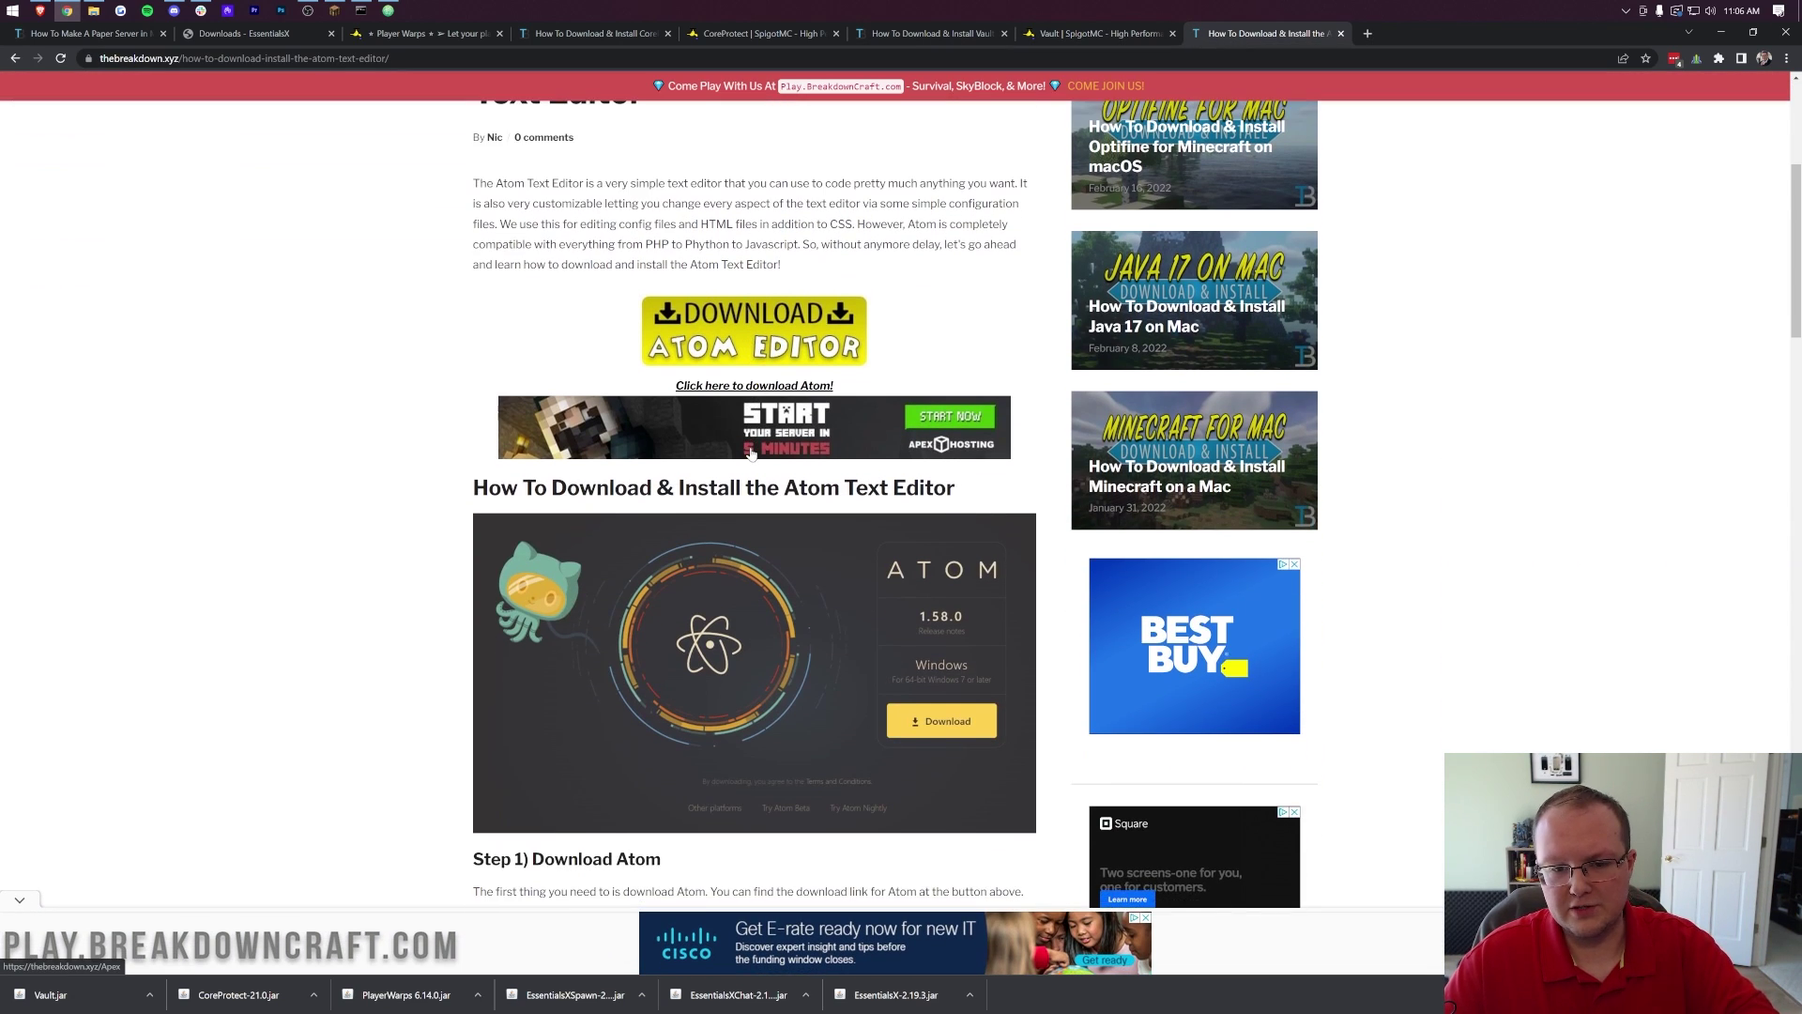
{"action": "scroll", "coordinate": [752, 453], "scroll_direction": "up", "scroll_amount": 12}
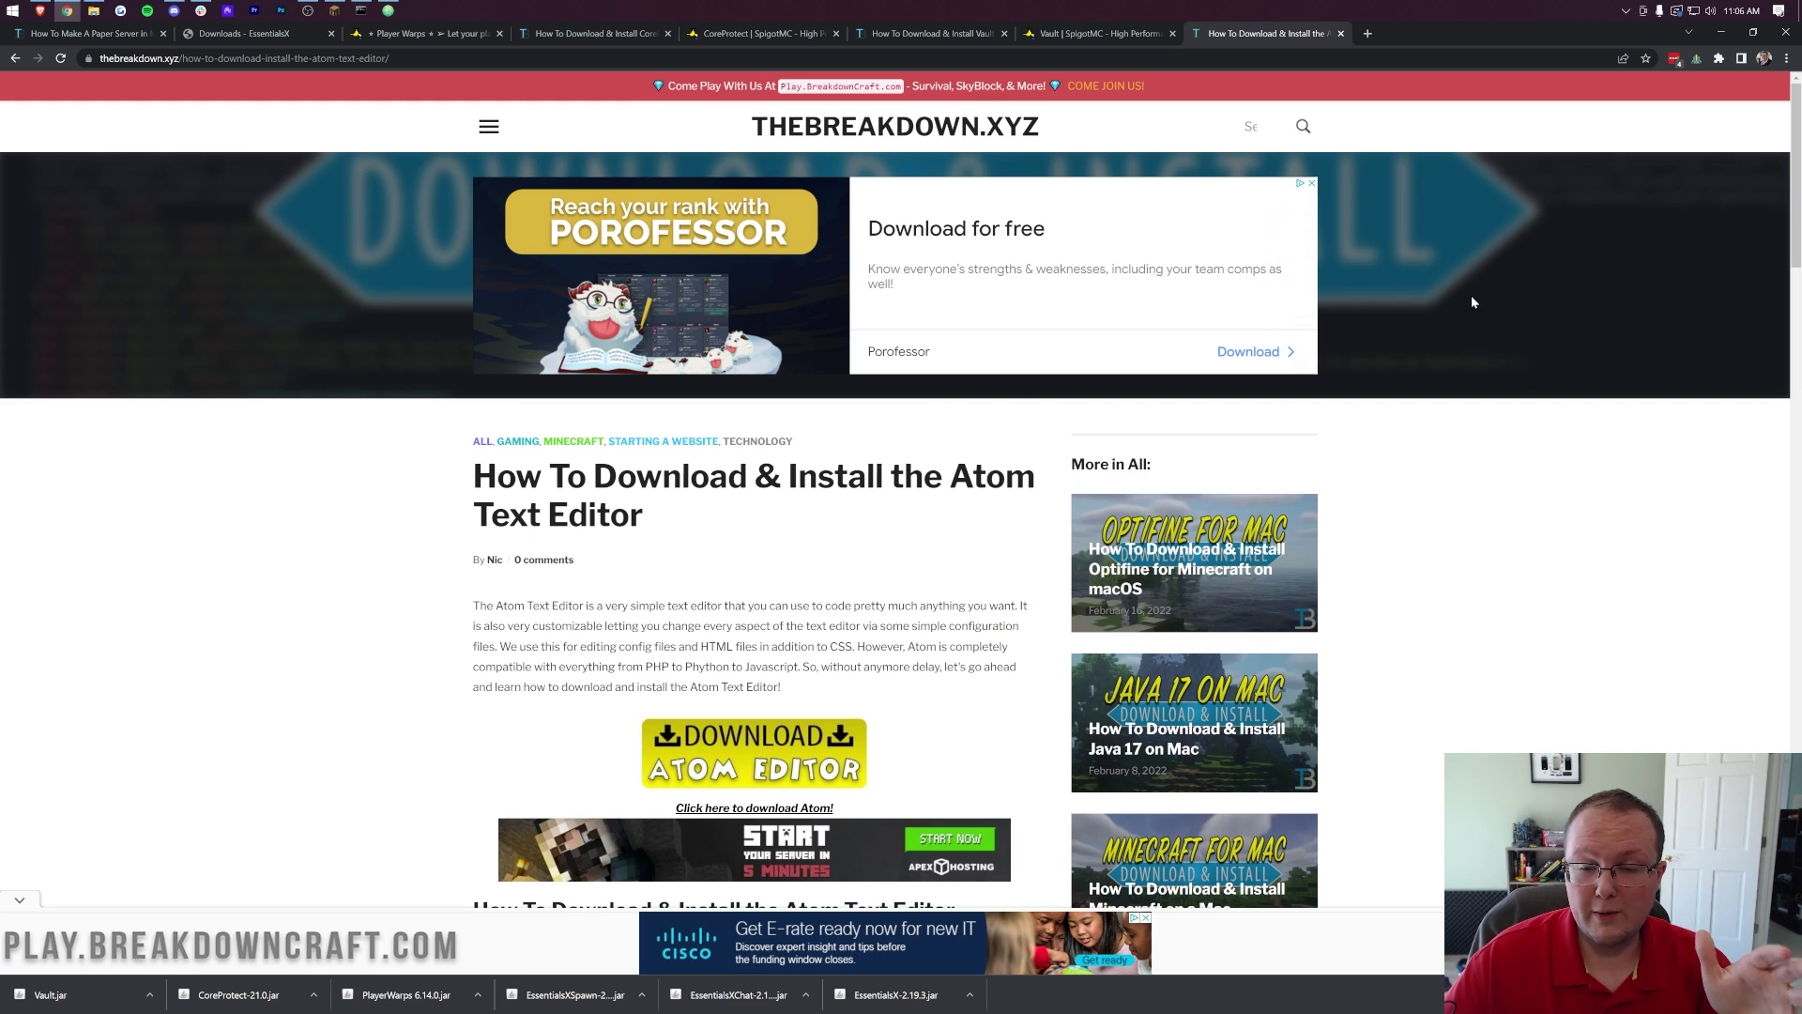
{"action": "left_click", "coordinate": [1720, 34]}
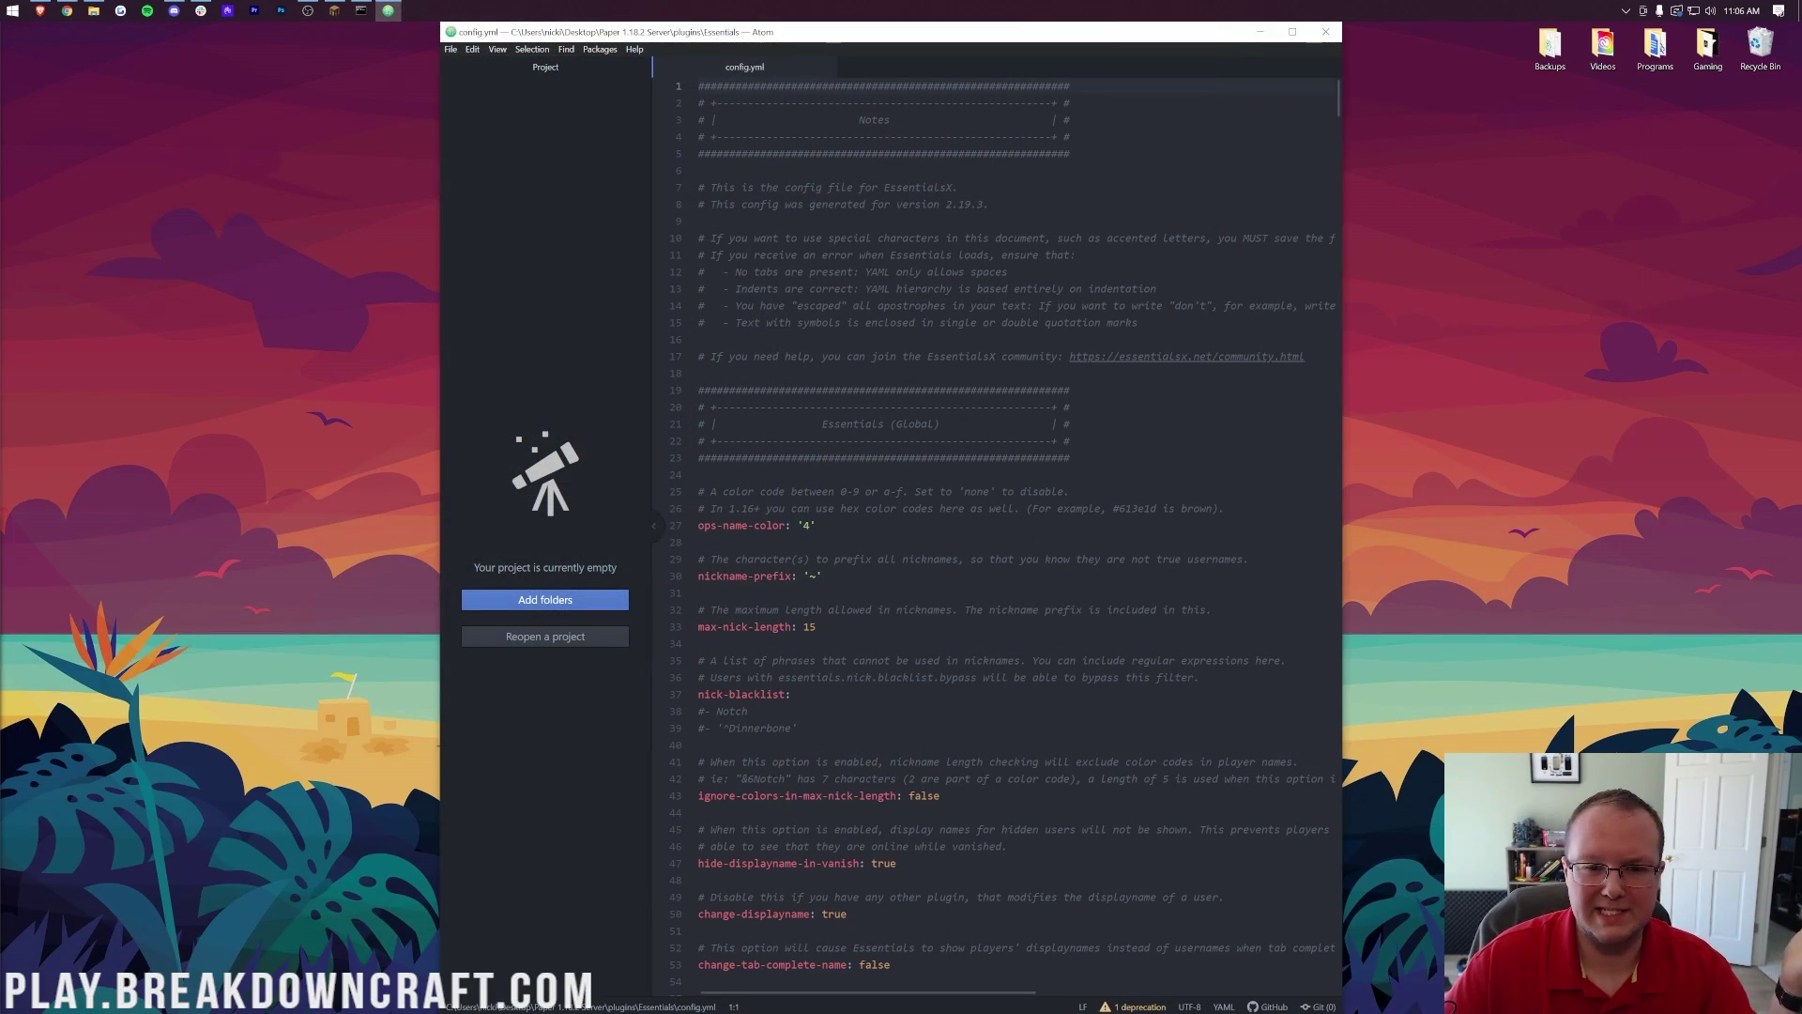
Scroll through Essentials' config.yml settings in Atom, then close Atom.
{"action": "scroll", "coordinate": [995, 525], "scroll_direction": "down", "scroll_amount": 20}
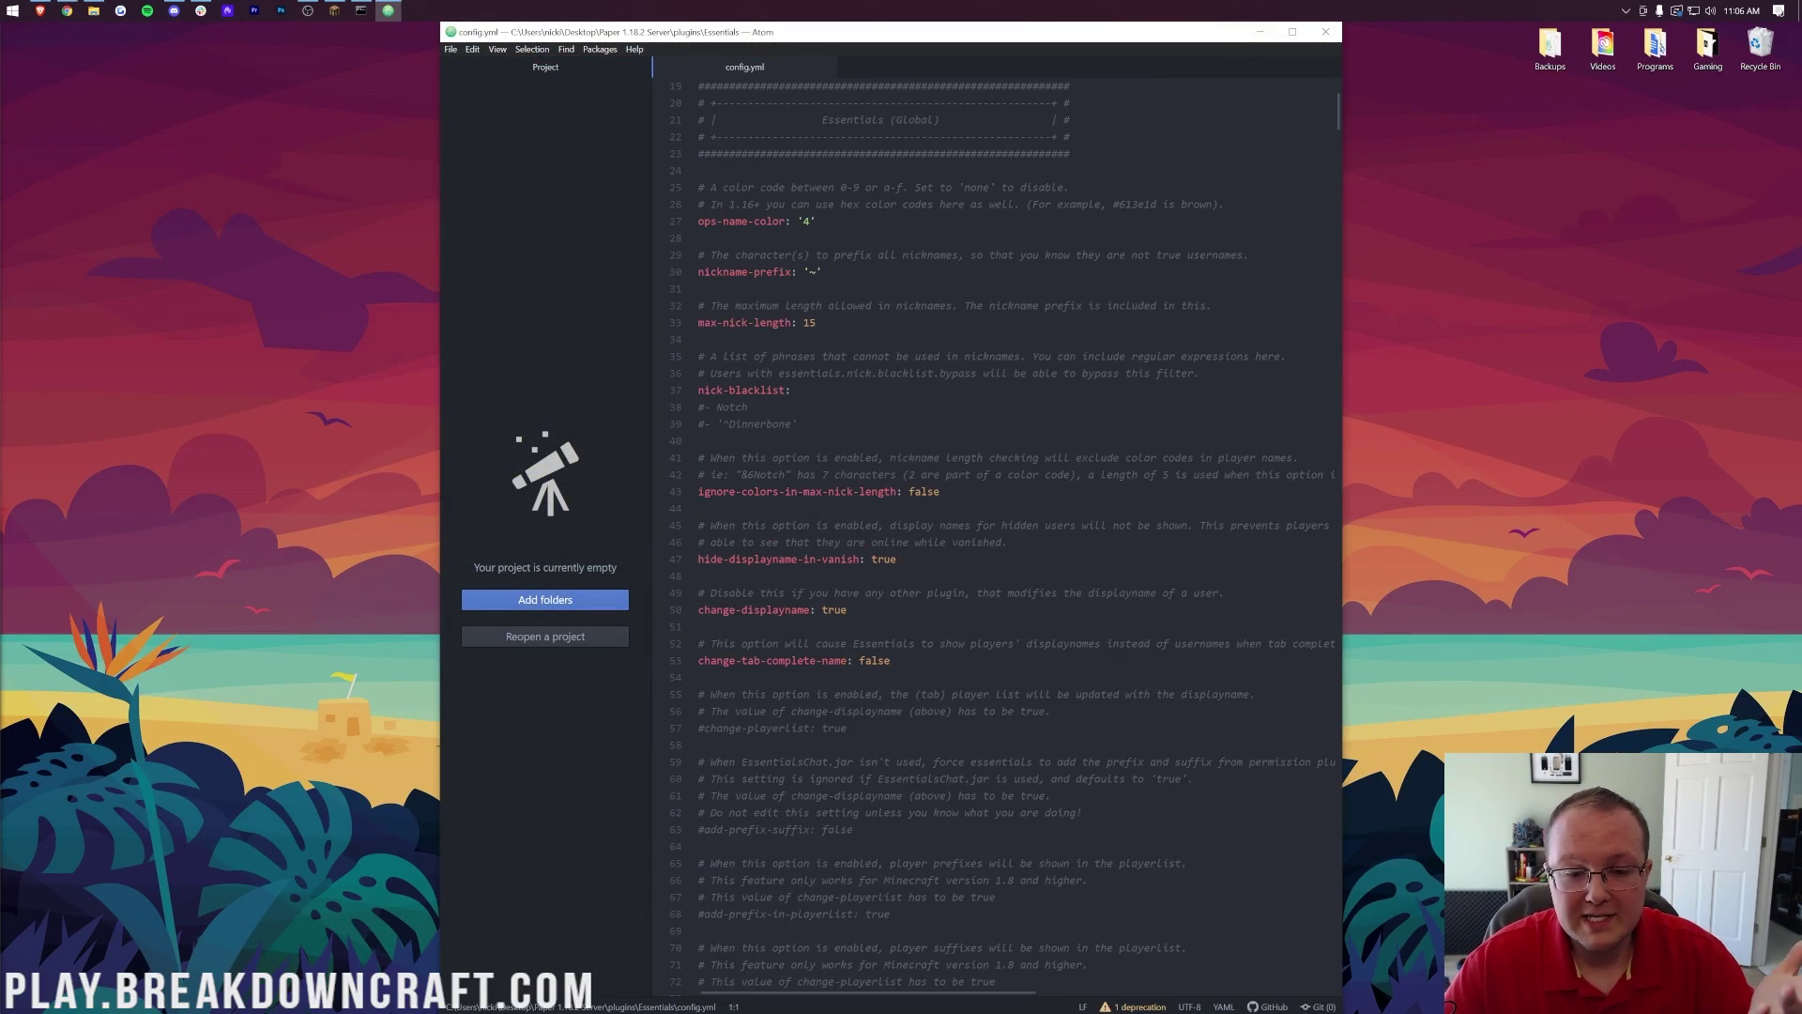
{"action": "scroll", "coordinate": [995, 526], "scroll_direction": "down", "scroll_amount": 20}
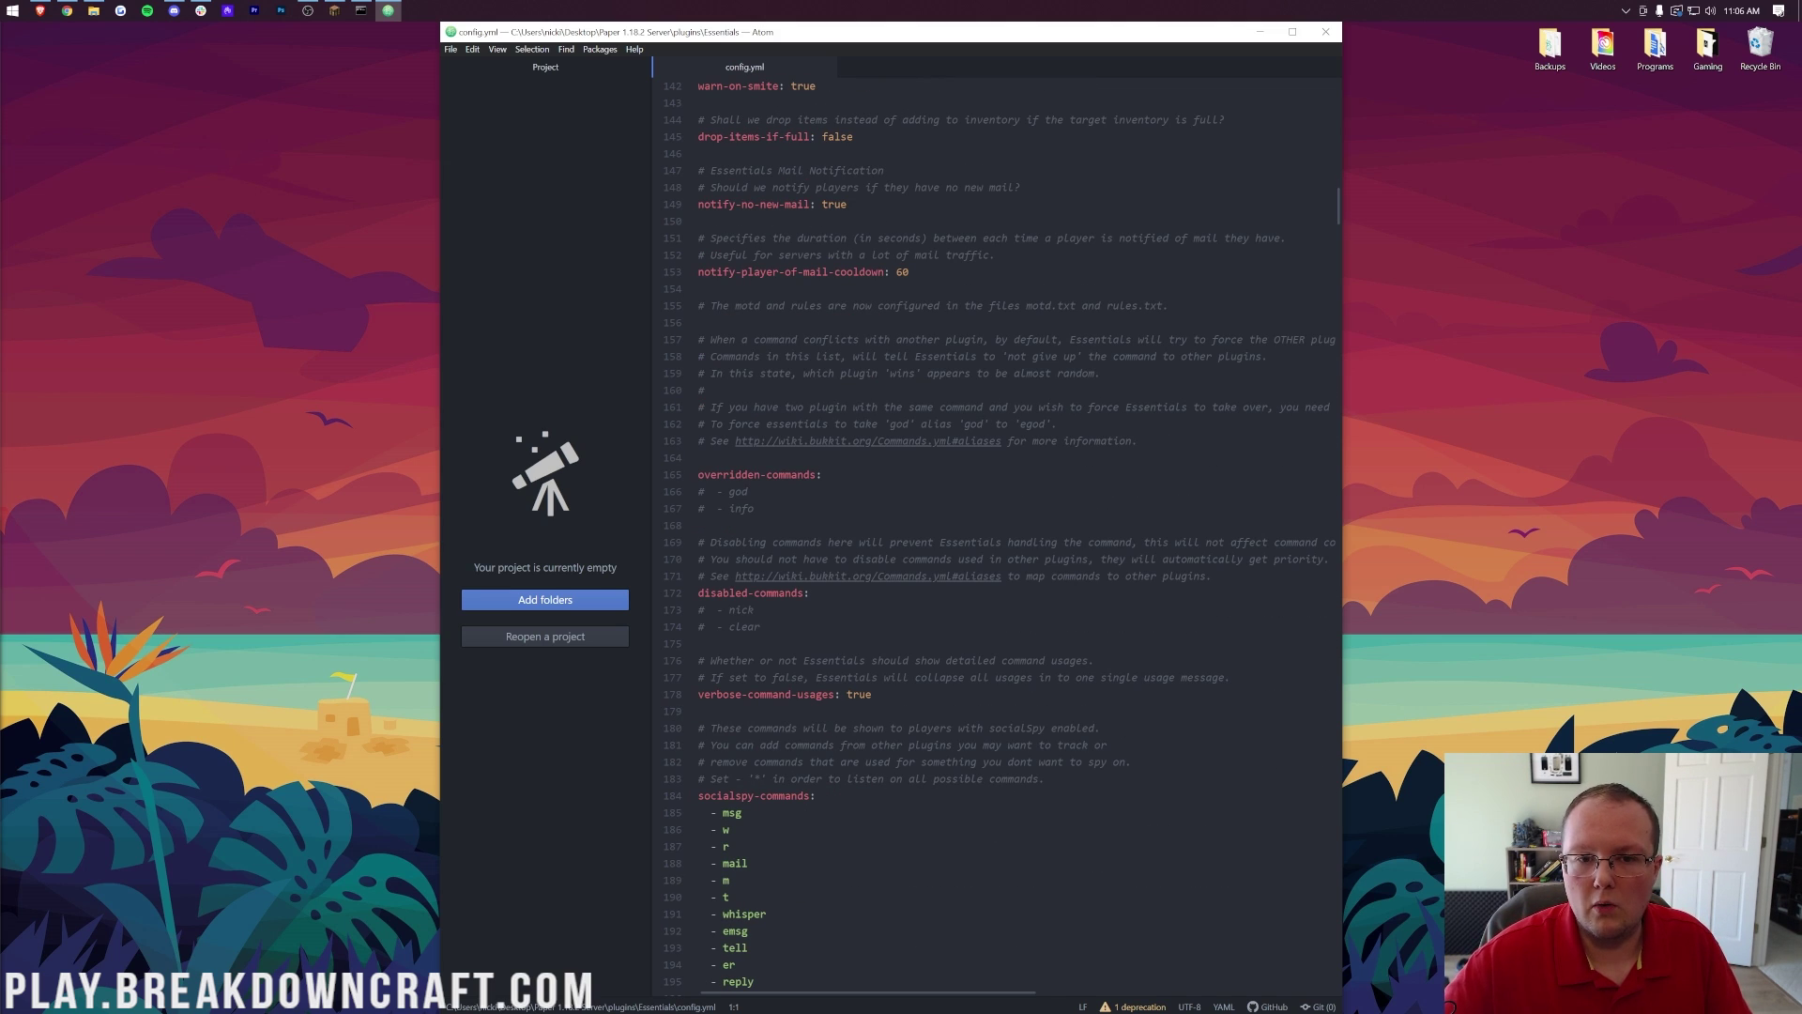
{"action": "left_click", "coordinate": [1334, 23]}
Open plugins > PlayerWarps > lang > en_US.yml in Atom.
{"action": "key", "text": "BackSpace"}
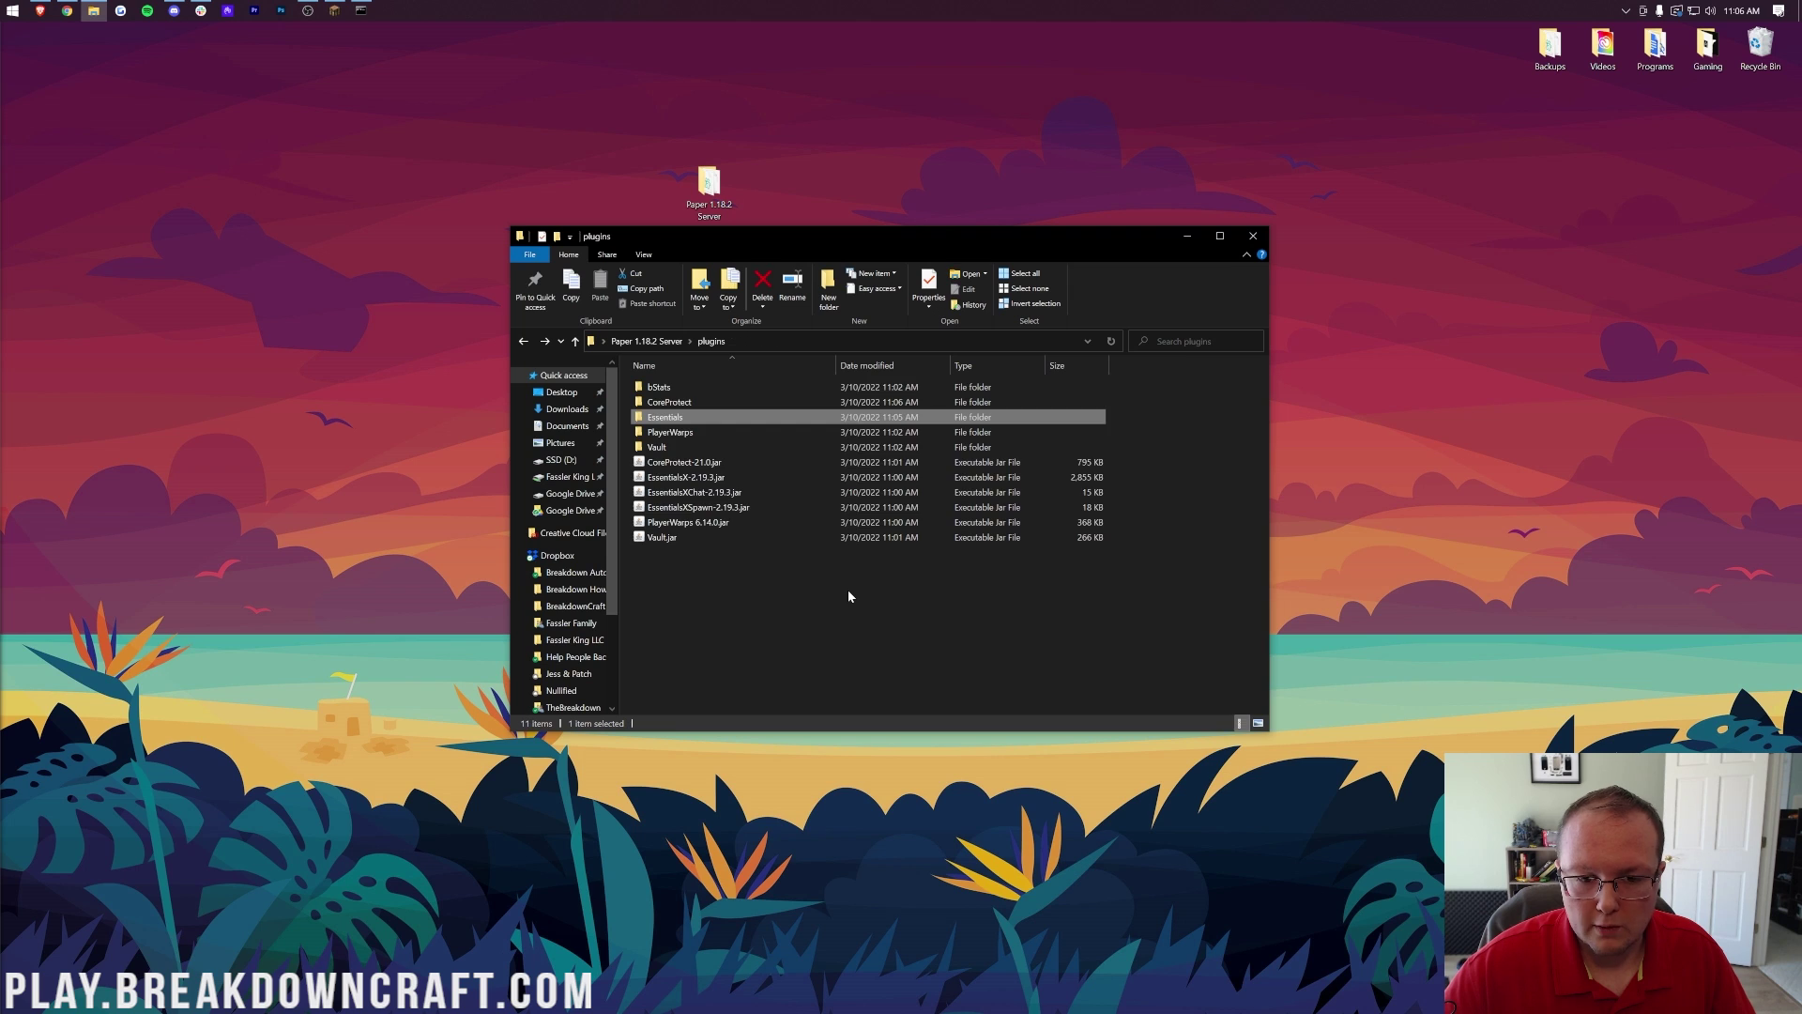
{"action": "double_click", "coordinate": [774, 436]}
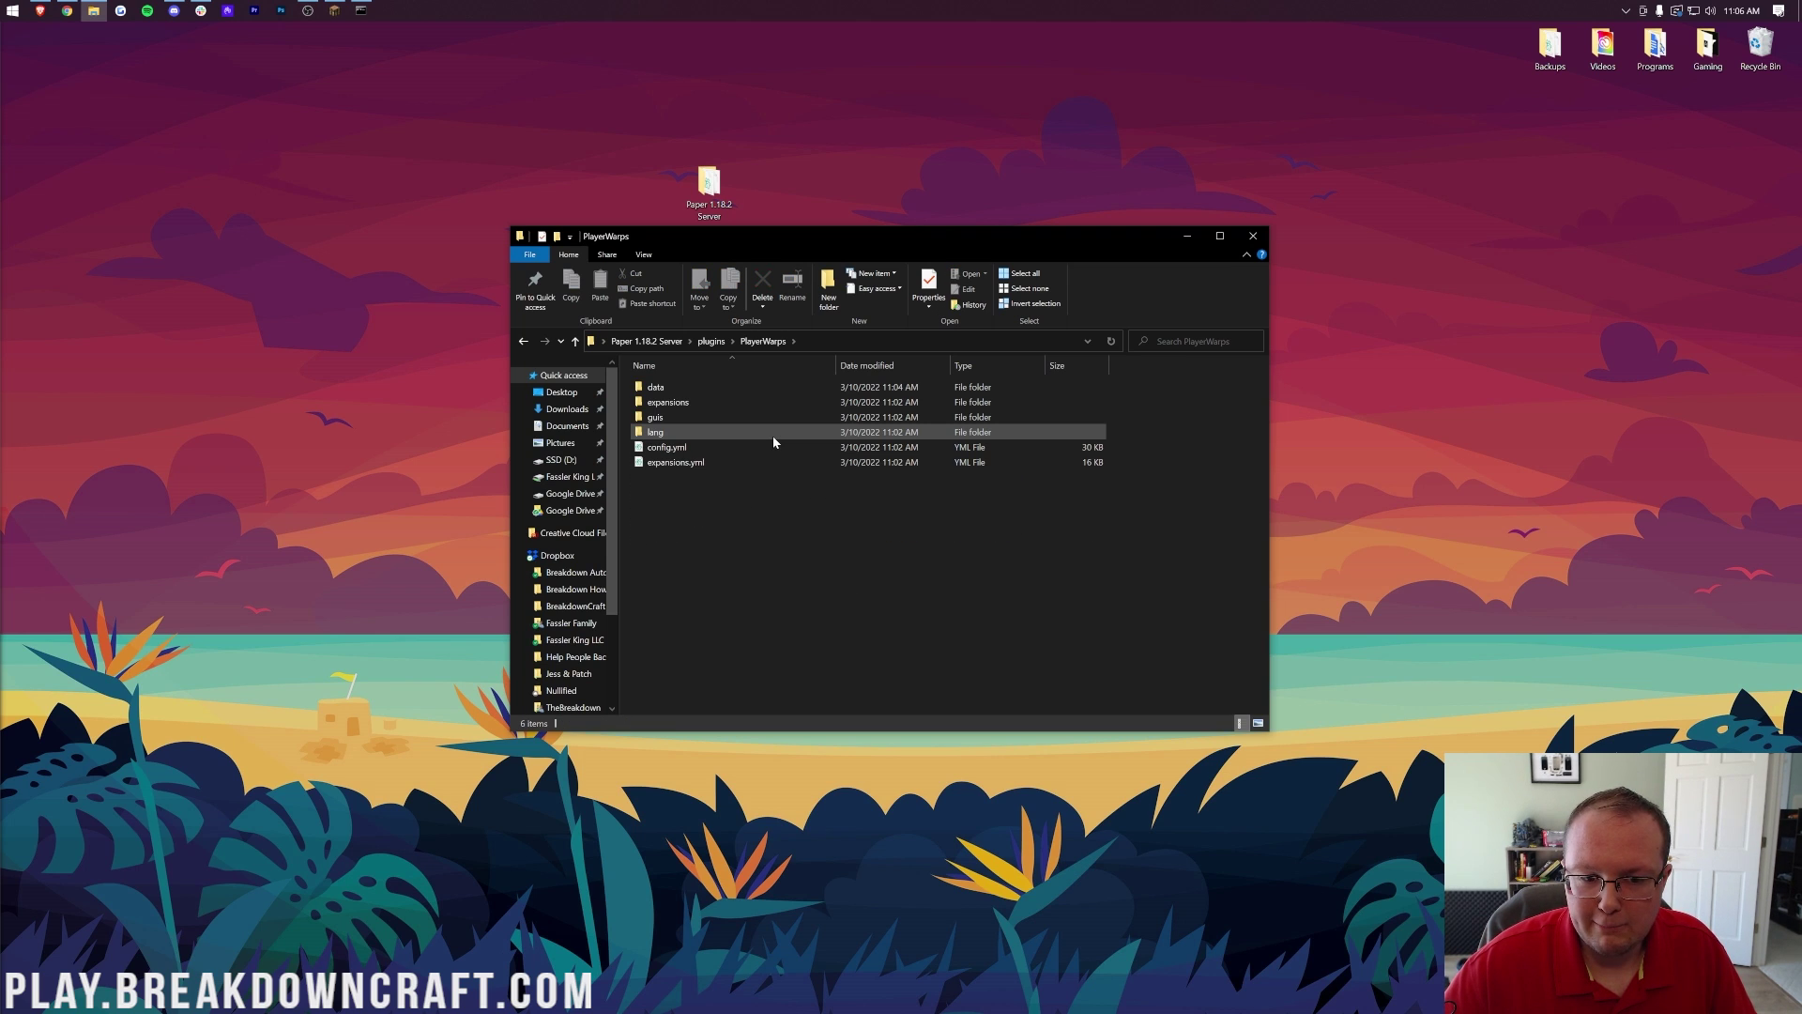
{"action": "double_click", "coordinate": [773, 436]}
{"action": "left_click", "coordinate": [729, 385]}
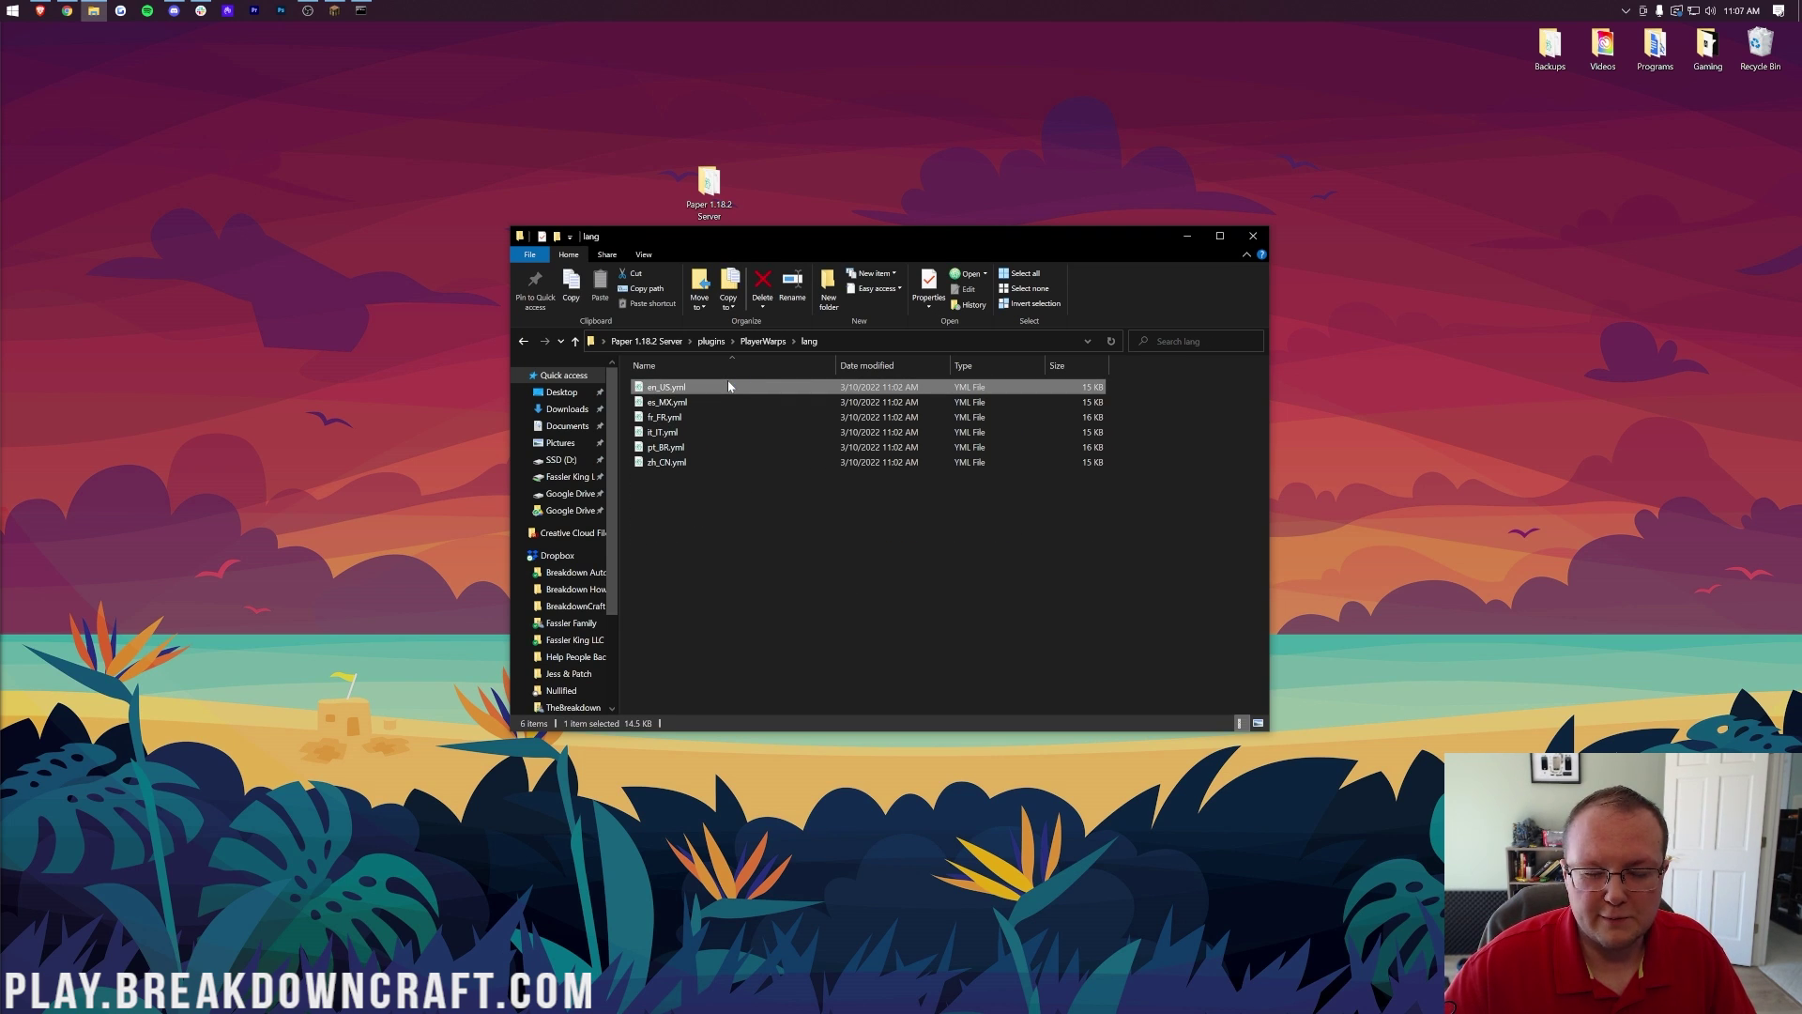
{"action": "double_click", "coordinate": [728, 385]}
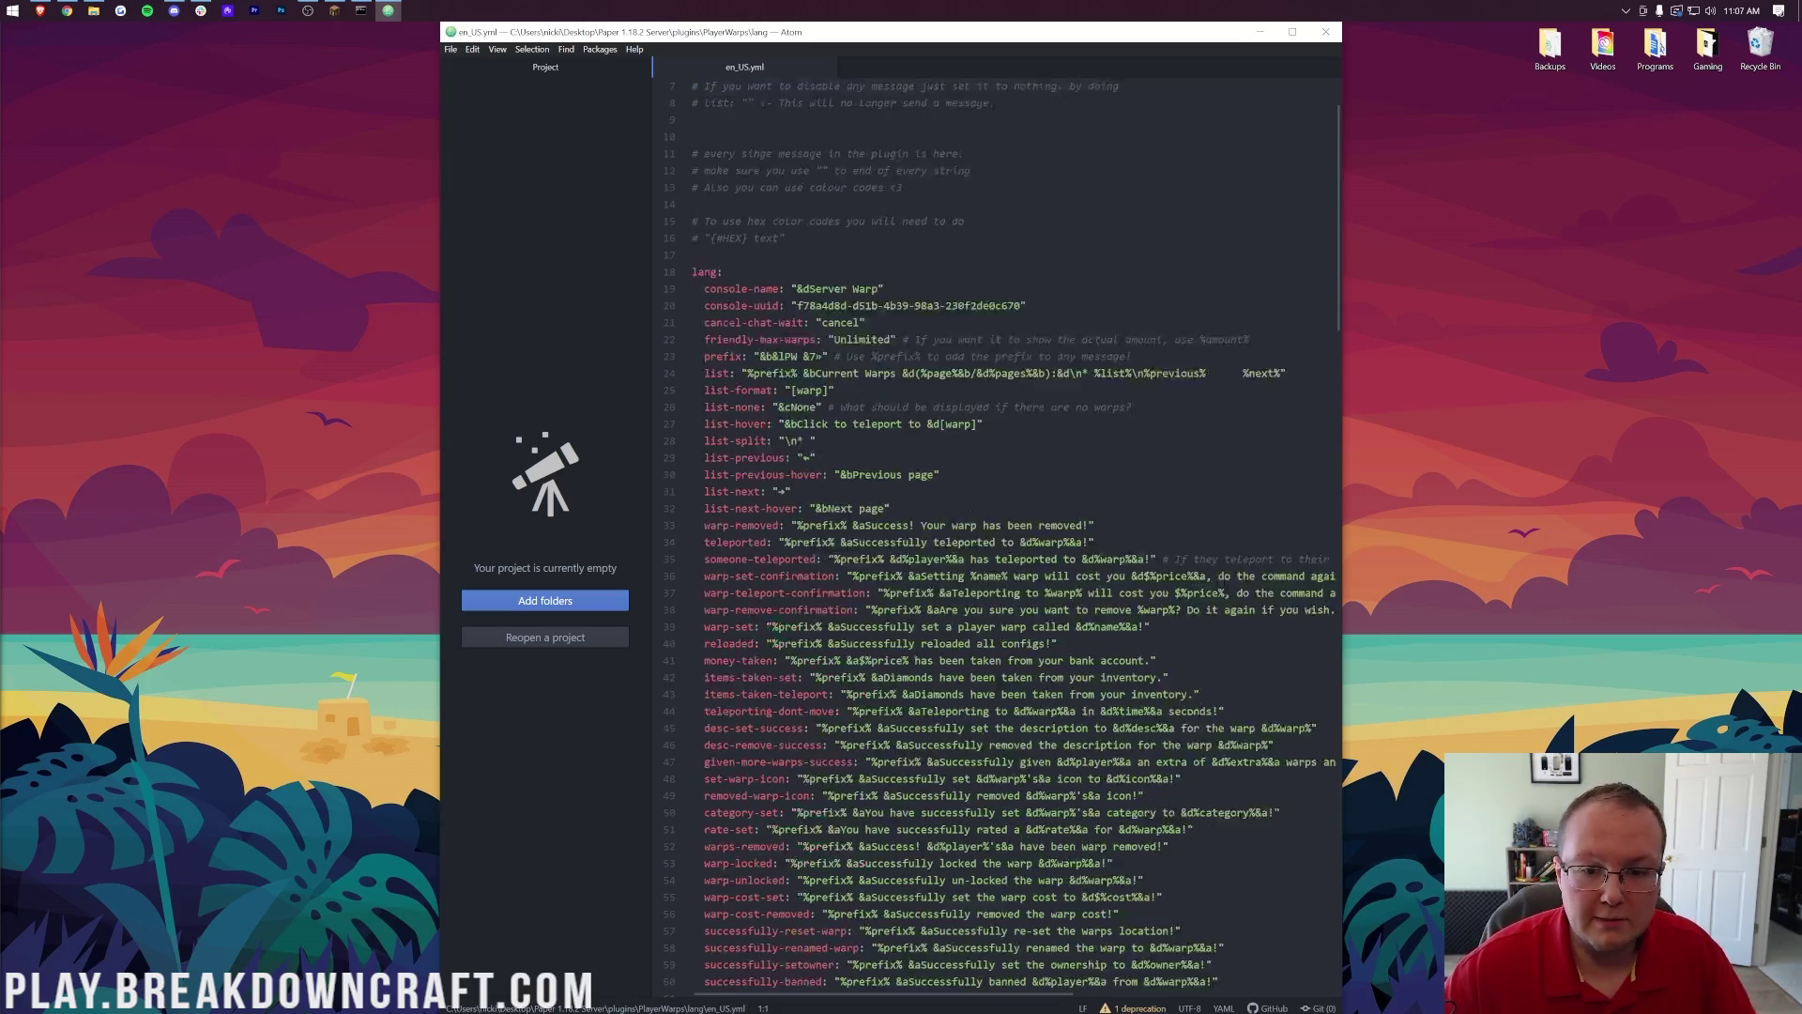
Scroll through en_US.yml, return to the top, then close Atom and File Explorer.
{"action": "scroll", "coordinate": [995, 535], "scroll_direction": "down", "scroll_amount": 20}
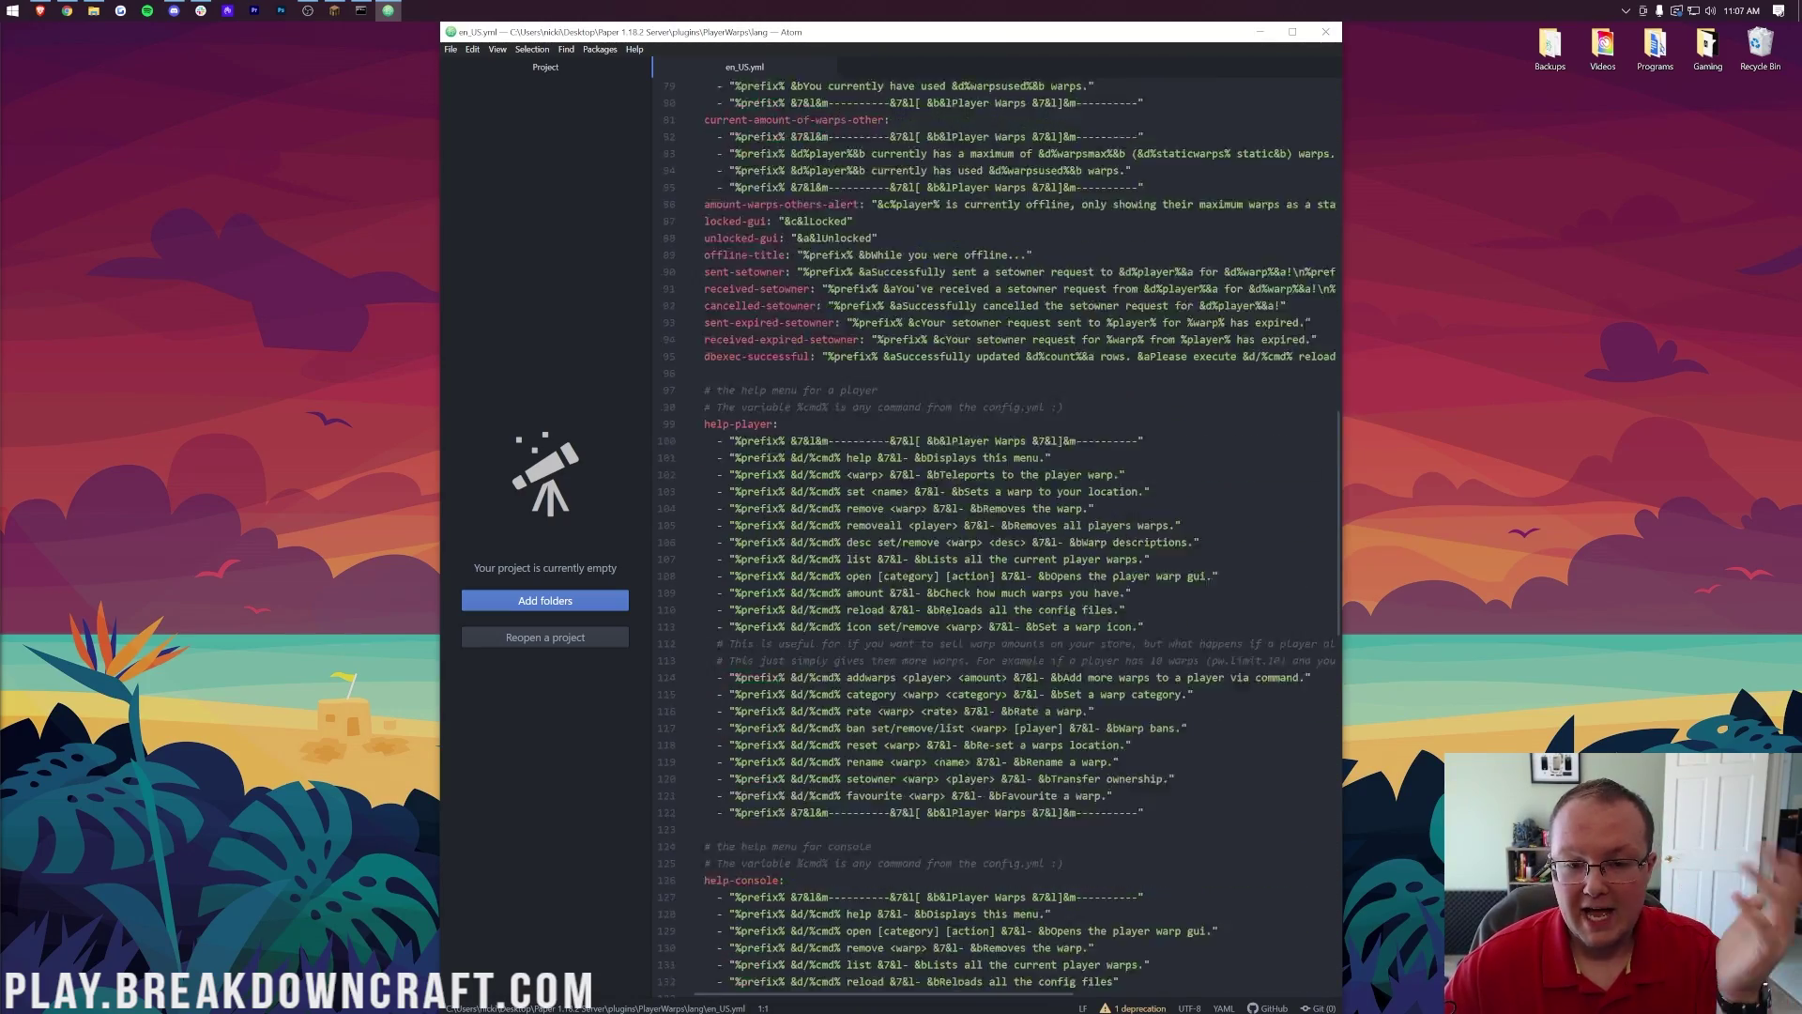
{"action": "key", "text": "ctrl+Home"}
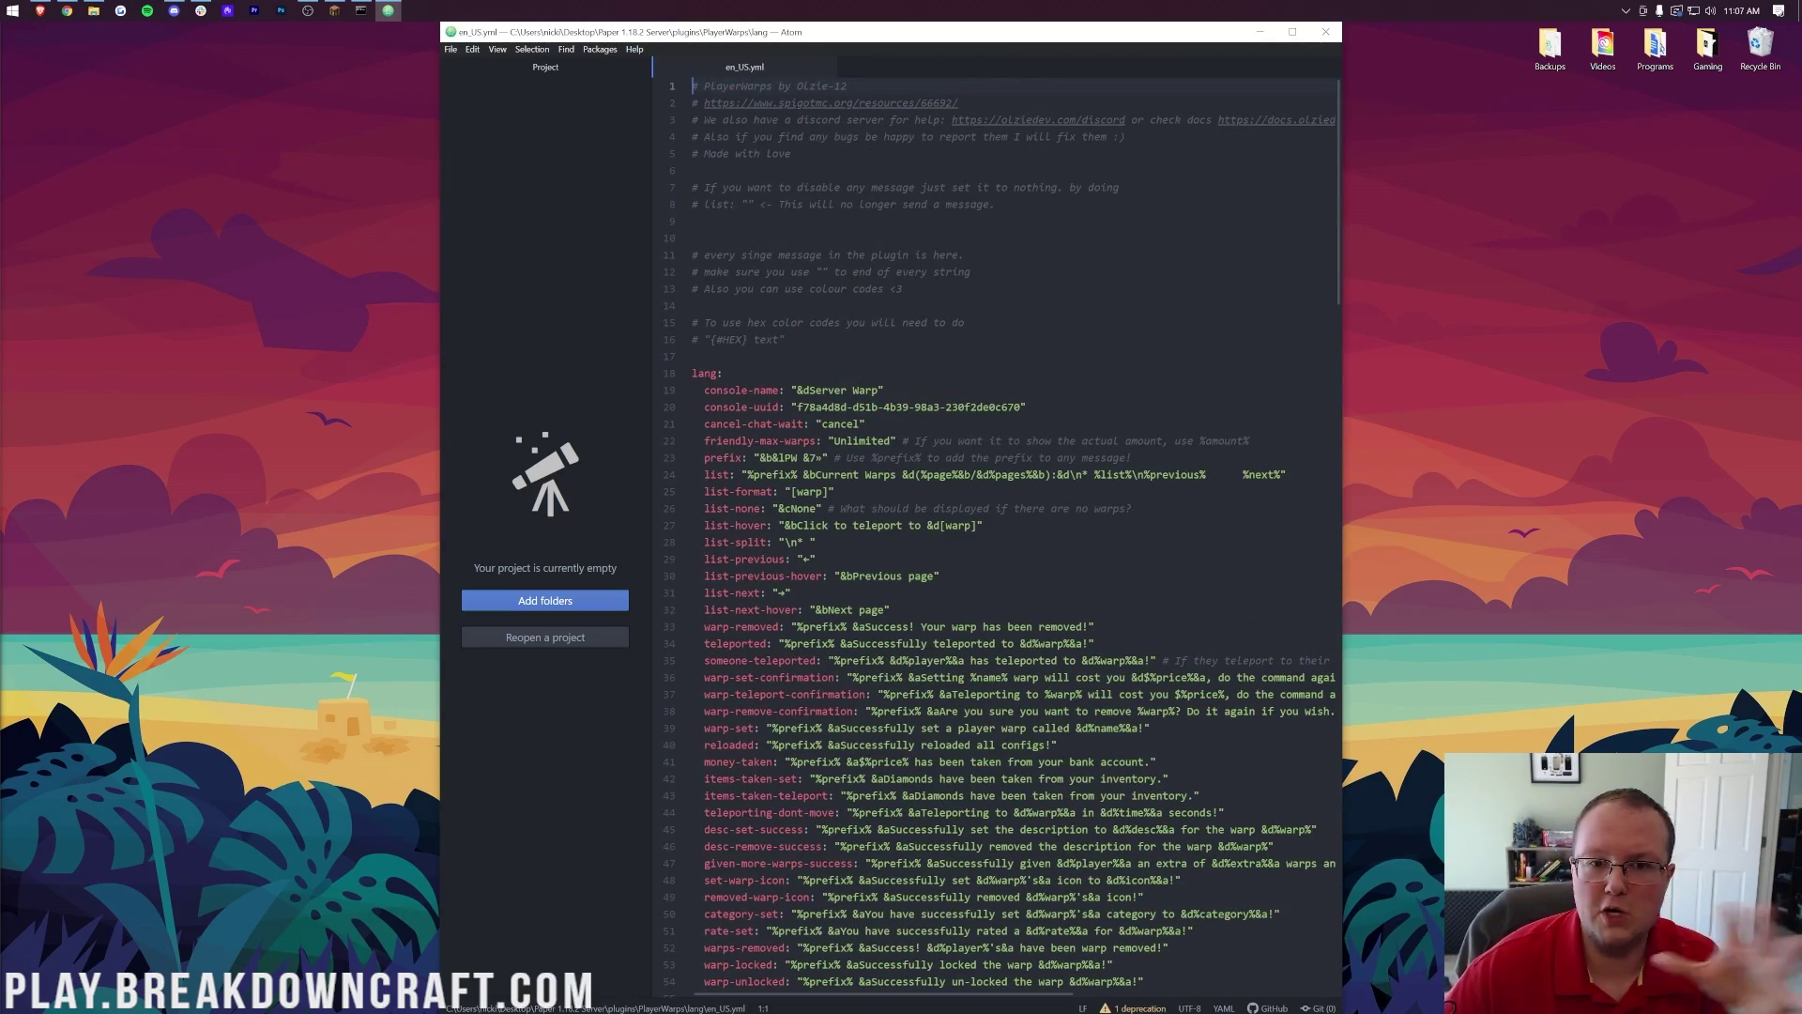
{"action": "left_click", "coordinate": [1325, 32]}
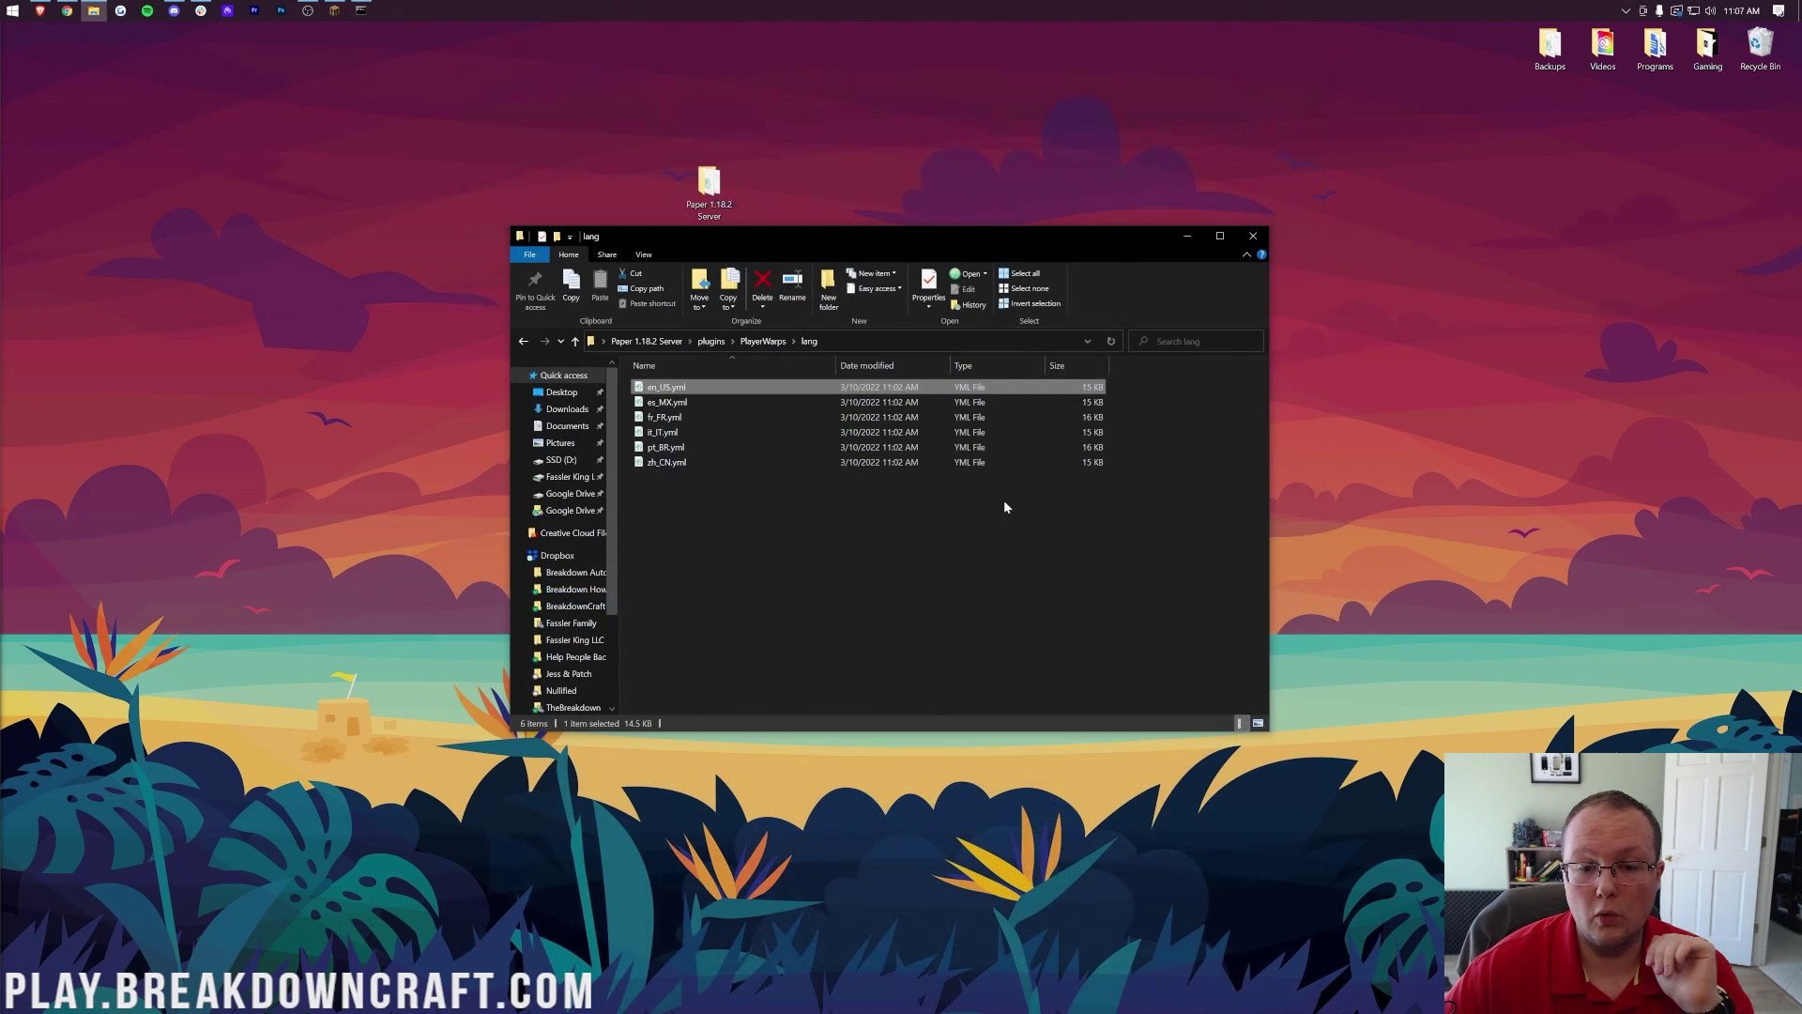
{"action": "key", "text": "alt+Left"}
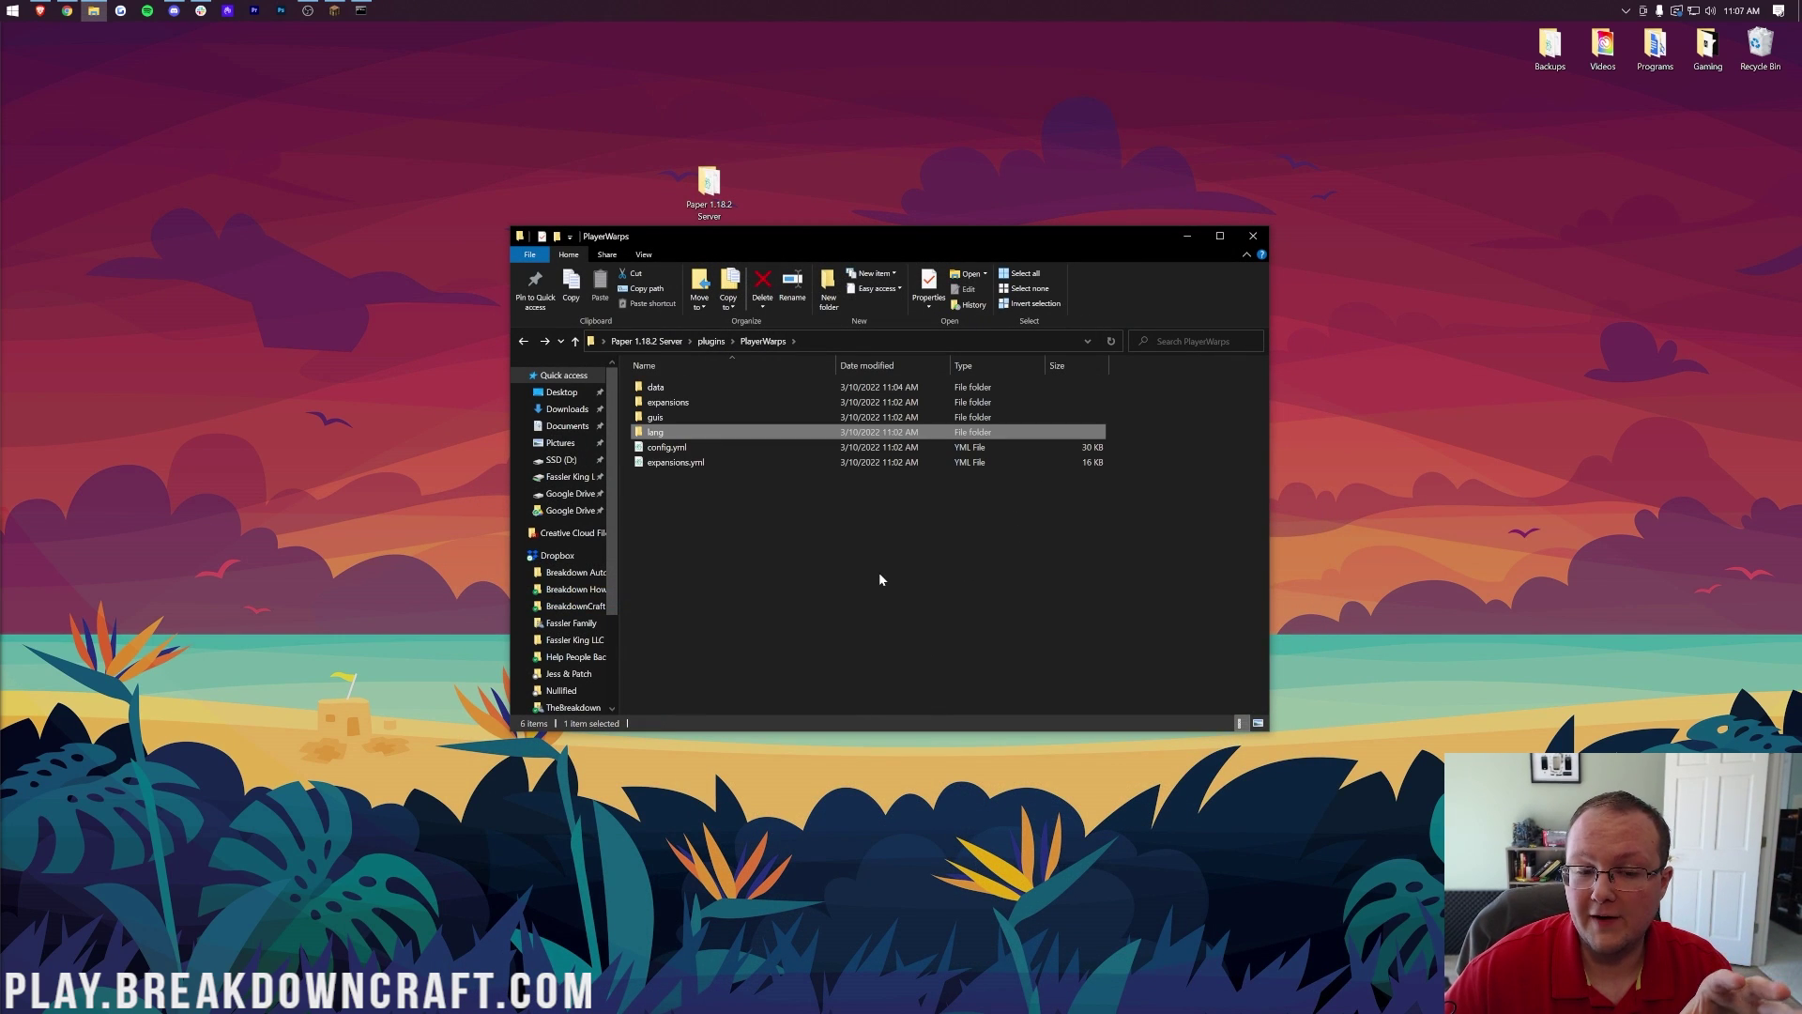
{"action": "left_click", "coordinate": [1254, 236]}
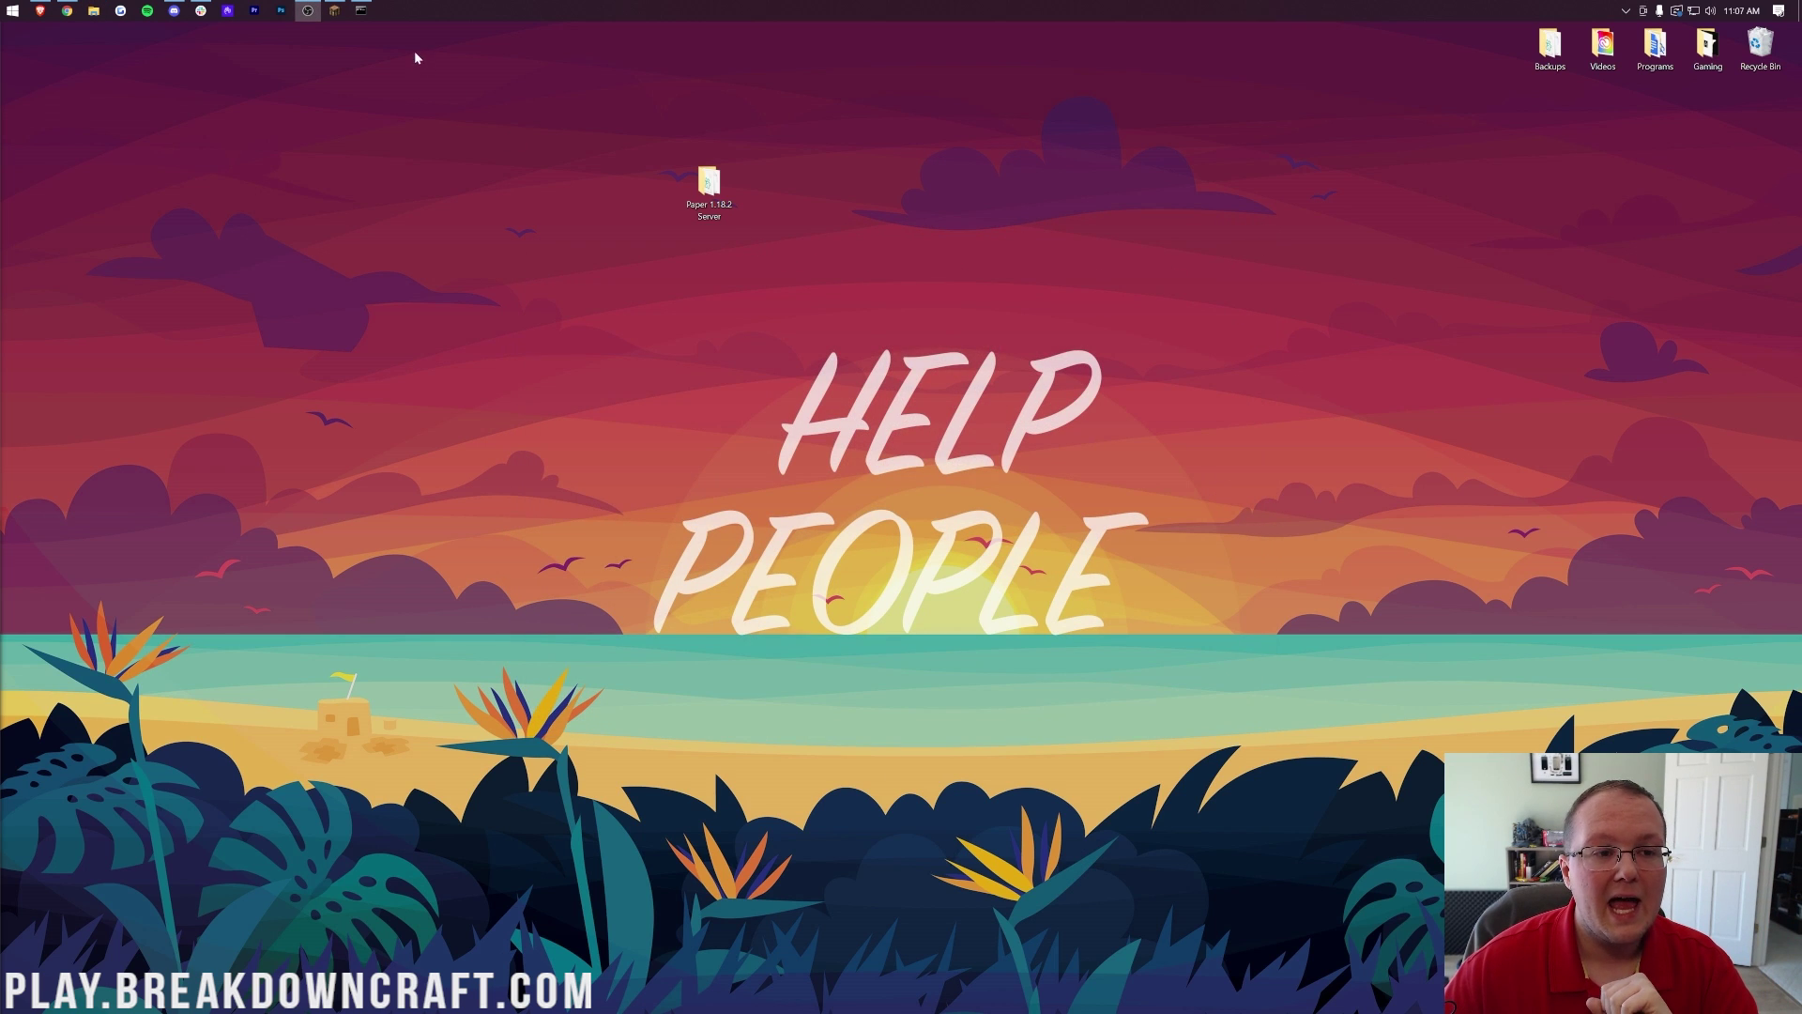
Restore Minecraft and rejoin the server via Direct Connection to localhost.
{"action": "left_click", "coordinate": [334, 11]}
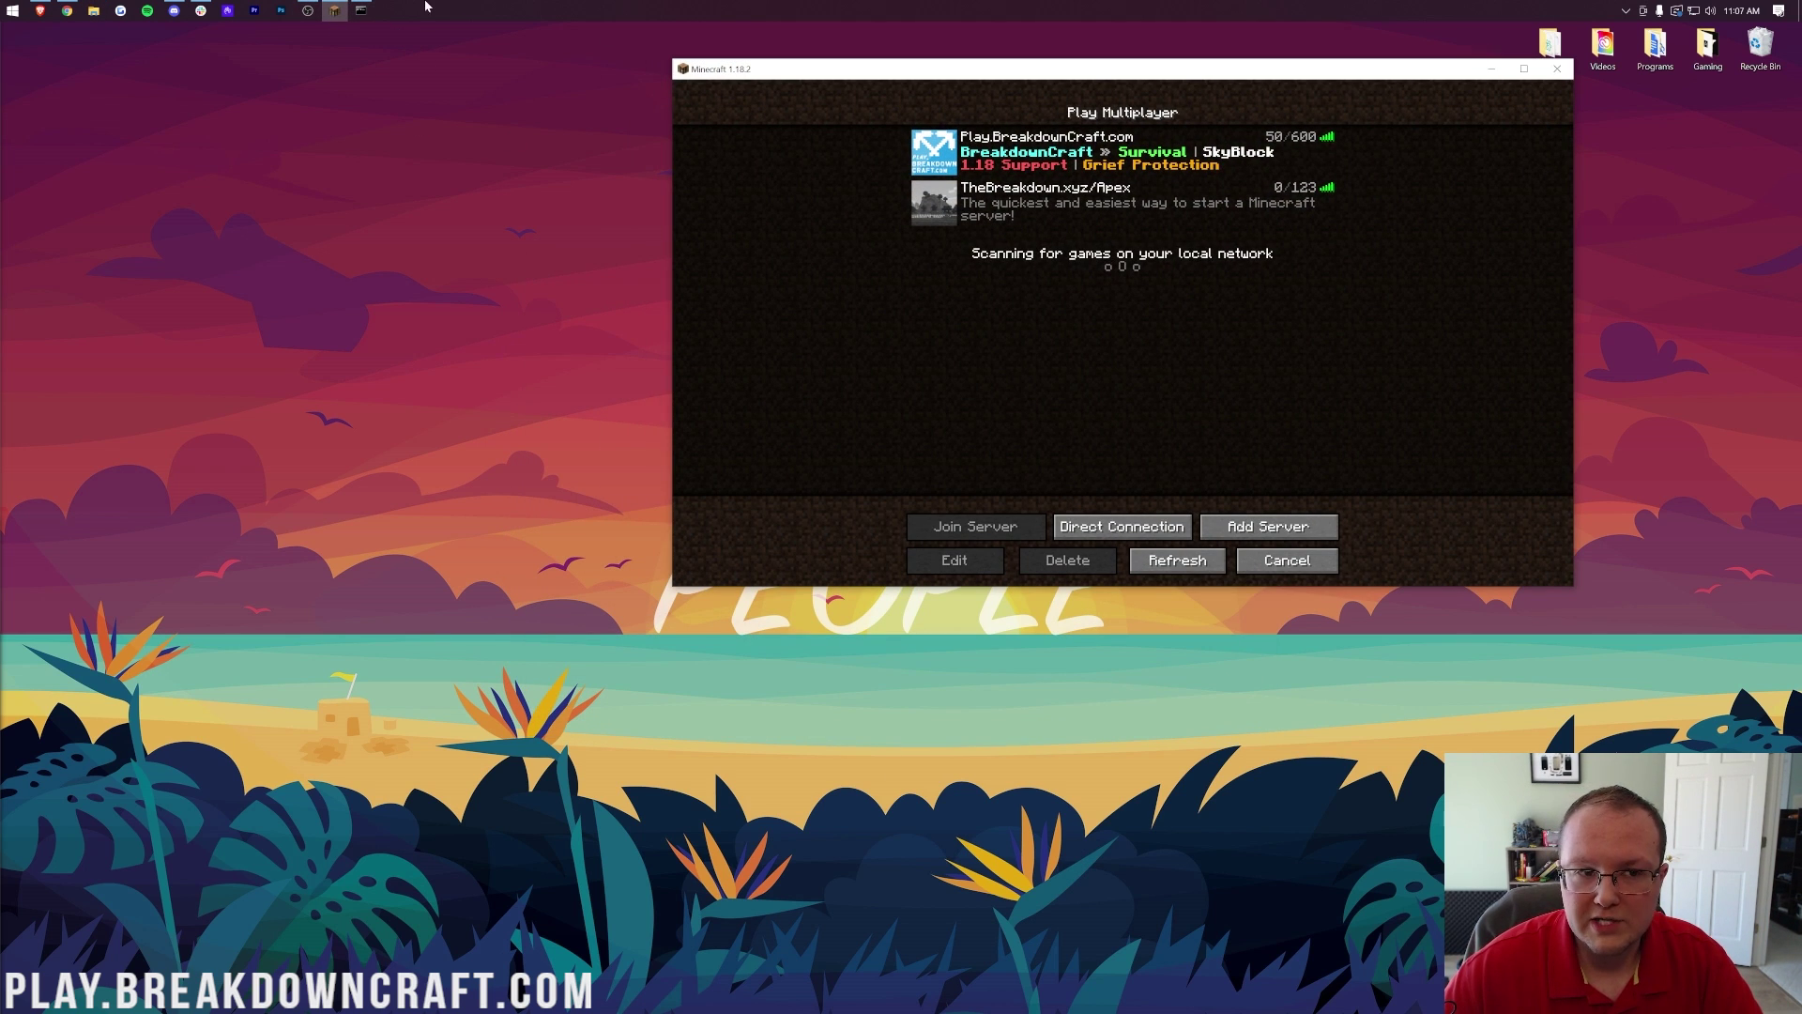
{"action": "left_click", "coordinate": [361, 11]}
{"action": "left_click", "coordinate": [1122, 526]}
{"action": "left_click", "coordinate": [1123, 370]}
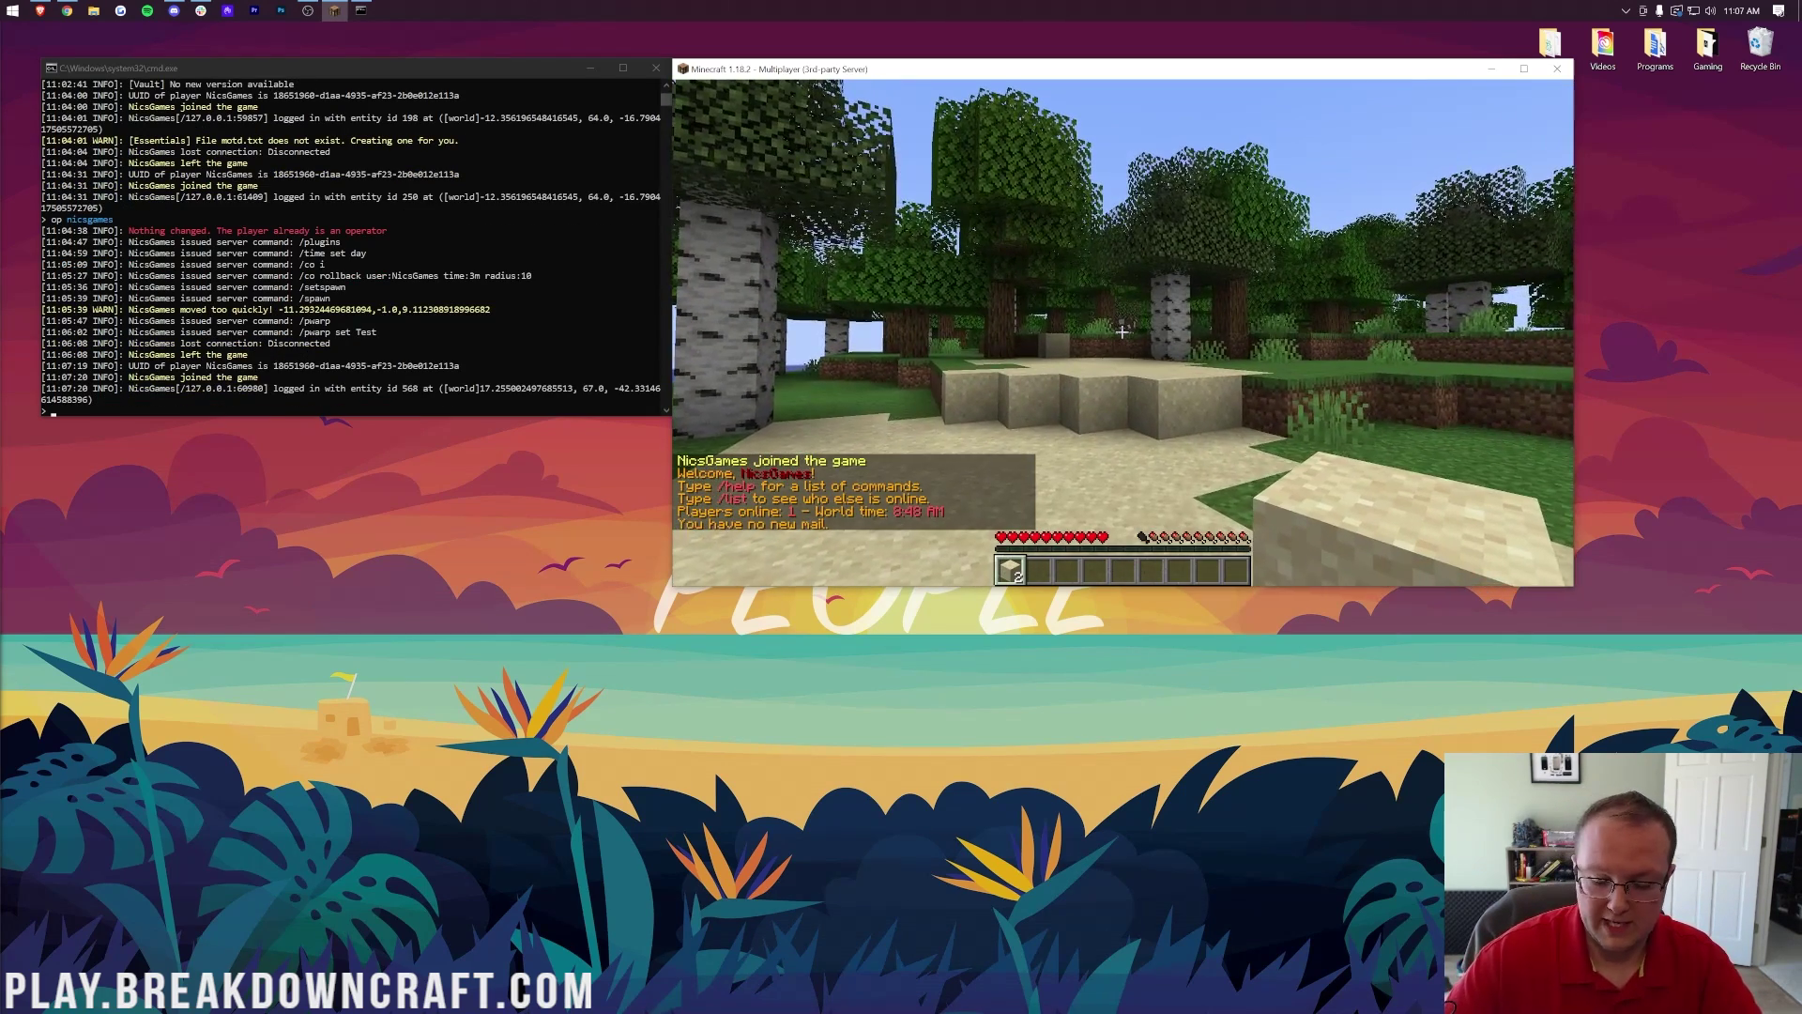
Run /plugins to list CoreProtect, Essentials, EssentialsChat, EssentialsSpawn, PlayerWarps and Vault.
{"action": "type", "text": "/plugins"}
{"action": "key", "text": "Return"}
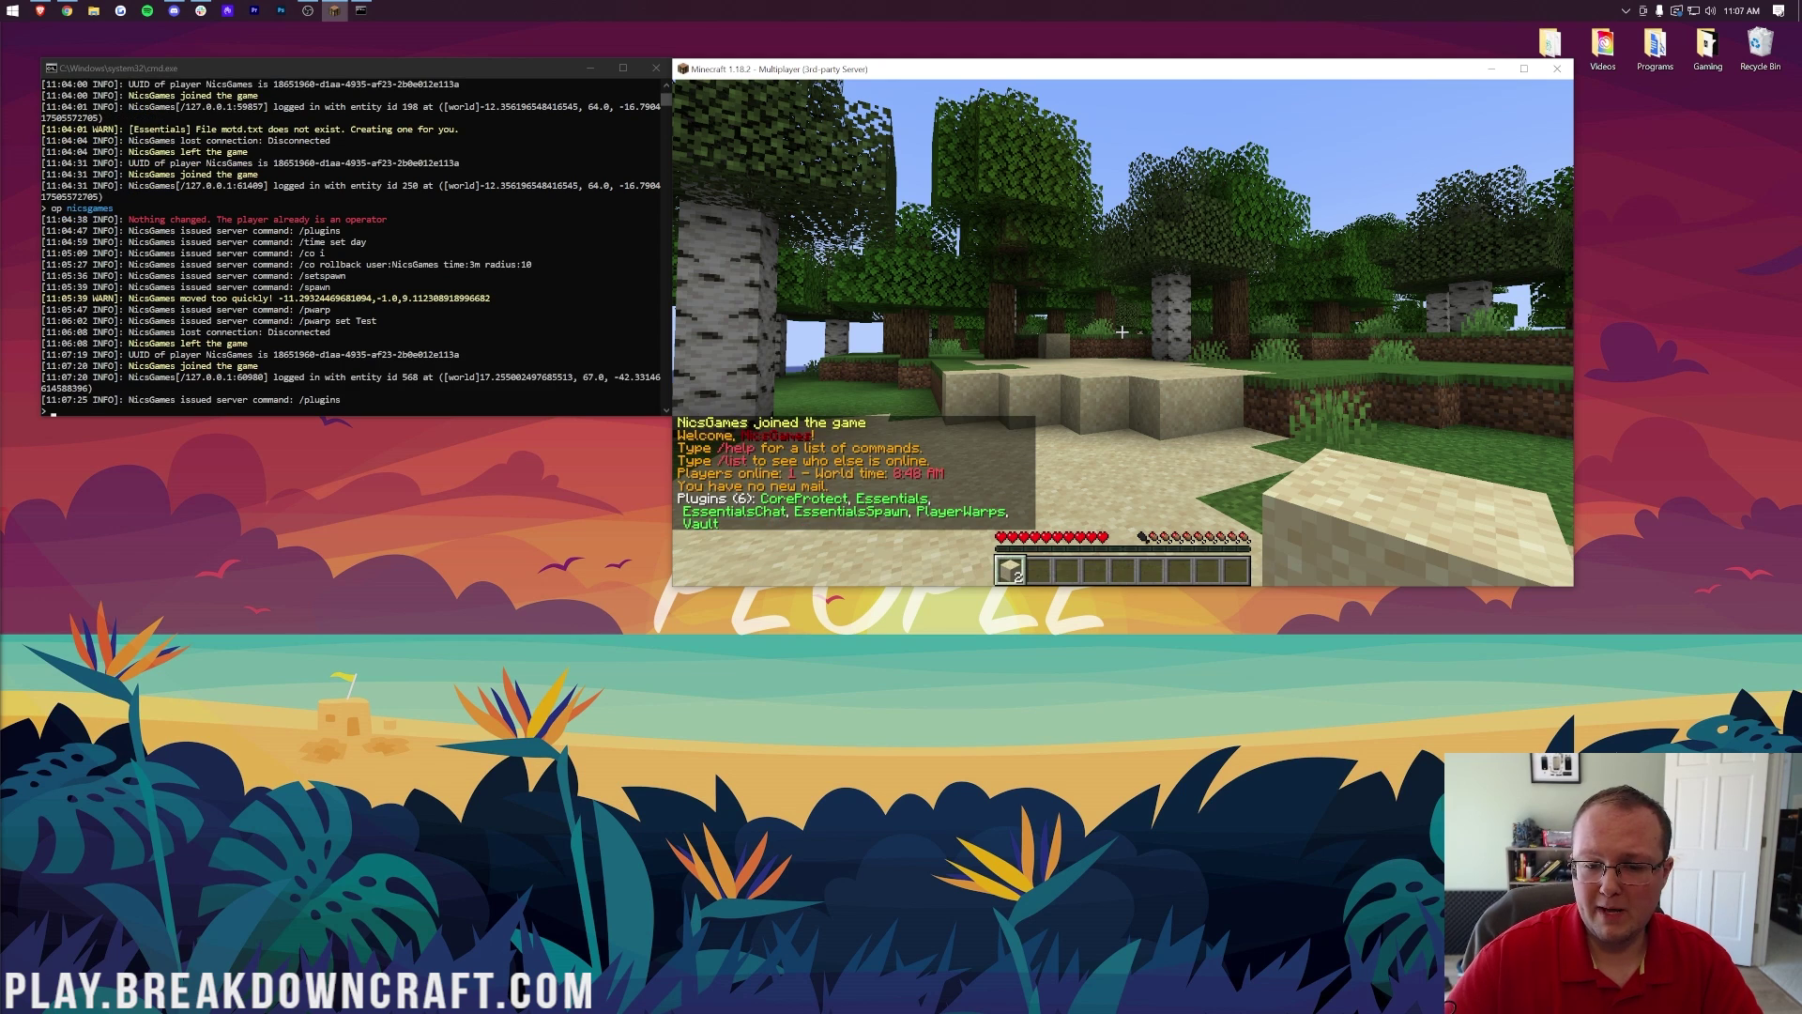
{"action": "key", "text": "t"}
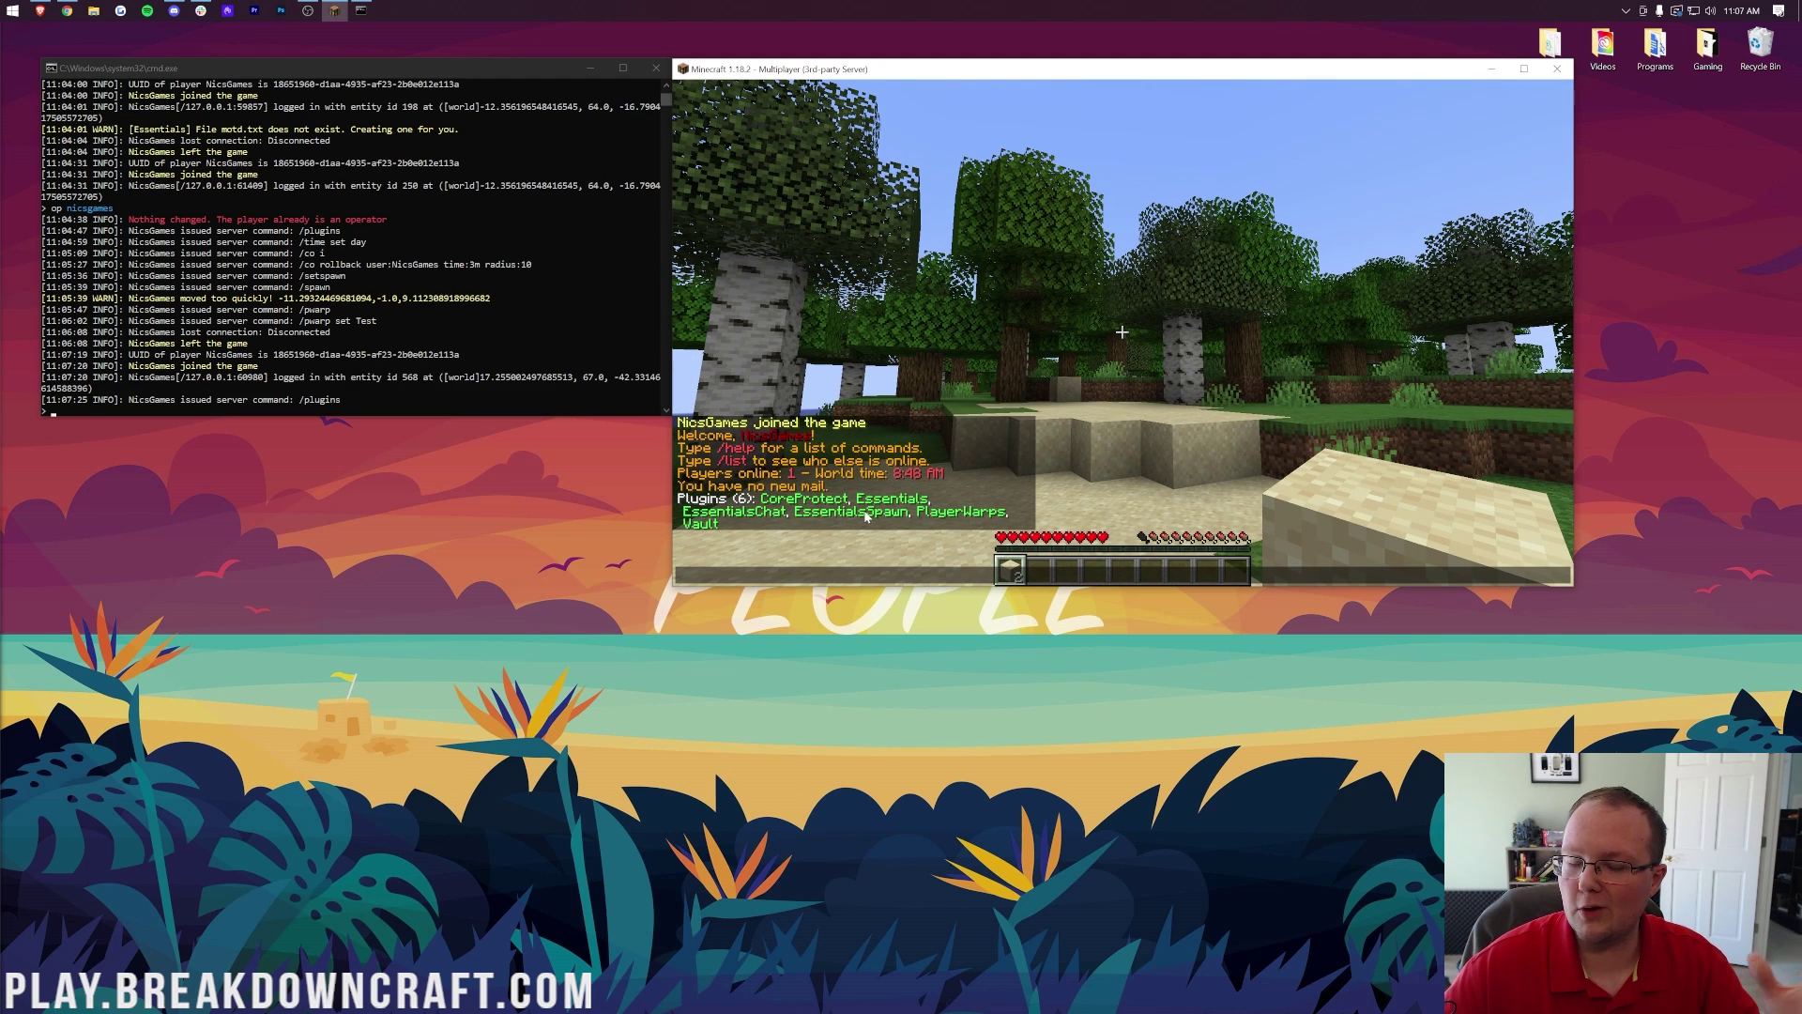